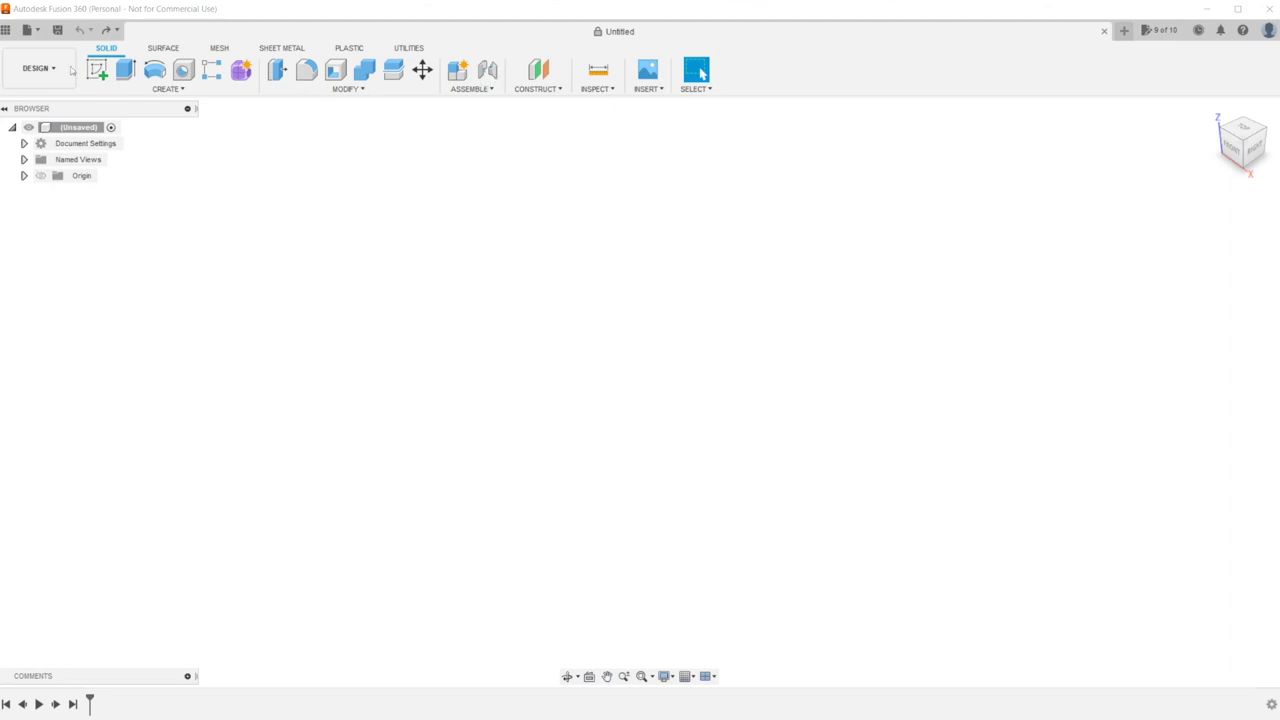
Create a new standard internal component under the root of the design and name it Canister
{"action": "right_click", "coordinate": [84, 127]}
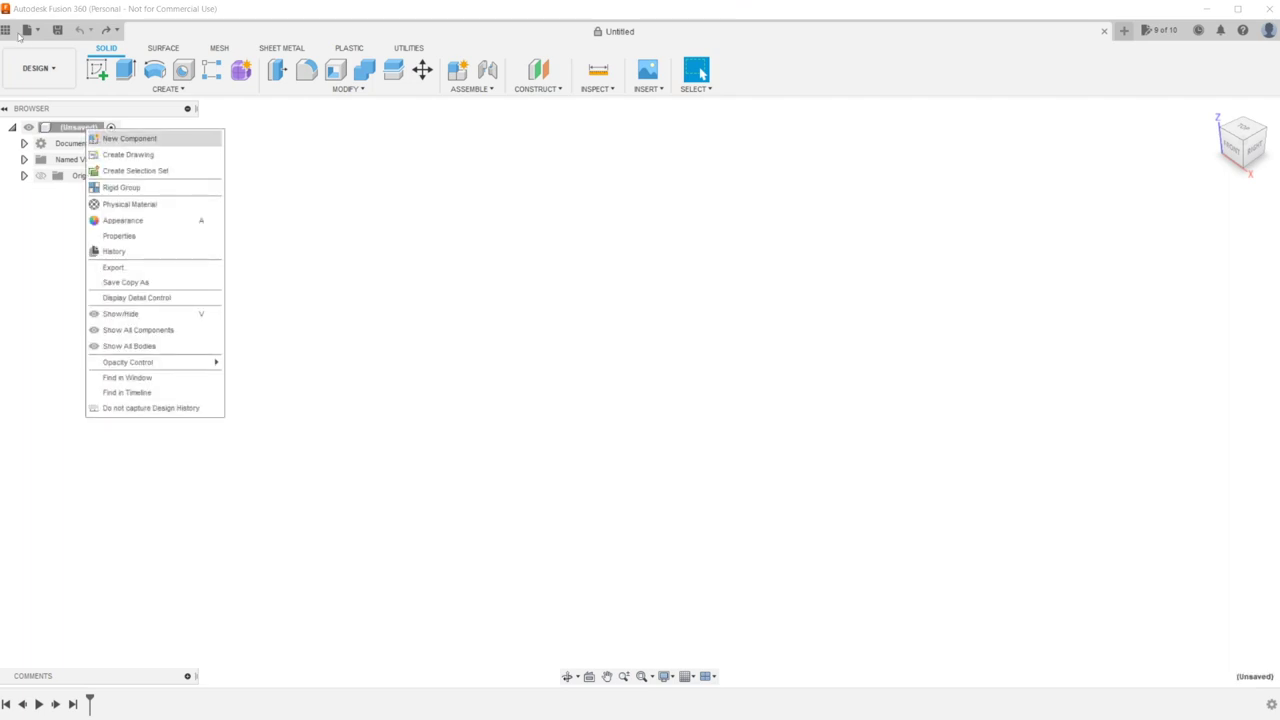
{"action": "key", "text": "Return"}
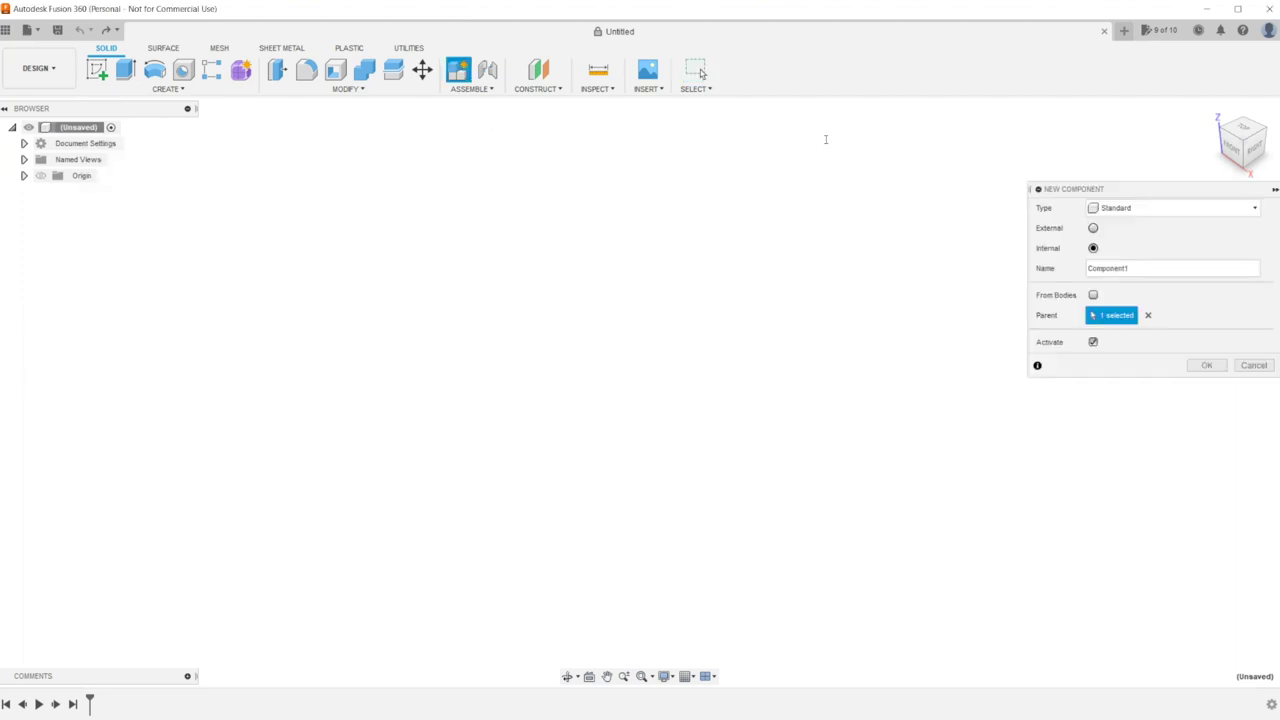
{"action": "key", "text": "Tab"}
{"action": "type", "text": "Can"}
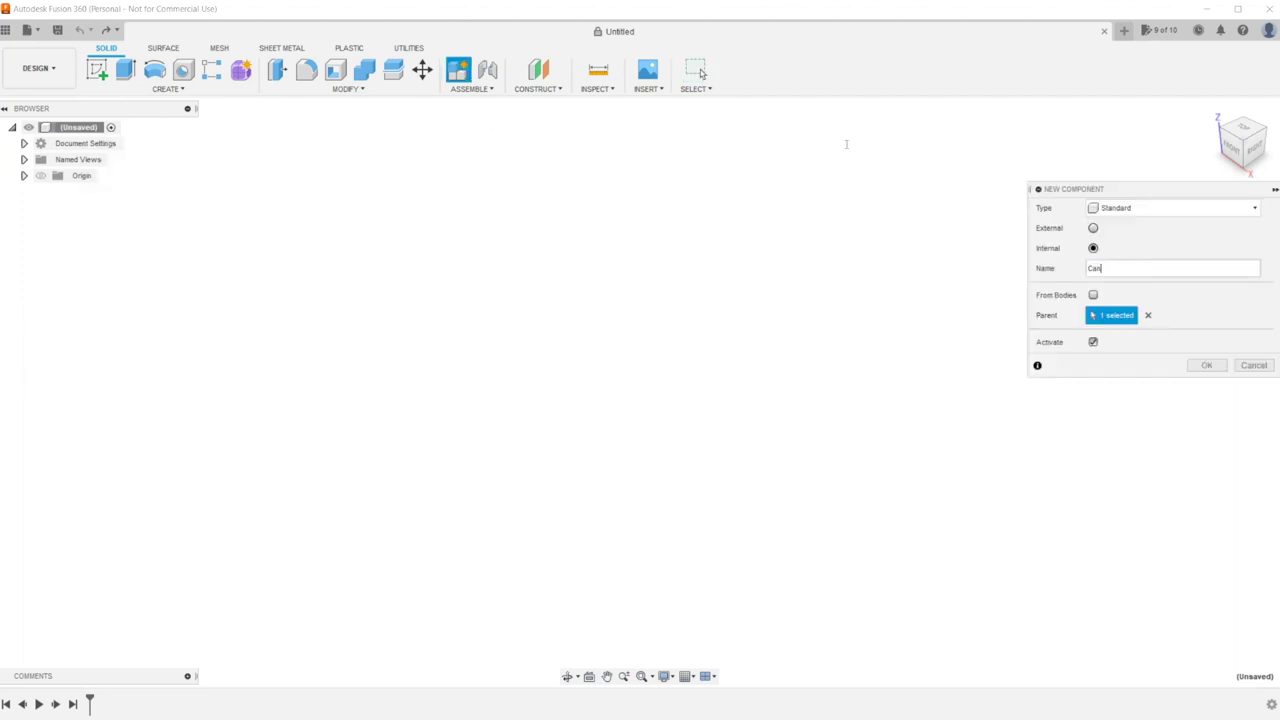
{"action": "type", "text": "ister"}
{"action": "key", "text": "Return"}
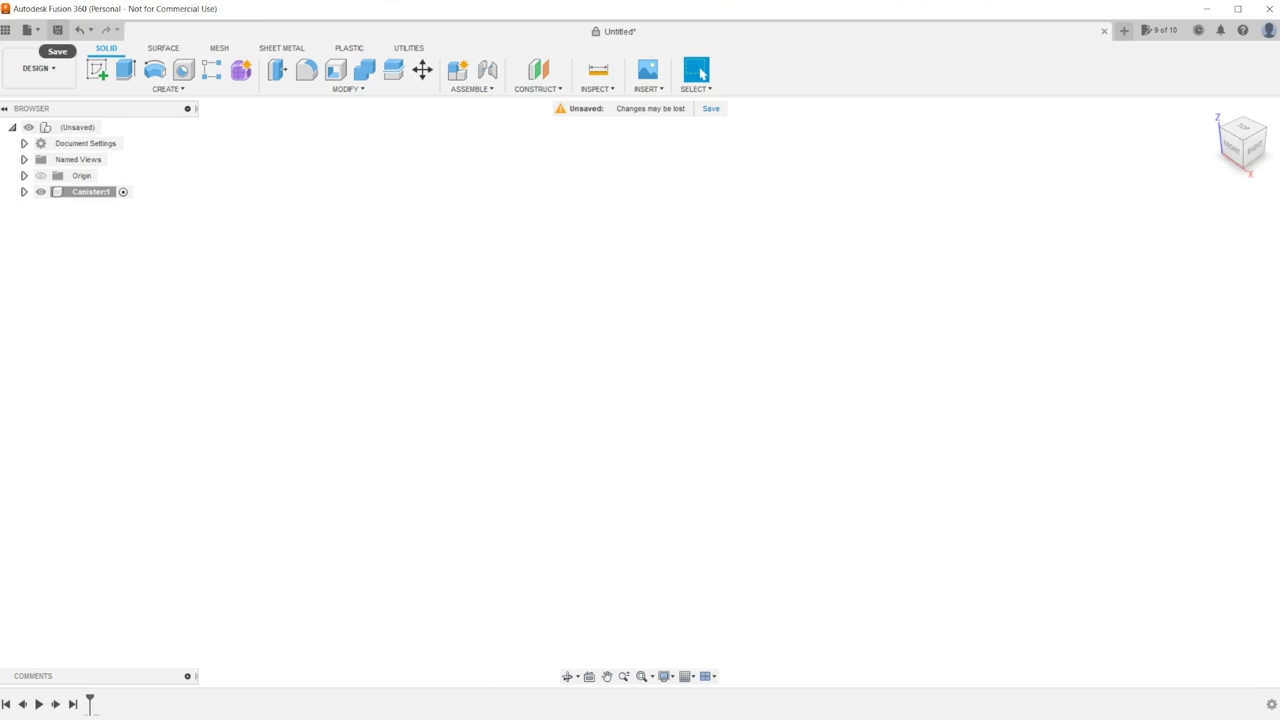
Save the design as Deodorizer in Shop Projects
{"action": "left_click", "coordinate": [57, 29]}
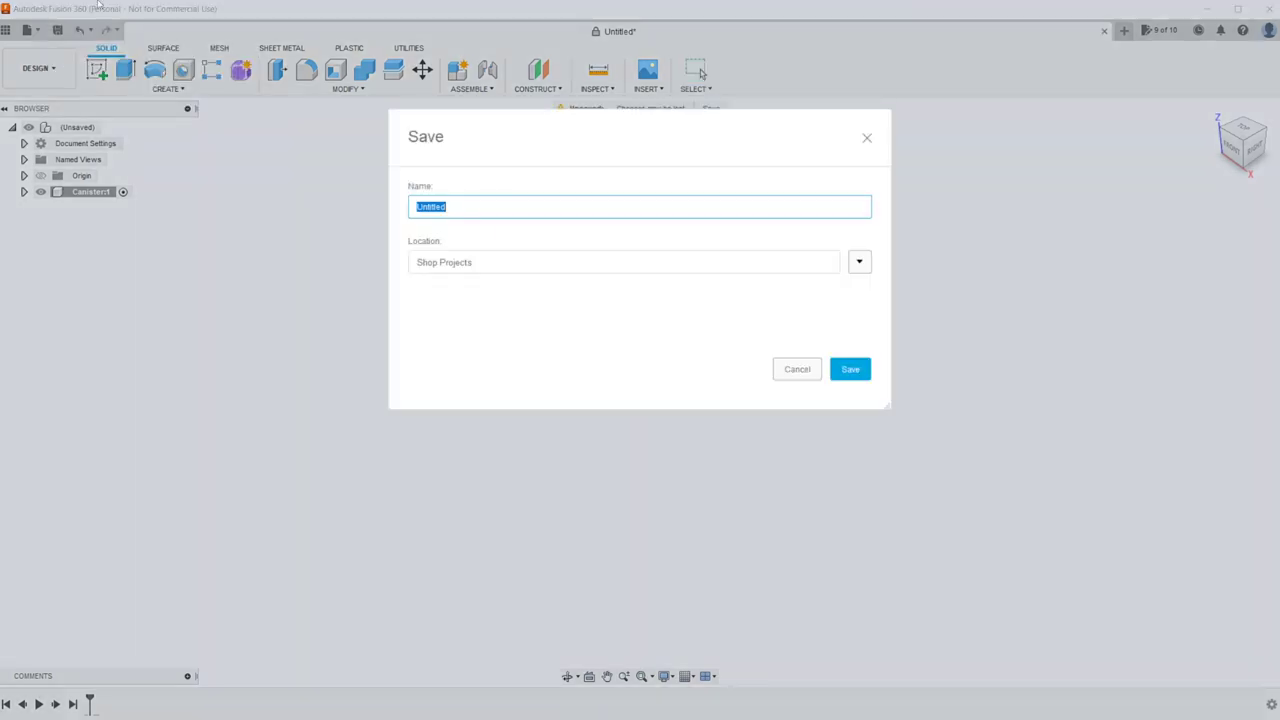
{"action": "type", "text": "Deodorizer"}
{"action": "key", "text": "Return"}
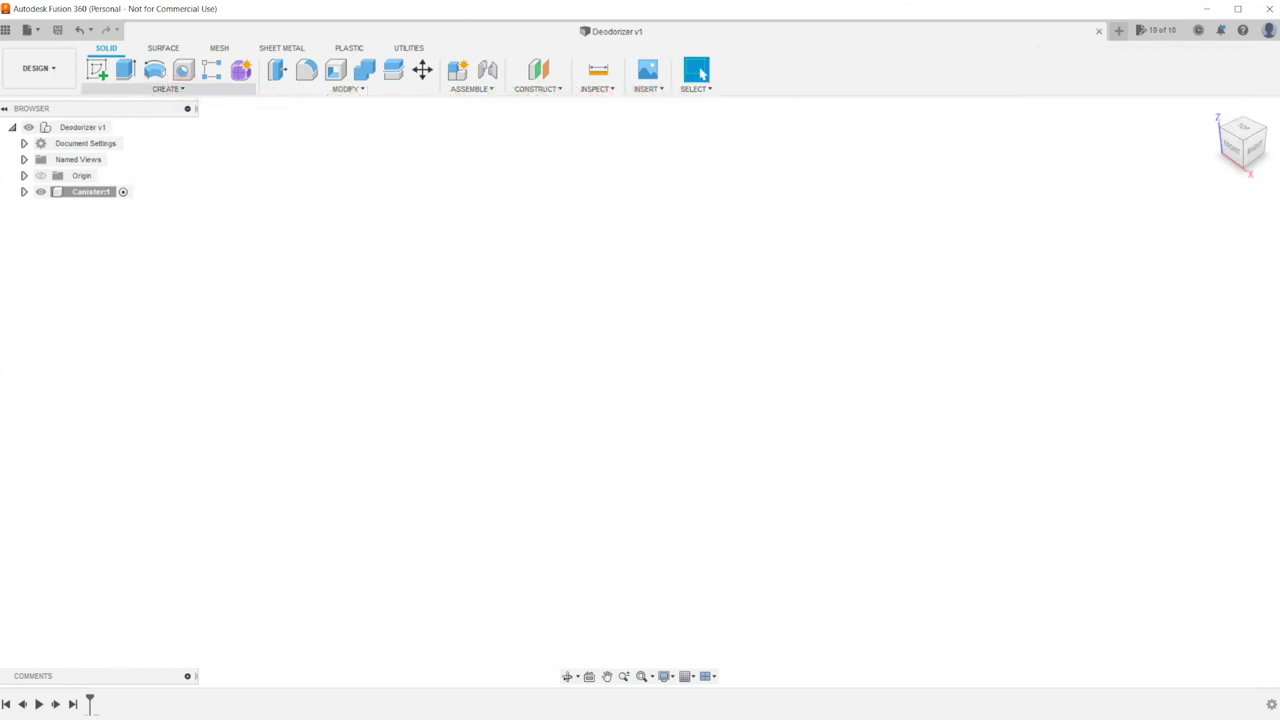
Create a solid cylinder centred on the origin of the horizontal plane, 42 mm in diameter and 25 mm high, as a new body
{"action": "left_click", "coordinate": [168, 88]}
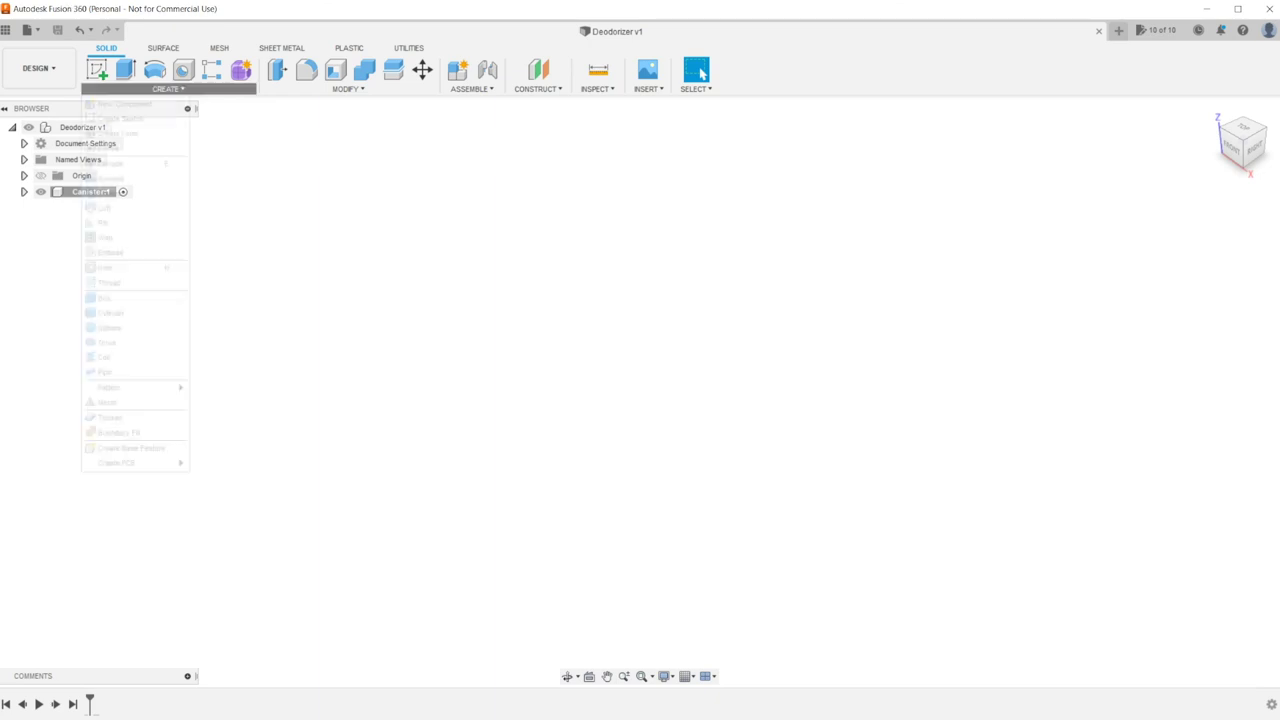
{"action": "left_click", "coordinate": [110, 312]}
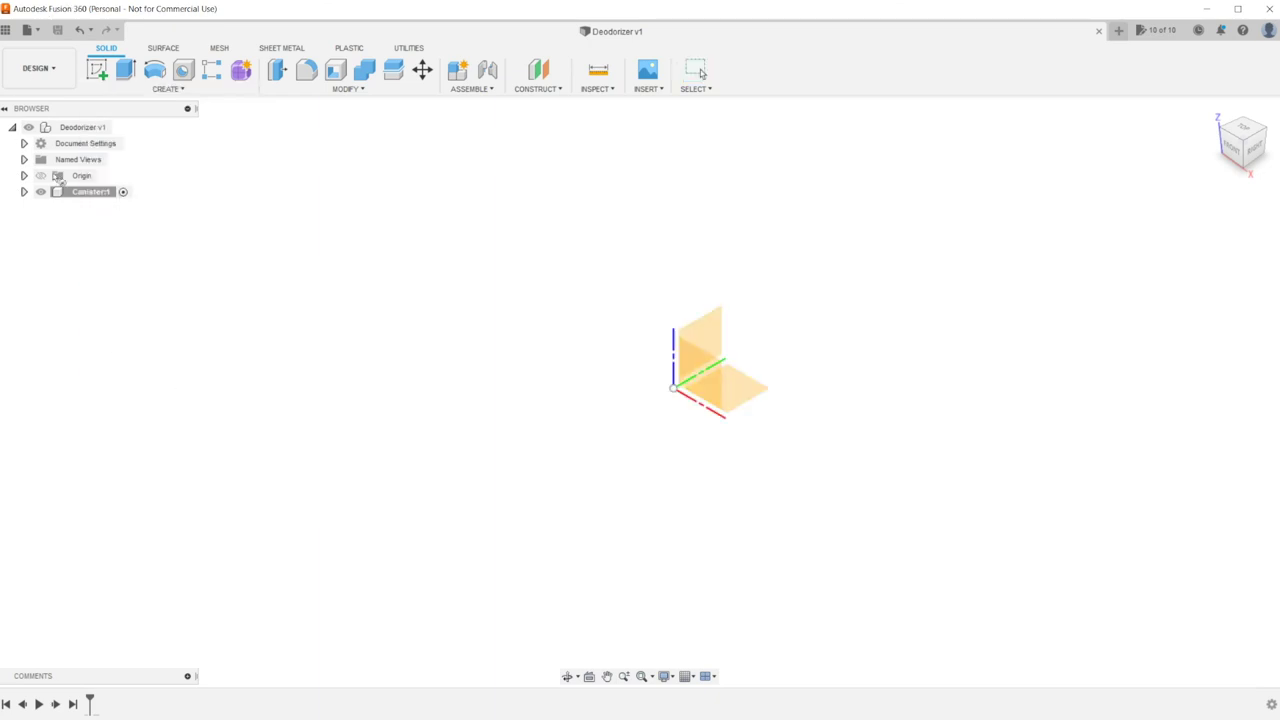
{"action": "left_click", "coordinate": [734, 388]}
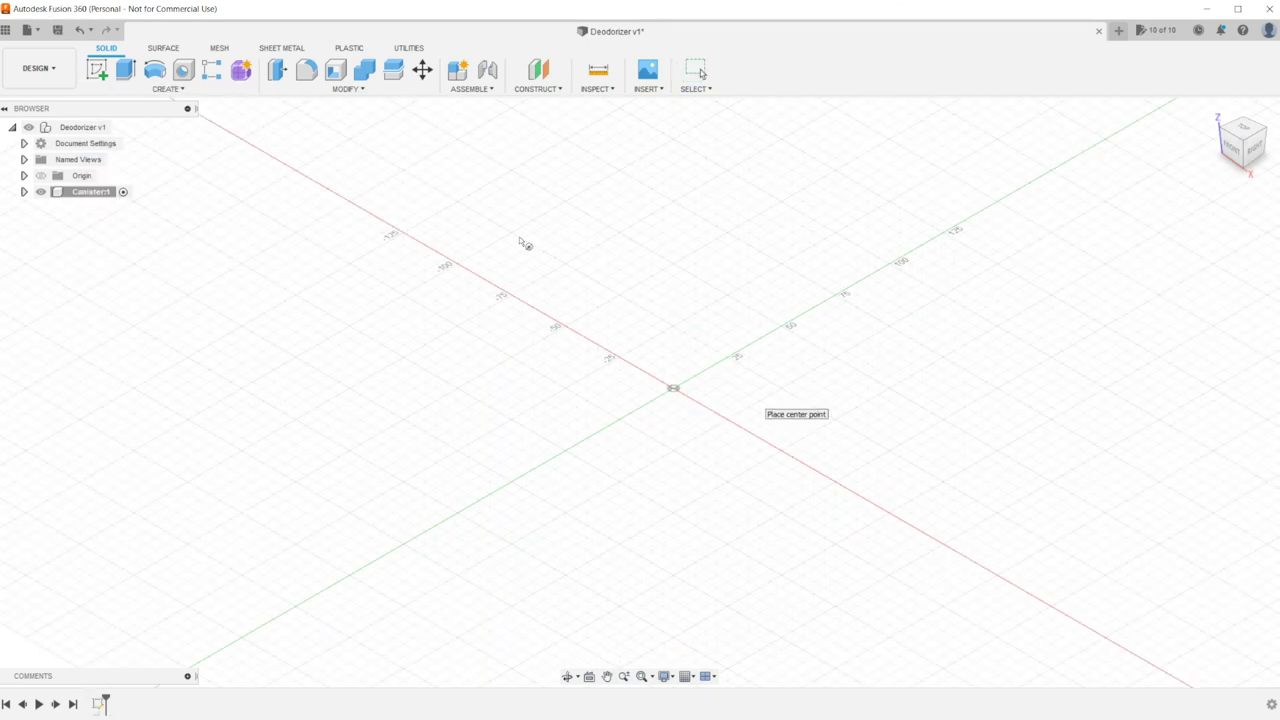
{"action": "left_click", "coordinate": [673, 388]}
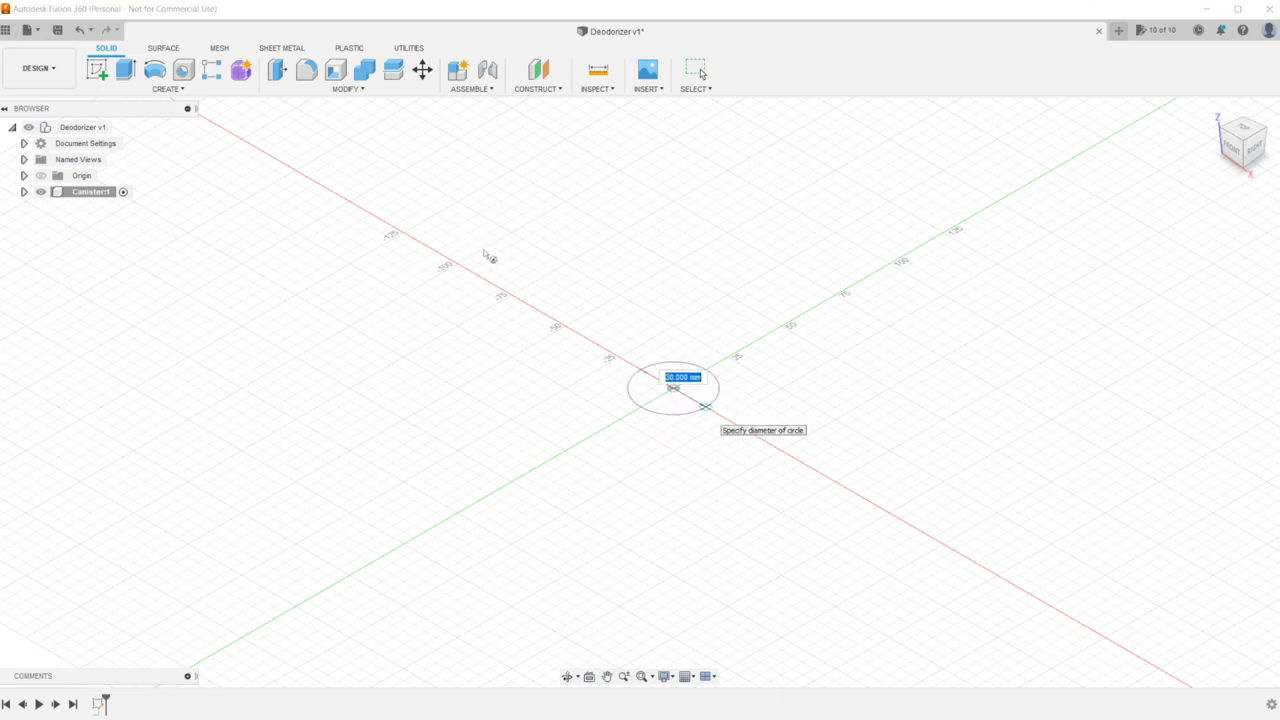
{"action": "type", "text": "42"}
{"action": "key", "text": "Return"}
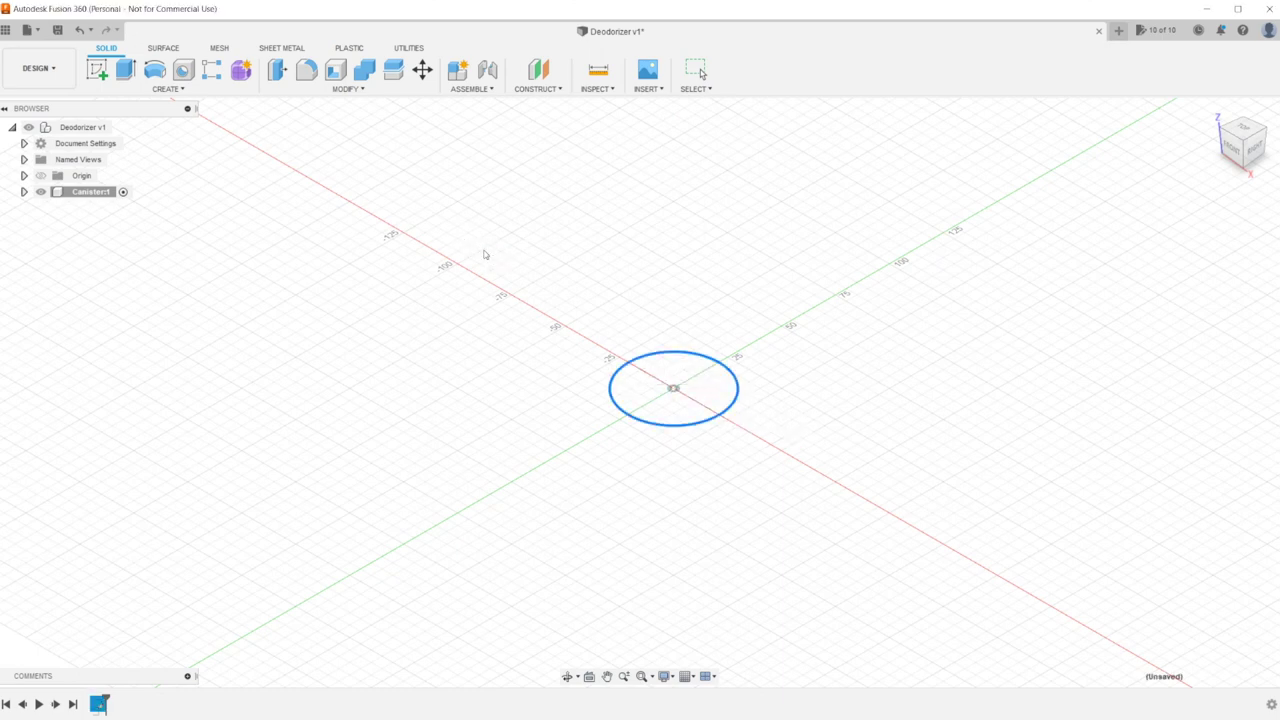
{"action": "type", "text": "30"}
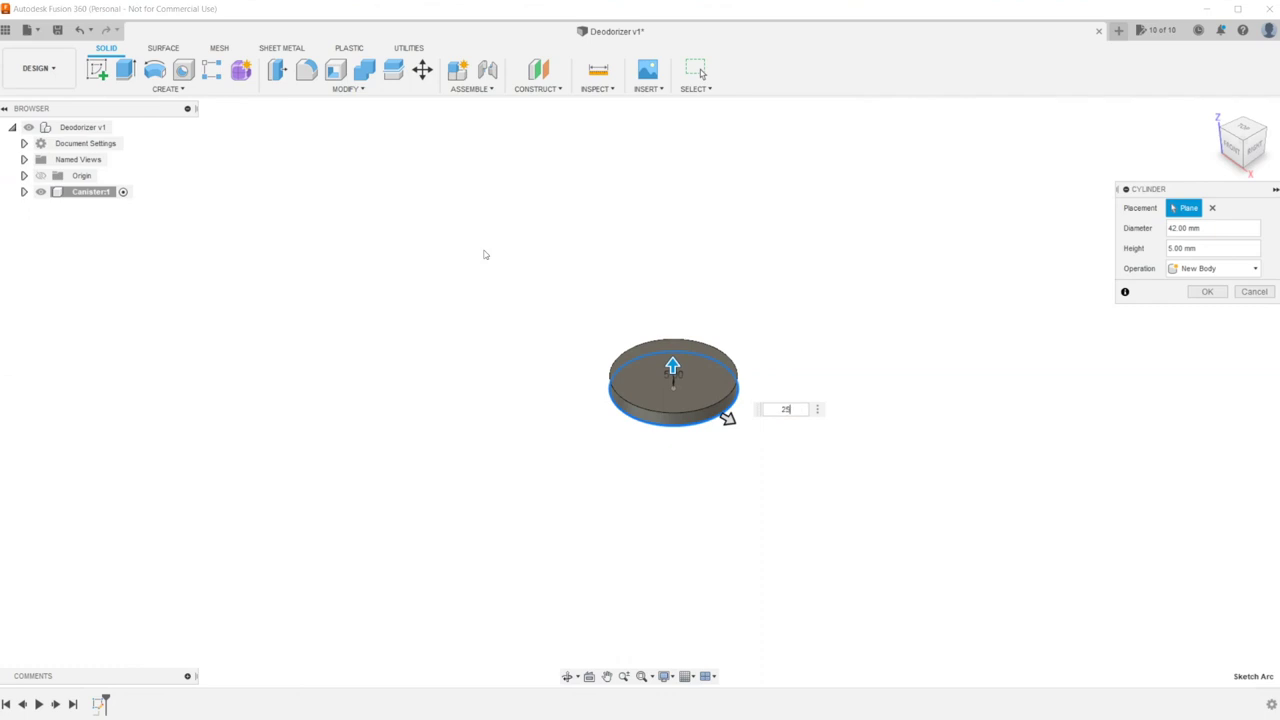
{"action": "key", "text": "Return"}
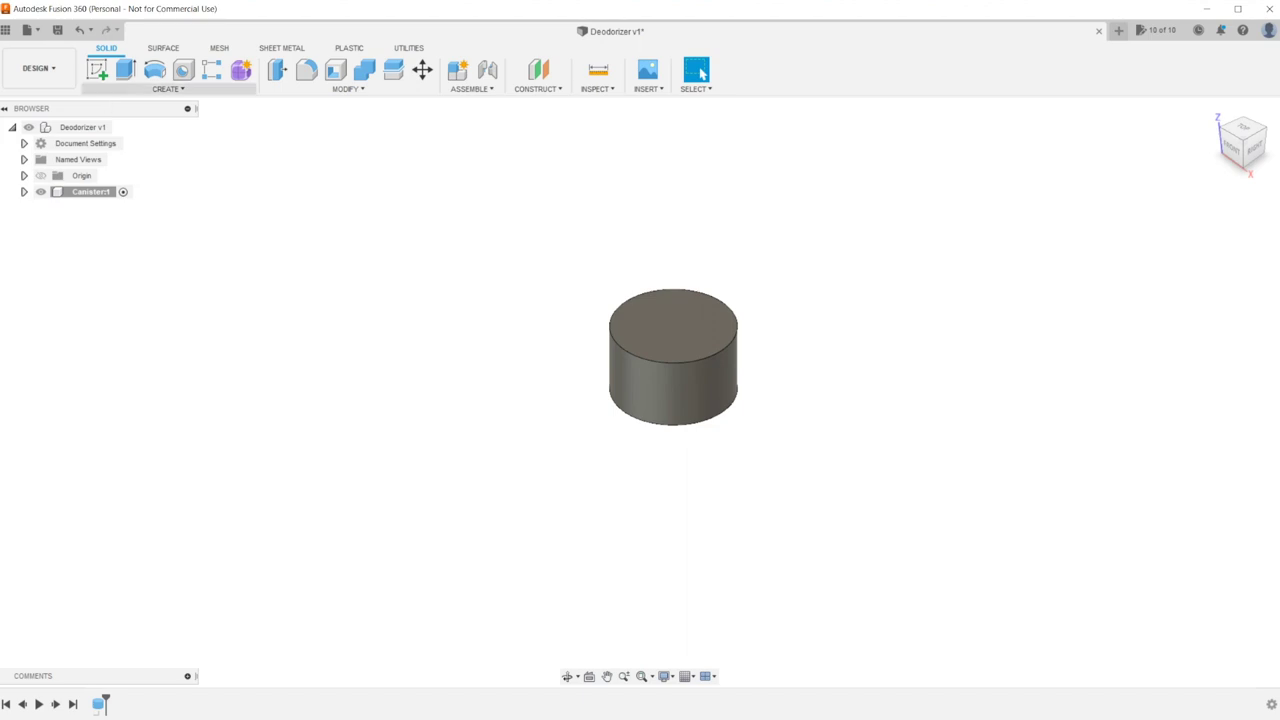
Try cutting a 42 mm diameter sphere into the cylinder, centred on its top face, and undo the cut
{"action": "left_click", "coordinate": [168, 89]}
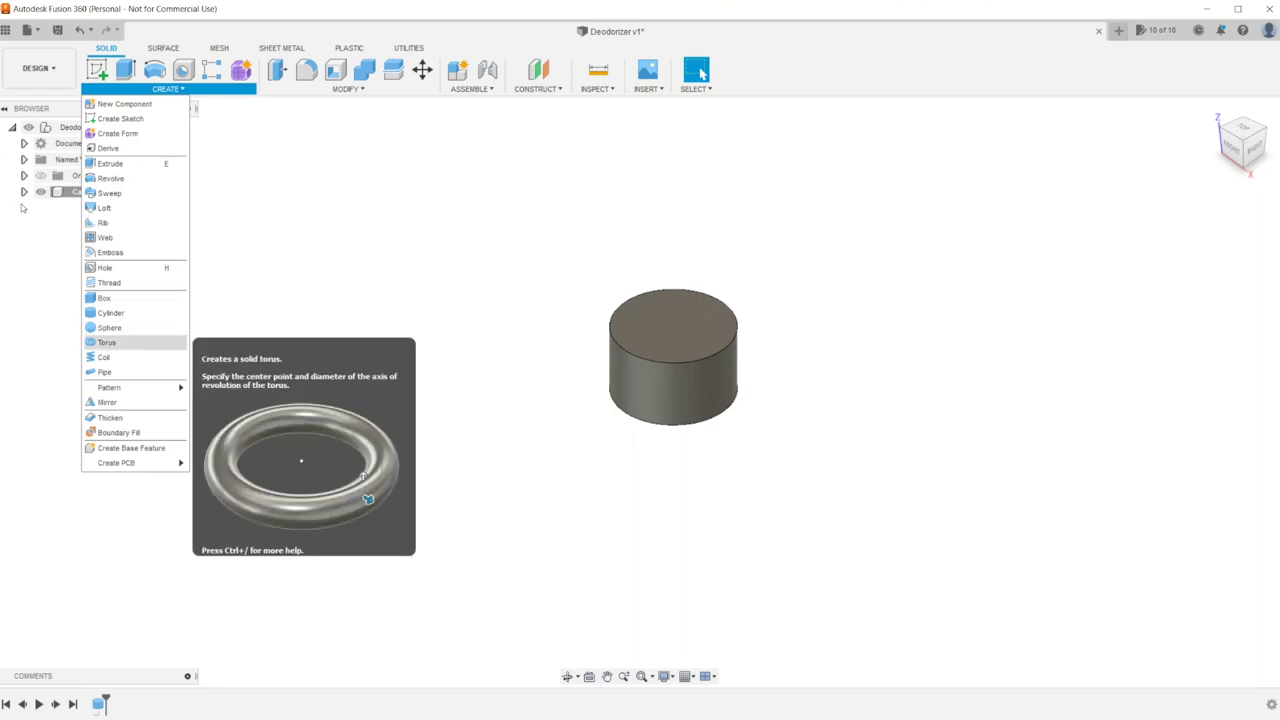
{"action": "left_click", "coordinate": [109, 327]}
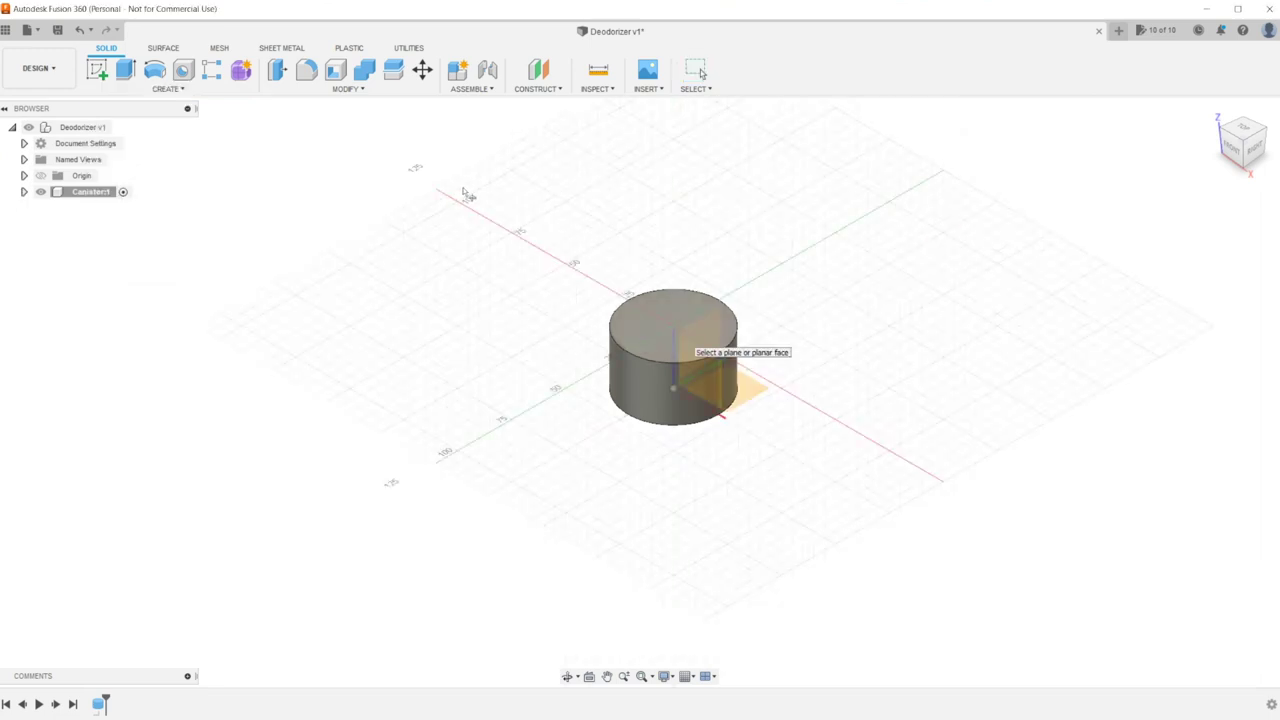
{"action": "left_click", "coordinate": [674, 326]}
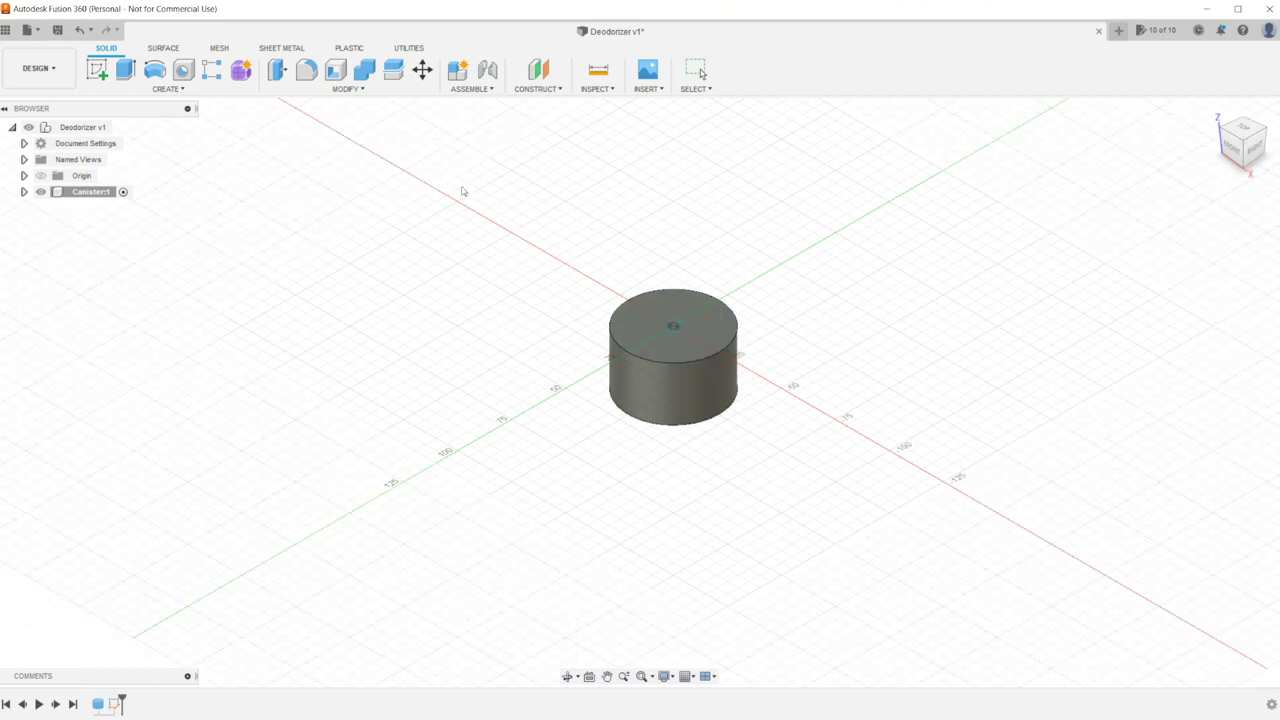
{"action": "left_click", "coordinate": [673, 326]}
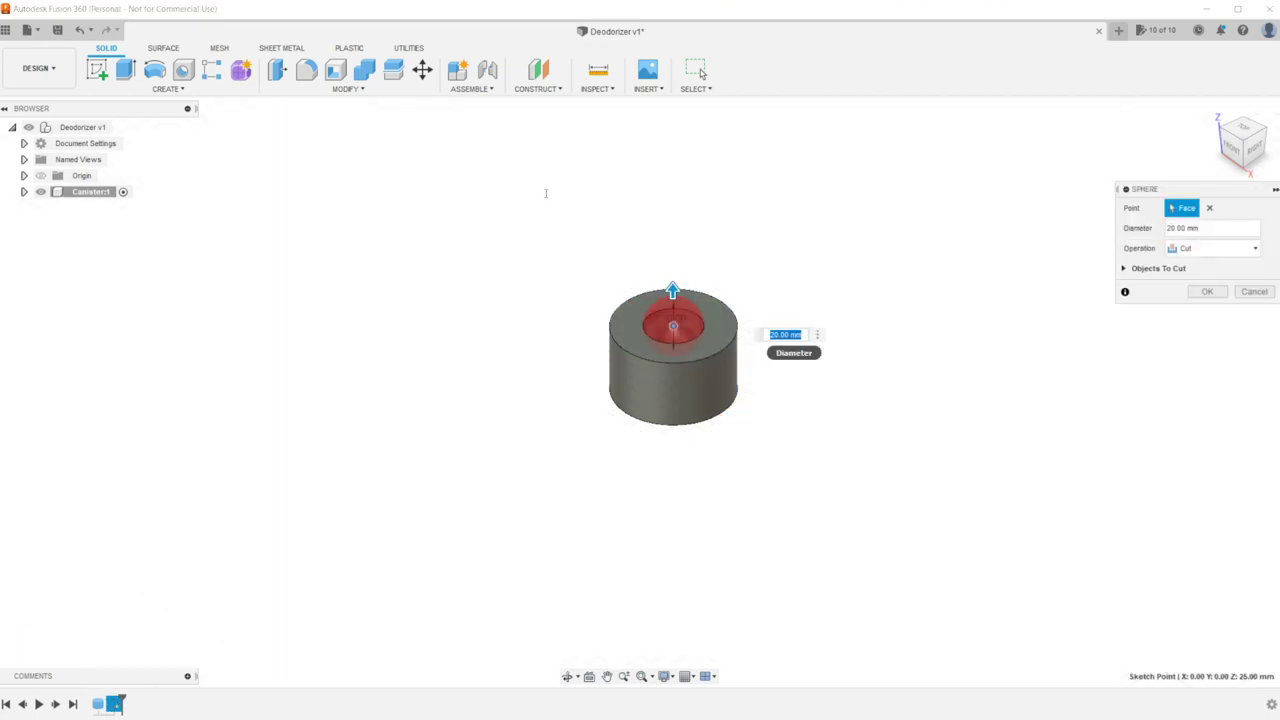
{"action": "type", "text": "42"}
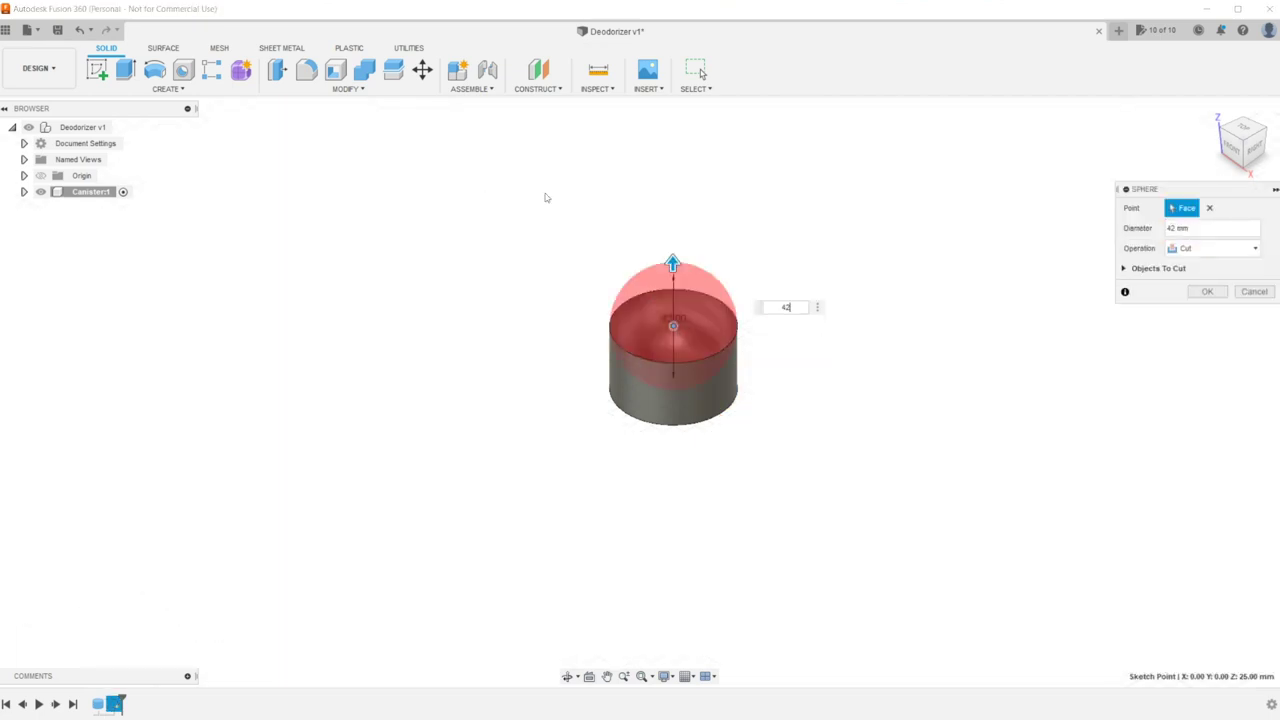
{"action": "key", "text": "Return"}
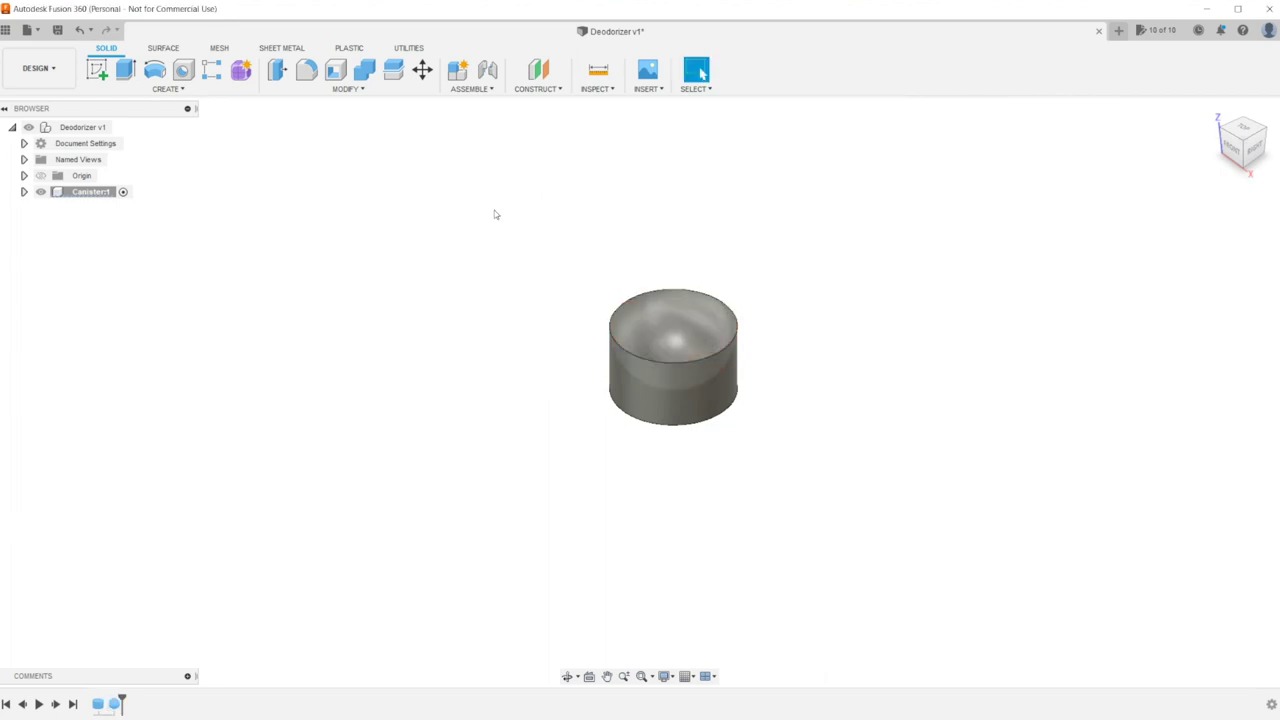
{"action": "middle_click_drag", "start_coordinate": [557, 200], "coordinate": [500, 200], "text": "shift"}
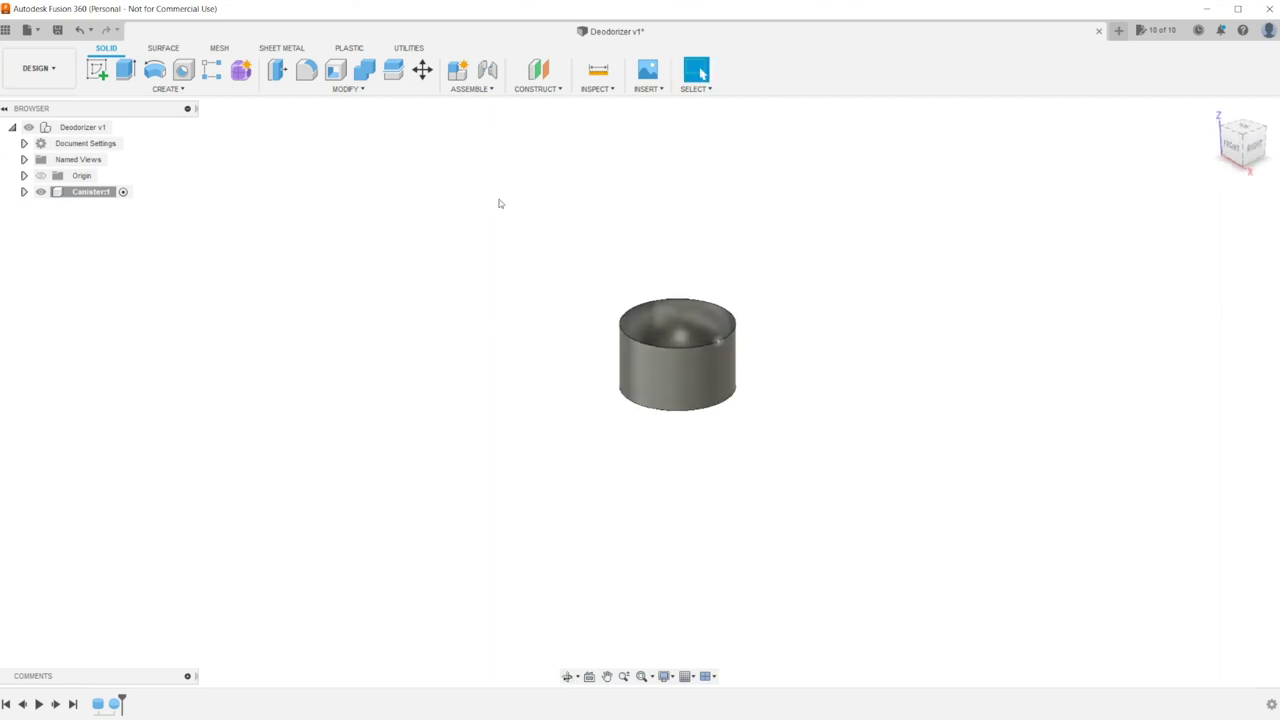
{"action": "key", "text": "ctrl+z"}
Add a 42 mm diameter sphere centred on the cylinder's top face, using the Join operation to form a dome
{"action": "left_click", "coordinate": [168, 88]}
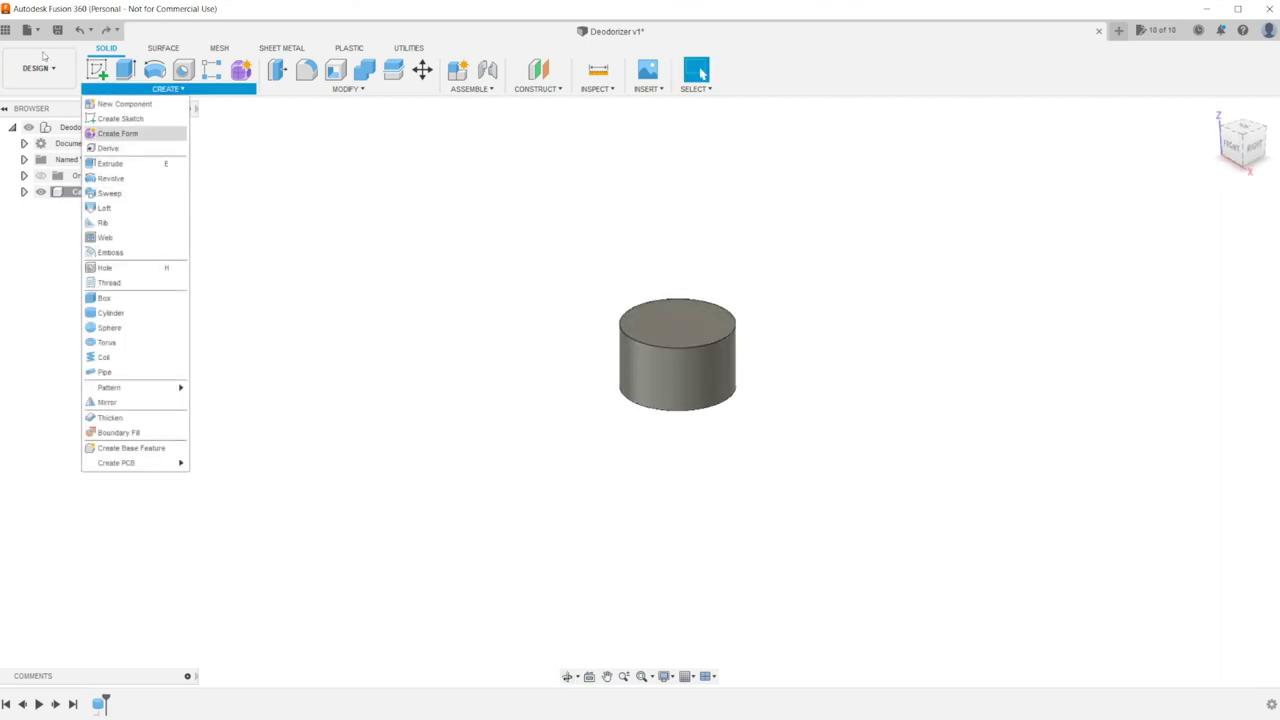
{"action": "left_click", "coordinate": [96, 69]}
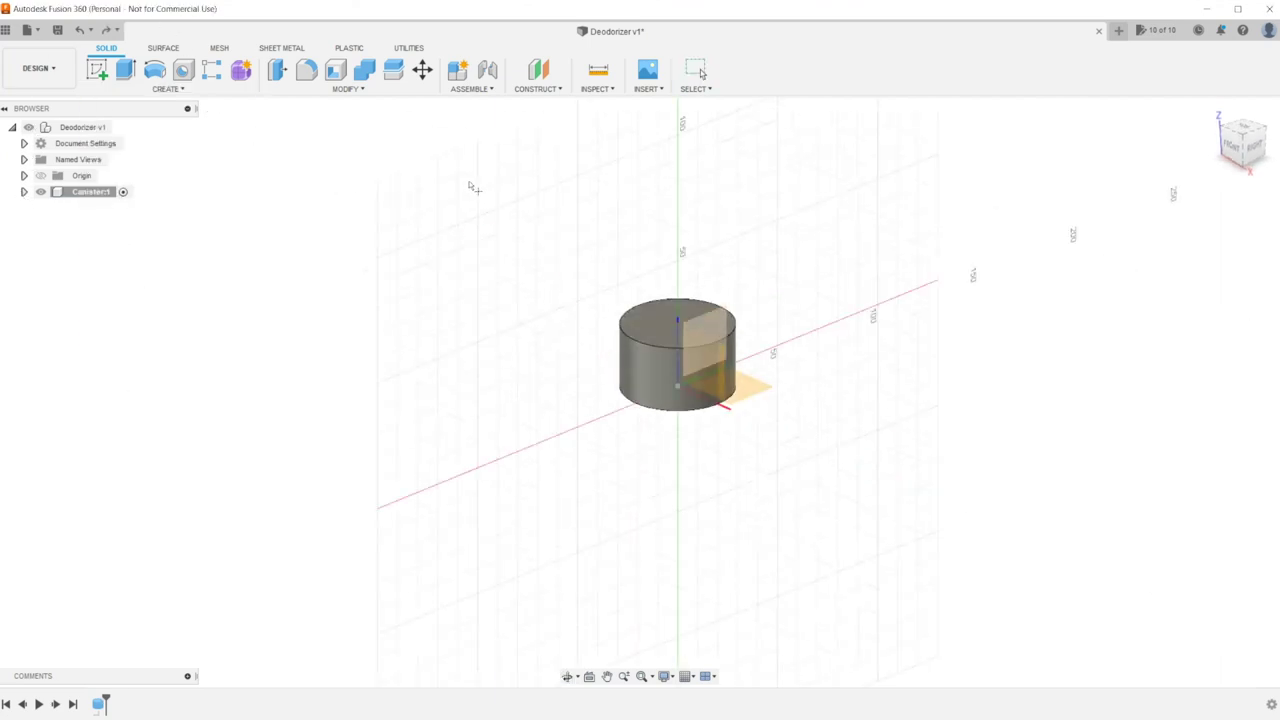
{"action": "left_click", "coordinate": [464, 183]}
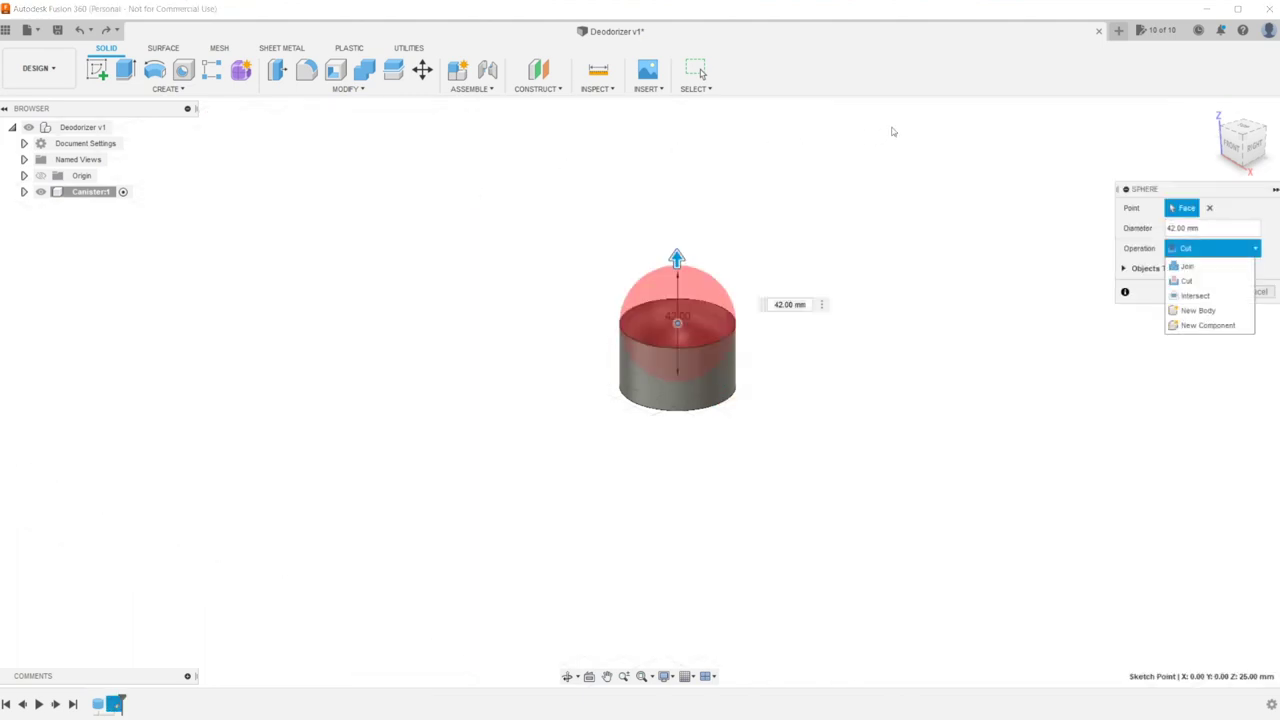
{"action": "key", "text": "Up"}
{"action": "key", "text": "Return"}
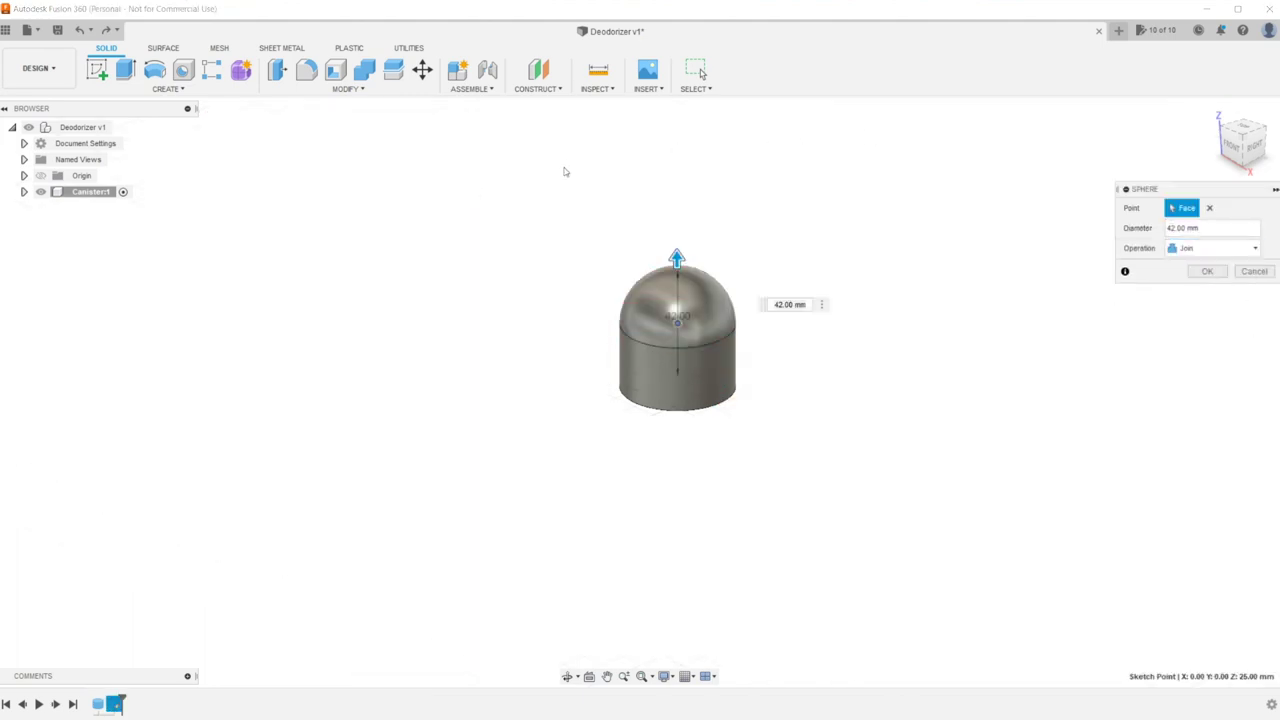
{"action": "key", "text": "Return"}
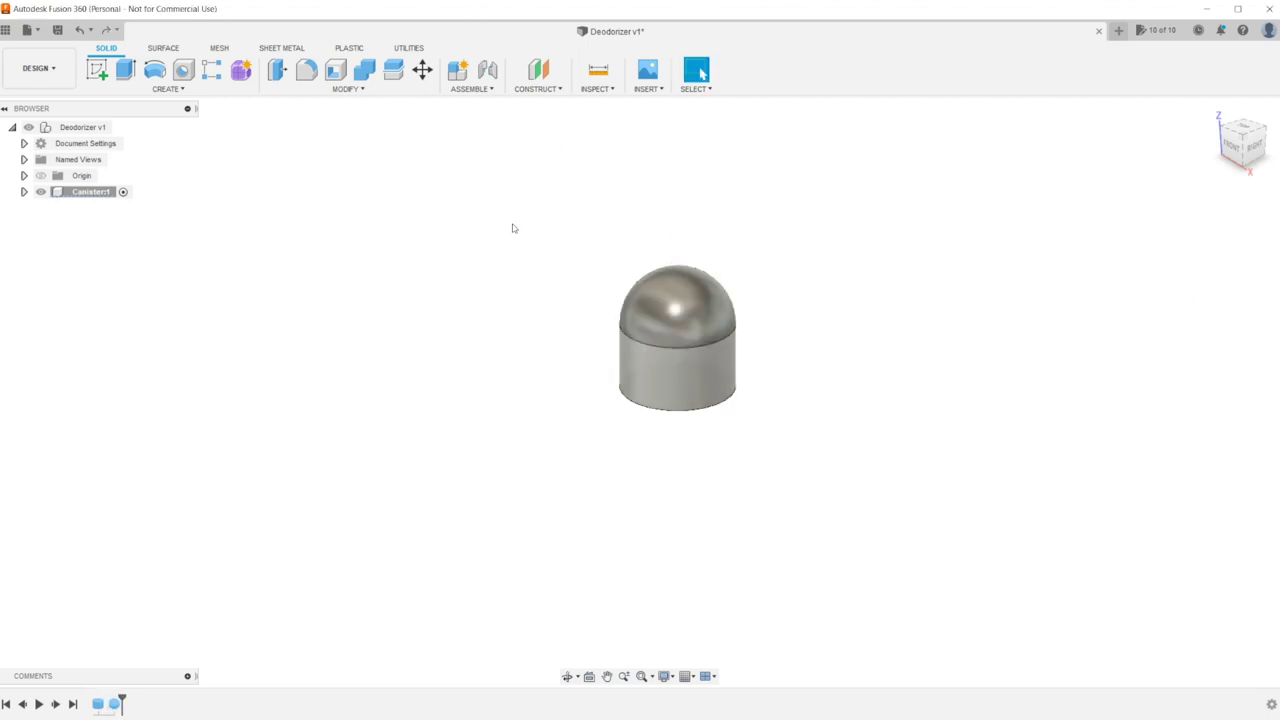
Start a sketch on the canister's flat bottom face and draw a 38 mm diameter circle centred on the origin
{"action": "scroll", "coordinate": [383, 220], "scroll_direction": "up", "scroll_amount": 3}
{"action": "middle_click_drag", "start_coordinate": [383, 220], "coordinate": [469, 209], "text": "shift"}
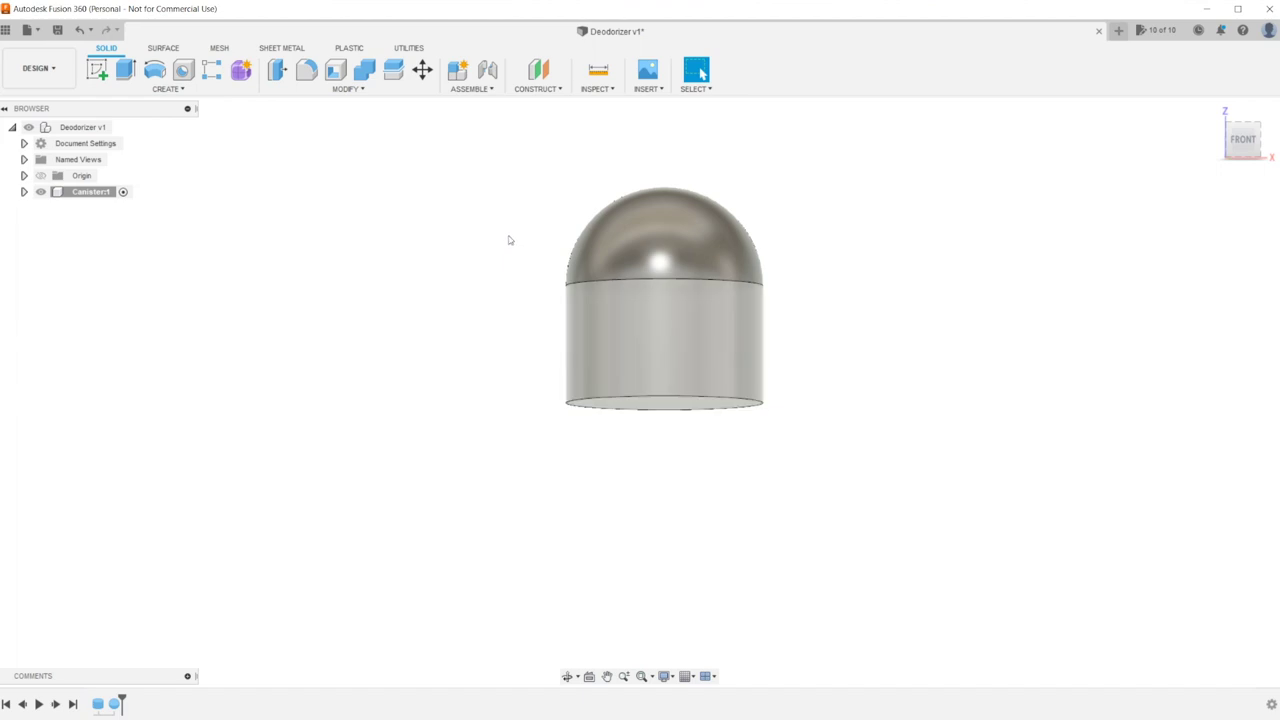
{"action": "scroll", "coordinate": [509, 240], "scroll_direction": "up", "scroll_amount": 1}
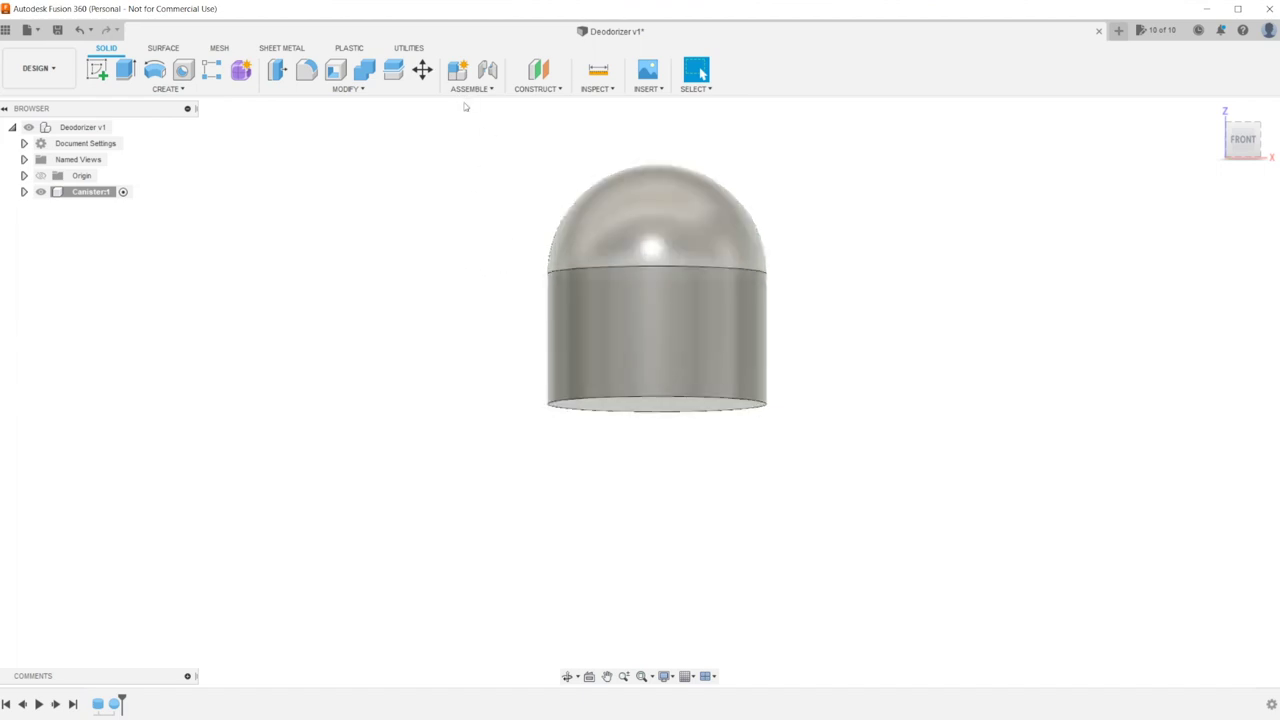
{"action": "middle_click_drag", "start_coordinate": [464, 104], "coordinate": [463, 134], "text": "shift"}
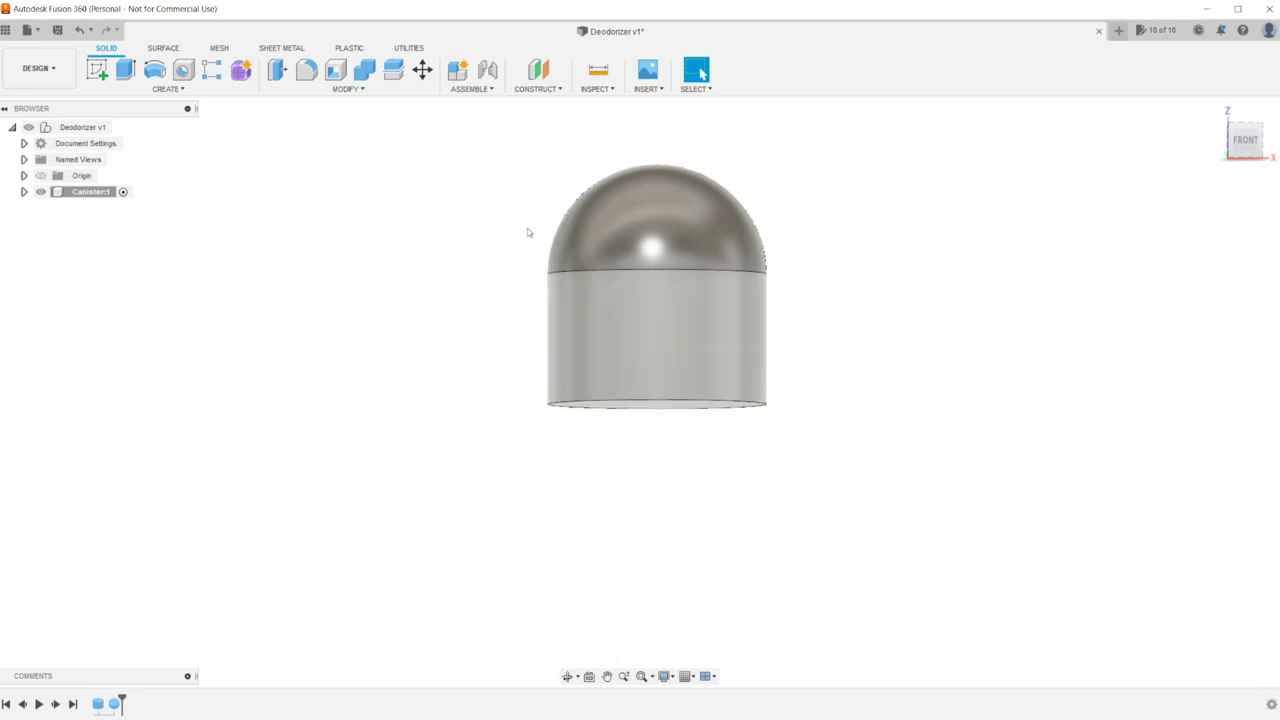
{"action": "middle_click_drag", "start_coordinate": [494, 288], "coordinate": [497, 260], "text": "shift"}
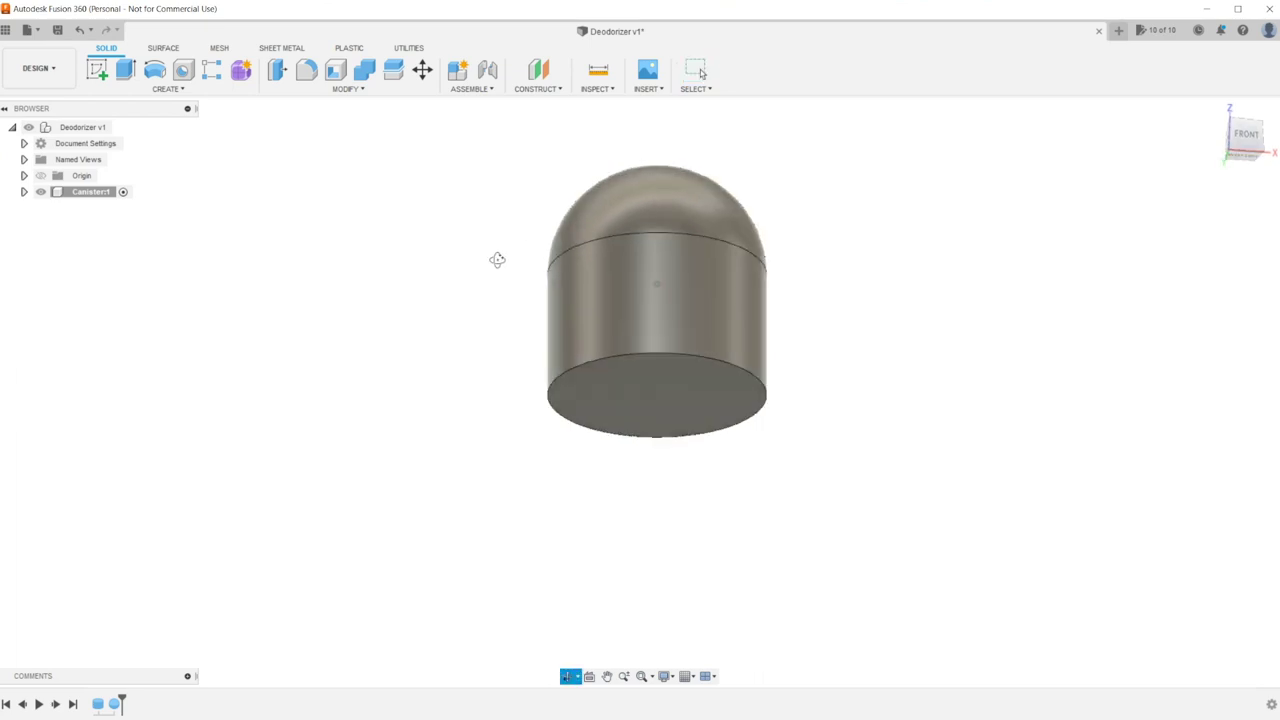
{"action": "right_click", "coordinate": [706, 395]}
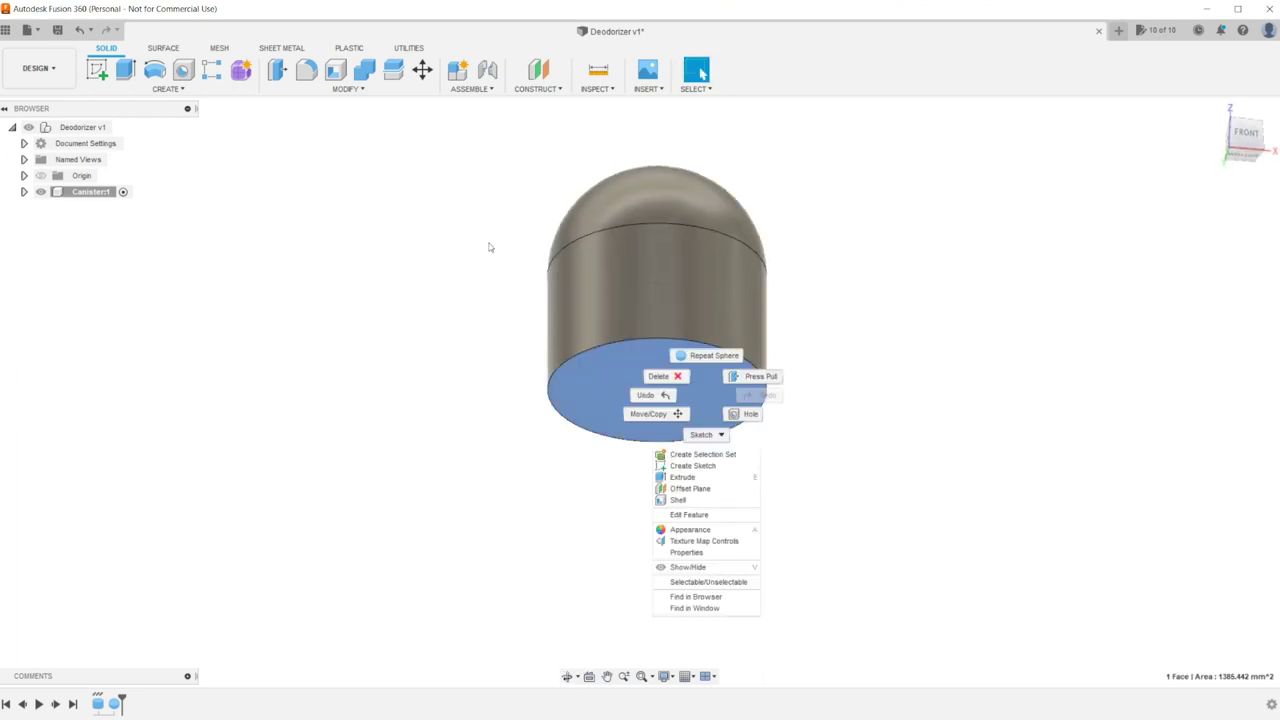
{"action": "left_click", "coordinate": [692, 465]}
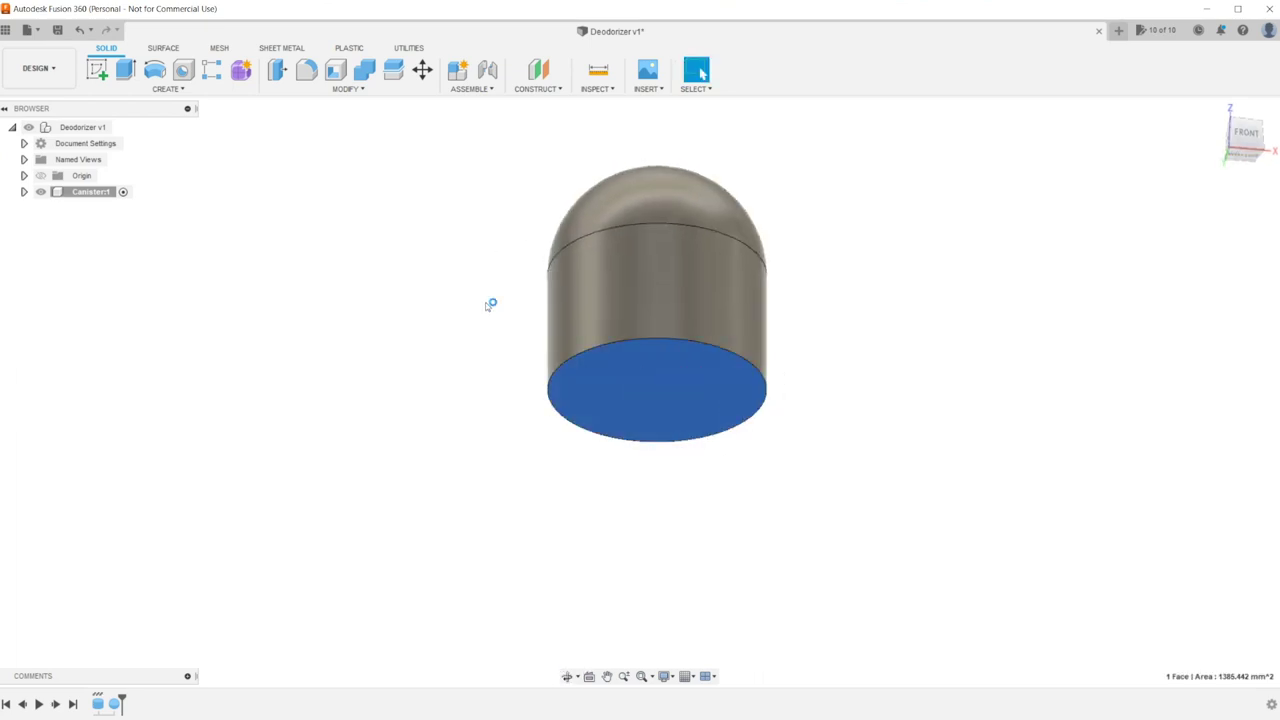
{"action": "key", "text": "c"}
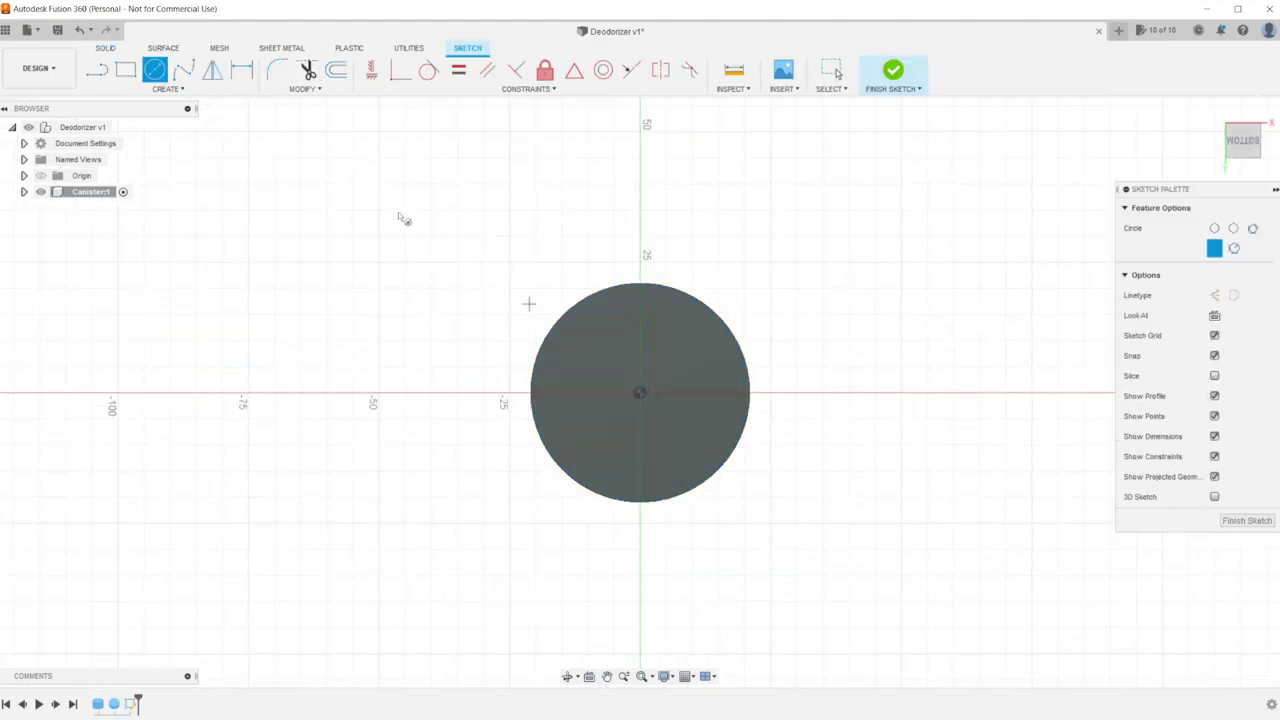
{"action": "left_click", "coordinate": [640, 392]}
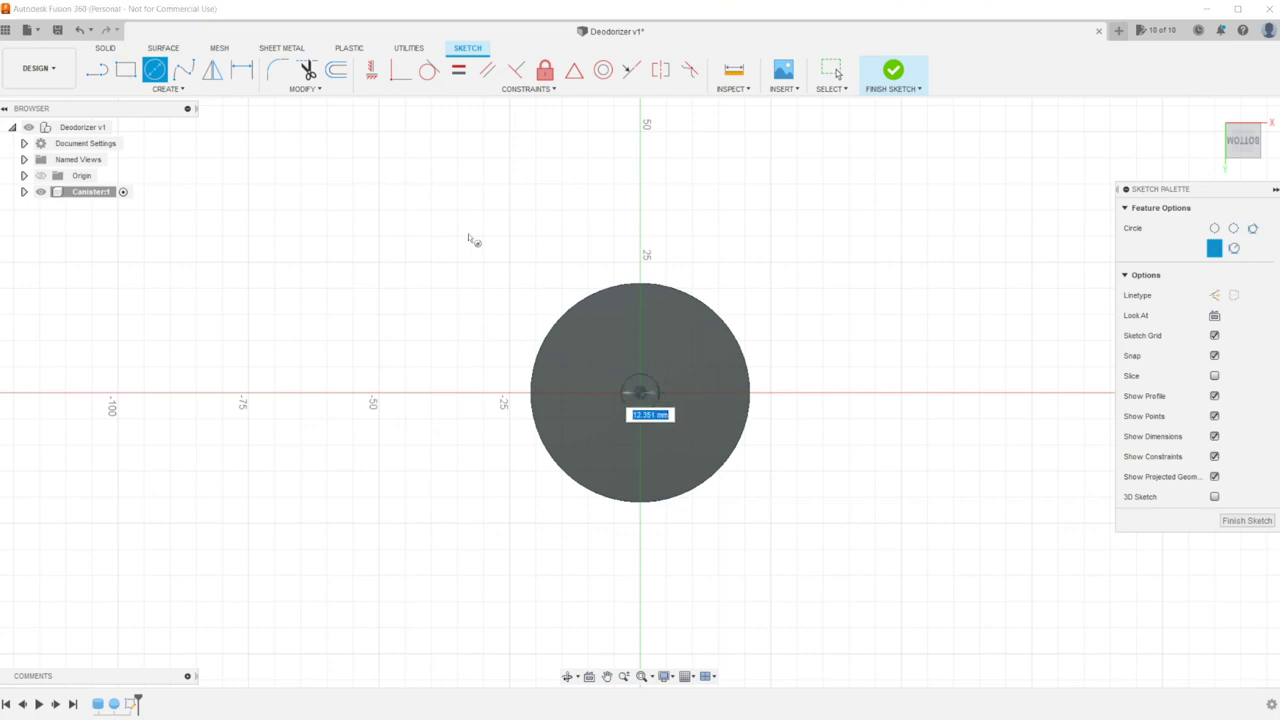
{"action": "type", "text": "38"}
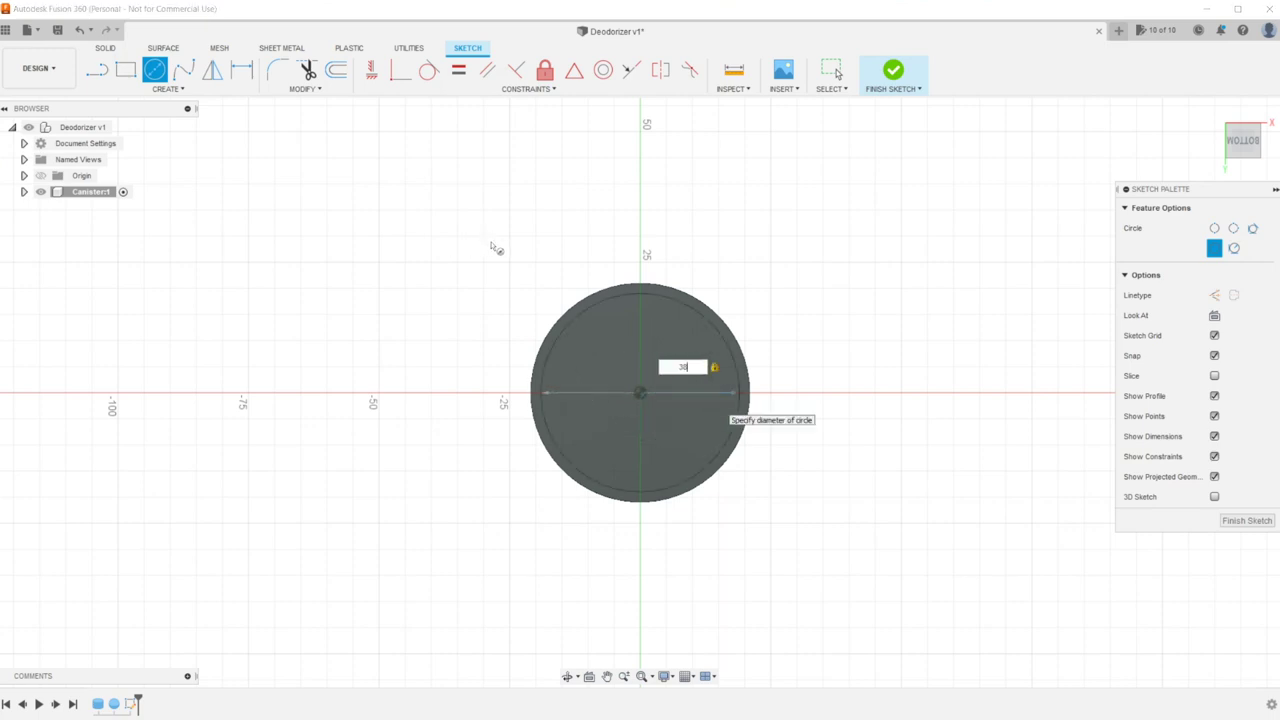
{"action": "key", "text": "Return"}
{"action": "key", "text": "Escape"}
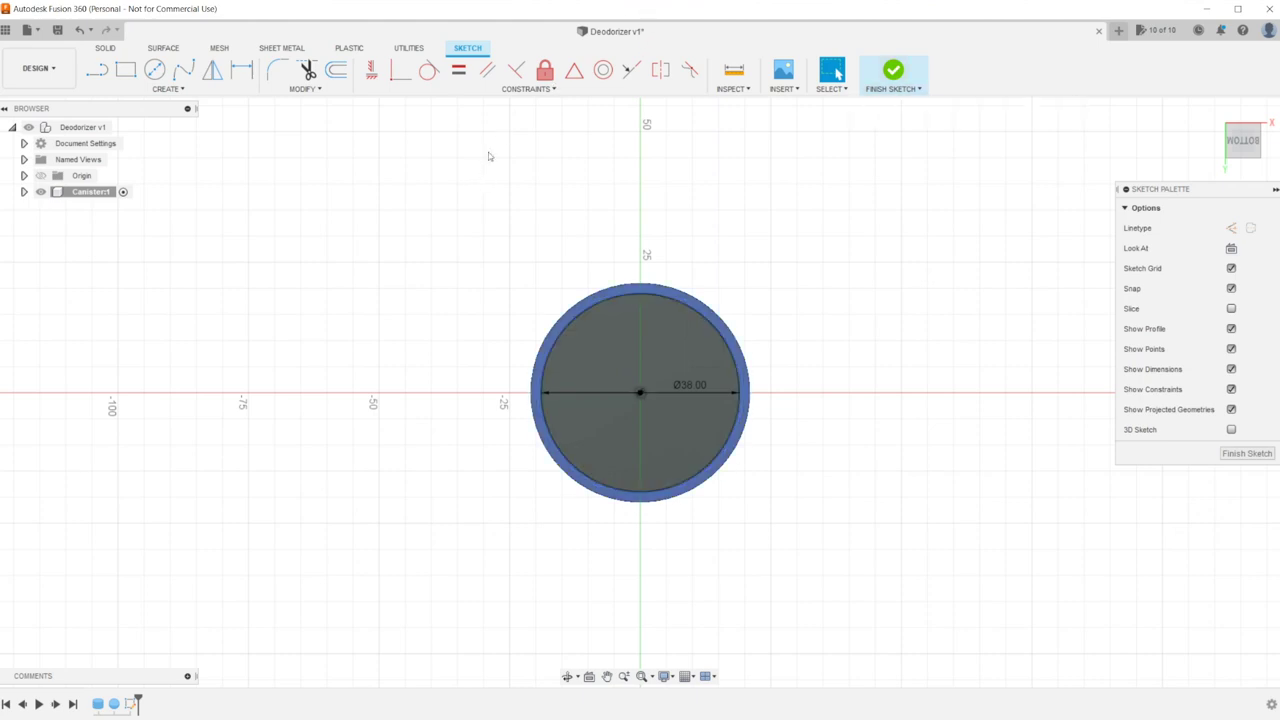
Finish the sketch and extrude the outer ring profile by -8 mm as a cut, forming a narrower neck under the canister
{"action": "left_click", "coordinate": [893, 70]}
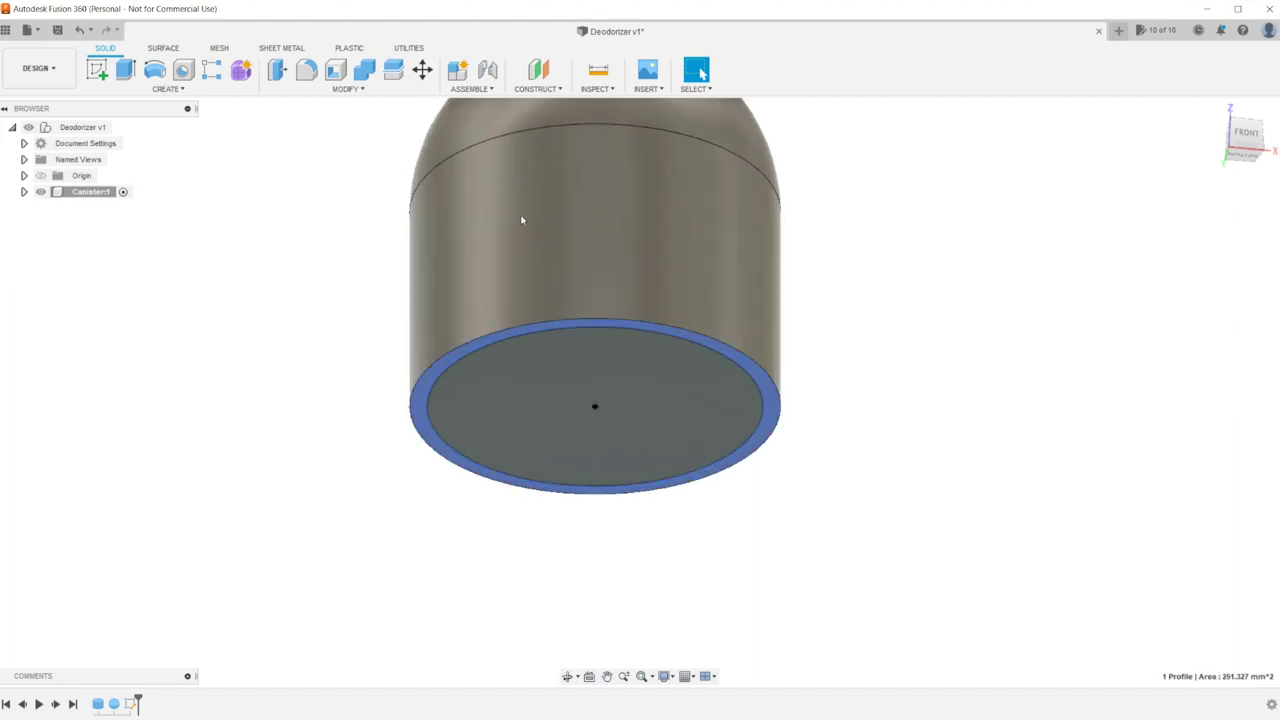
{"action": "key", "text": "e"}
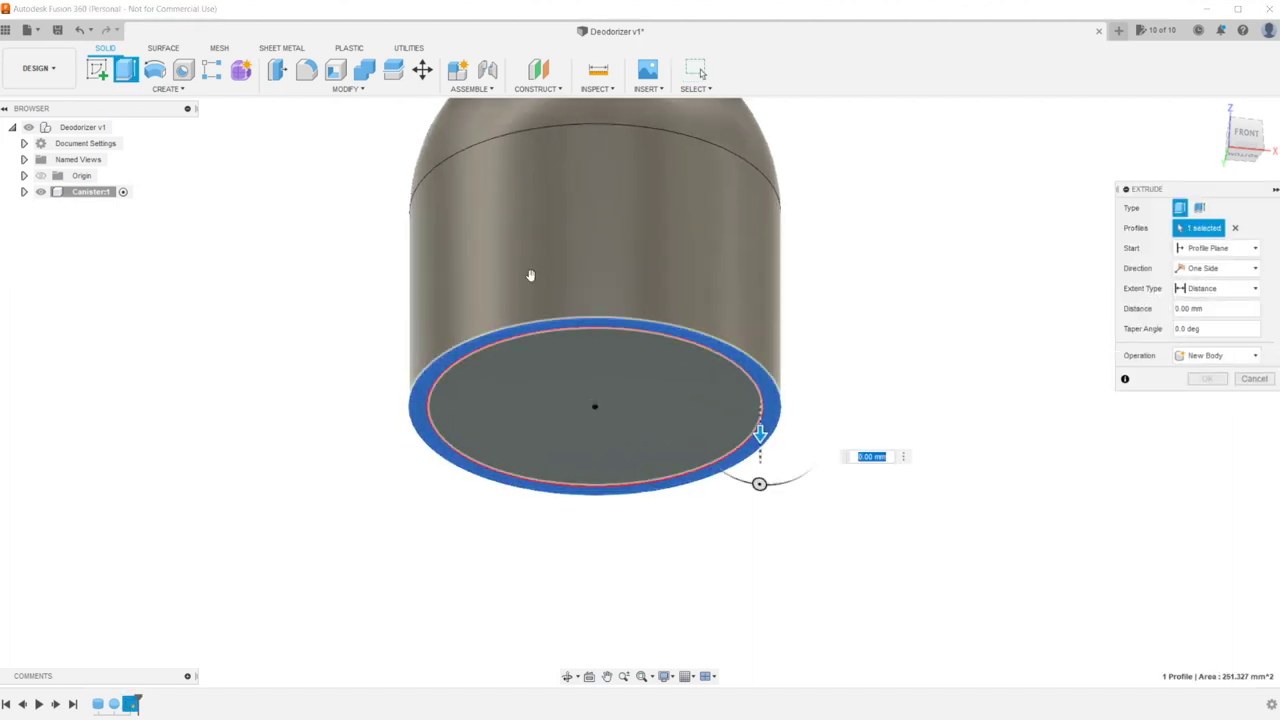
{"action": "type", "text": "-4"}
{"action": "left_click_drag", "start_coordinate": [535, 248], "coordinate": [540, 249]}
{"action": "type", "text": "-8"}
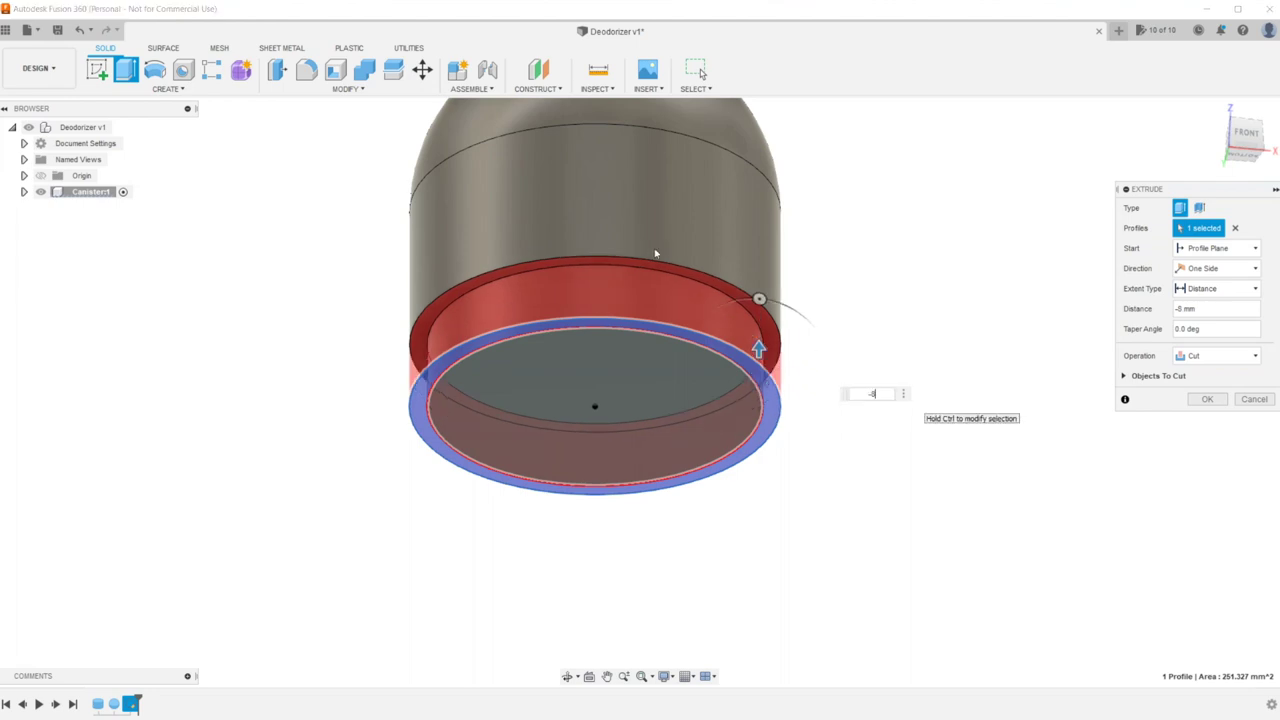
{"action": "key", "text": "Return"}
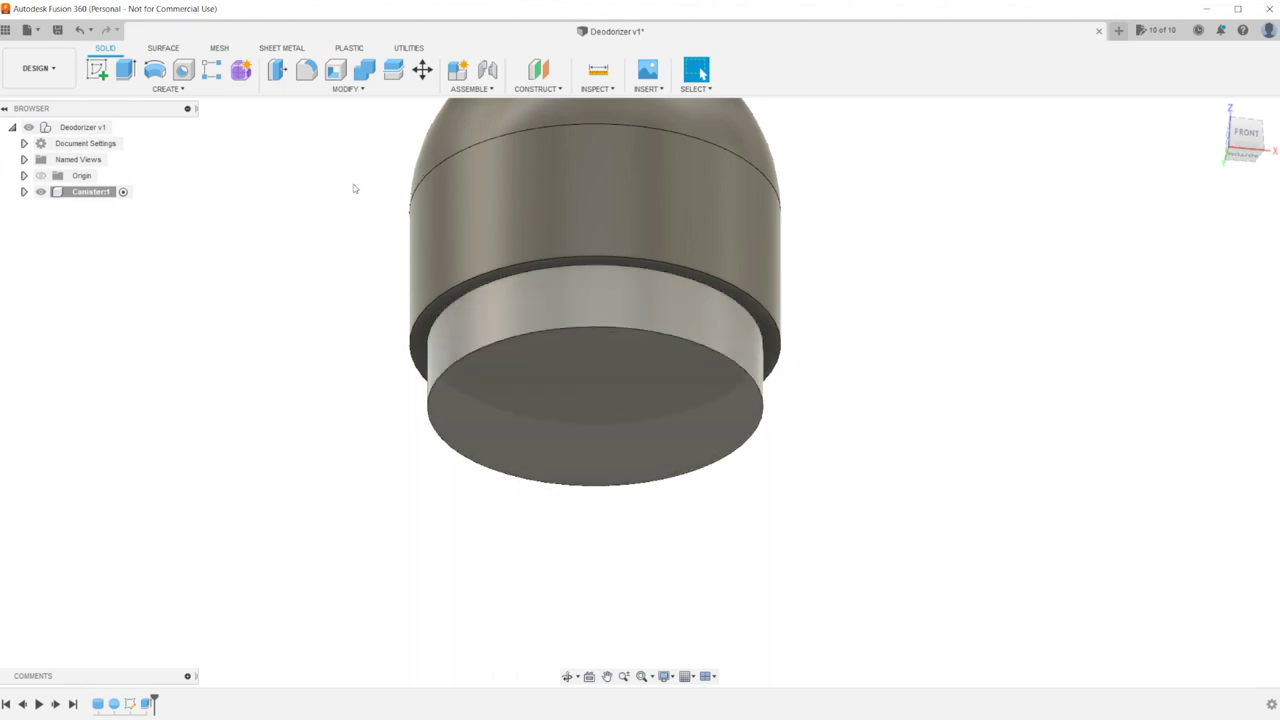
Chamfer the inner edge where the canister's underside meets the neck with an equal distance of 2 mm
{"action": "middle_click_drag", "start_coordinate": [354, 189], "coordinate": [254, 134], "text": "shift"}
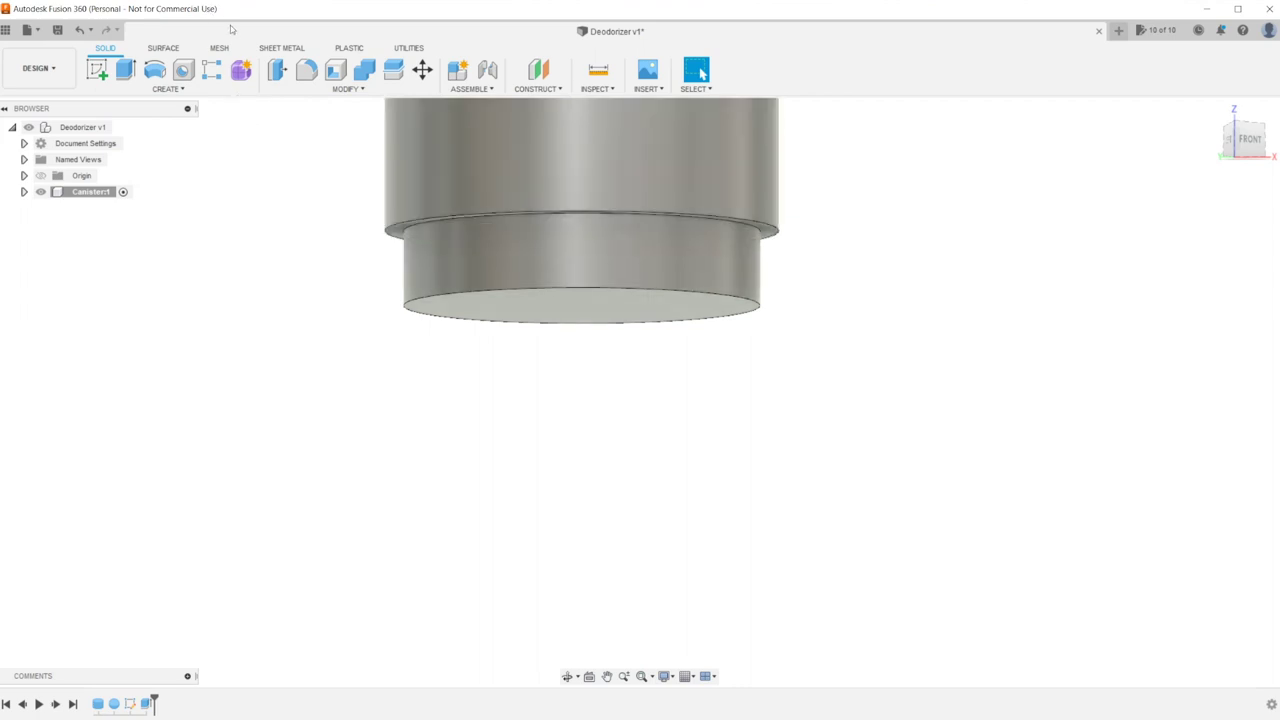
{"action": "left_click", "coordinate": [347, 88]}
{"action": "left_click", "coordinate": [290, 134]}
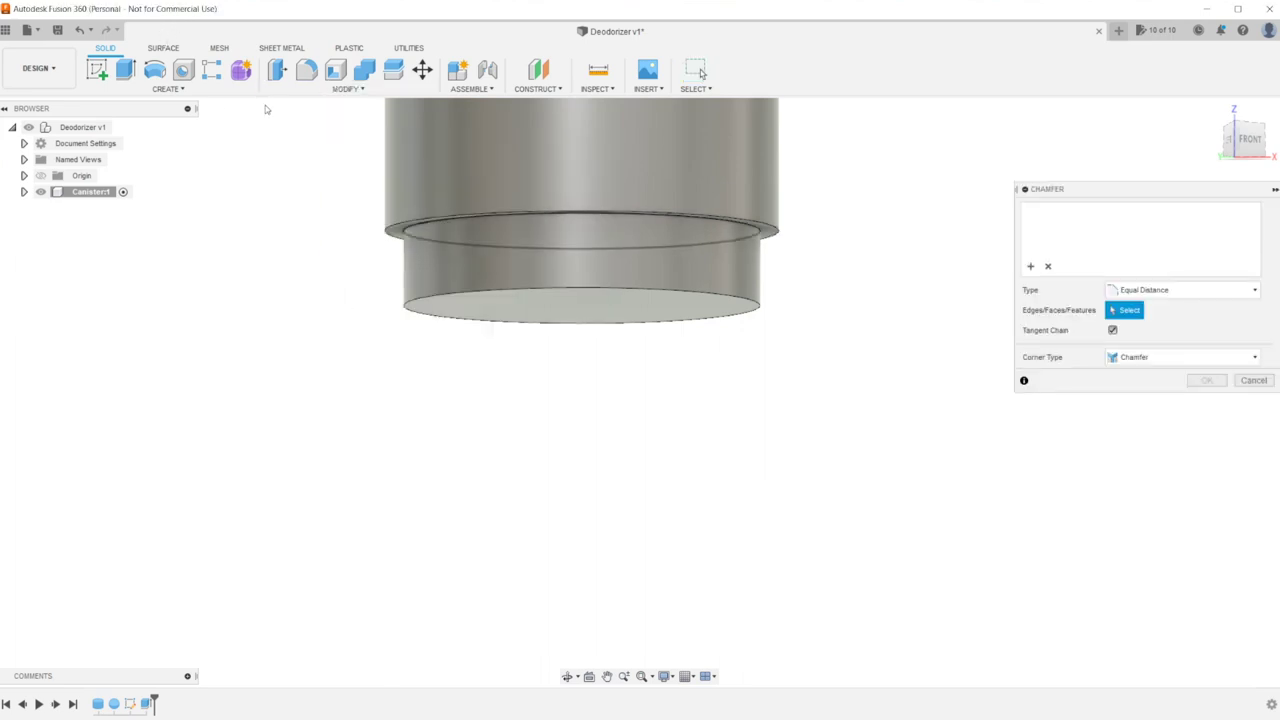
{"action": "left_click", "coordinate": [421, 226]}
{"action": "type", "text": "2"}
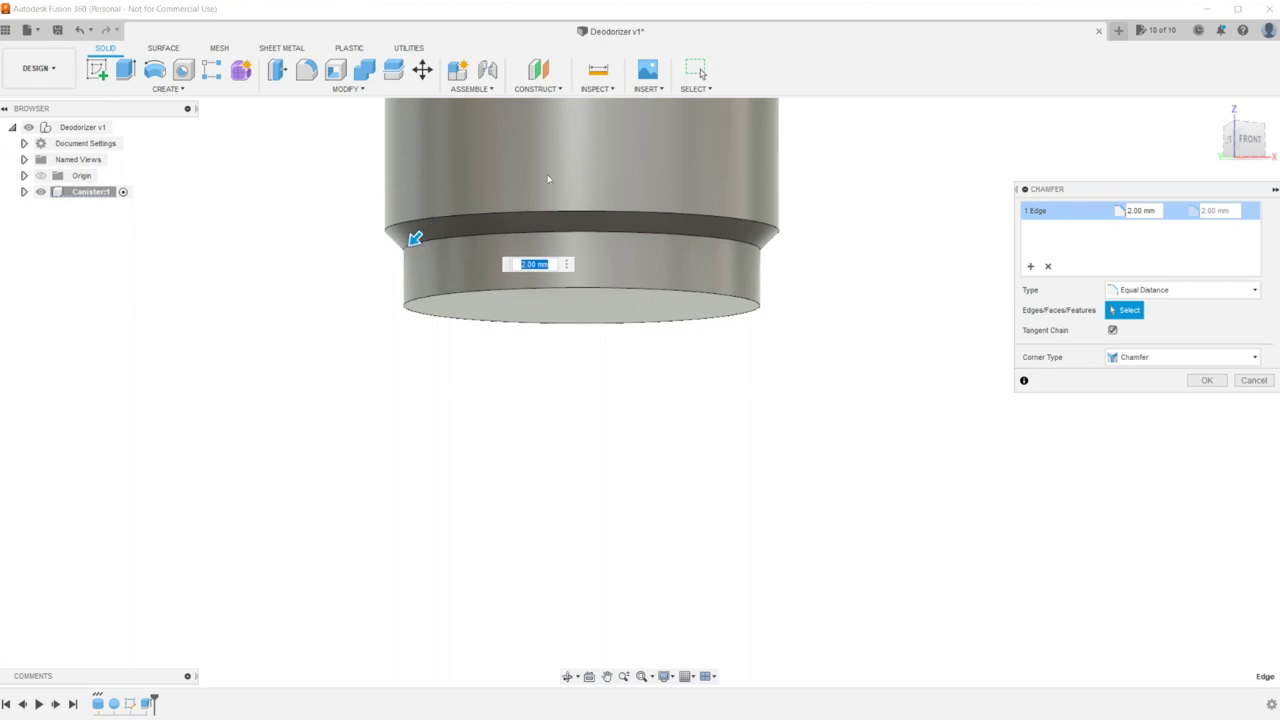
{"action": "key", "text": "Return"}
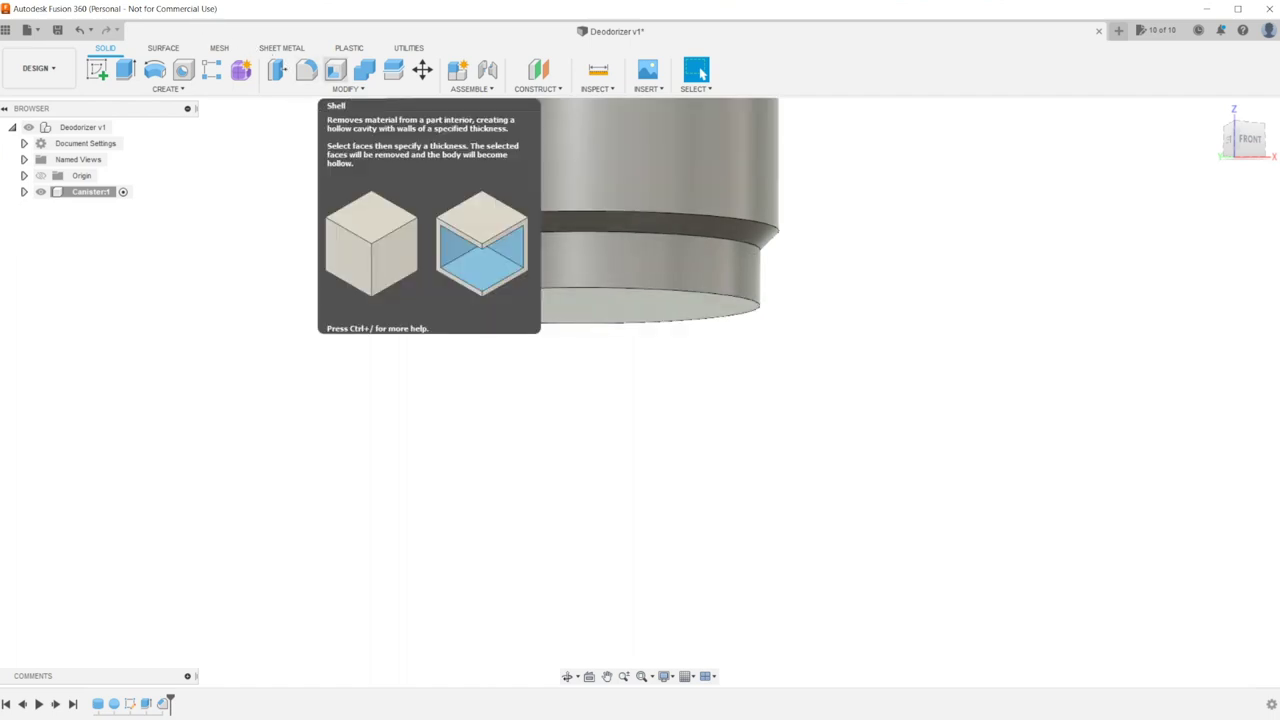
Shell the canister from the neck's flat bottom face with an inside thickness of 2.4 mm
{"action": "left_click", "coordinate": [336, 70]}
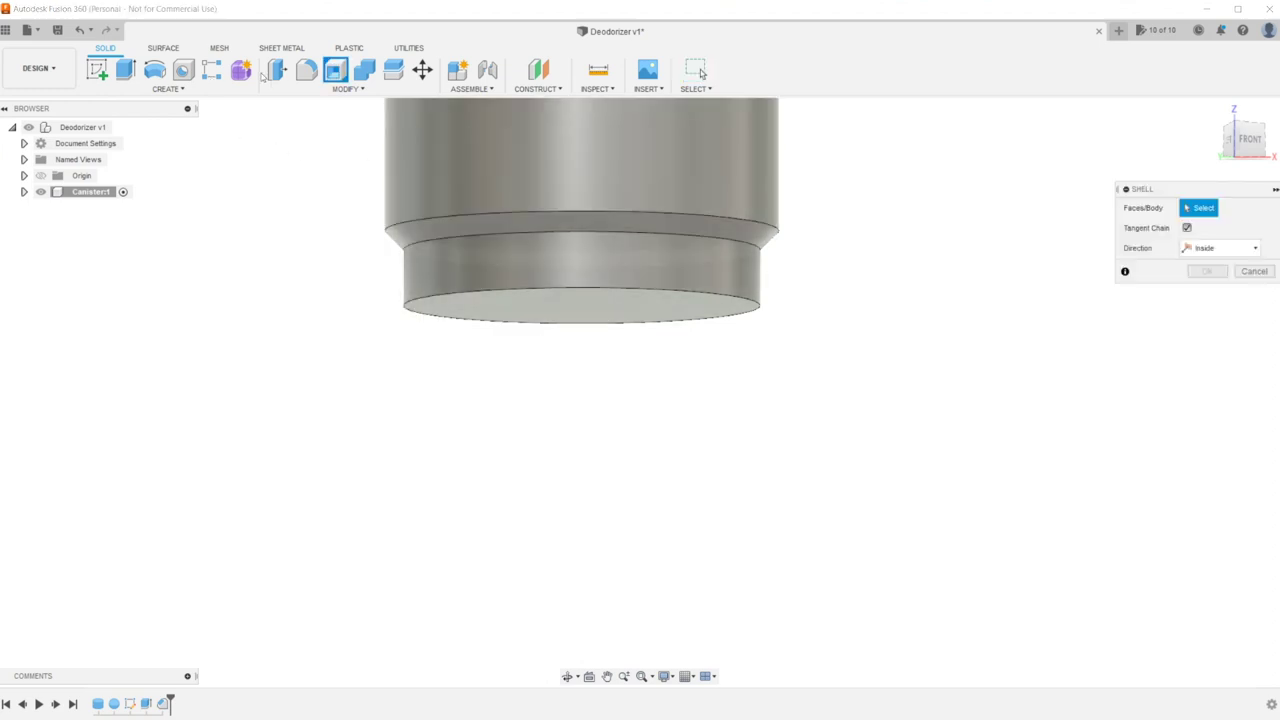
{"action": "left_click", "coordinate": [404, 177]}
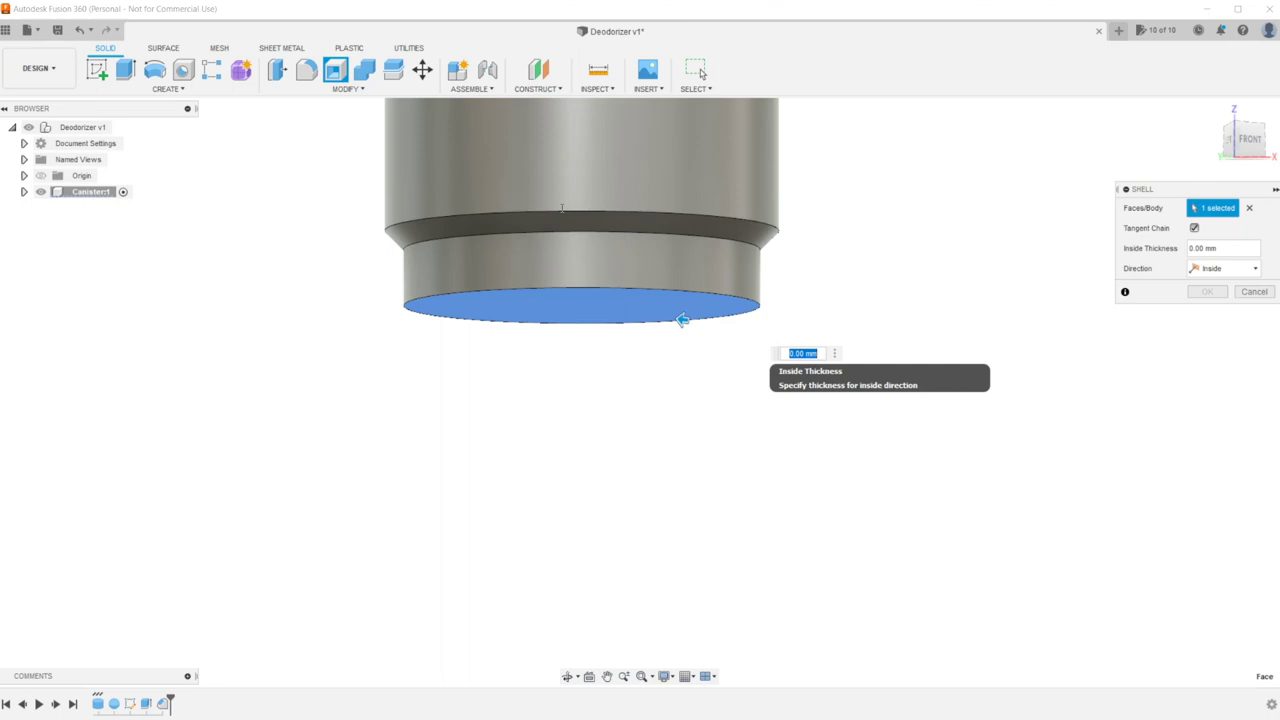
{"action": "type", "text": "2.4"}
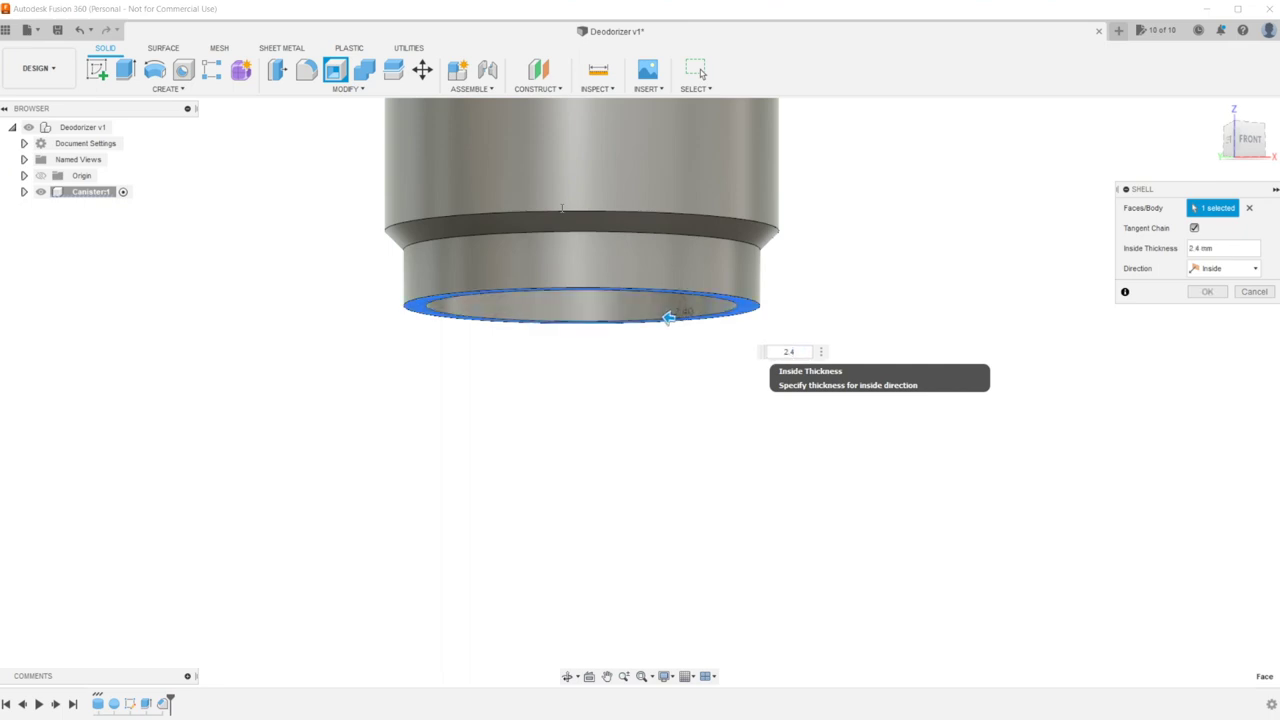
{"action": "key", "text": "Return"}
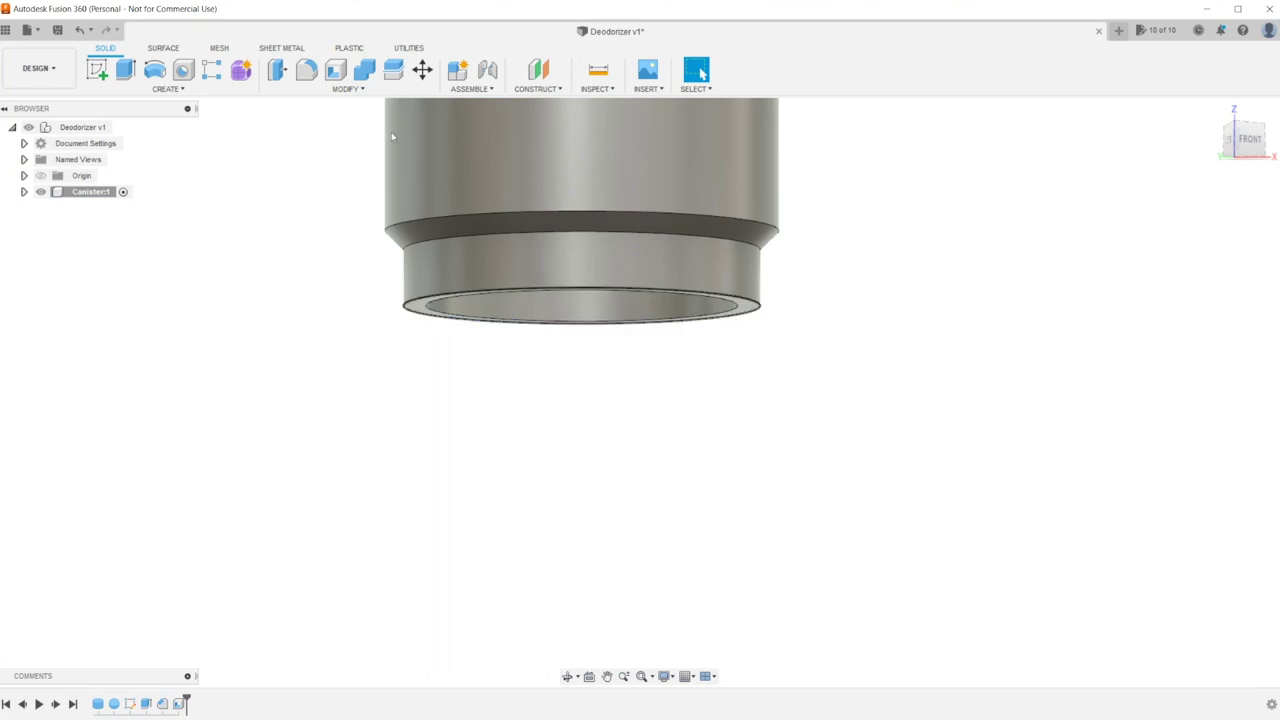
Inspect the canister's wall profile with a temporary section analysis through the XZ plane
{"action": "middle_click_drag", "start_coordinate": [394, 137], "coordinate": [405, 177], "text": "shift"}
{"action": "scroll", "coordinate": [208, 229], "scroll_direction": "down", "scroll_amount": 3}
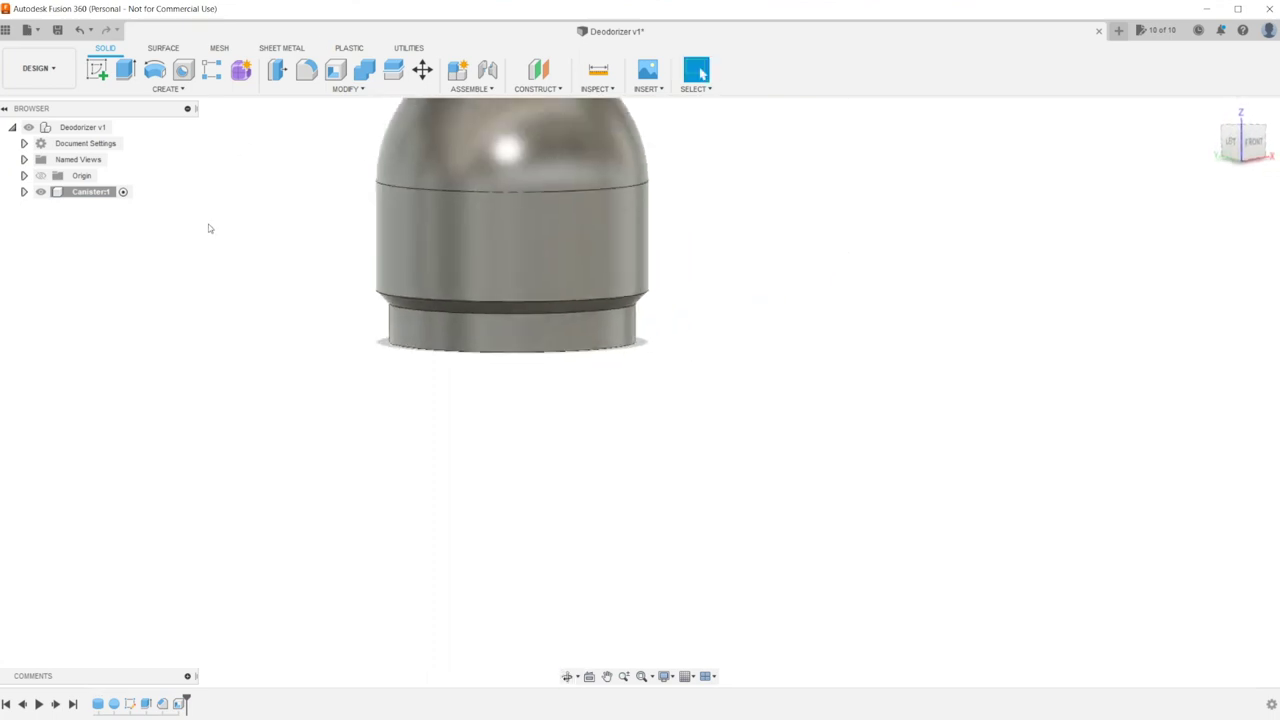
{"action": "key", "text": "F6"}
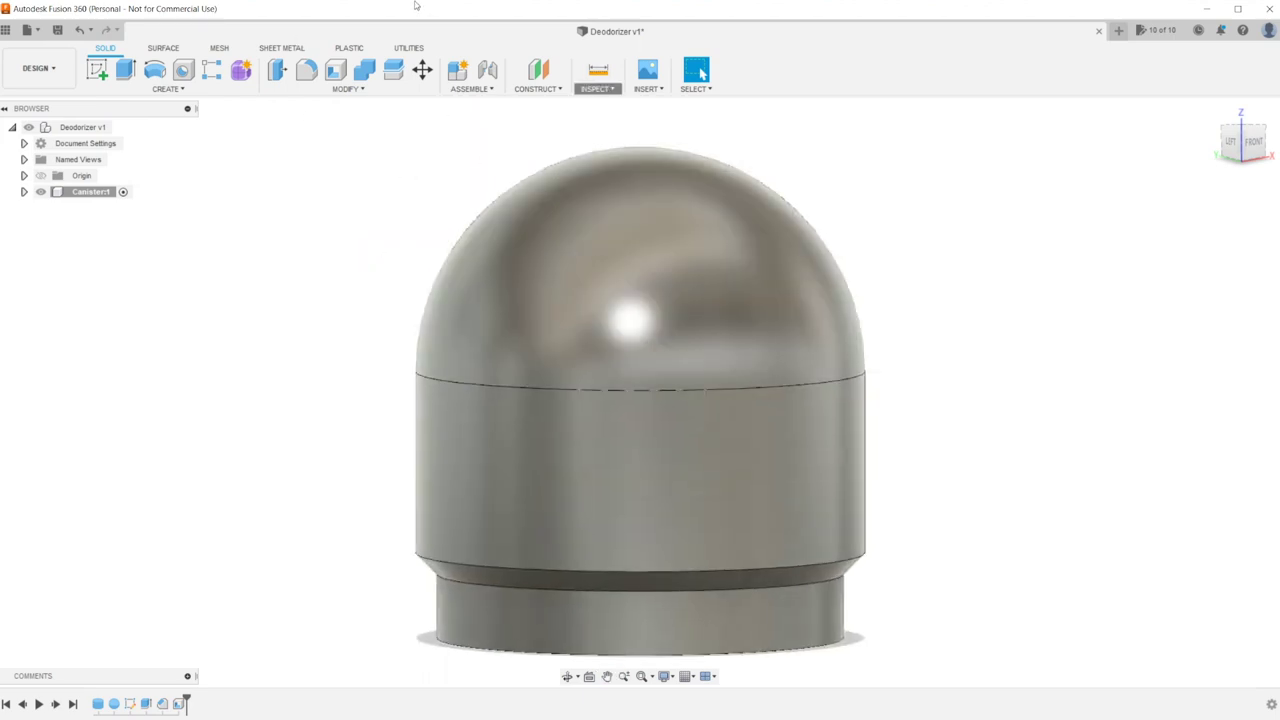
{"action": "left_click", "coordinate": [597, 89]}
{"action": "left_click", "coordinate": [617, 237]}
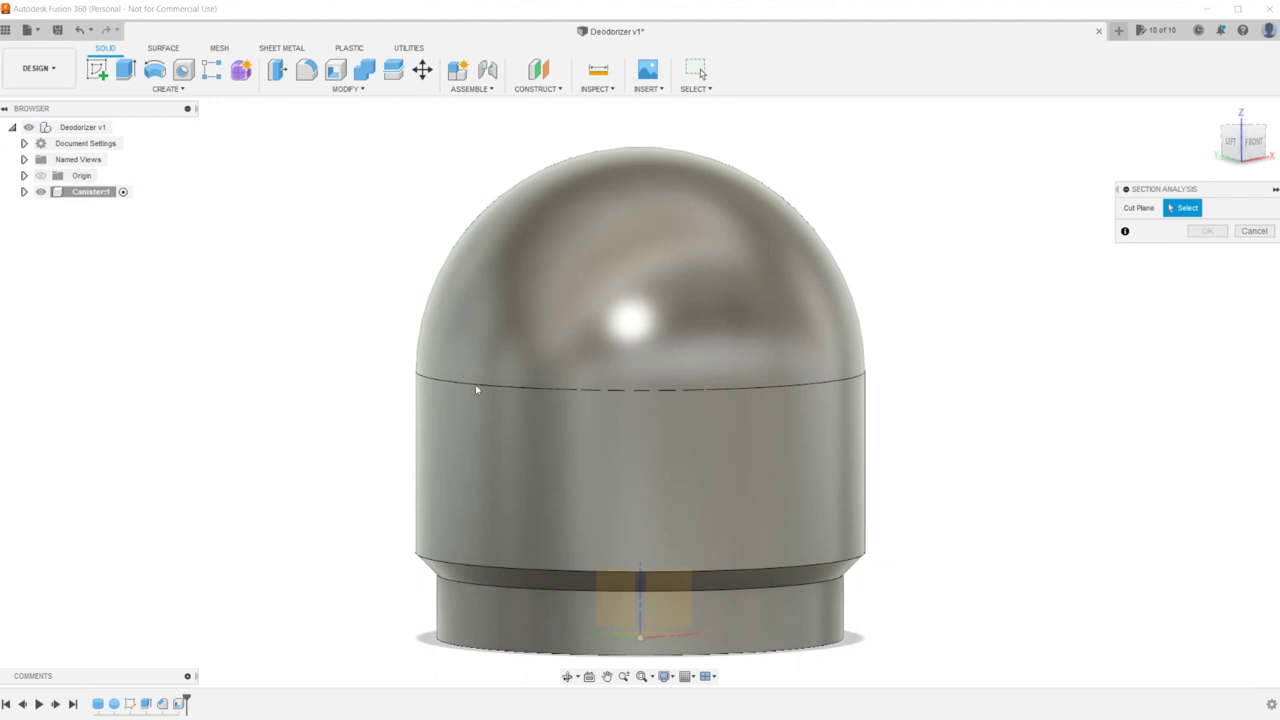
{"action": "left_click", "coordinate": [465, 418]}
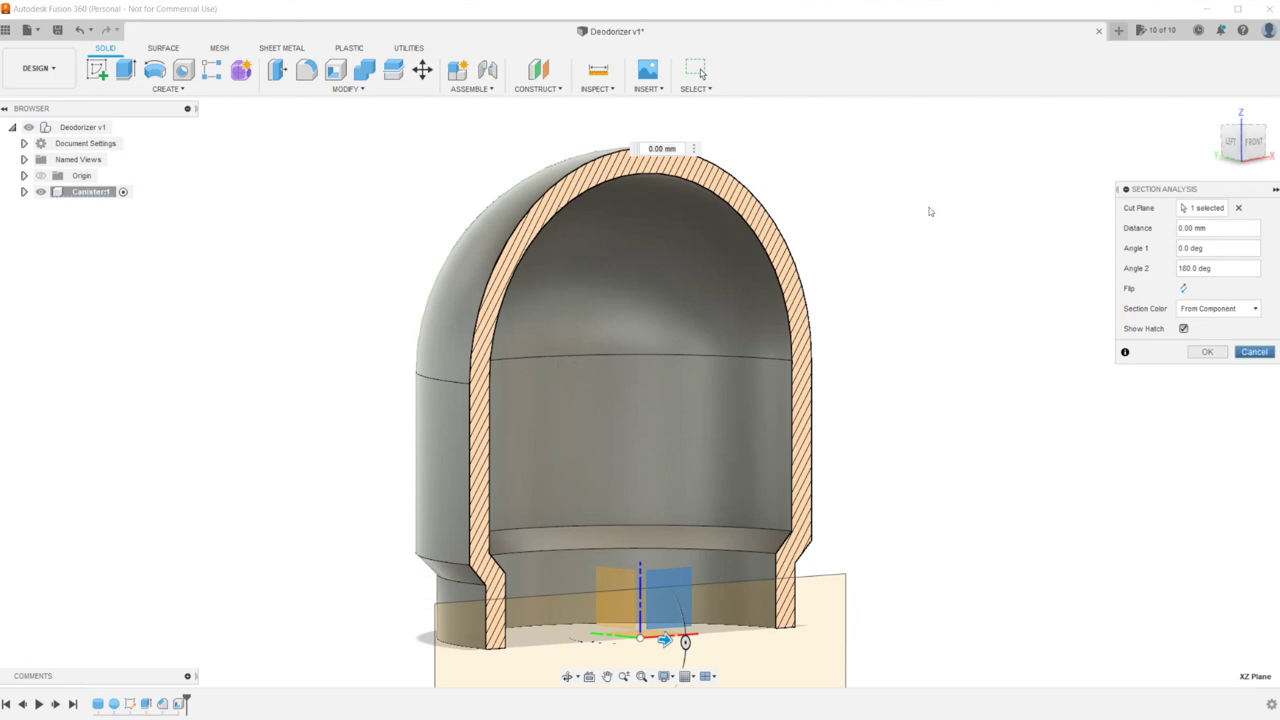
{"action": "key", "text": "Escape"}
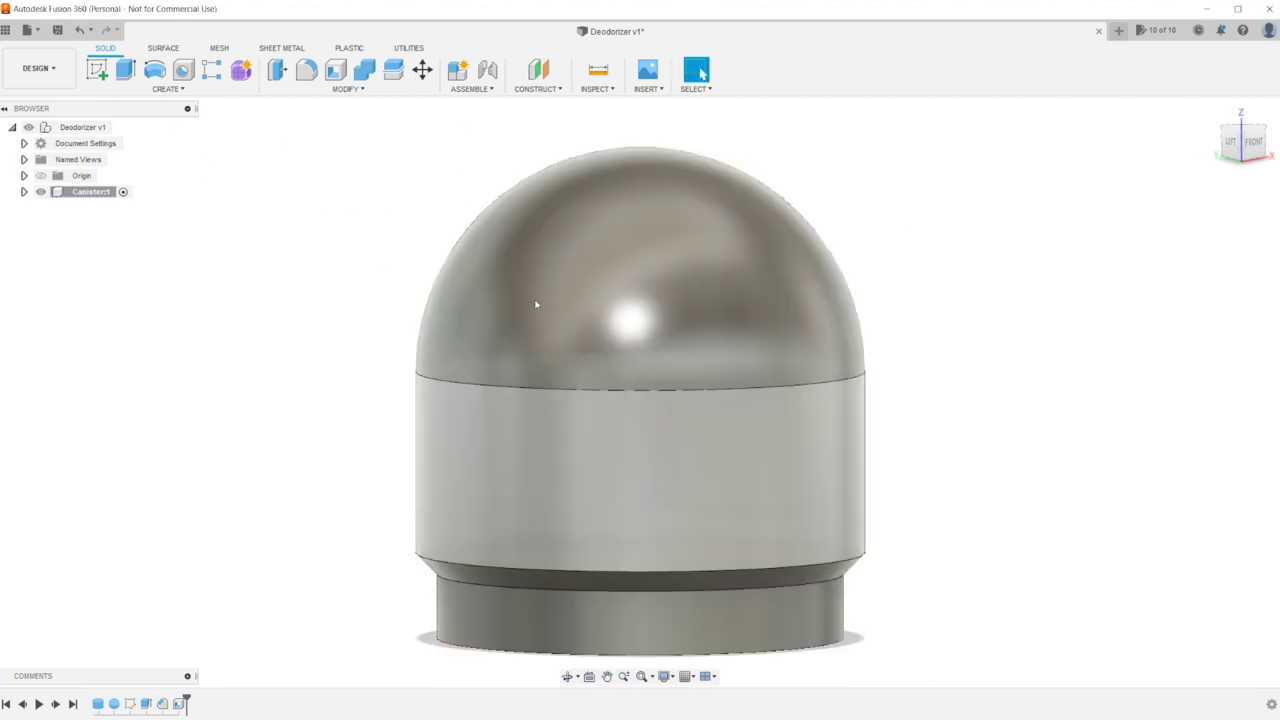
Add a full-length modeled M38x1.5 ISO Metric thread to the outer cylindrical face of the neck
{"action": "left_click", "coordinate": [168, 88]}
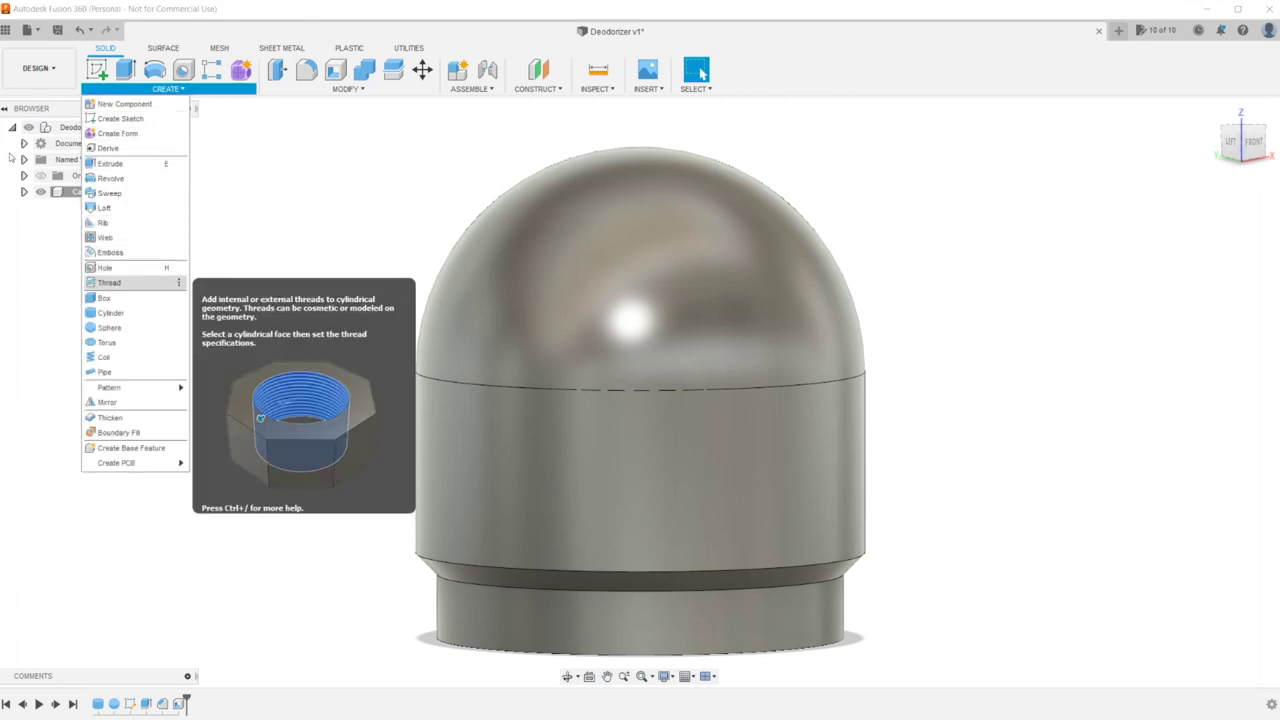
{"action": "left_click", "coordinate": [109, 282]}
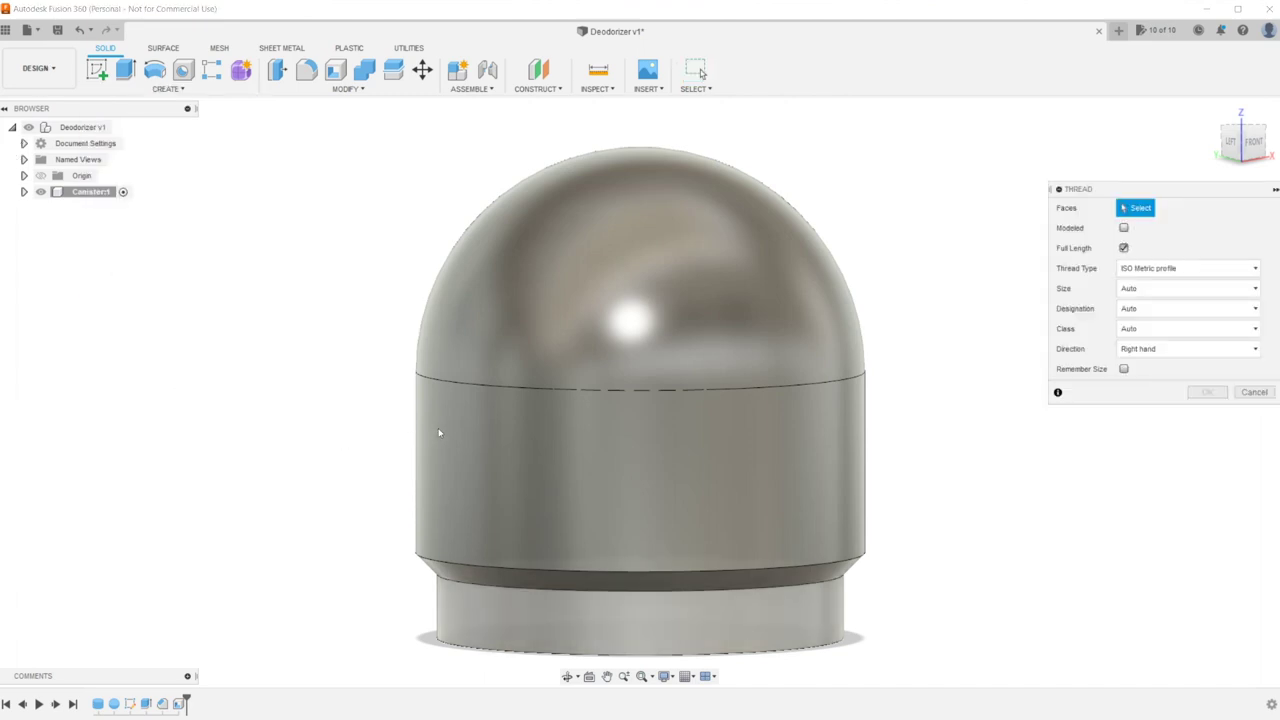
{"action": "left_click", "coordinate": [642, 627]}
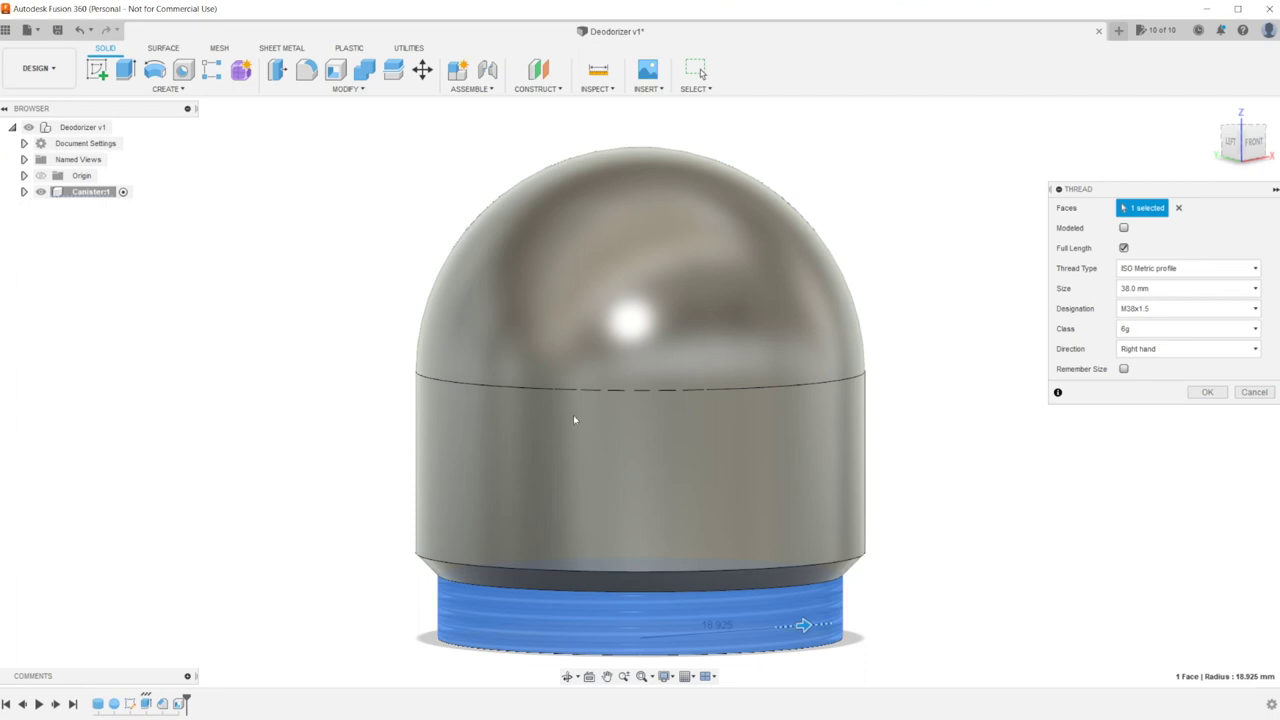
{"action": "key", "text": "space"}
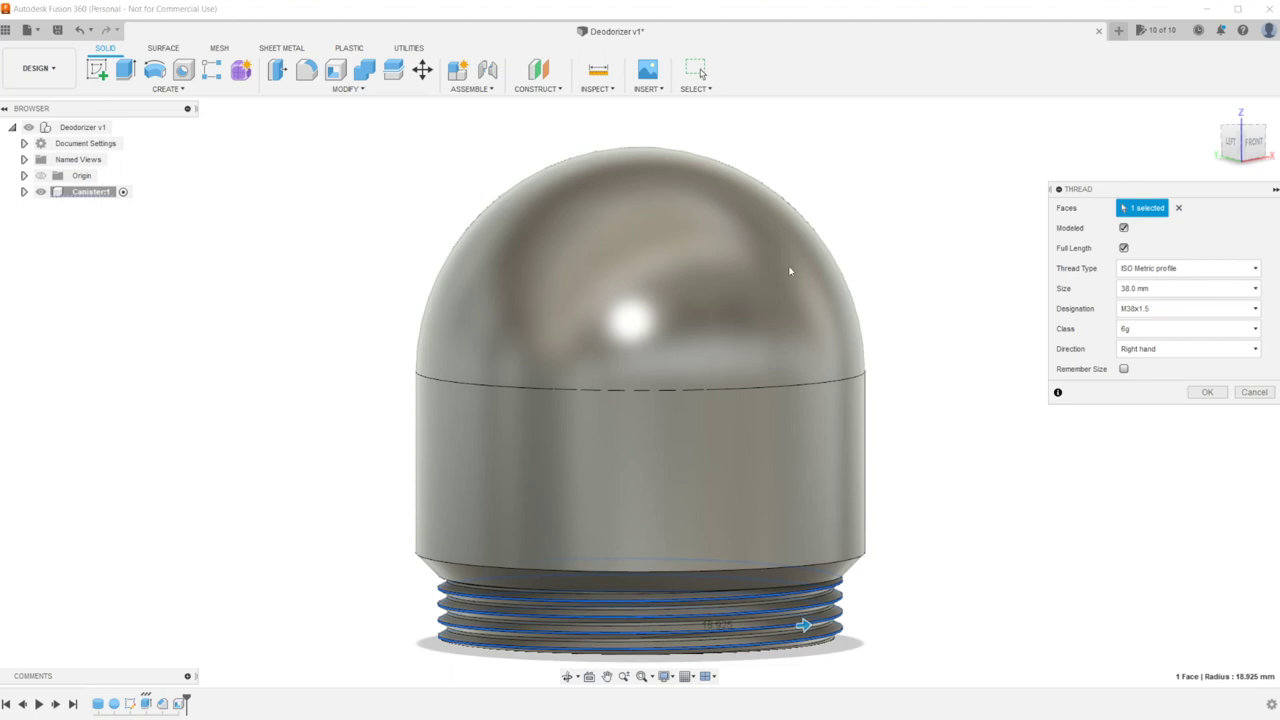
{"action": "key", "text": "Return"}
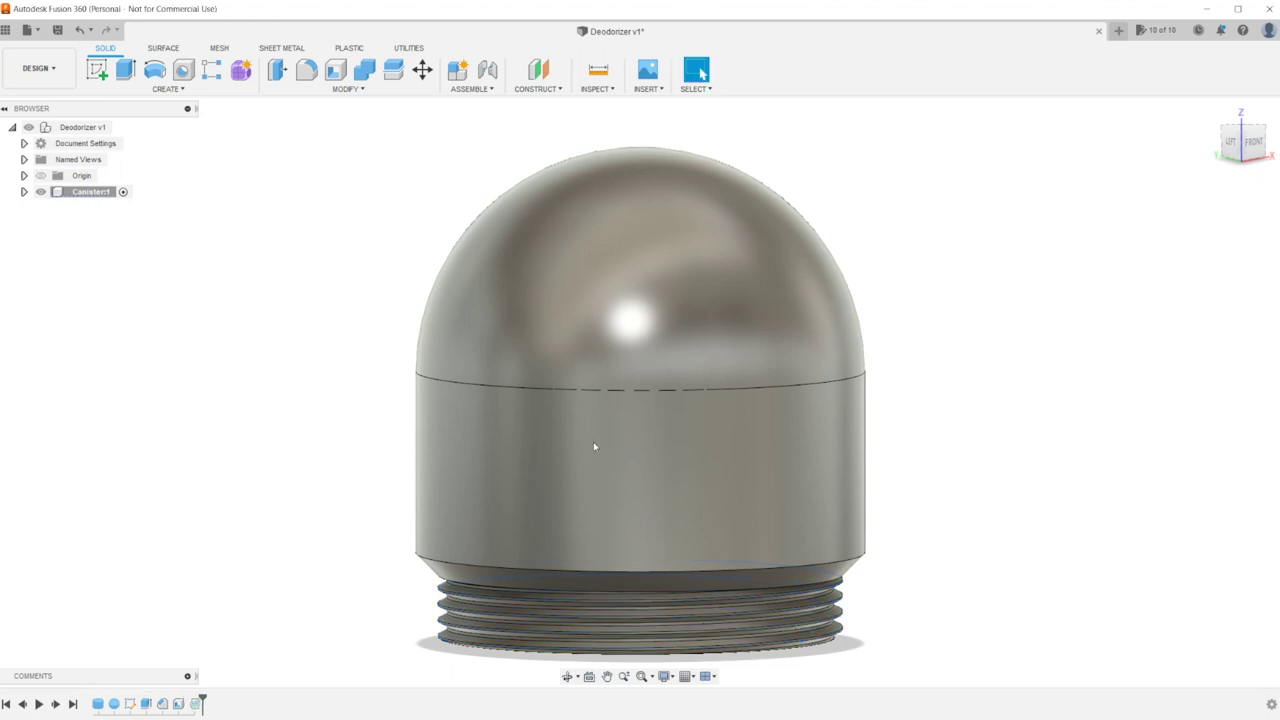
Offset the thread's outer crest face and upper flank face by -0.2 mm to add clearance
{"action": "scroll", "coordinate": [608, 443], "scroll_direction": "up", "scroll_amount": 3}
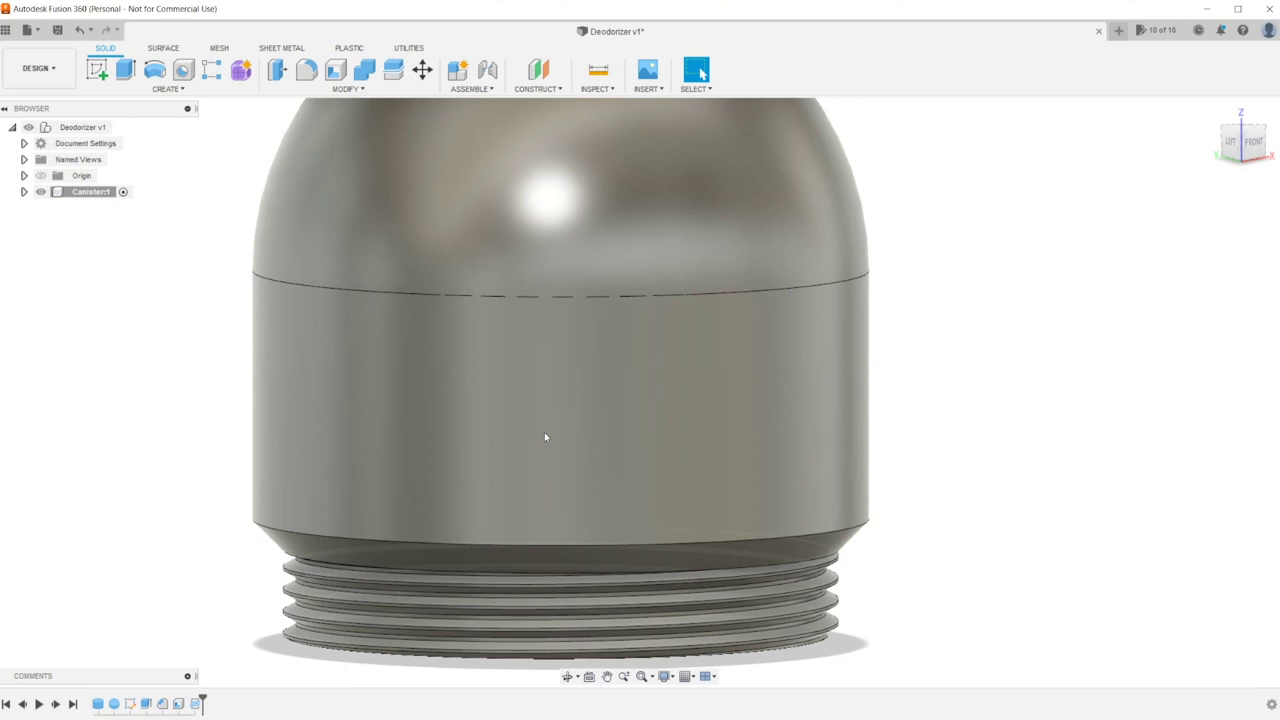
{"action": "scroll", "coordinate": [625, 393], "scroll_direction": "up", "scroll_amount": 5}
{"action": "scroll", "coordinate": [621, 397], "scroll_direction": "up", "scroll_amount": 1}
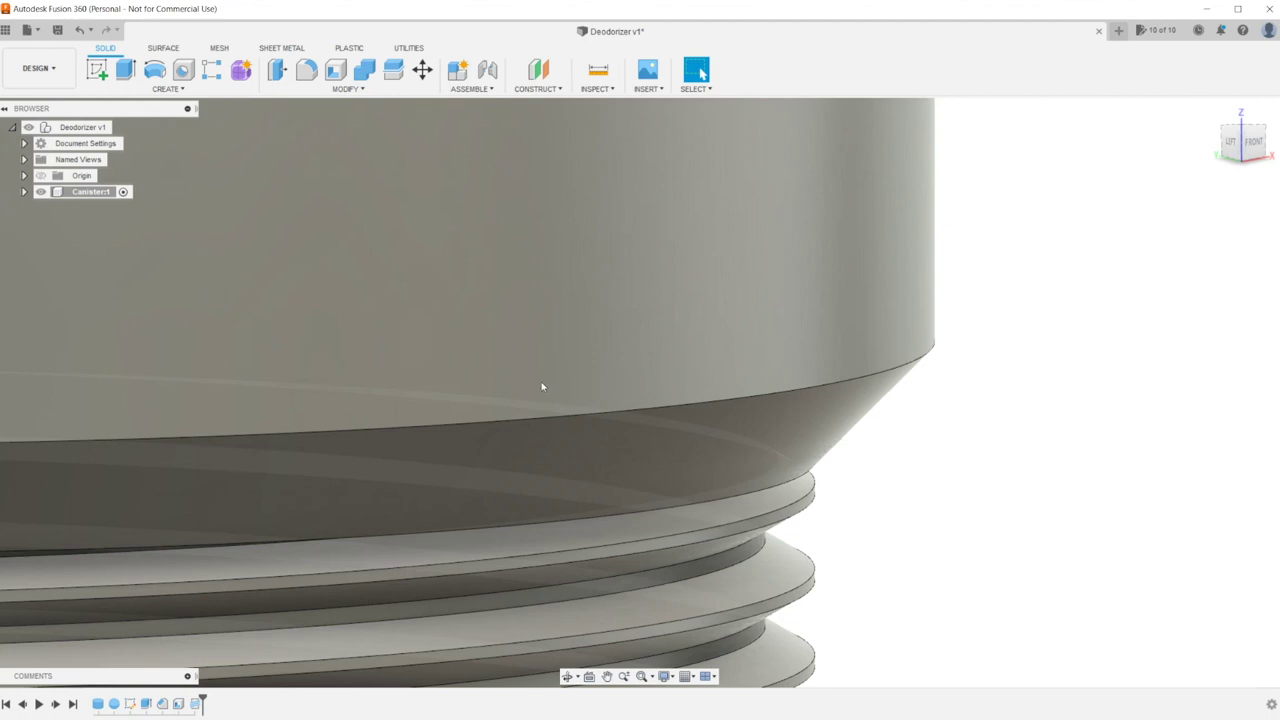
{"action": "scroll", "coordinate": [545, 386], "scroll_direction": "down", "scroll_amount": 1}
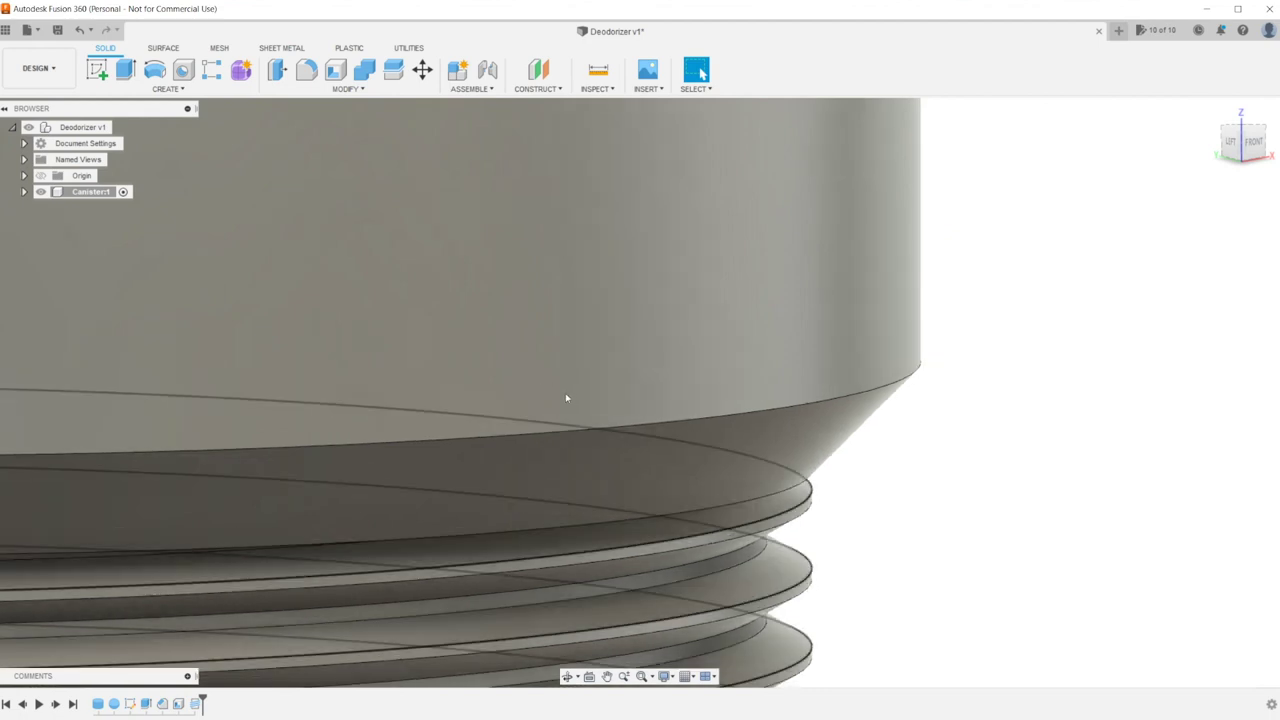
{"action": "scroll", "coordinate": [565, 404], "scroll_direction": "up", "scroll_amount": 4}
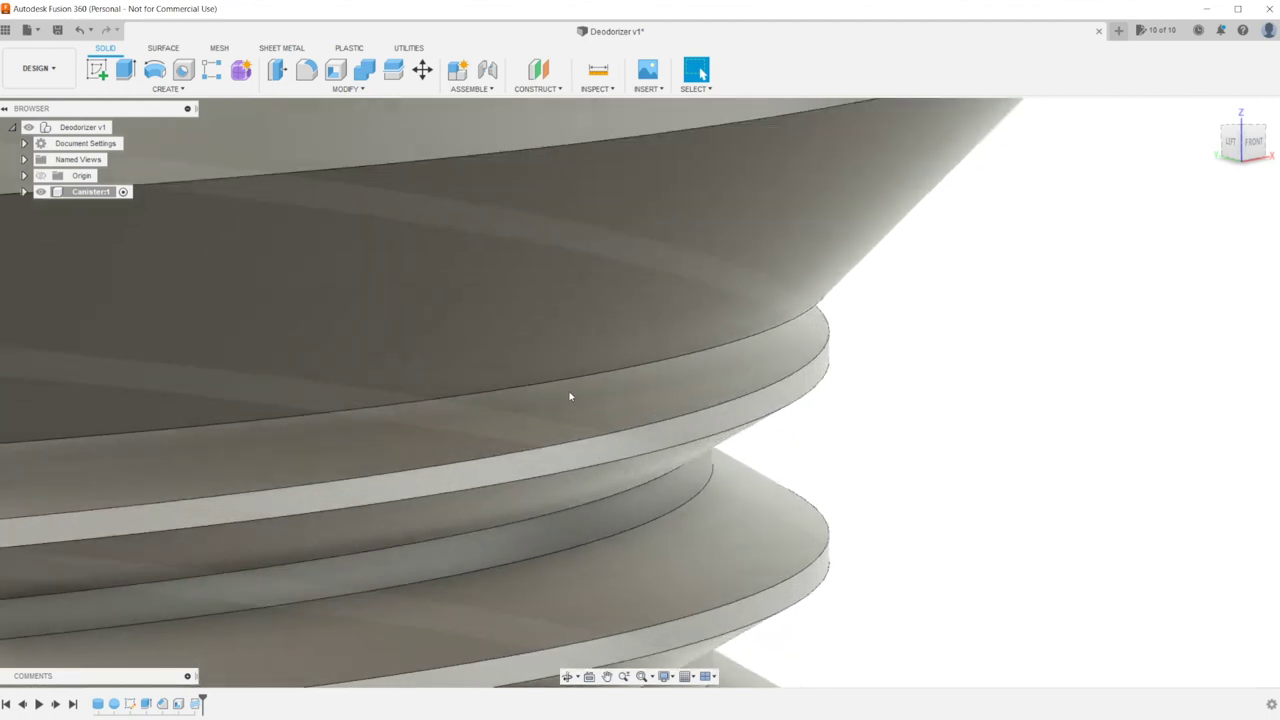
{"action": "left_click", "coordinate": [546, 369]}
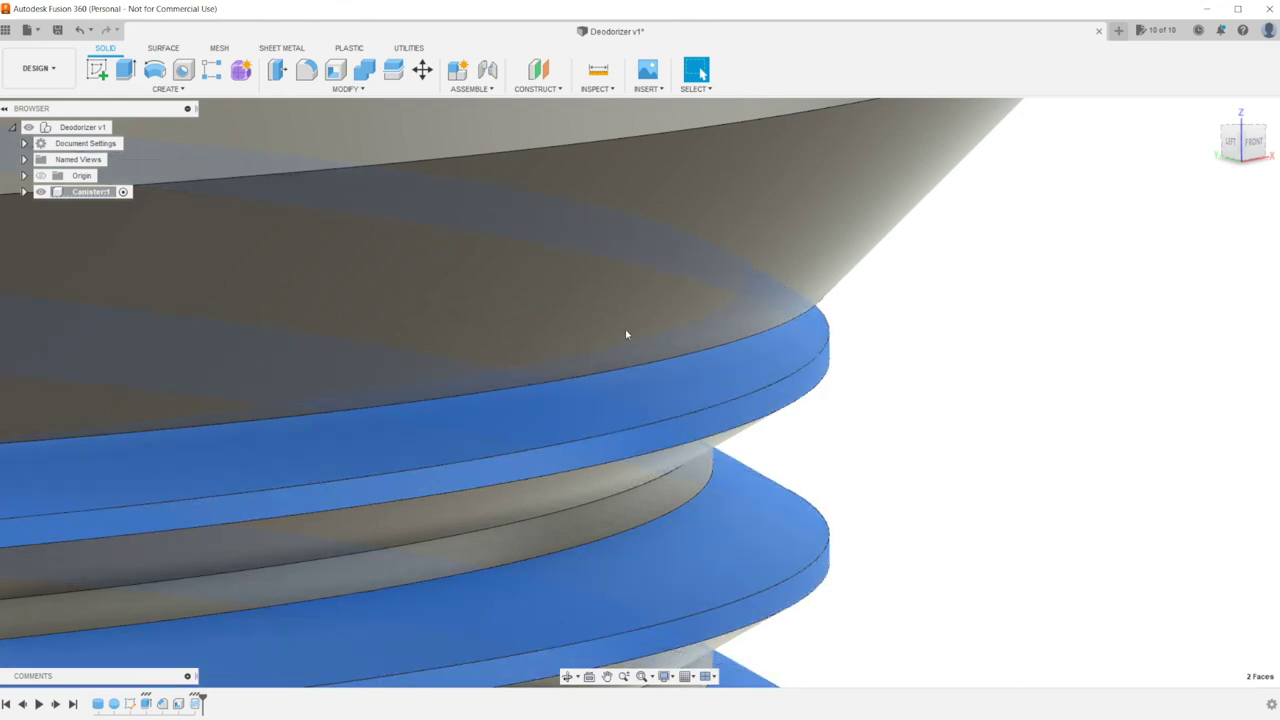
{"action": "key", "text": "q"}
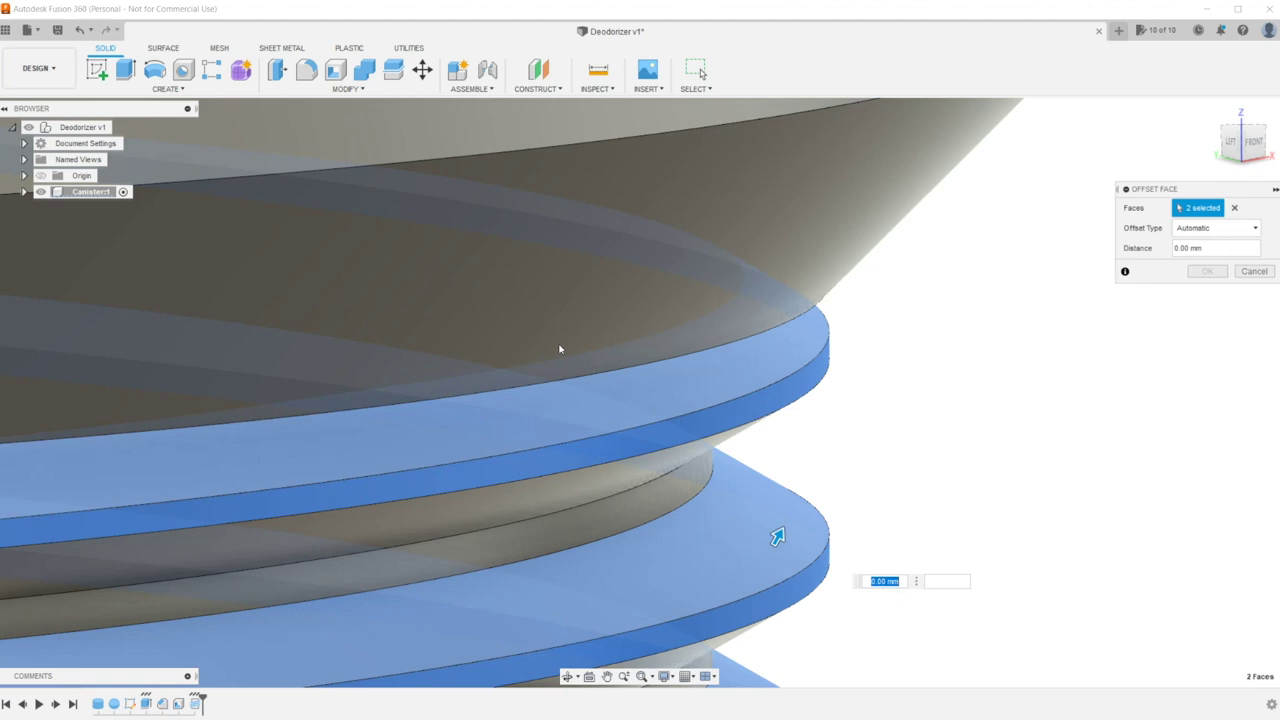
{"action": "type", "text": "-.2"}
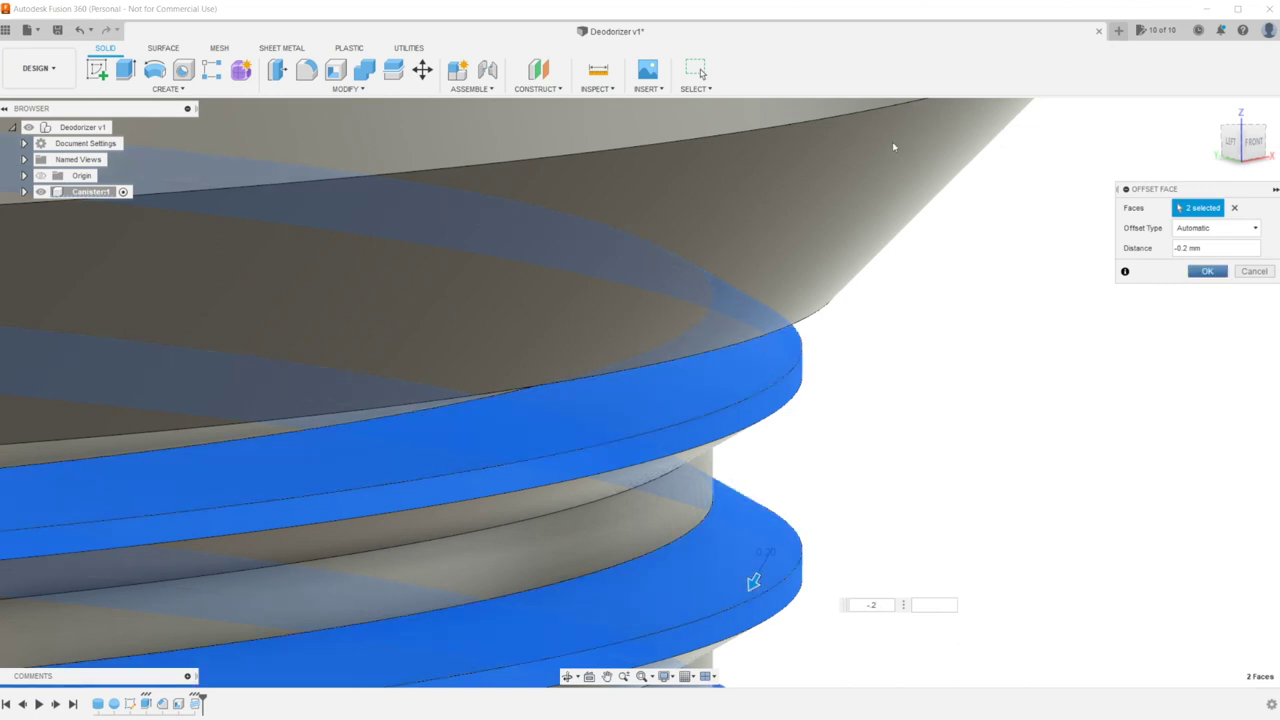
{"action": "key", "text": "Return"}
Fit the whole canister in view and turn on the visibility of the origin geometry
{"action": "scroll", "coordinate": [664, 238], "scroll_direction": "up", "scroll_amount": 1}
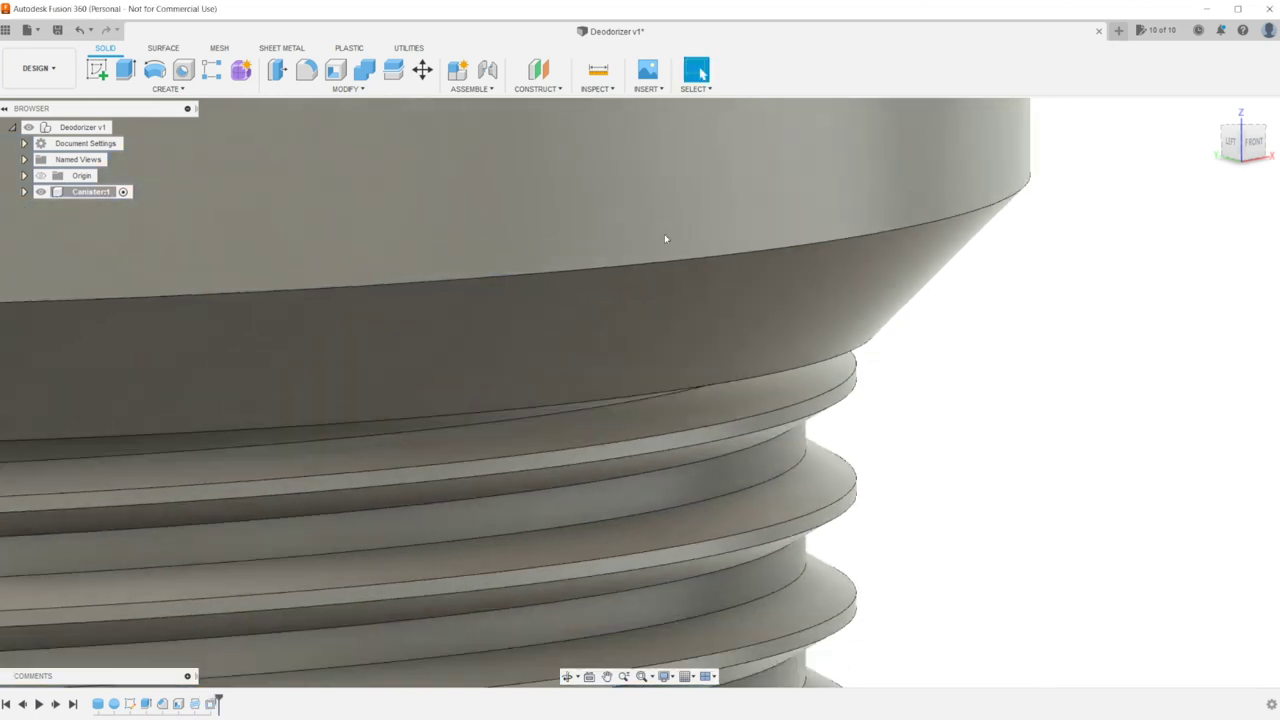
{"action": "scroll", "coordinate": [665, 238], "scroll_direction": "down", "scroll_amount": 5}
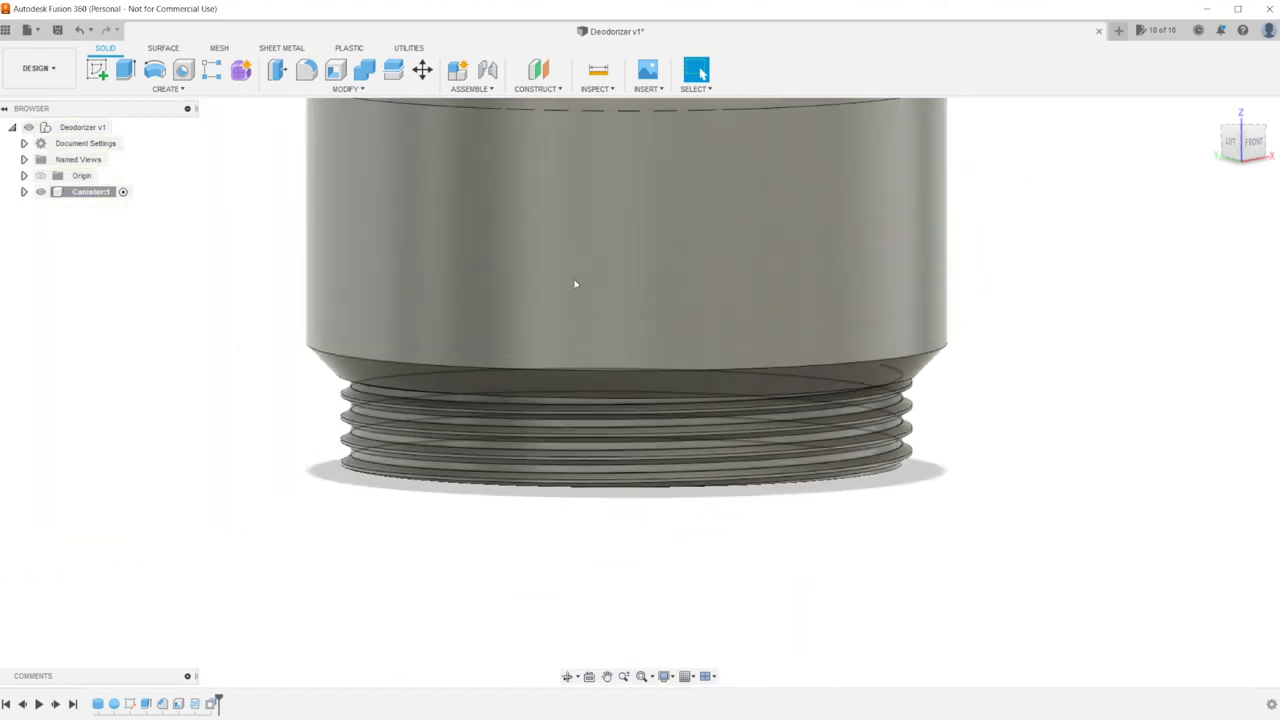
{"action": "scroll", "coordinate": [574, 284], "scroll_direction": "down", "scroll_amount": 3}
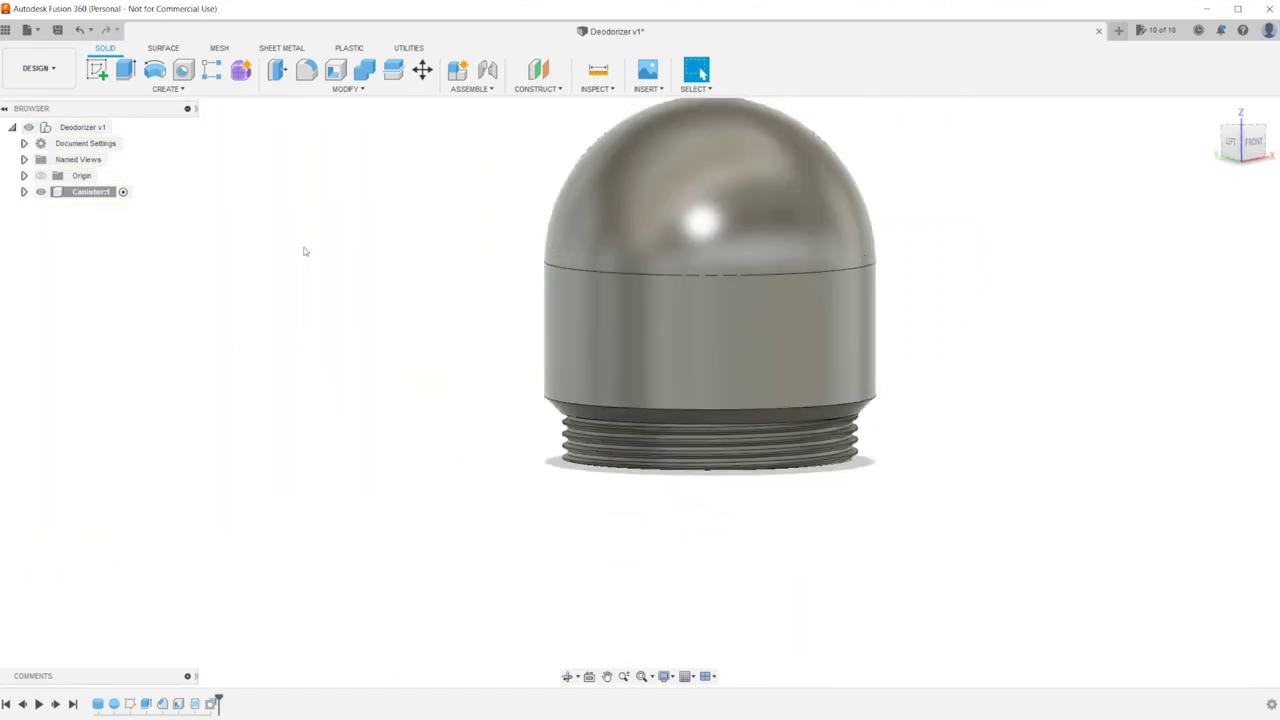
{"action": "middle_click", "coordinate": [670, 220]}
{"action": "middle_click", "coordinate": [670, 220]}
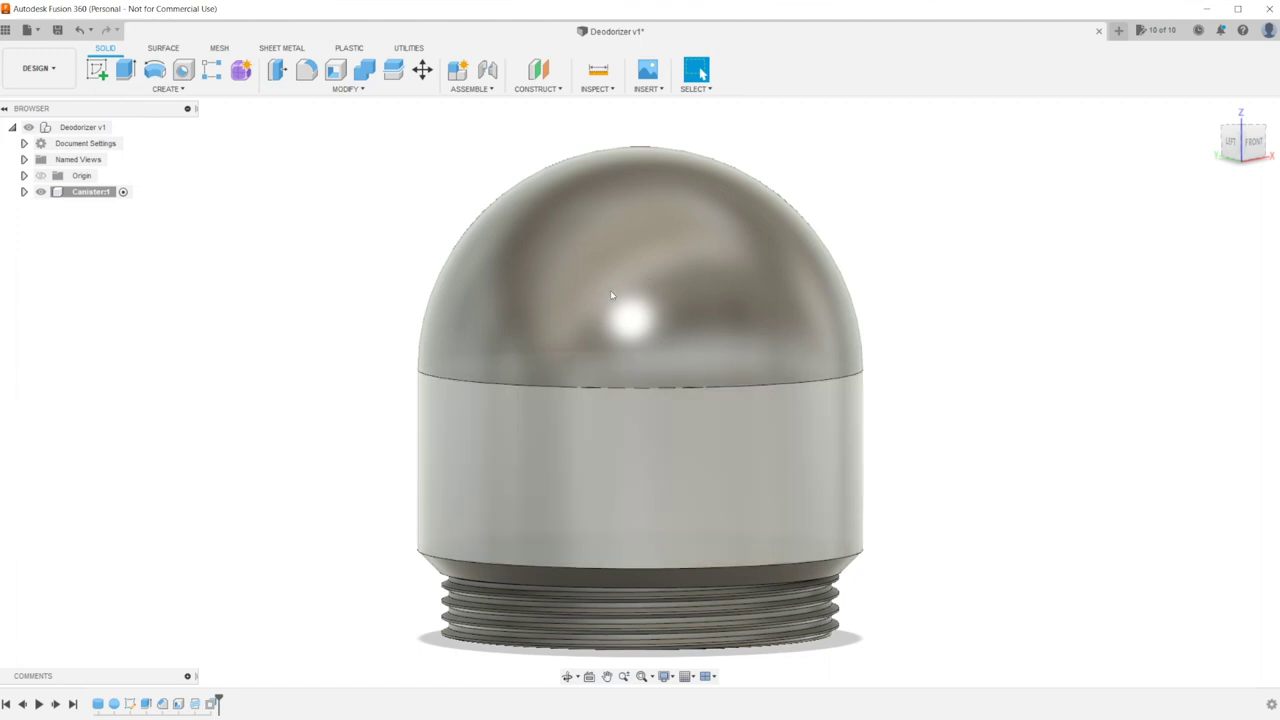
{"action": "scroll", "coordinate": [610, 294], "scroll_direction": "up", "scroll_amount": 1}
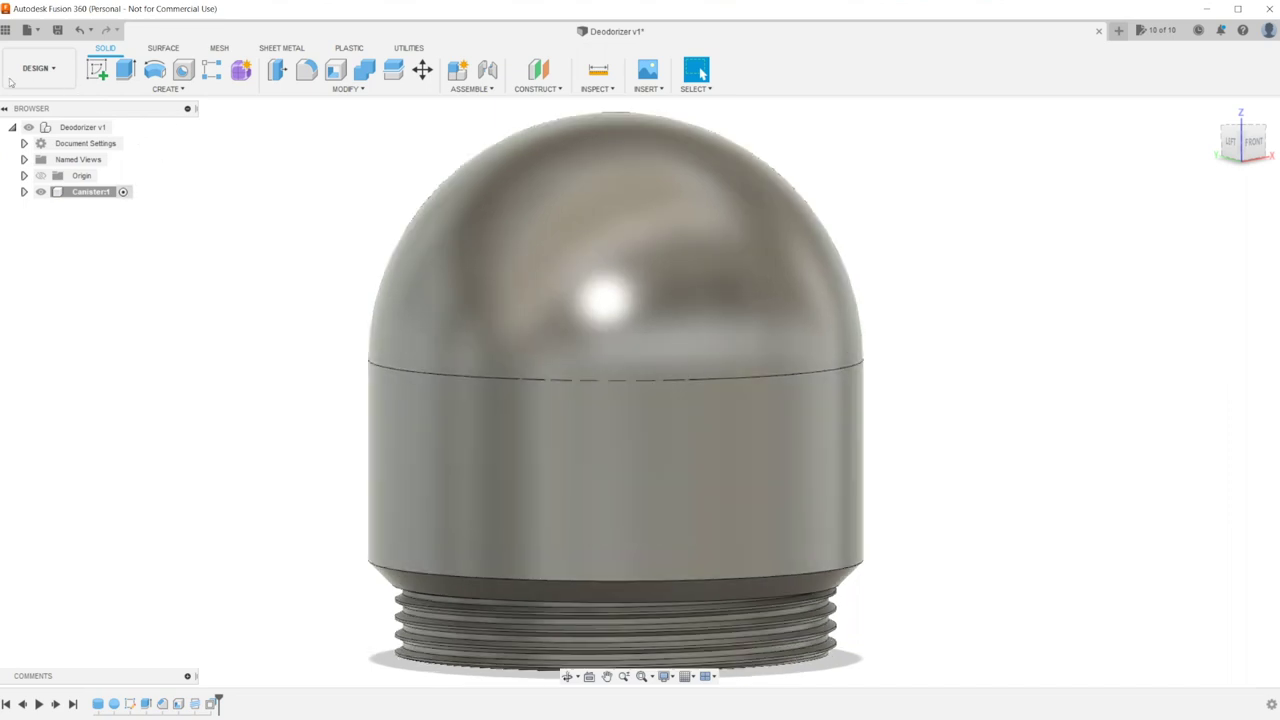
{"action": "left_click", "coordinate": [40, 175]}
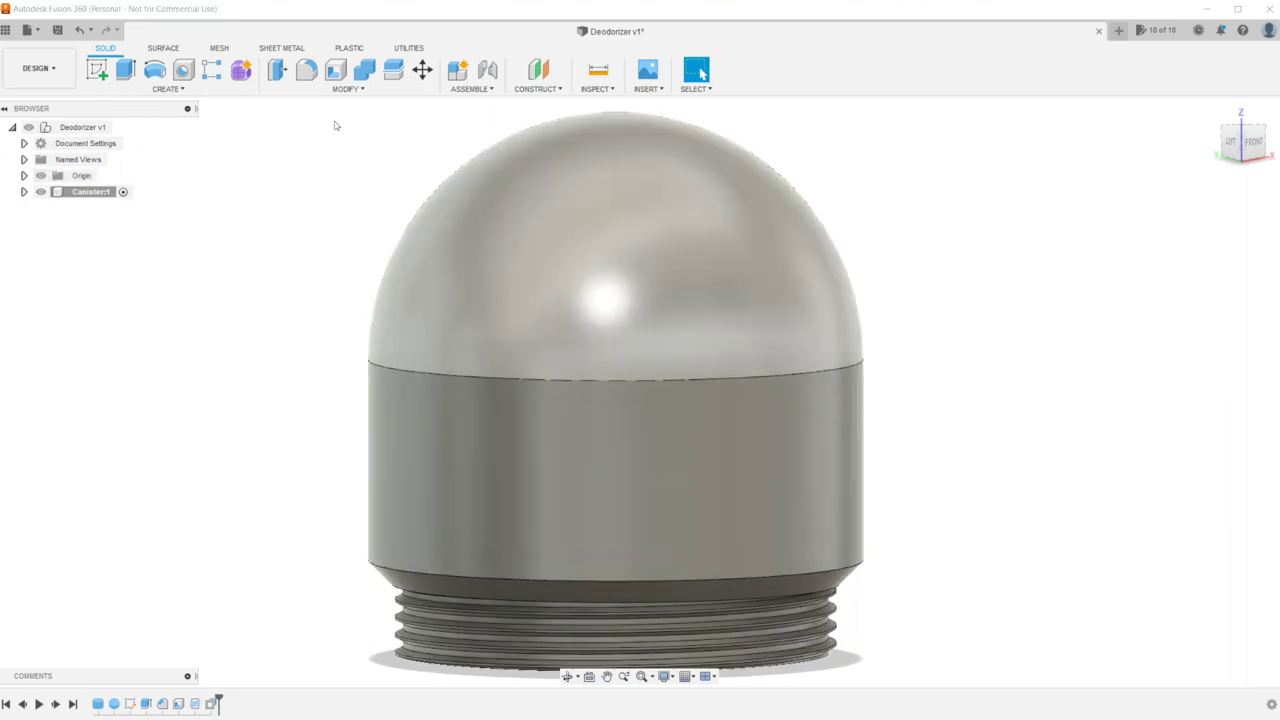
Create a construction plane offset 21 mm from the YZ plane
{"action": "scroll", "coordinate": [875, 350], "scroll_direction": "down", "scroll_amount": 3}
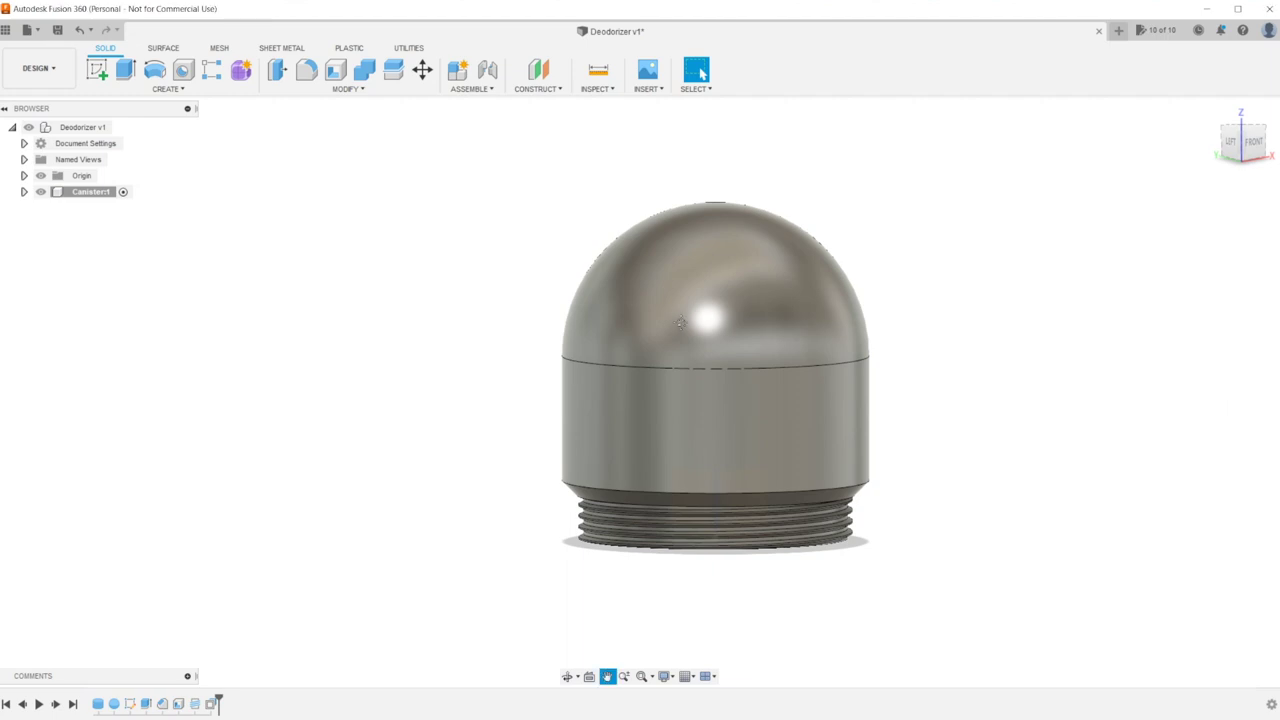
{"action": "scroll", "coordinate": [673, 329], "scroll_direction": "up", "scroll_amount": 3}
{"action": "scroll", "coordinate": [543, 408], "scroll_direction": "down", "scroll_amount": 5}
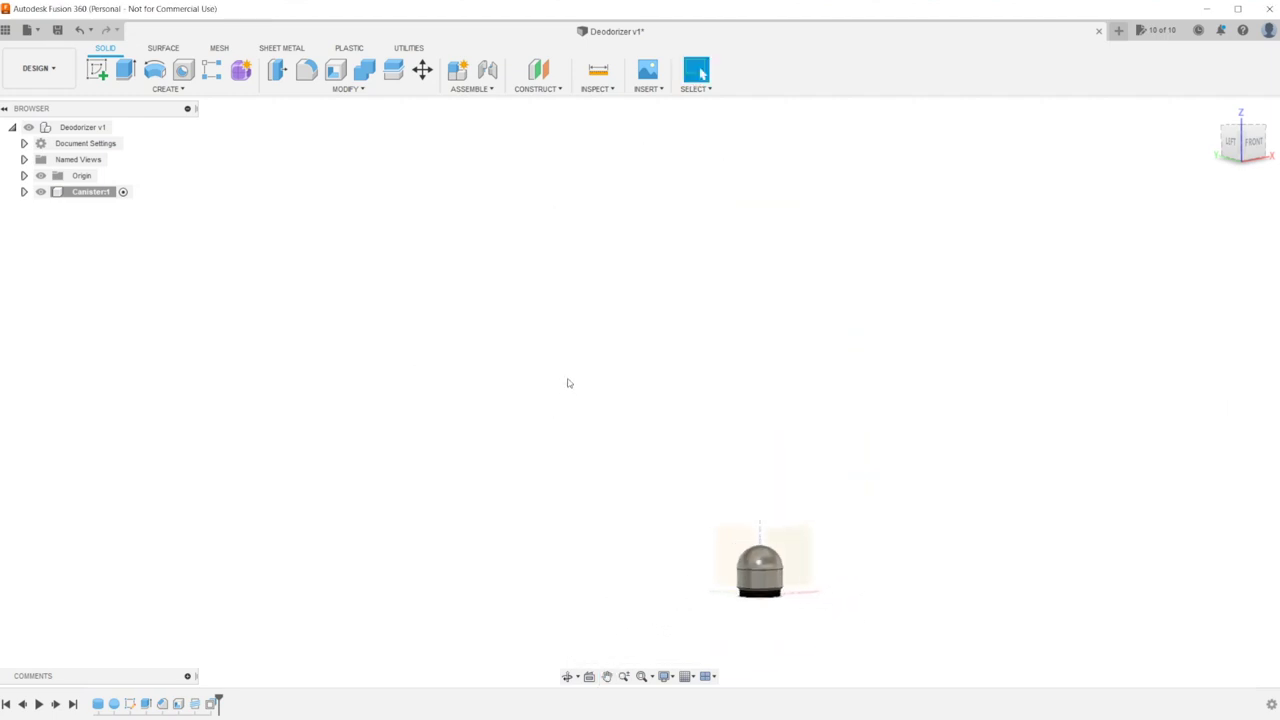
{"action": "scroll", "coordinate": [564, 400], "scroll_direction": "up", "scroll_amount": 3}
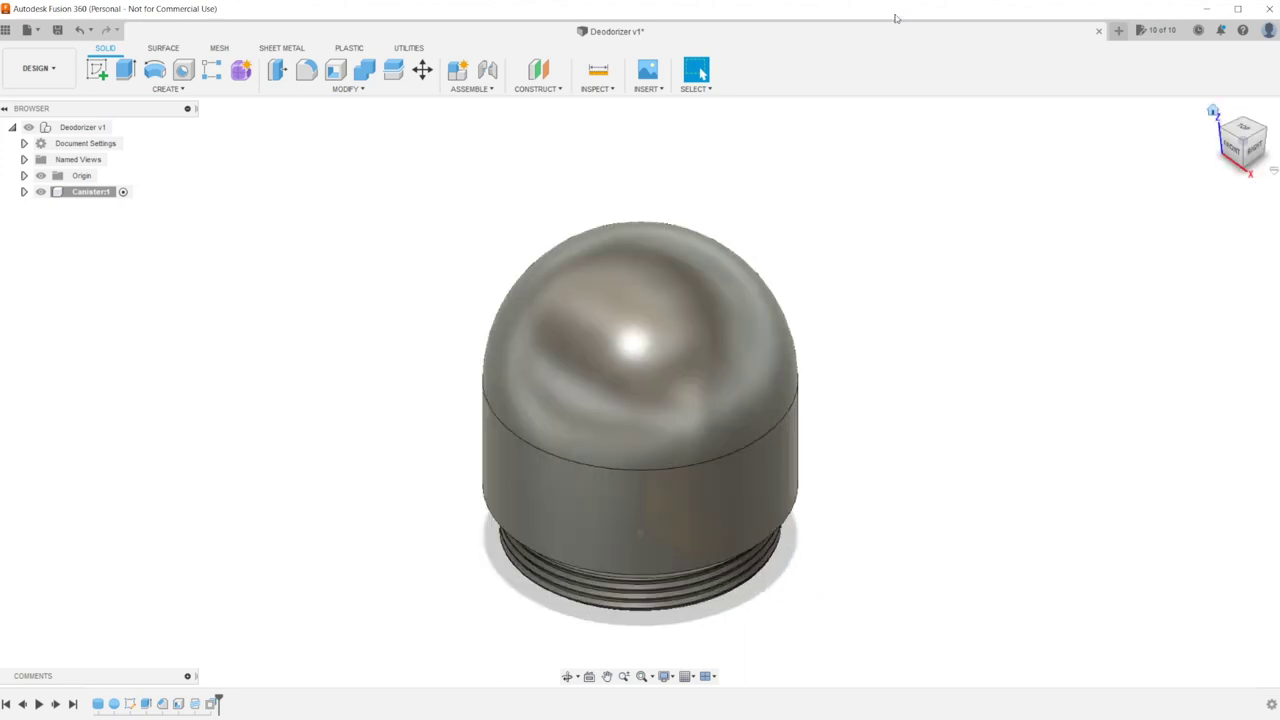
{"action": "scroll", "coordinate": [521, 347], "scroll_direction": "up", "scroll_amount": 2}
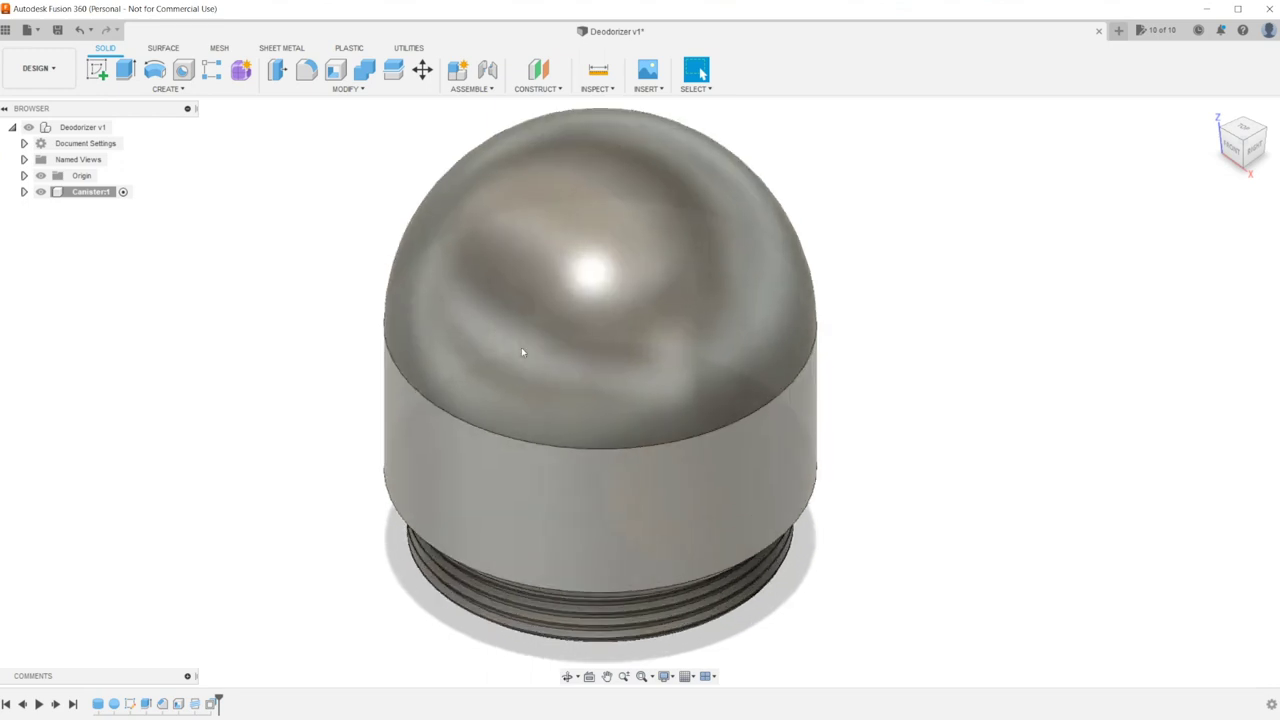
{"action": "scroll", "coordinate": [521, 343], "scroll_direction": "down", "scroll_amount": 6}
{"action": "scroll", "coordinate": [518, 330], "scroll_direction": "down", "scroll_amount": 2}
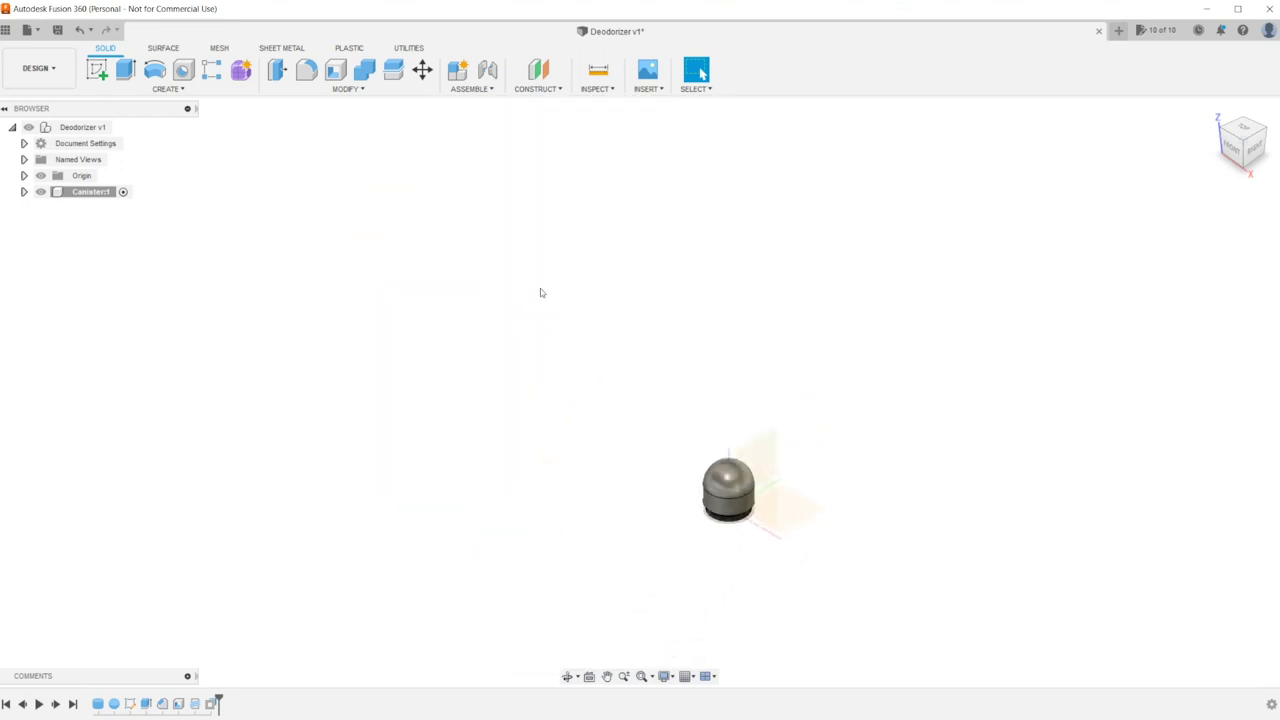
{"action": "right_click", "coordinate": [760, 452]}
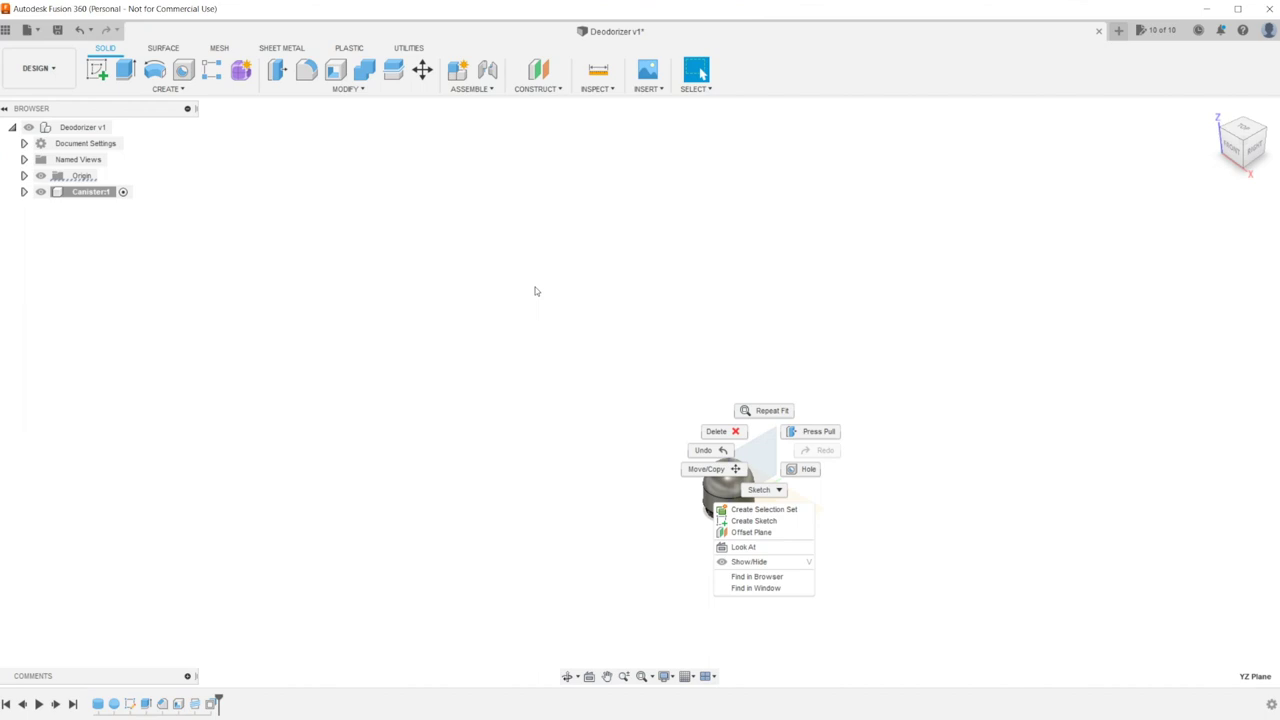
{"action": "left_click", "coordinate": [764, 532]}
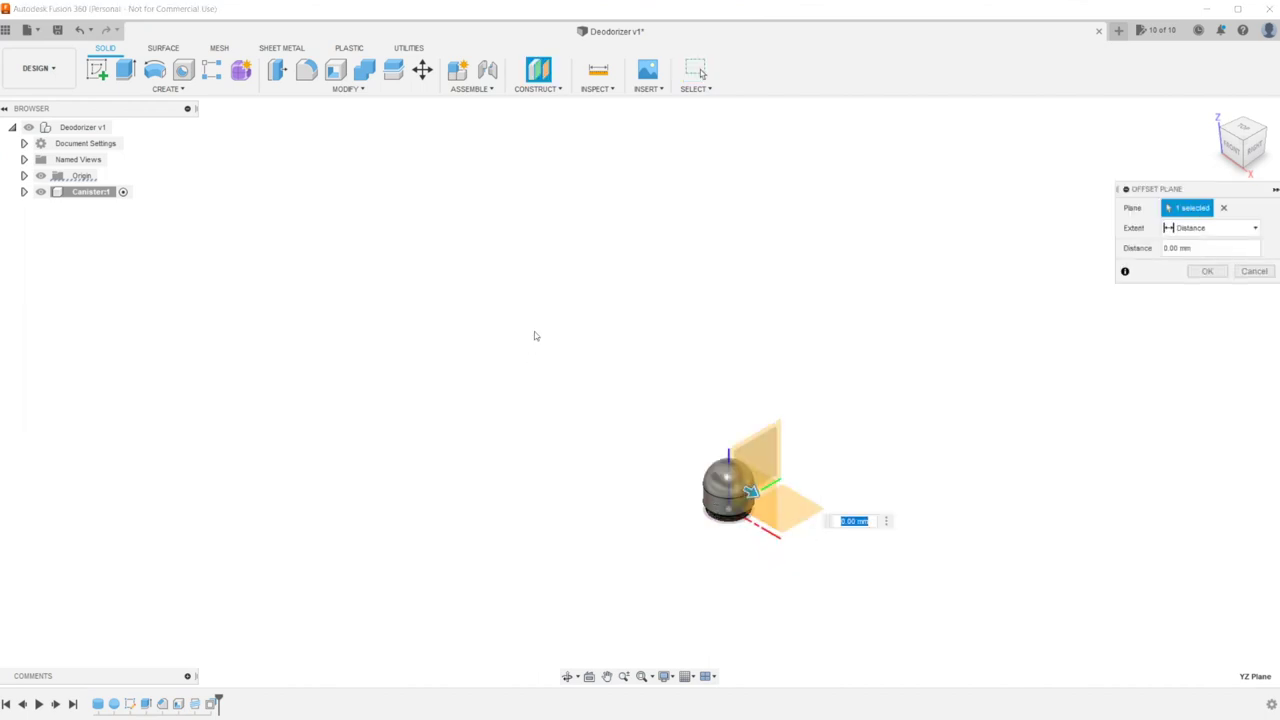
{"action": "type", "text": "10"}
{"action": "key", "text": "Return"}
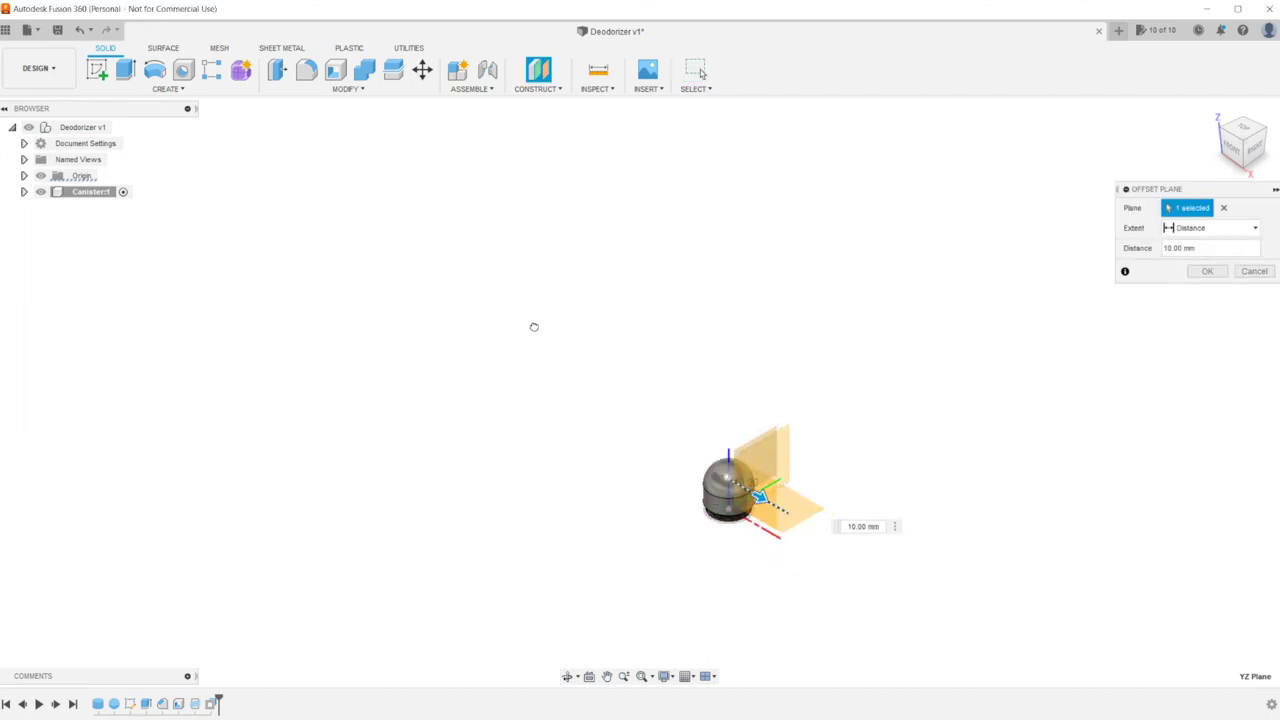
{"action": "left_click_drag", "start_coordinate": [534, 327], "coordinate": [544, 335]}
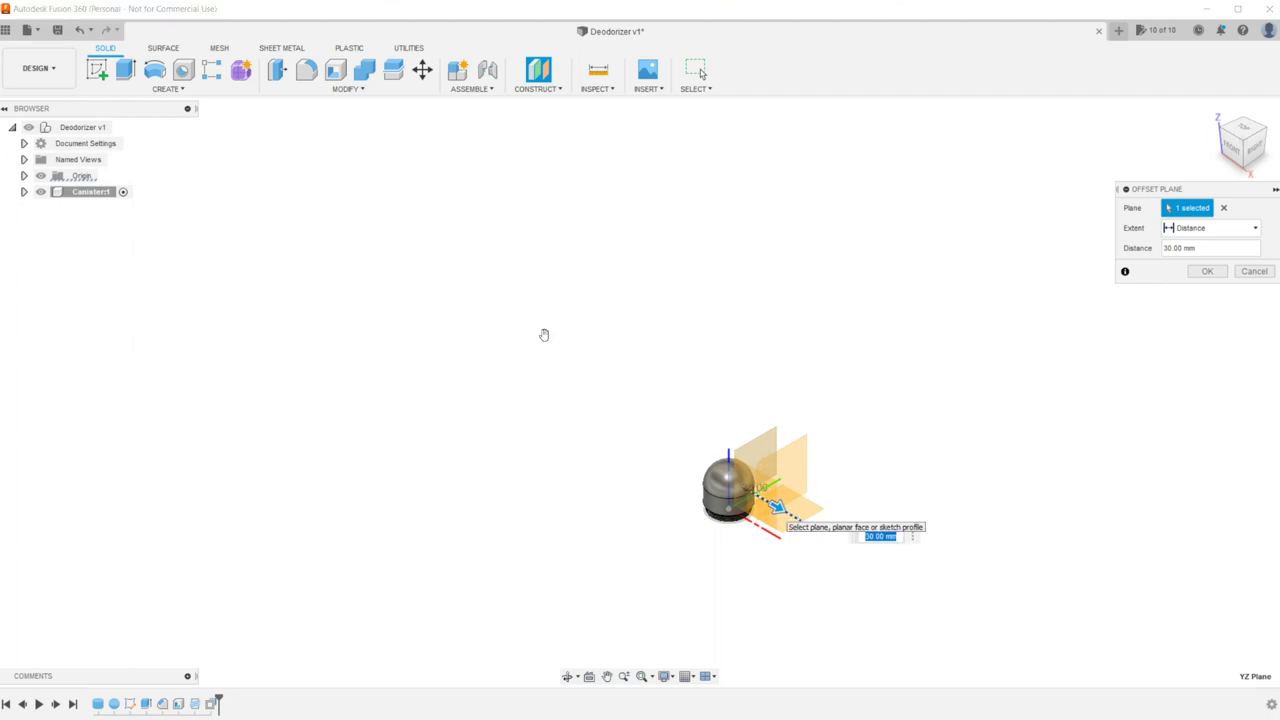
{"action": "type", "text": "21"}
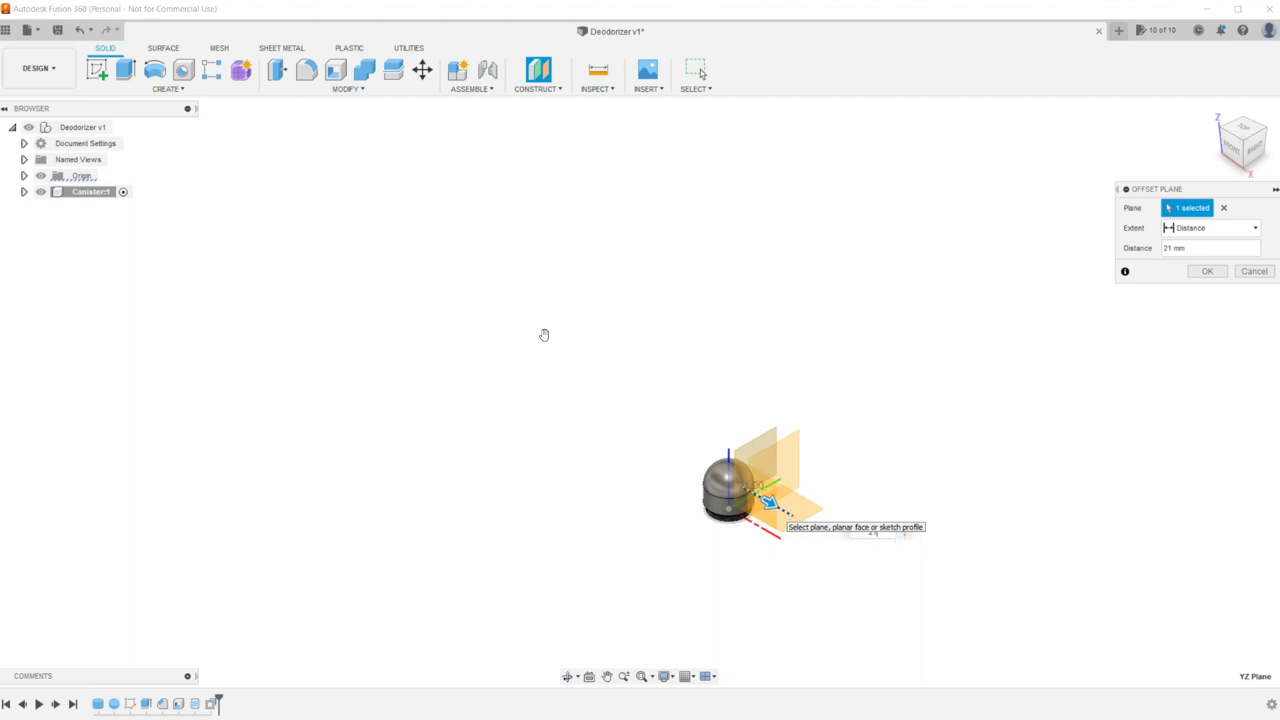
{"action": "key", "text": "Return"}
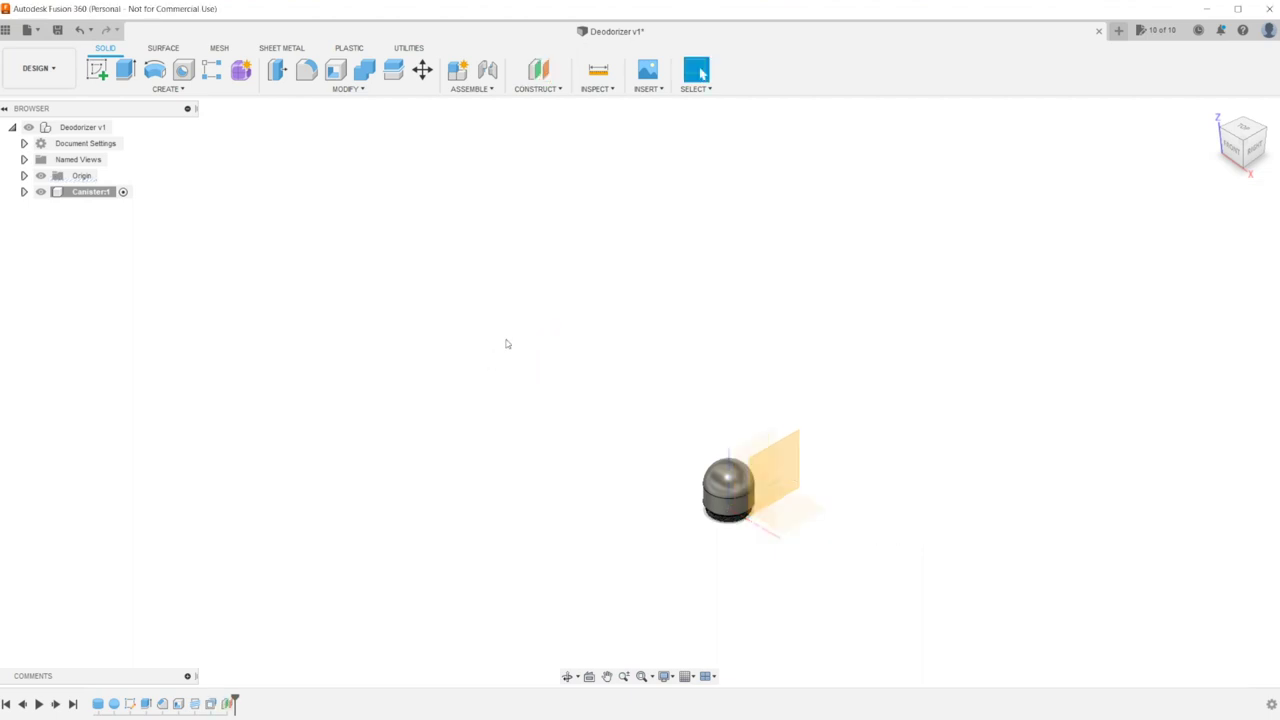
Start a sketch on the new offset plane at the canister's side
{"action": "key", "text": "F6"}
{"action": "mouse_move", "coordinate": [496, 374]}
{"action": "middle_mouse_down", "text": "shift"}
{"action": "mouse_move", "coordinate": [556, 336]}
{"action": "mouse_move", "coordinate": [494, 360]}
{"action": "middle_mouse_up", "text": "shift"}
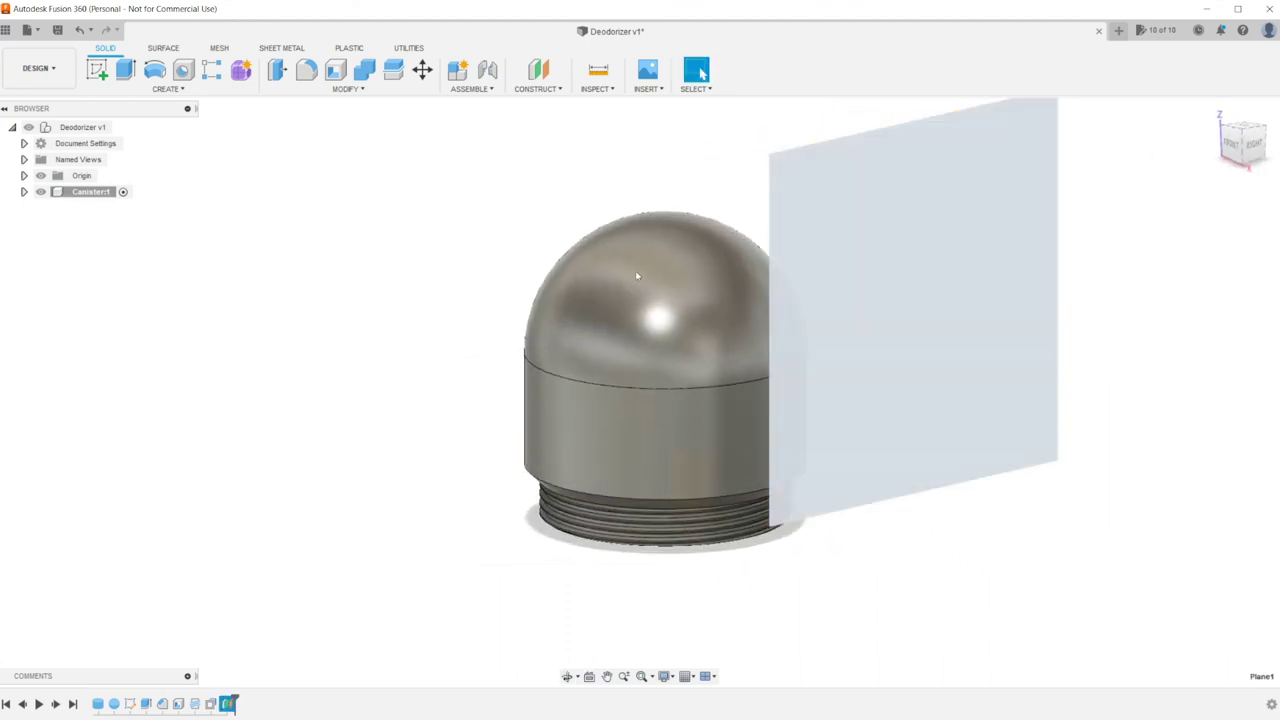
{"action": "right_click", "coordinate": [888, 431]}
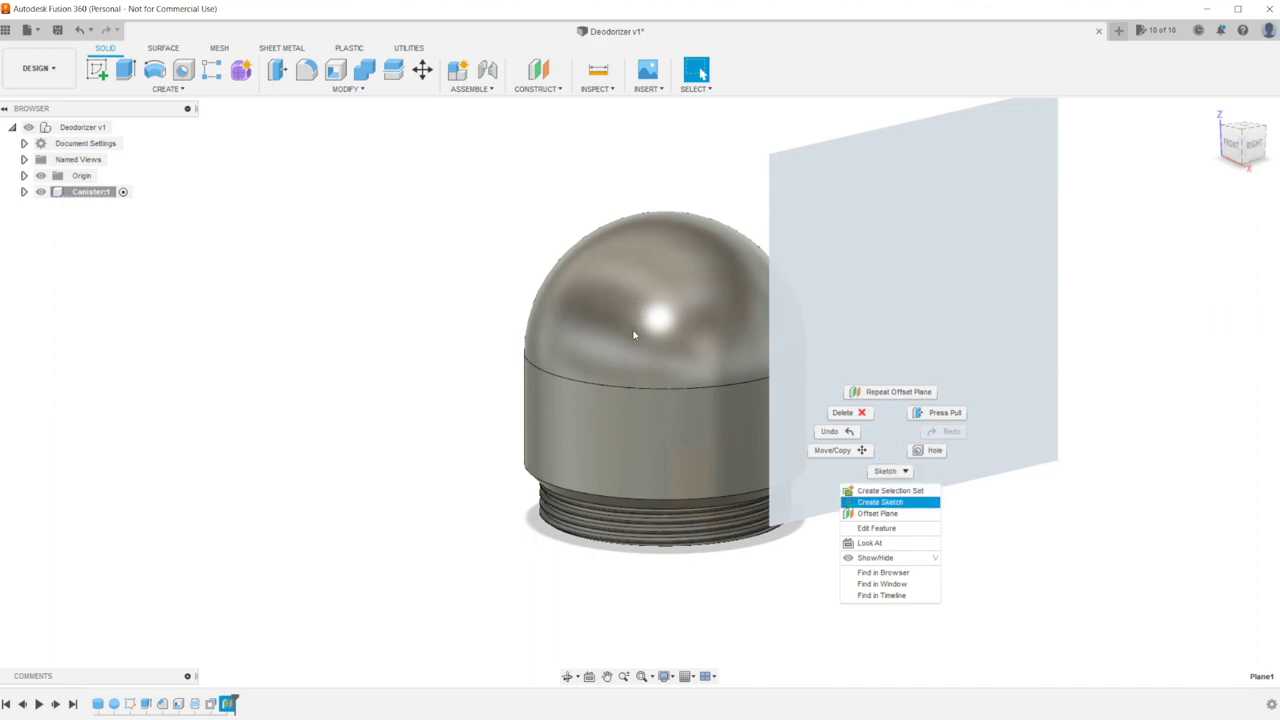
{"action": "left_click", "coordinate": [880, 502]}
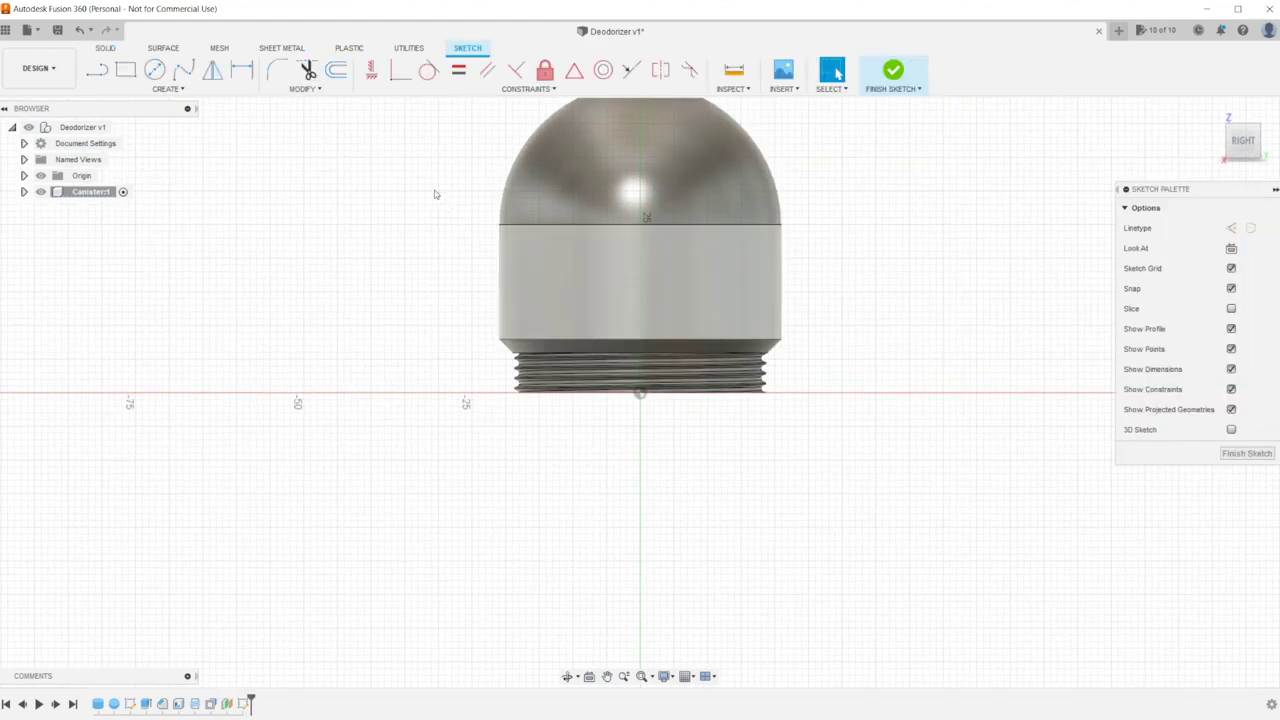
Sketch a 1.0 mm diameter circle on the vertical axis, on the canister's cylindrical wall just above the chamfer over the neck
{"action": "scroll", "coordinate": [434, 192], "scroll_direction": "up", "scroll_amount": 5}
{"action": "scroll", "coordinate": [430, 240], "scroll_direction": "up", "scroll_amount": 1}
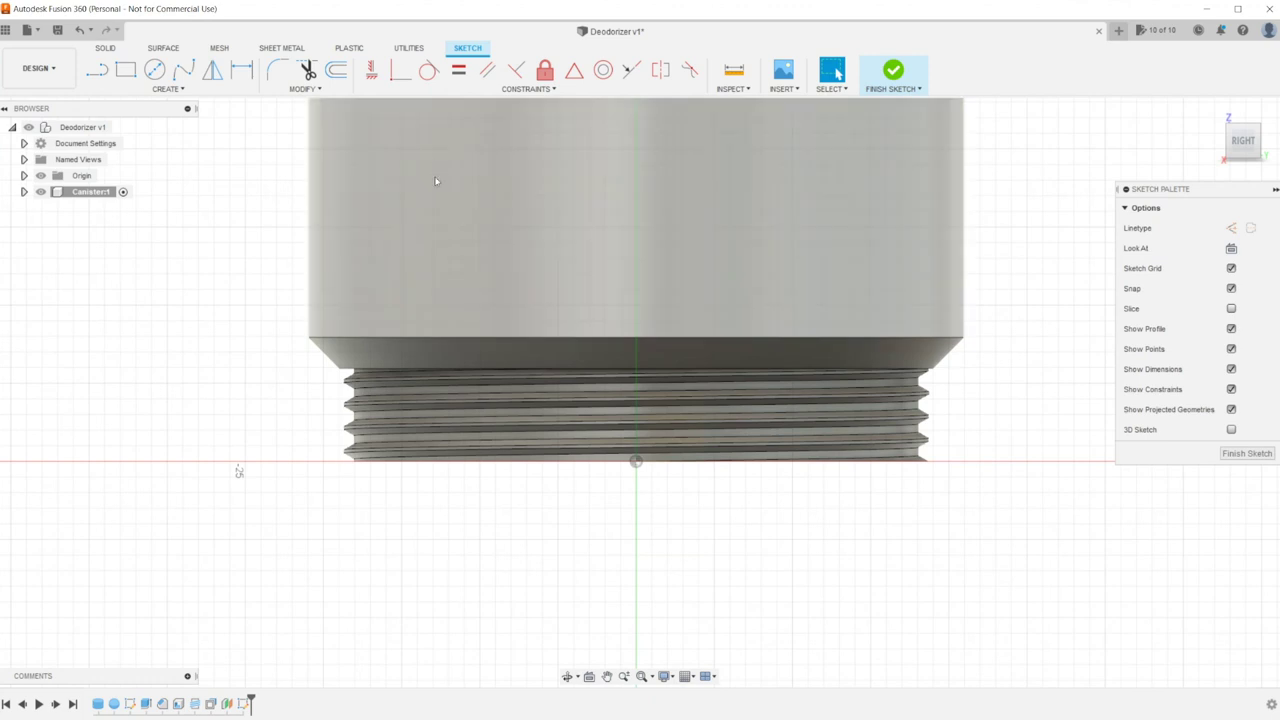
{"action": "scroll", "coordinate": [428, 296], "scroll_direction": "up", "scroll_amount": 1}
{"action": "scroll", "coordinate": [439, 168], "scroll_direction": "down", "scroll_amount": 1}
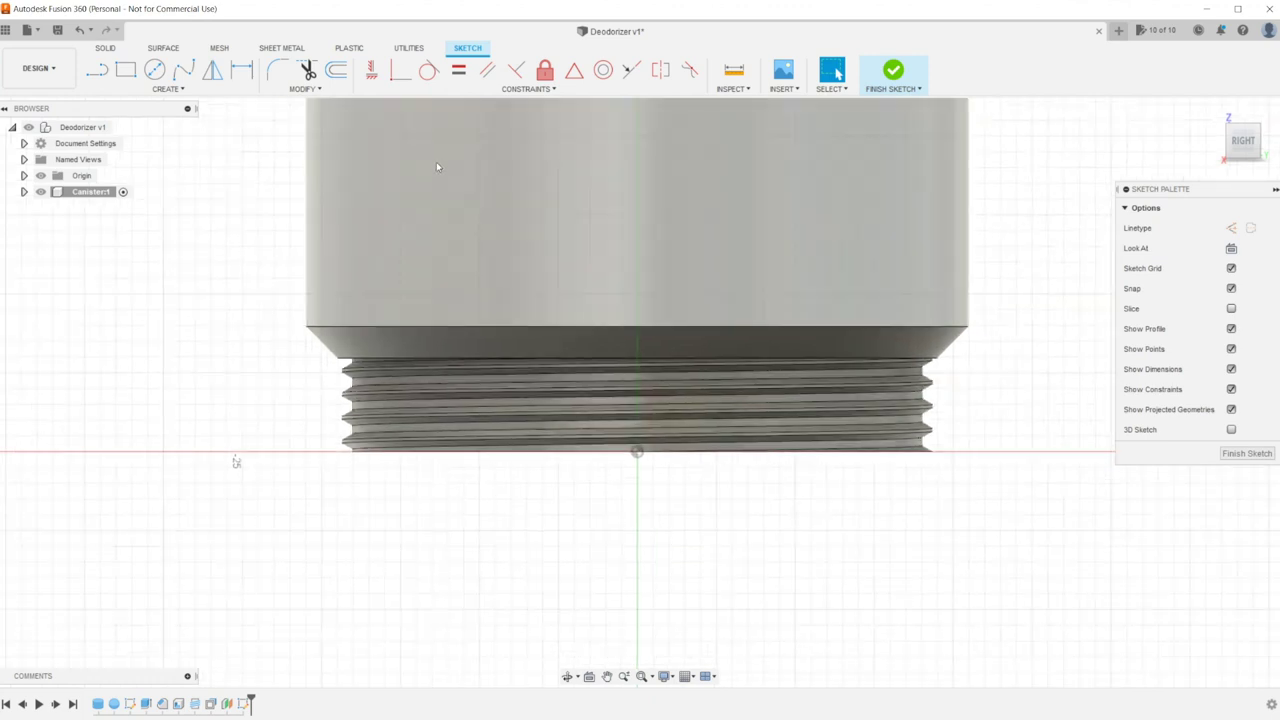
{"action": "key", "text": "c"}
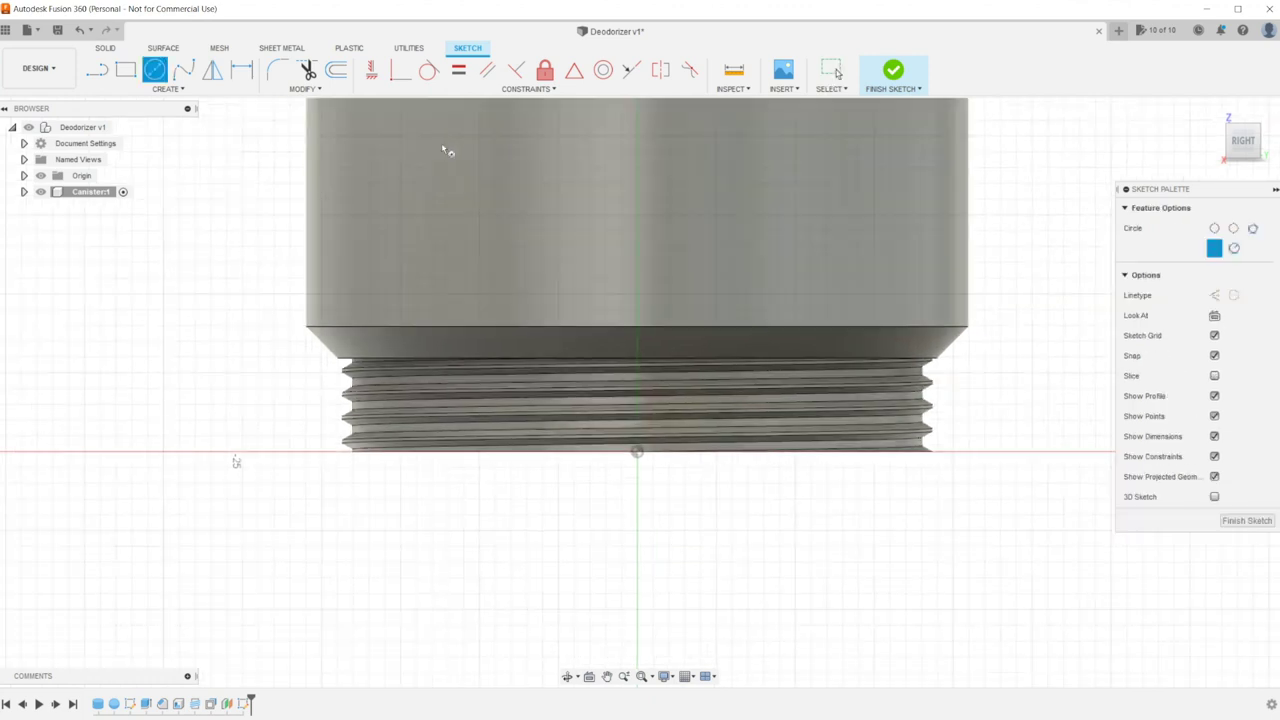
{"action": "left_click", "coordinate": [637, 293]}
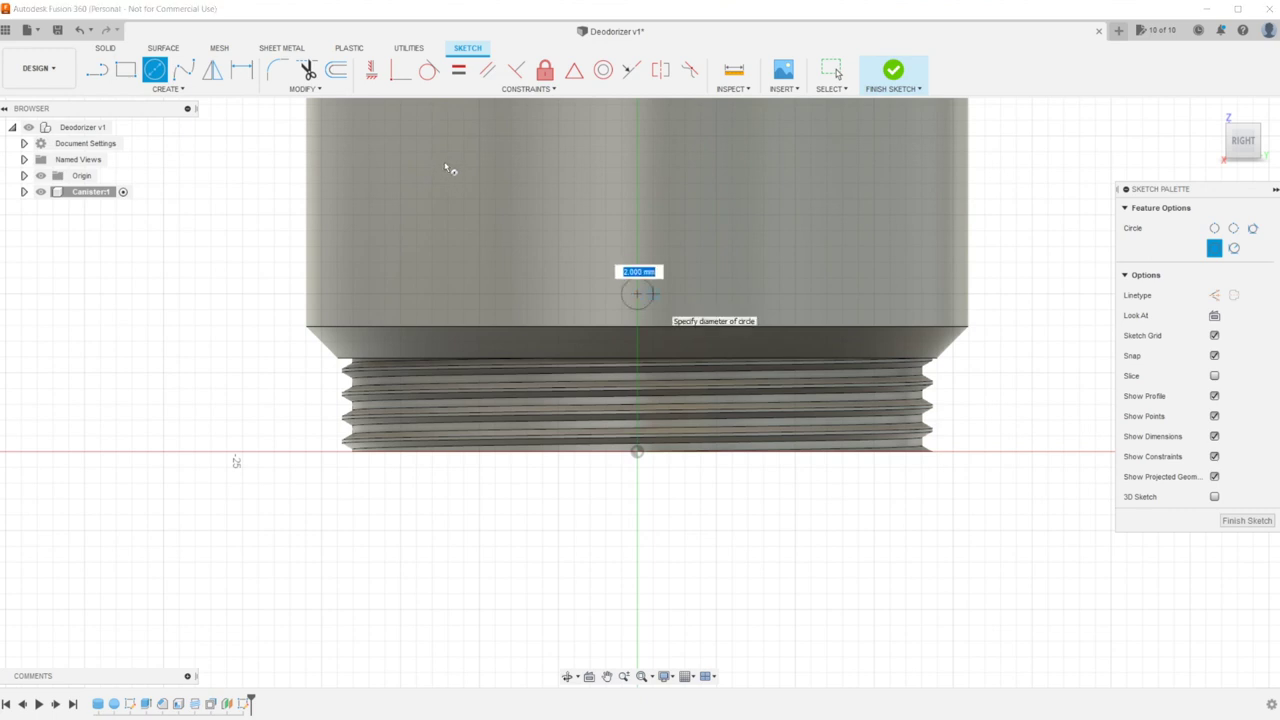
{"action": "type", "text": "1"}
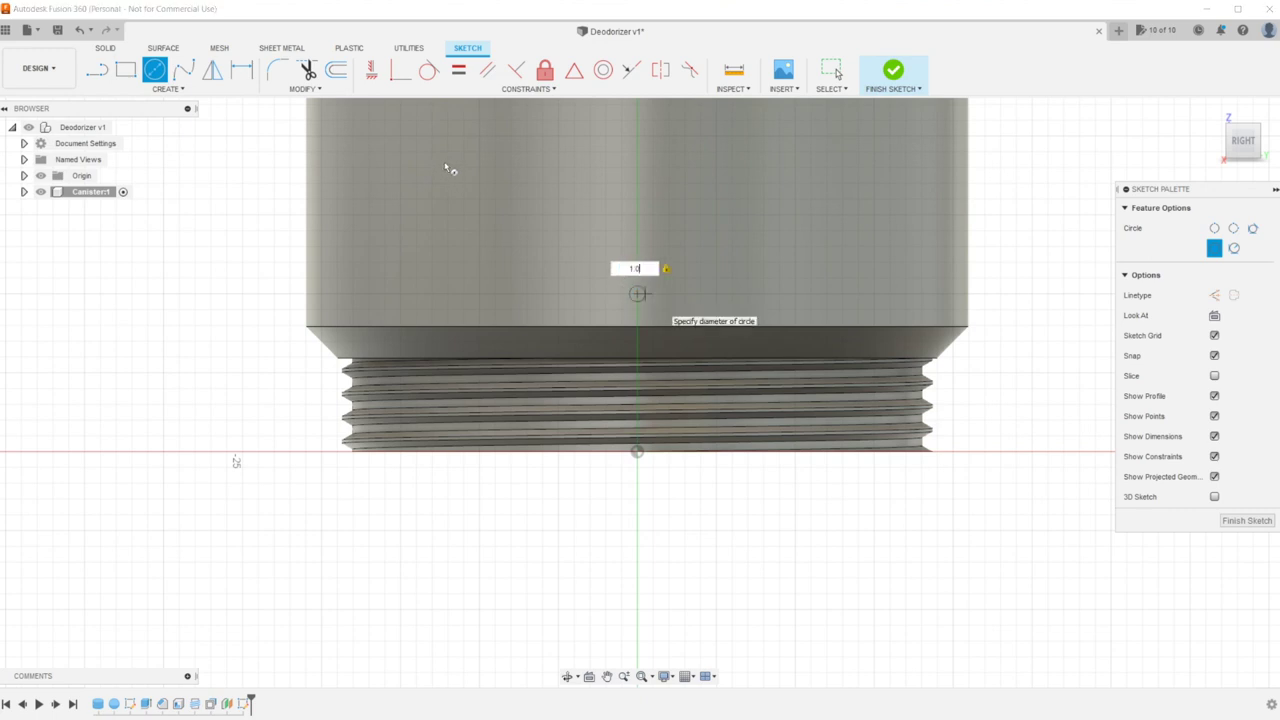
{"action": "type", "text": ".0"}
{"action": "key", "text": "Return"}
{"action": "key", "text": "Escape"}
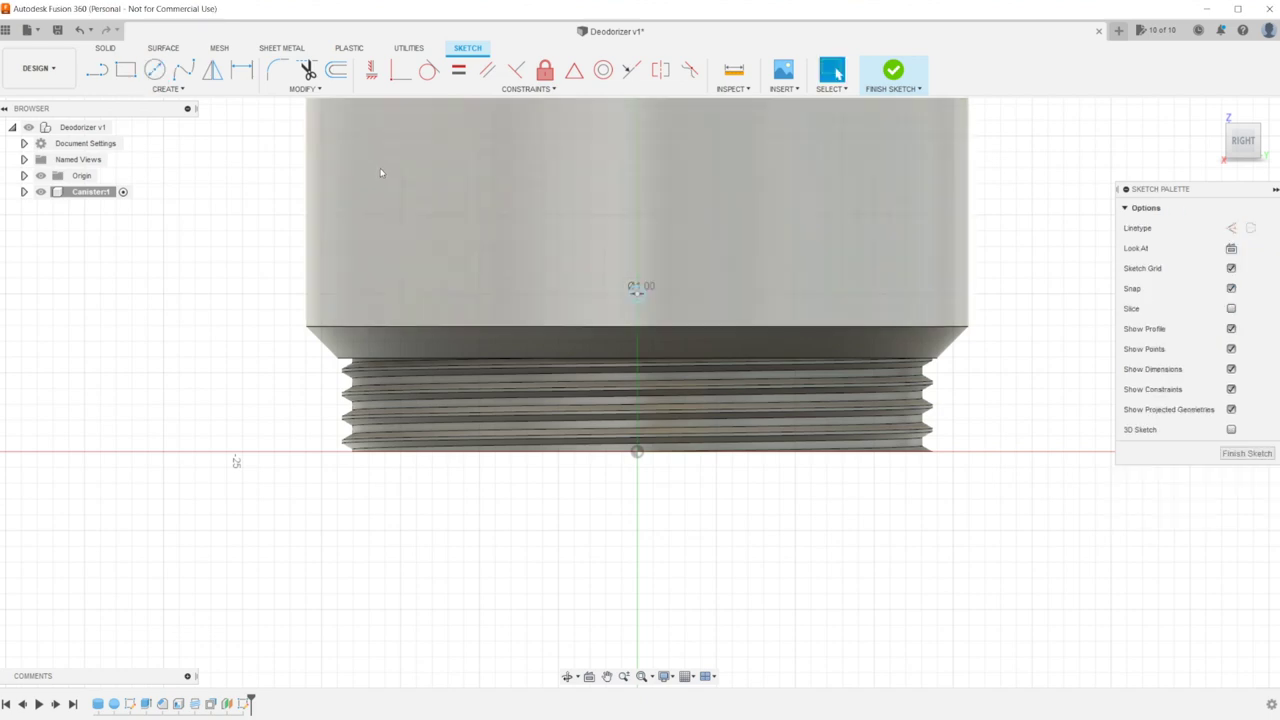
Finish the sketch and extrude the small circle -8 mm as a cut through the canister's side wall
{"action": "middle_click_drag", "start_coordinate": [352, 179], "coordinate": [406, 185], "text": "shift"}
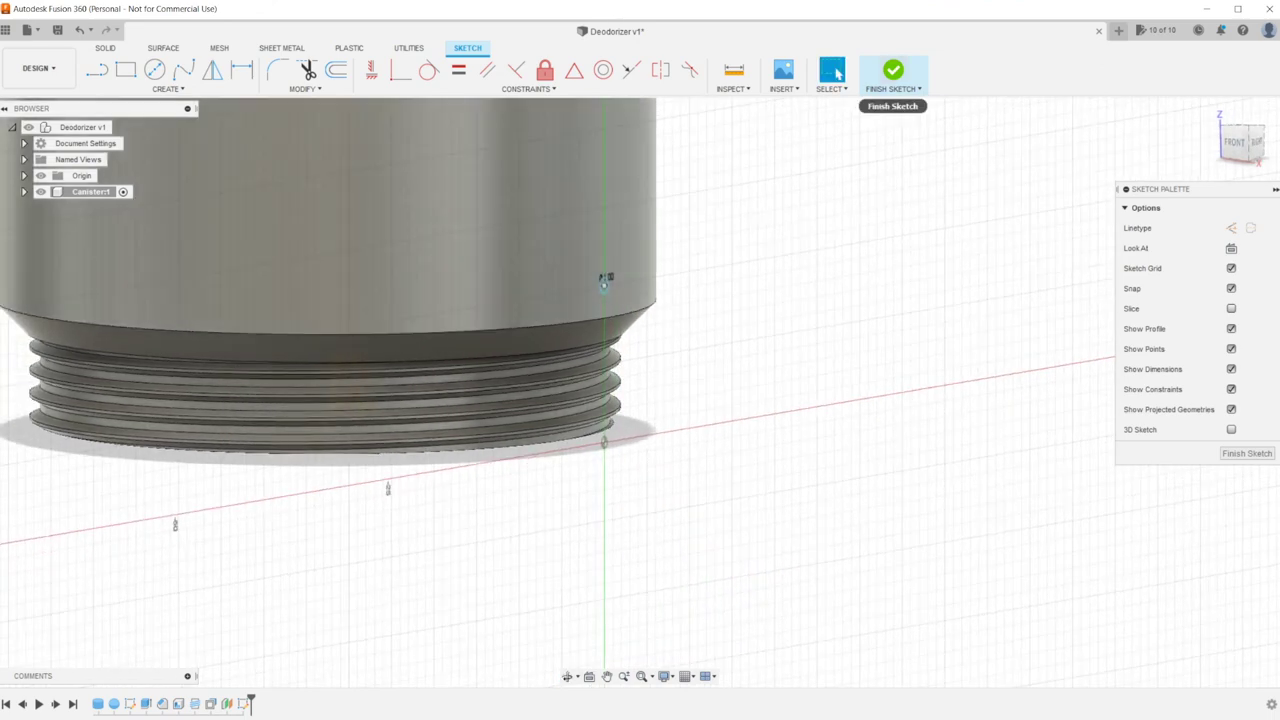
{"action": "left_click", "coordinate": [893, 70]}
{"action": "key", "text": "e"}
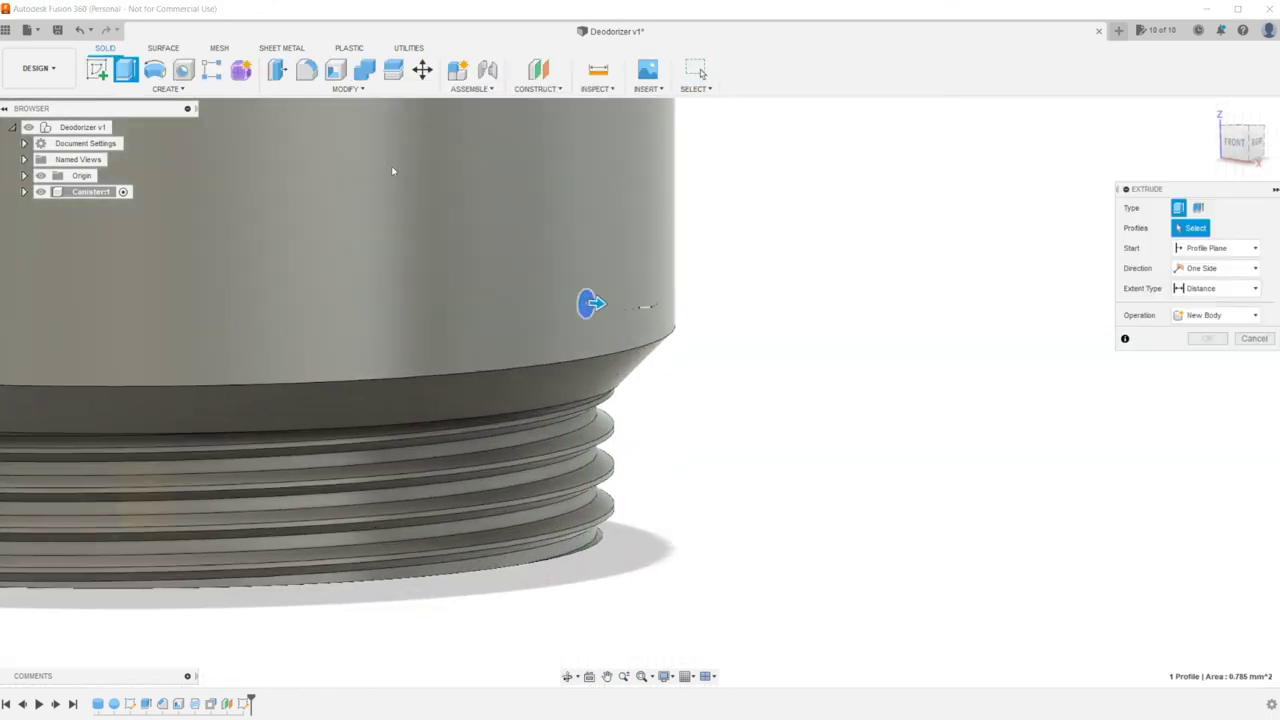
{"action": "type", "text": "-2"}
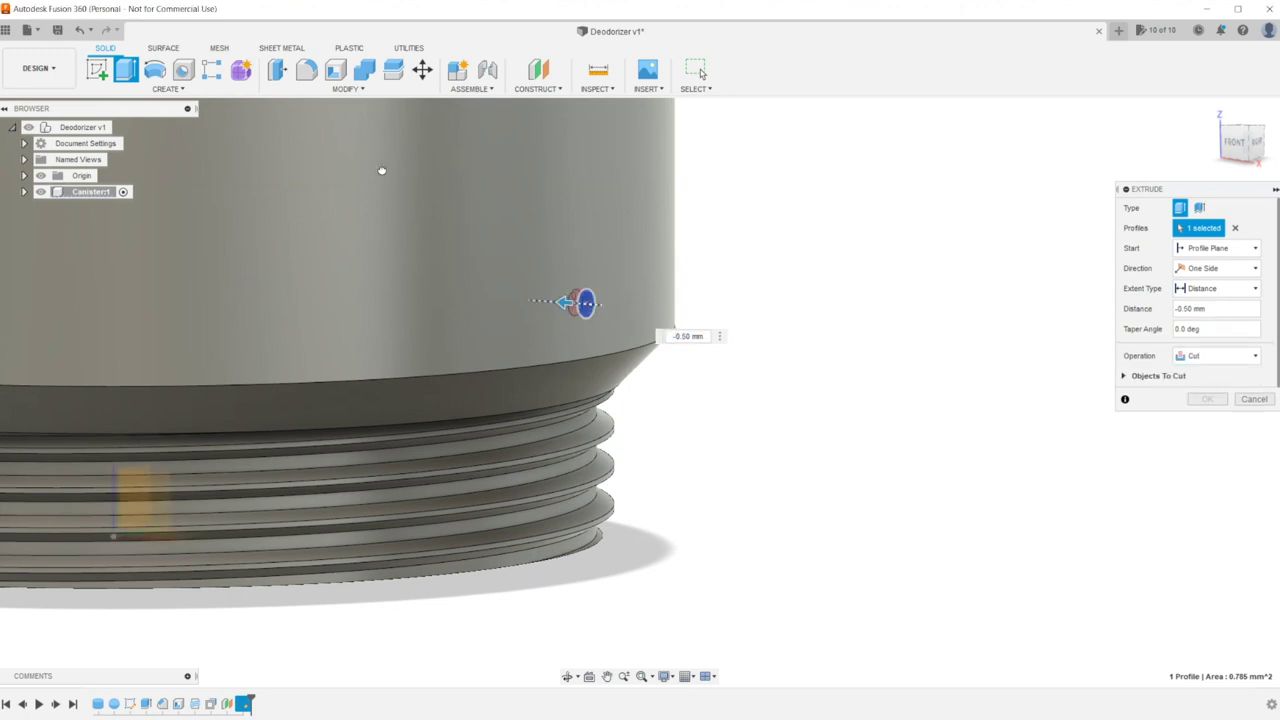
{"action": "left_click_drag", "start_coordinate": [366, 168], "coordinate": [351, 164]}
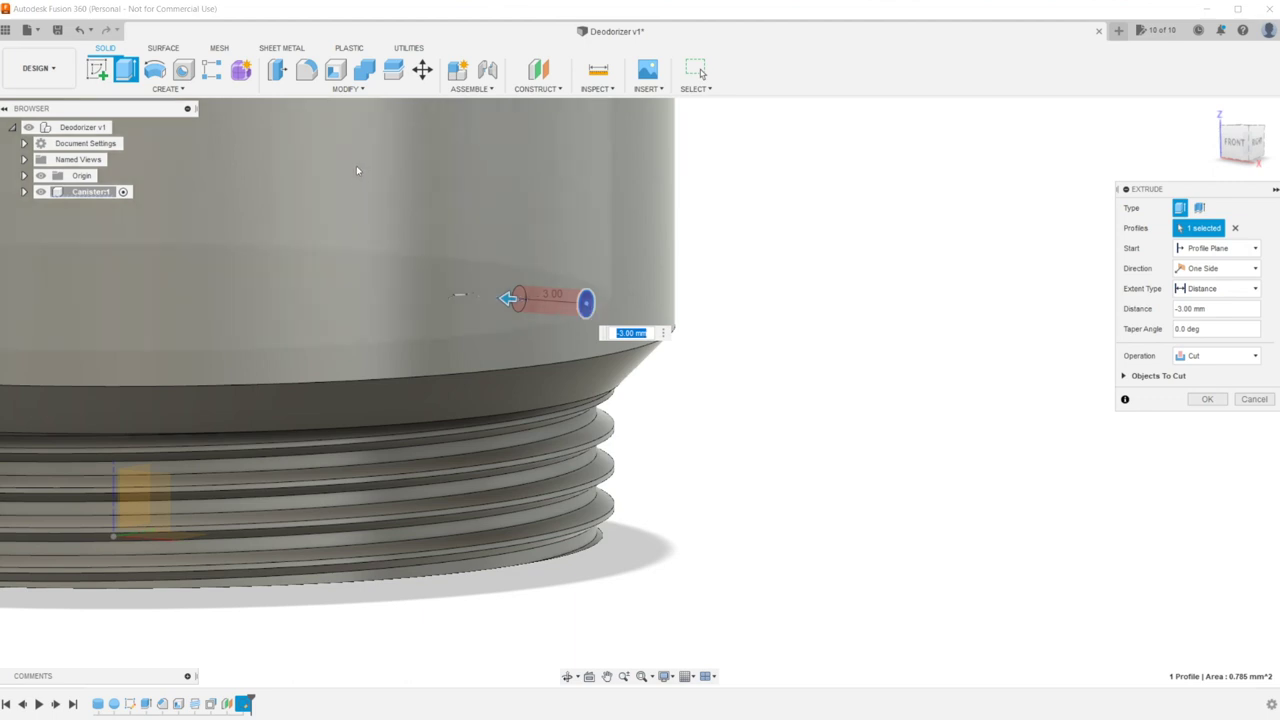
{"action": "scroll", "coordinate": [356, 170], "scroll_direction": "down", "scroll_amount": 2}
{"action": "scroll", "coordinate": [356, 170], "scroll_direction": "down", "scroll_amount": 2}
{"action": "middle_click_drag", "start_coordinate": [357, 169], "coordinate": [436, 128], "text": "shift"}
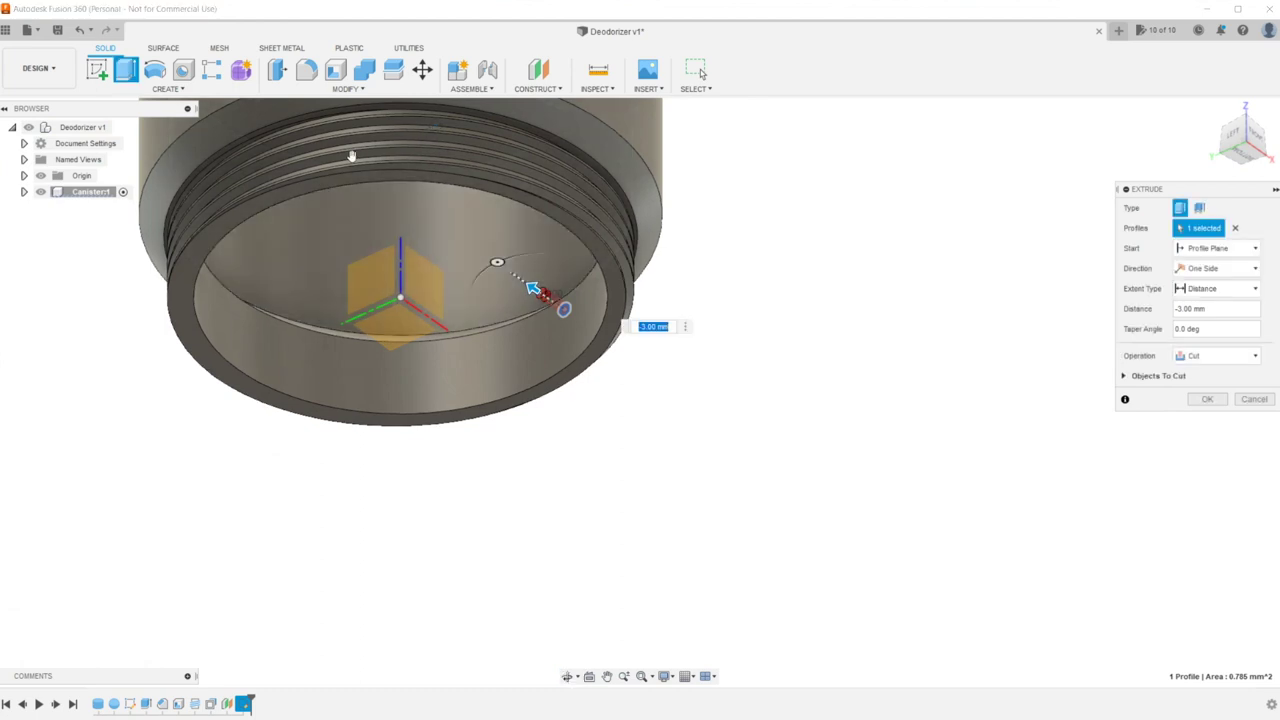
{"action": "mouse_move", "coordinate": [348, 156]}
{"action": "left_mouse_down"}
{"action": "mouse_move", "coordinate": [321, 135]}
{"action": "mouse_move", "coordinate": [347, 152]}
{"action": "left_mouse_up"}
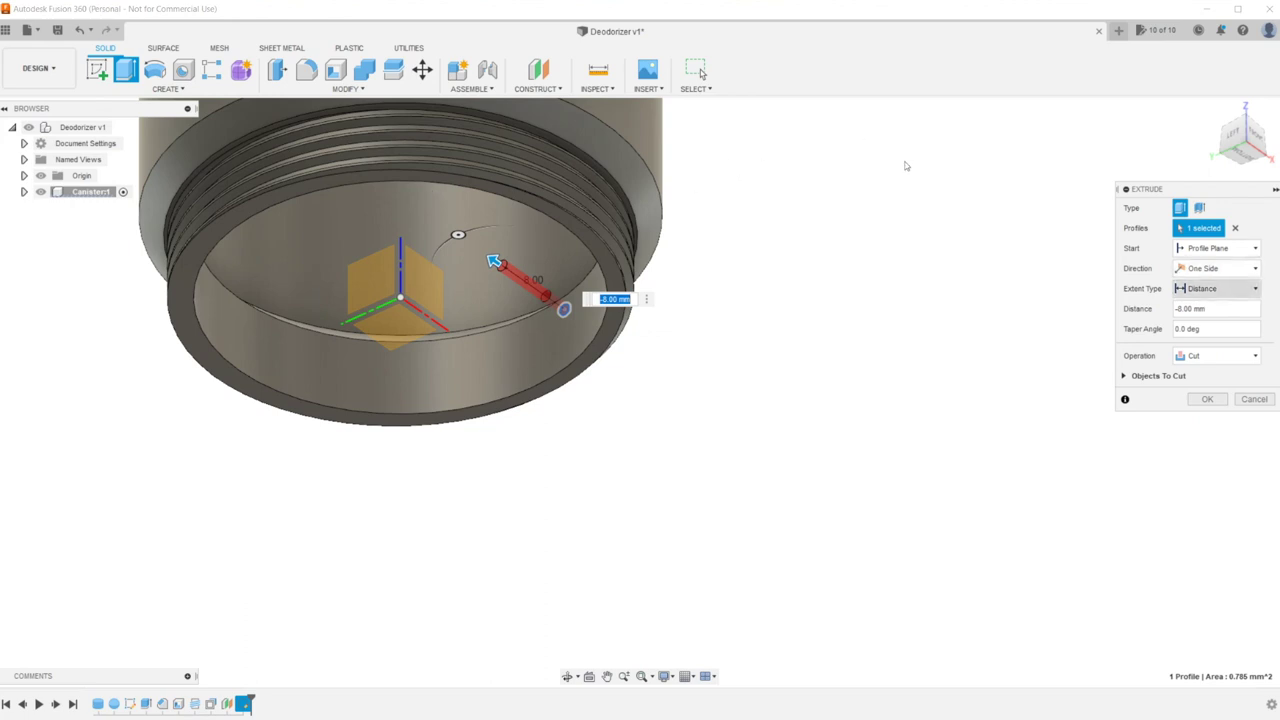
Try the cut's To Object extent with the canister's inner wall face, and try the All extent
{"action": "left_click", "coordinate": [1216, 288]}
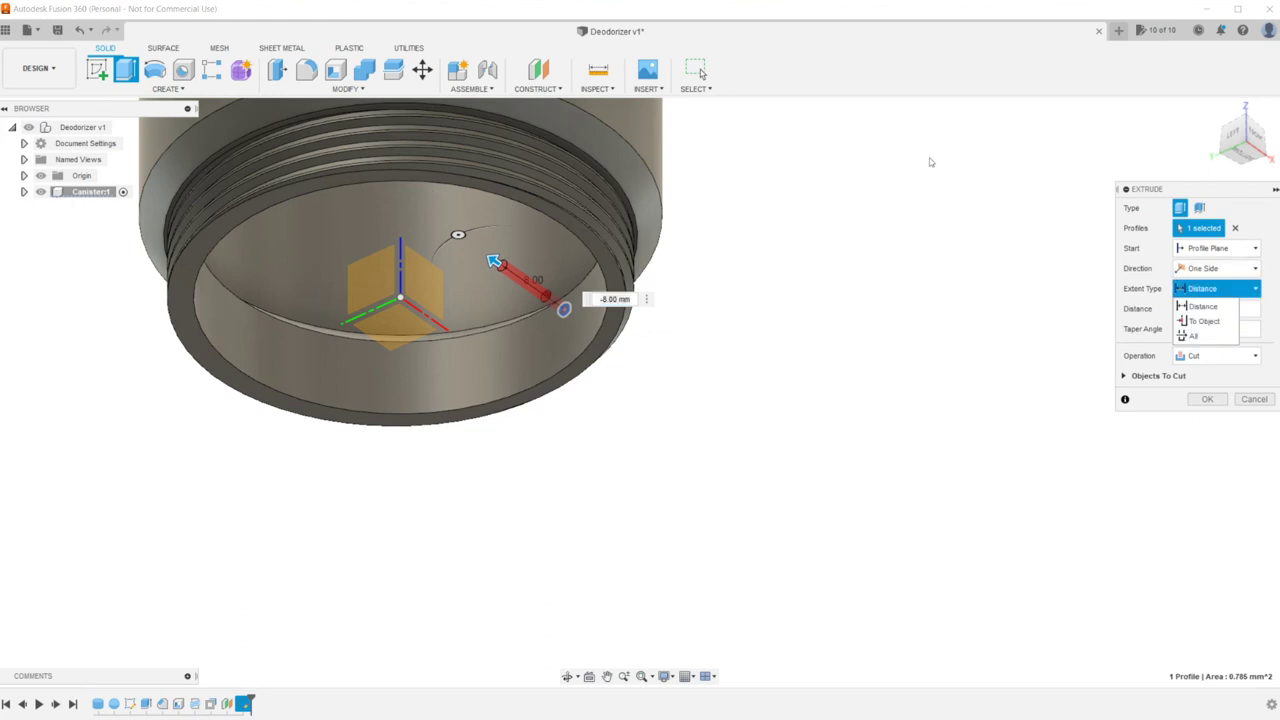
{"action": "left_click", "coordinate": [1205, 321]}
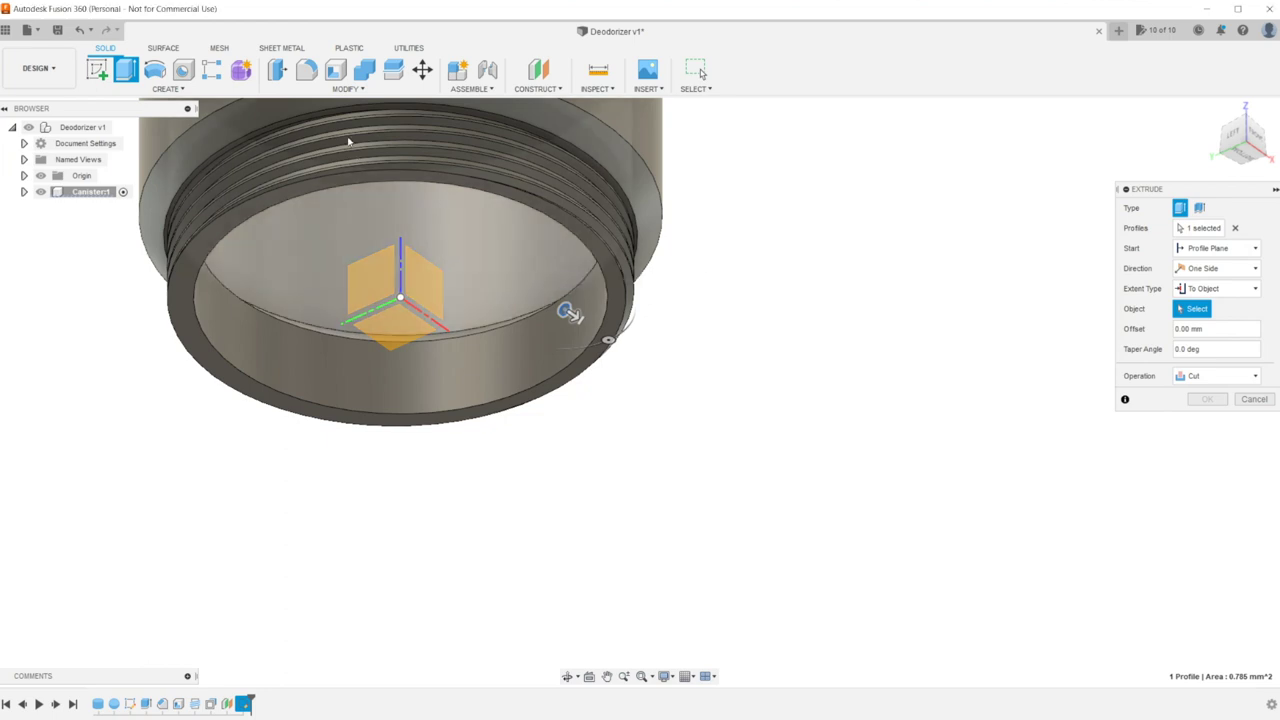
{"action": "left_click", "coordinate": [527, 264]}
{"action": "scroll", "coordinate": [515, 311], "scroll_direction": "down", "scroll_amount": 3}
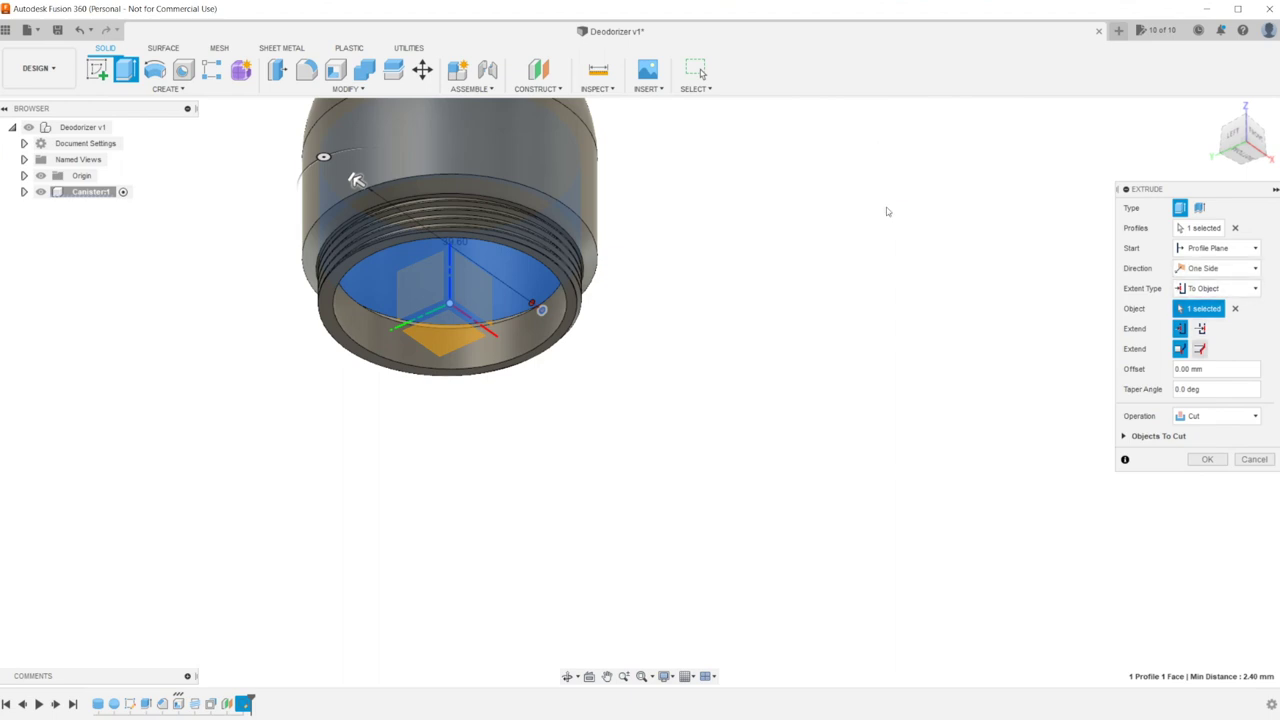
{"action": "left_click", "coordinate": [1236, 288]}
{"action": "left_click", "coordinate": [1192, 334]}
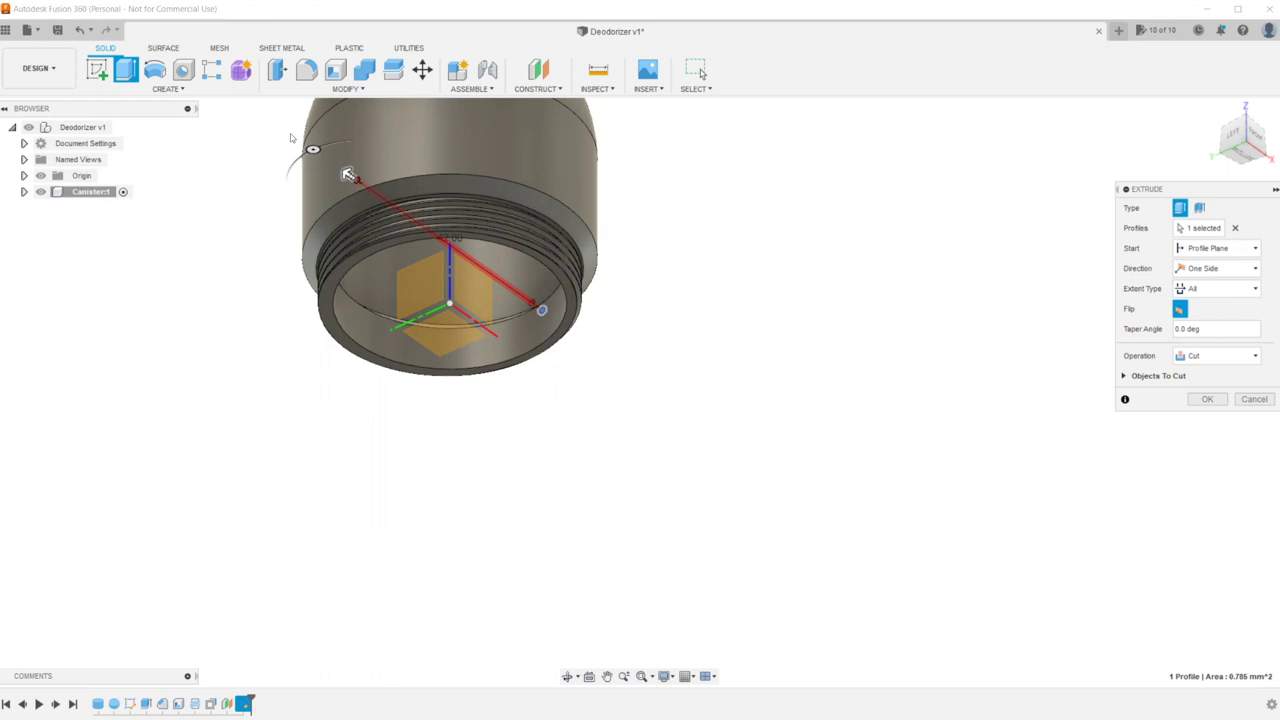
{"action": "scroll", "coordinate": [340, 175], "scroll_direction": "up", "scroll_amount": 1}
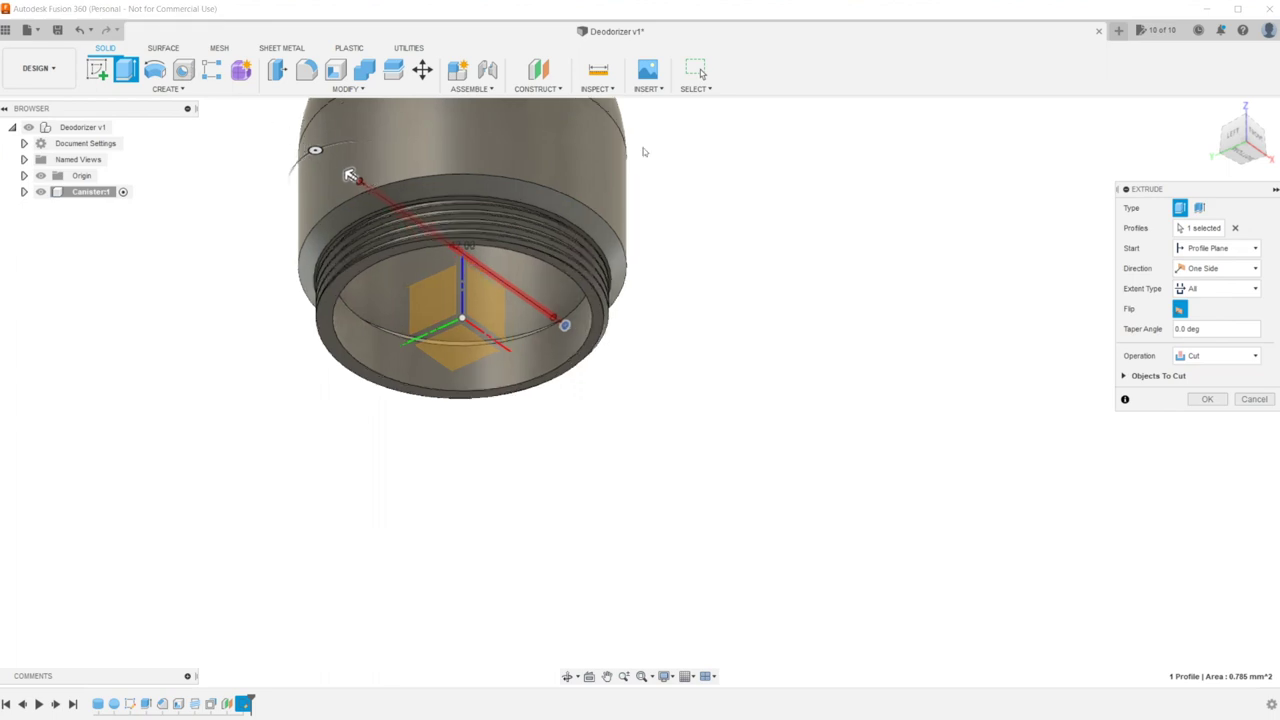
Set the hole cut's extent type to Distance with a value of -4.00 mm, so it spans only one canister wall
{"action": "left_click", "coordinate": [1216, 288]}
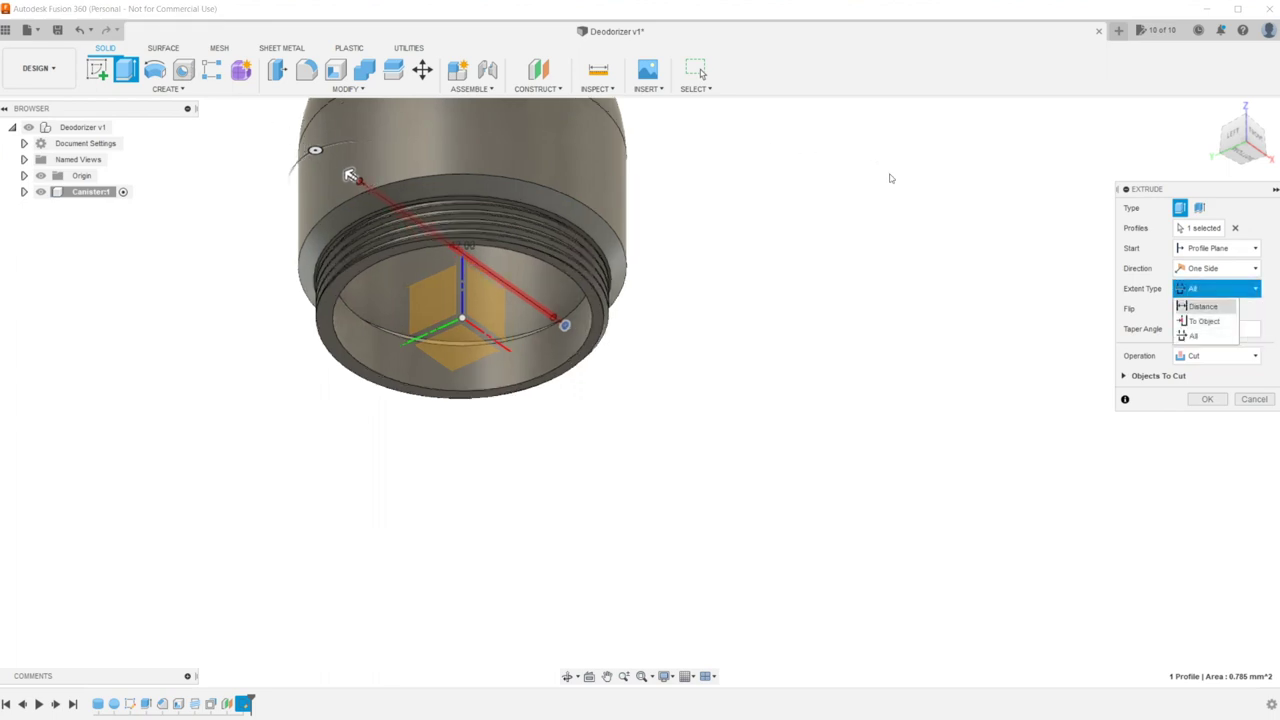
{"action": "left_click", "coordinate": [1204, 306]}
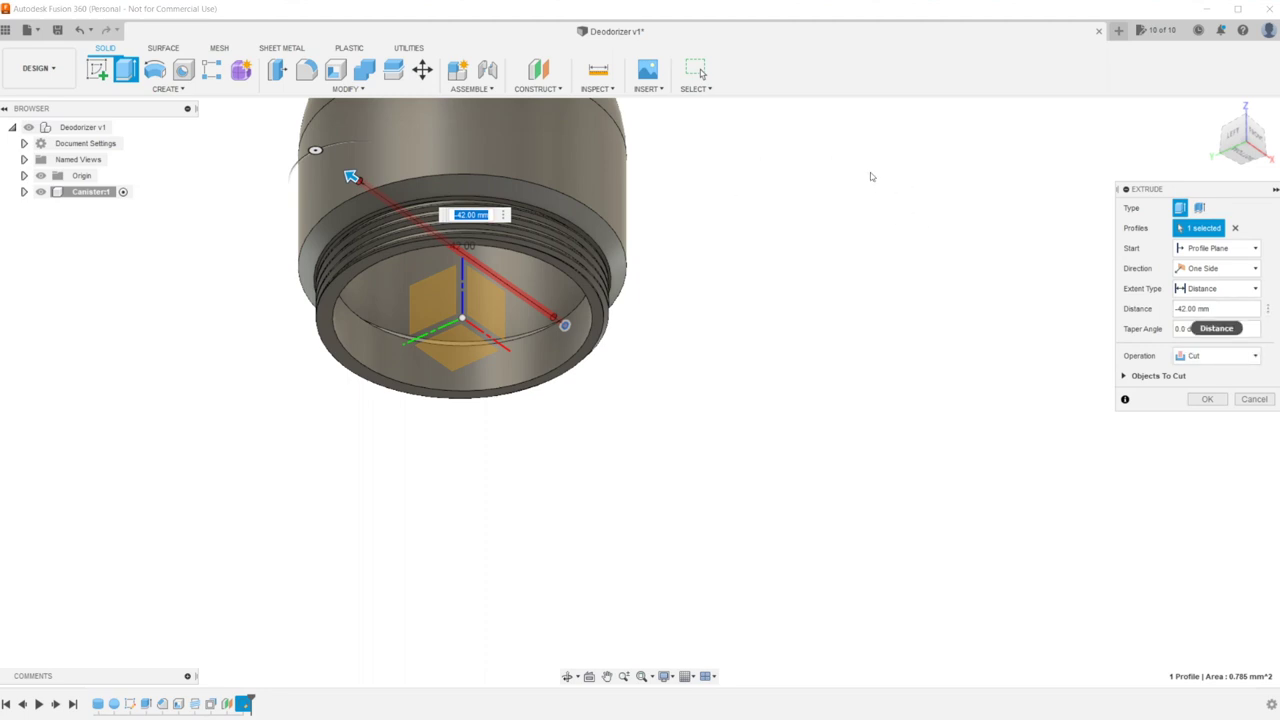
{"action": "left_click", "coordinate": [1182, 308]}
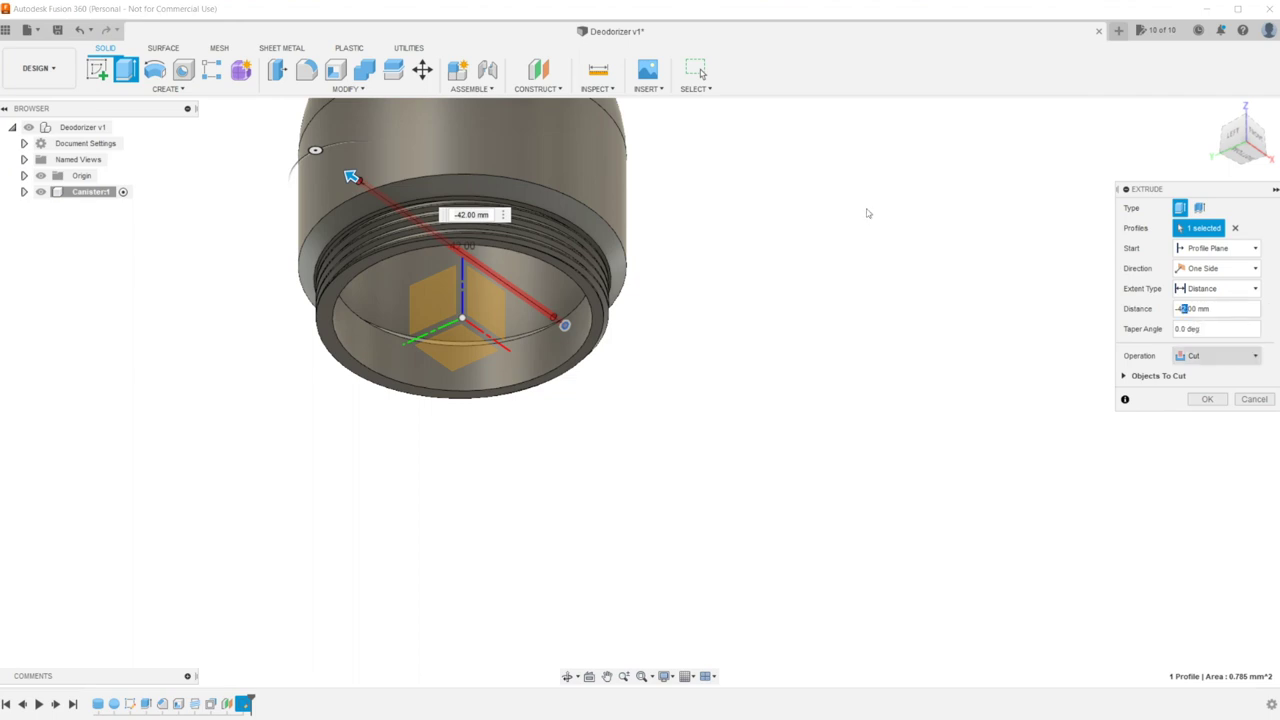
{"action": "key", "text": "BackSpace"}
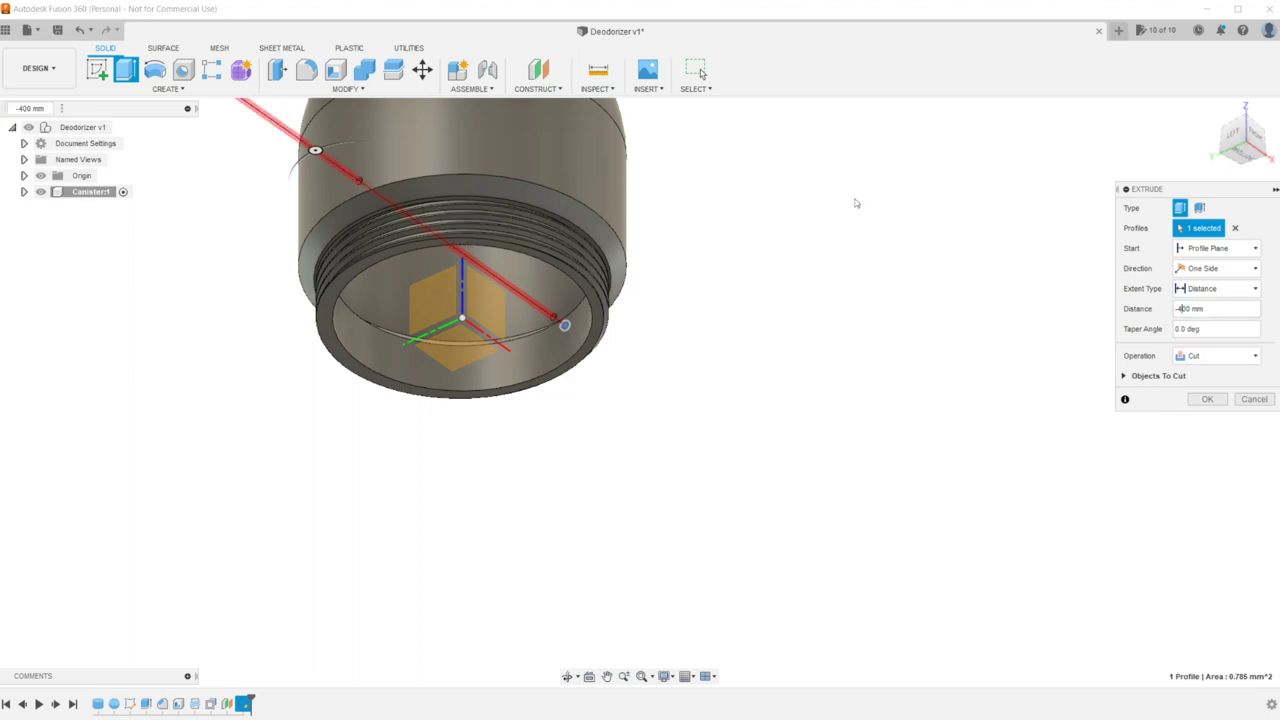
{"action": "type", "text": "."}
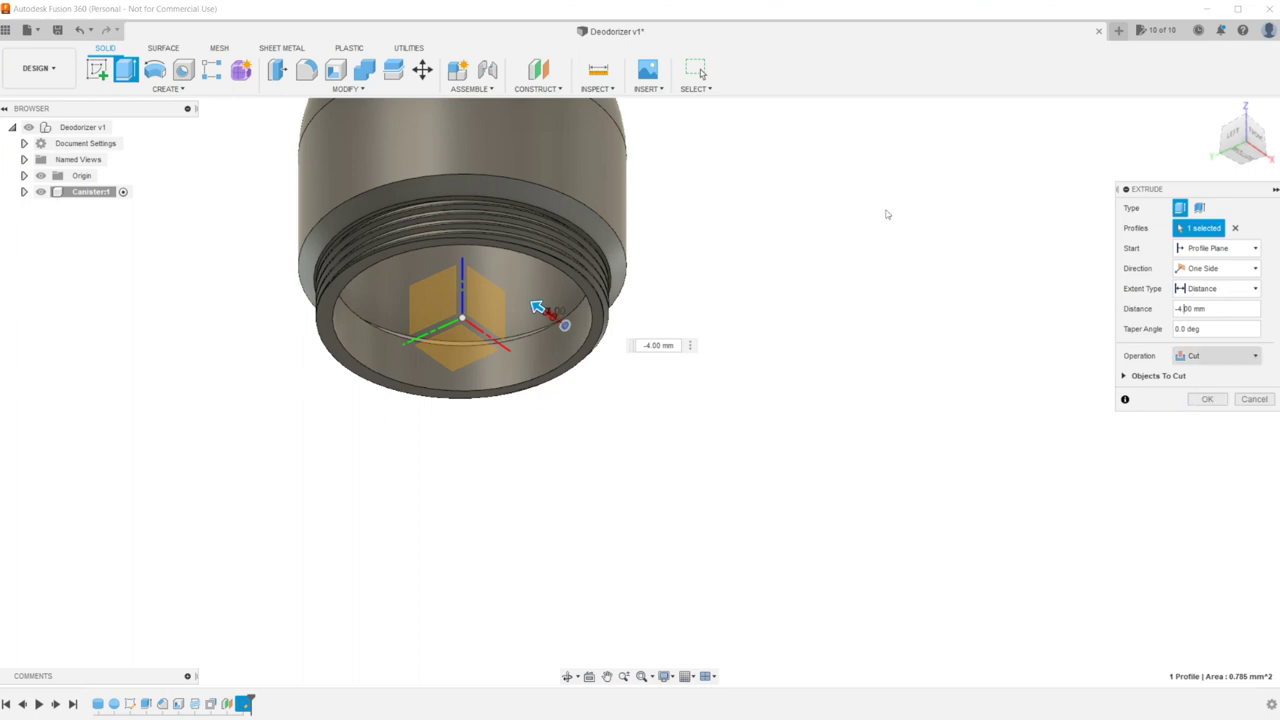
{"action": "scroll", "coordinate": [370, 188], "scroll_direction": "up", "scroll_amount": 3}
{"action": "scroll", "coordinate": [362, 165], "scroll_direction": "up", "scroll_amount": 3}
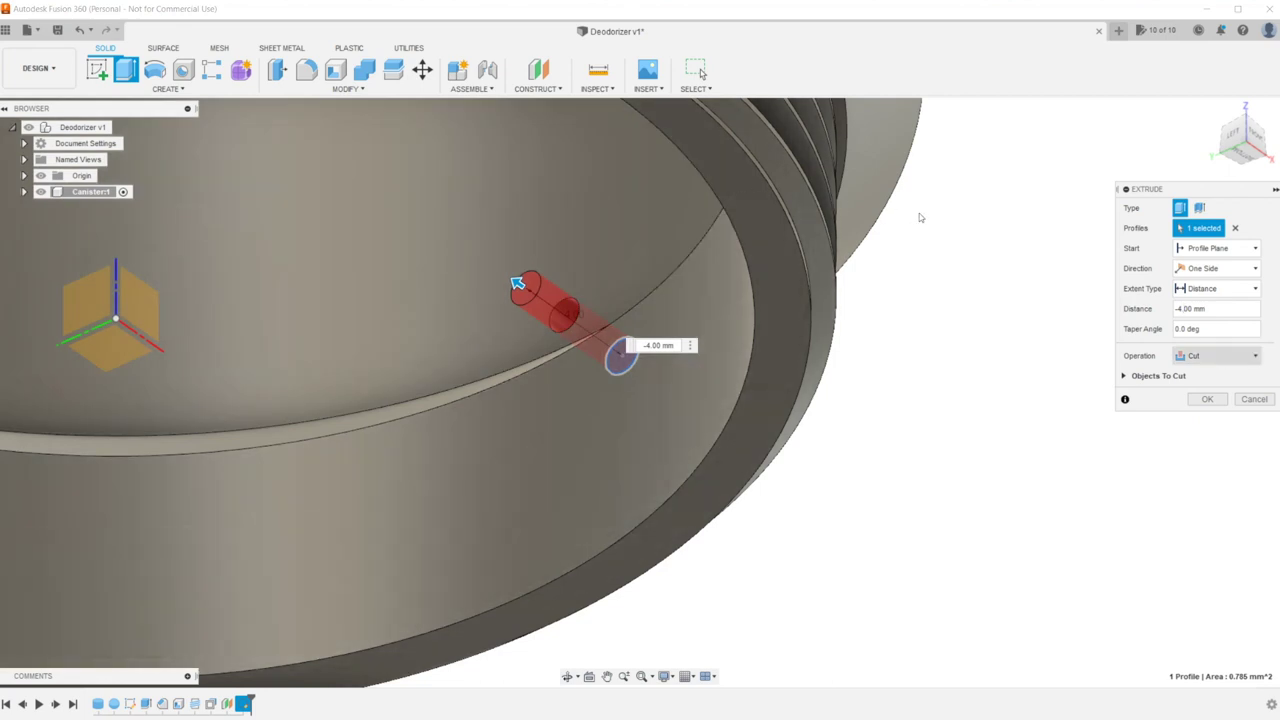
Preview the extrude with the Join operation, restore Cut, and complete the hole through the canister wall
{"action": "left_click", "coordinate": [1216, 355]}
{"action": "left_click", "coordinate": [1195, 374]}
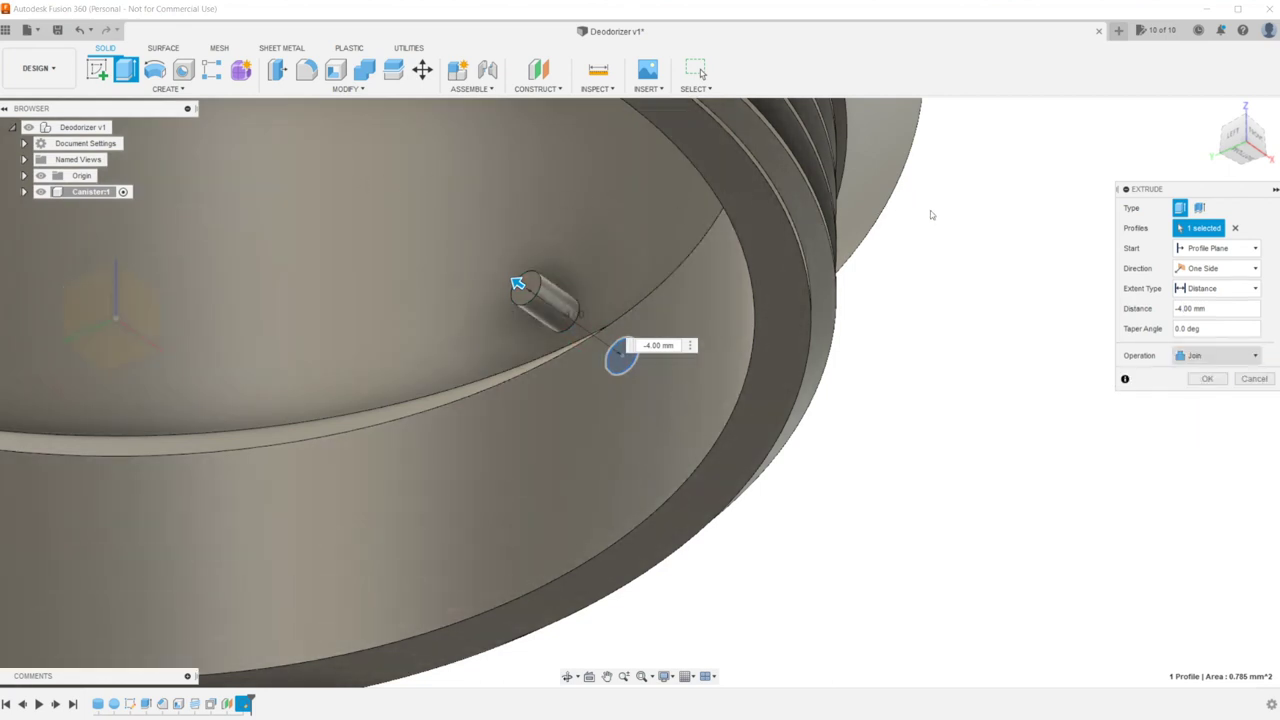
{"action": "key", "text": "alt+Down"}
{"action": "key", "text": "Down"}
{"action": "key", "text": "Return"}
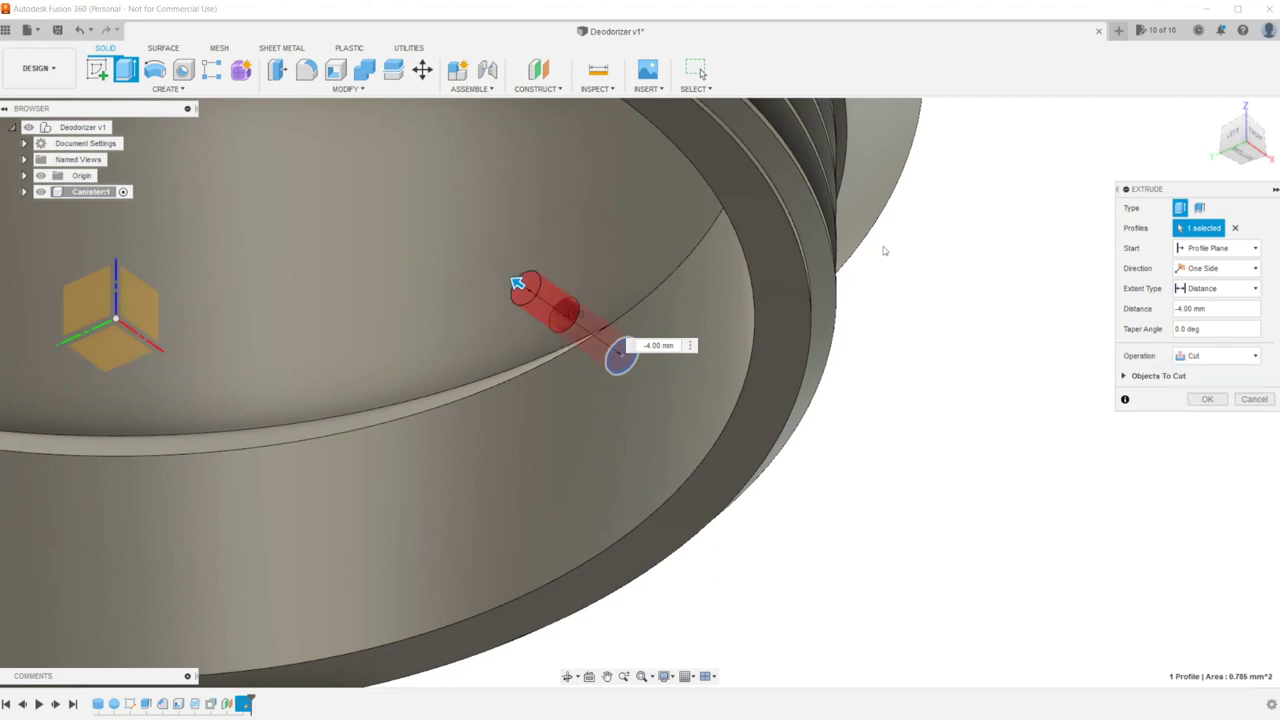
{"action": "key", "text": "Return"}
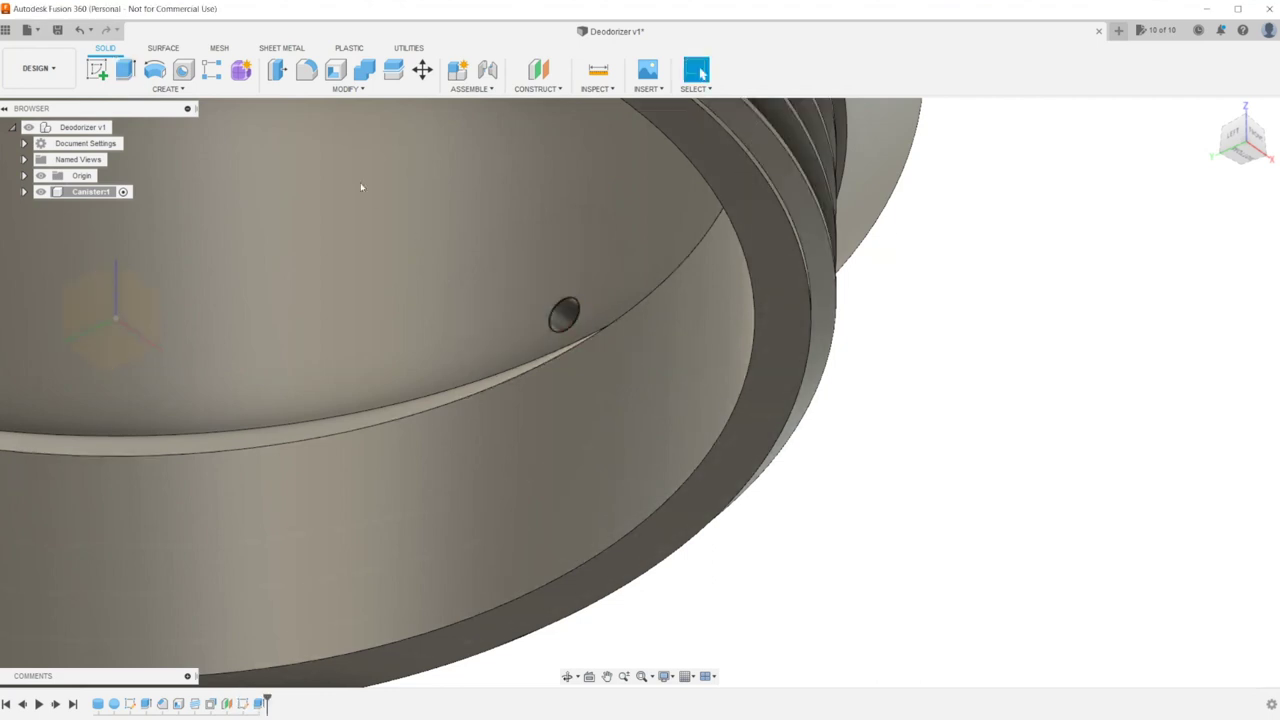
Create a sketch on the XZ origin plane through the canister's centre
{"action": "scroll", "coordinate": [361, 187], "scroll_direction": "down", "scroll_amount": 5}
{"action": "key", "text": "F6"}
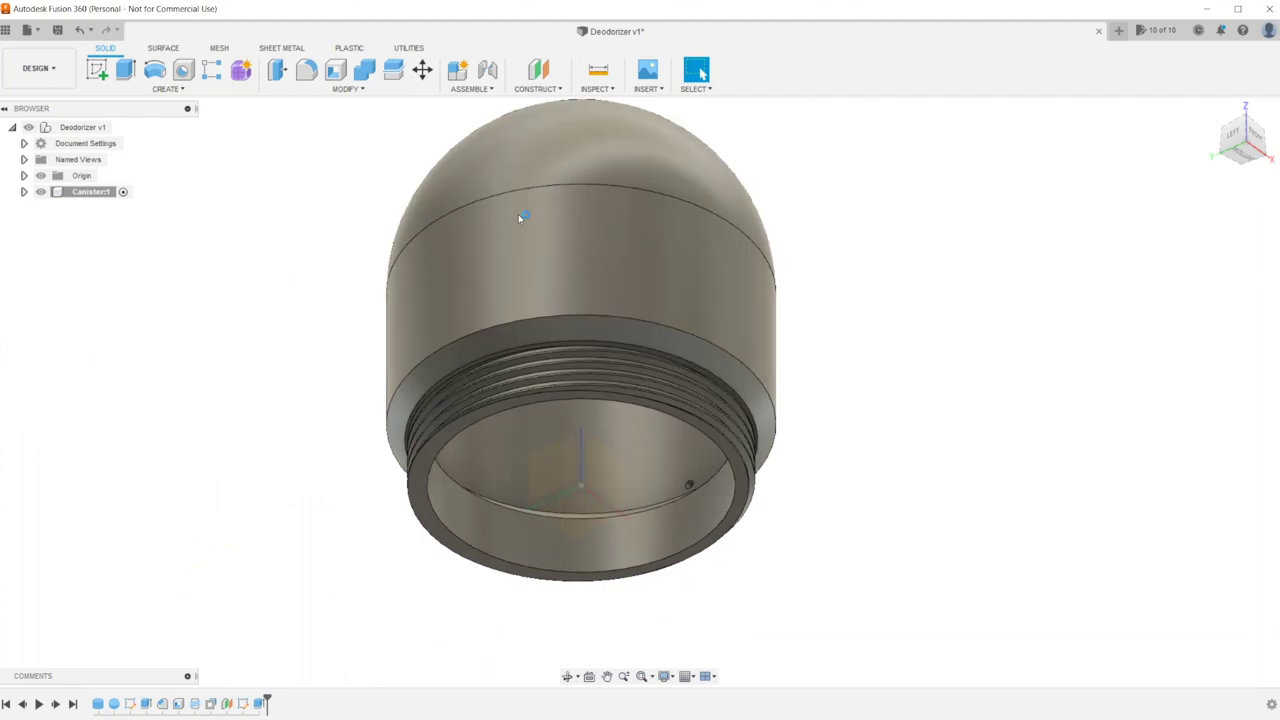
{"action": "middle_click_drag", "start_coordinate": [518, 214], "coordinate": [511, 368], "text": "shift"}
{"action": "scroll", "coordinate": [520, 362], "scroll_direction": "up", "scroll_amount": 2}
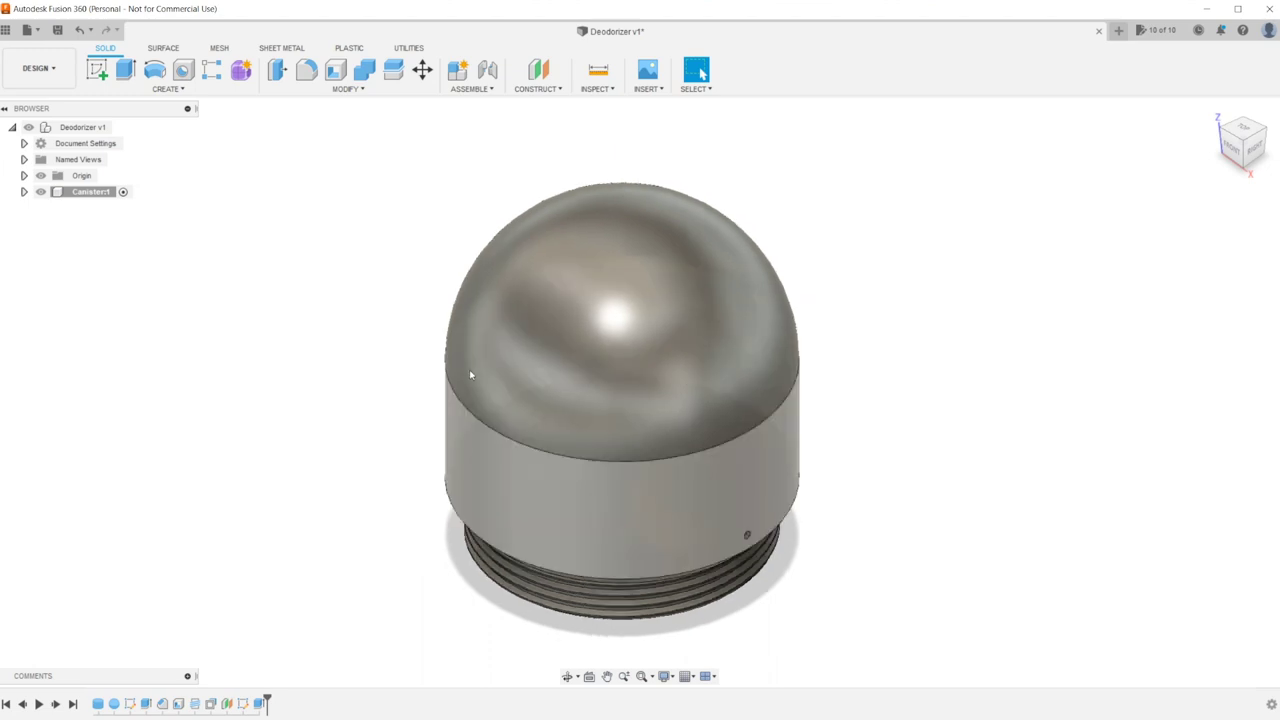
{"action": "scroll", "coordinate": [465, 360], "scroll_direction": "down", "scroll_amount": 8}
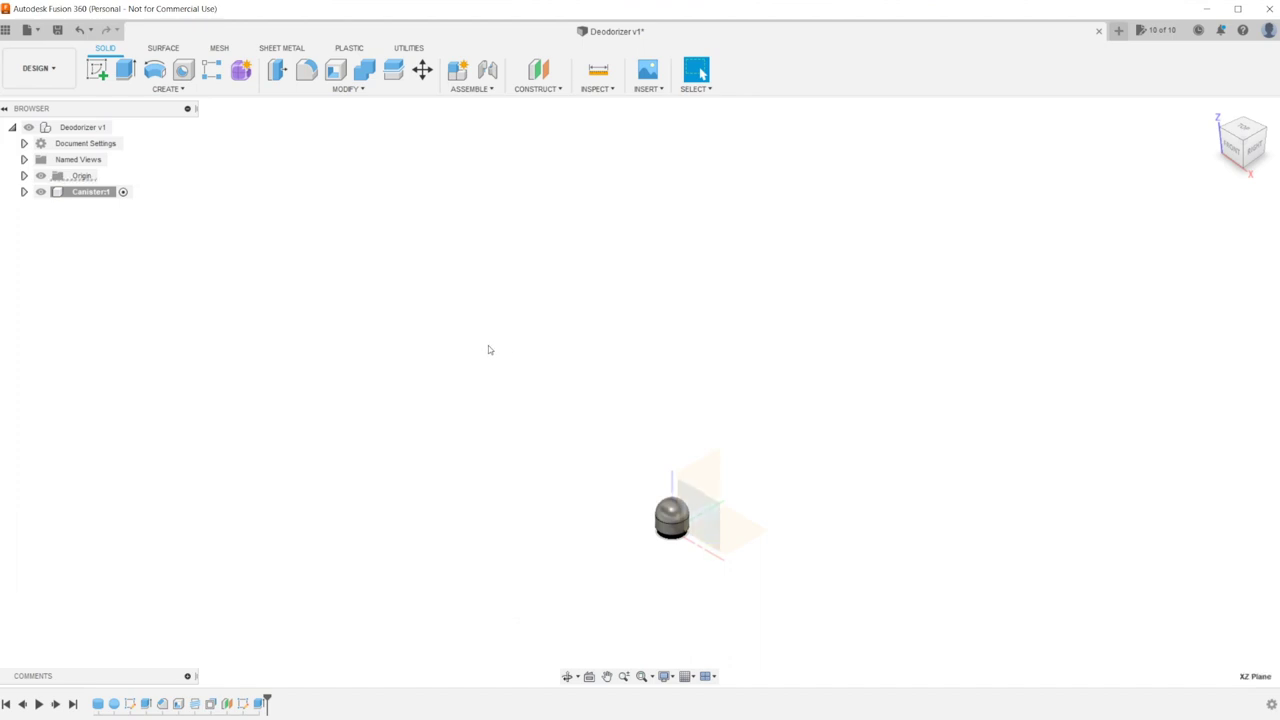
{"action": "right_click", "coordinate": [705, 523]}
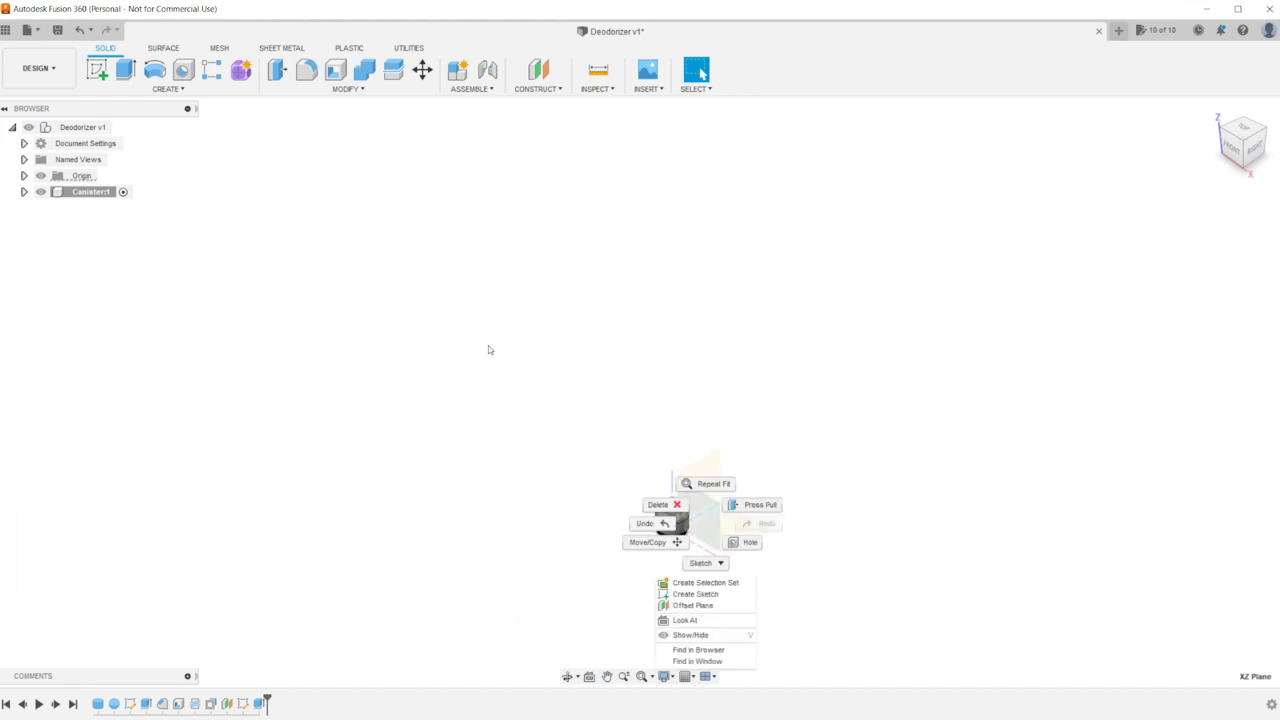
{"action": "left_click", "coordinate": [487, 365]}
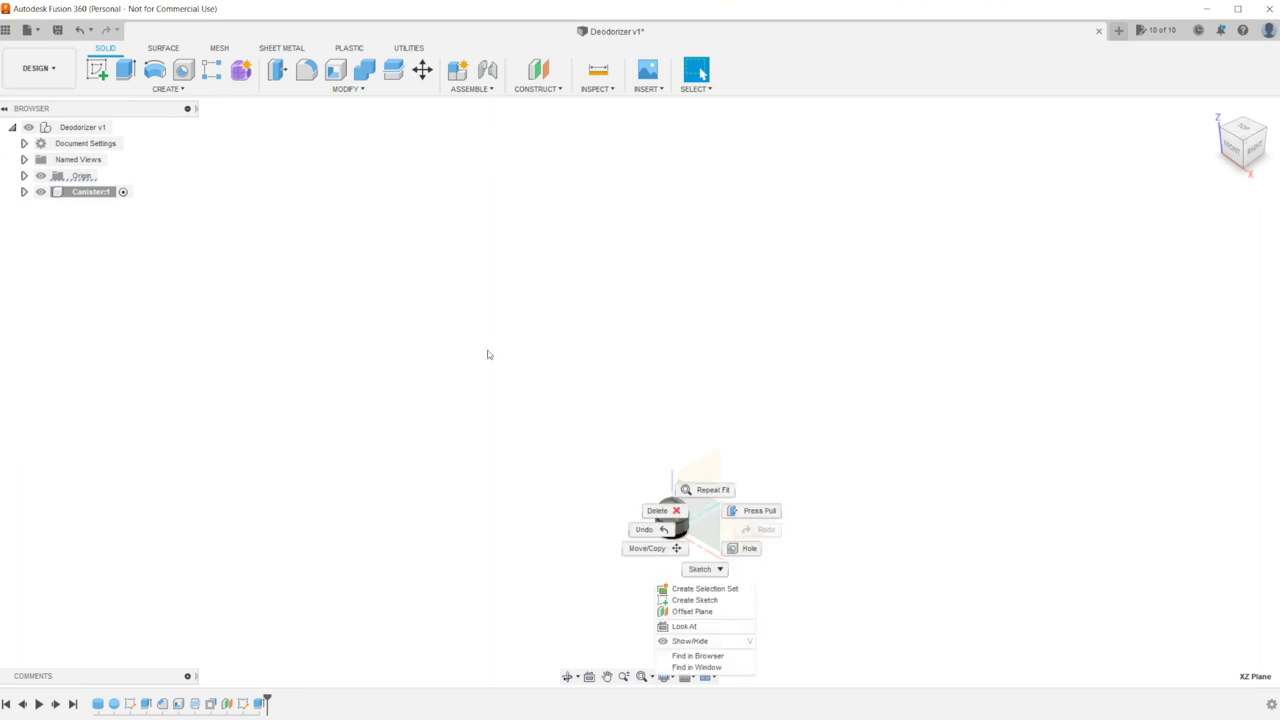
{"action": "key", "text": "Down"}
{"action": "key", "text": "Down"}
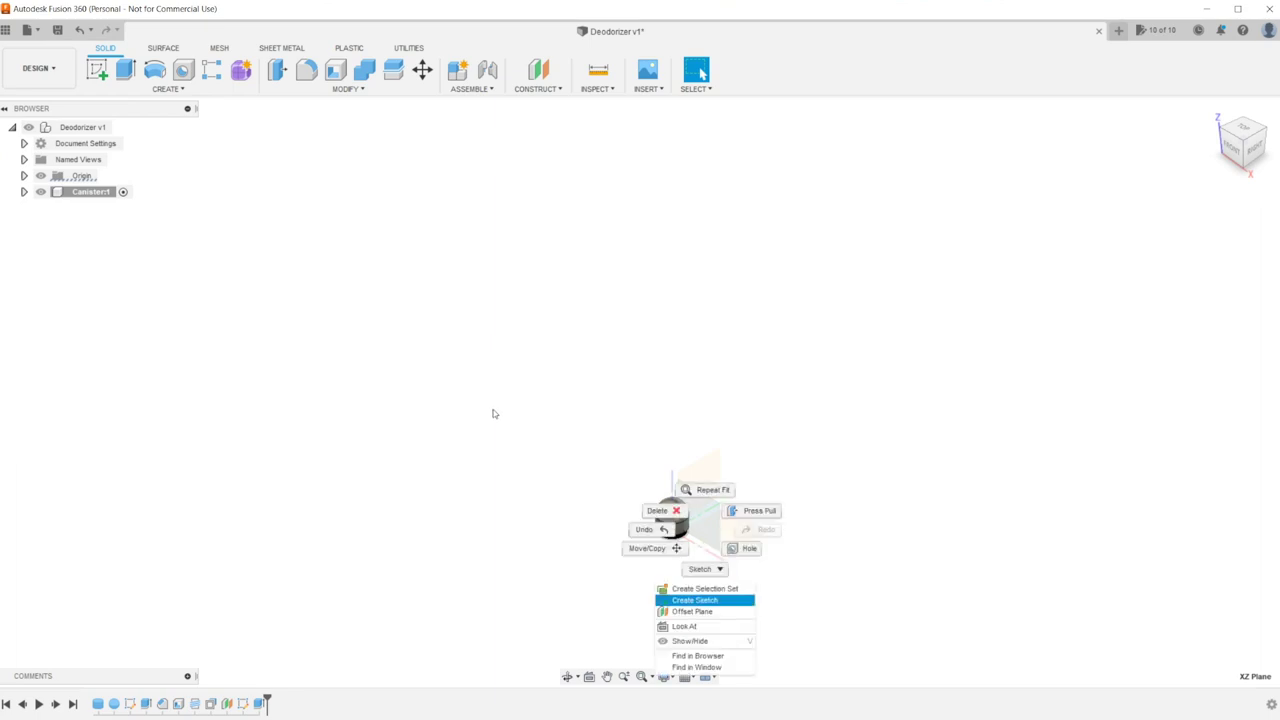
{"action": "key", "text": "Return"}
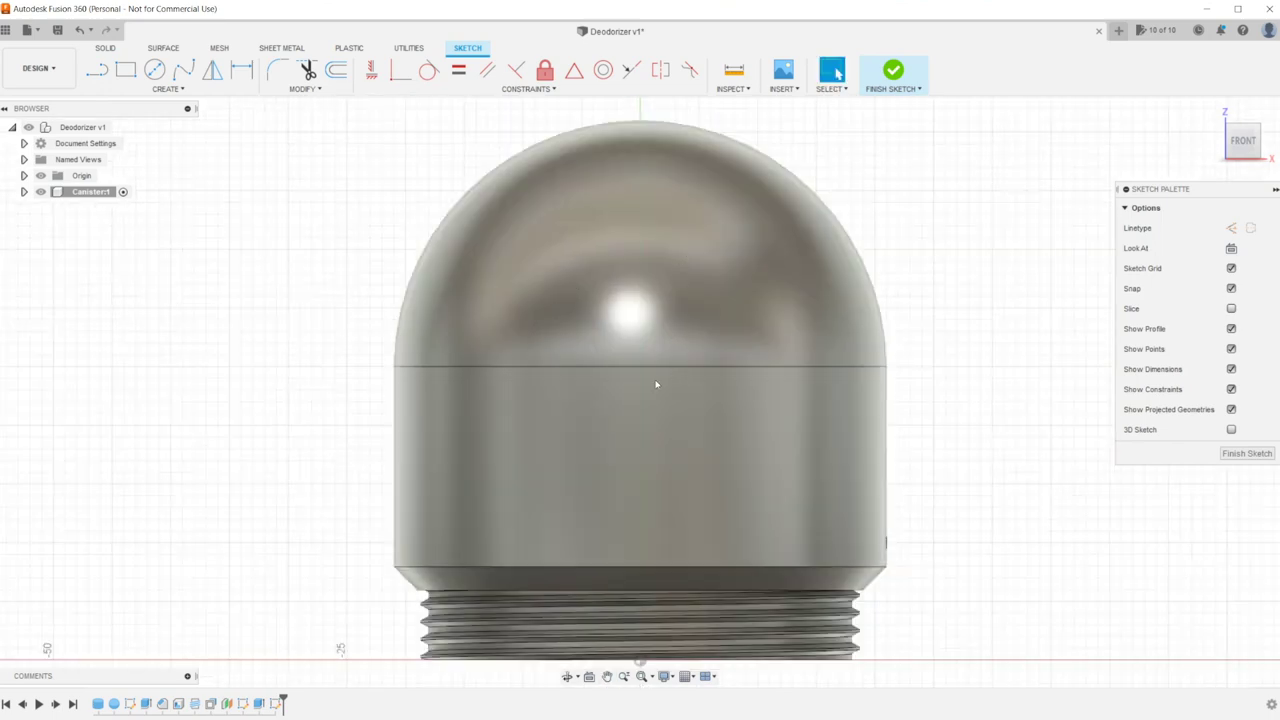
Sketch a vertical line along the canister's side, from the chamfer's outer corner up to the dome's base edge
{"action": "key", "text": "l"}
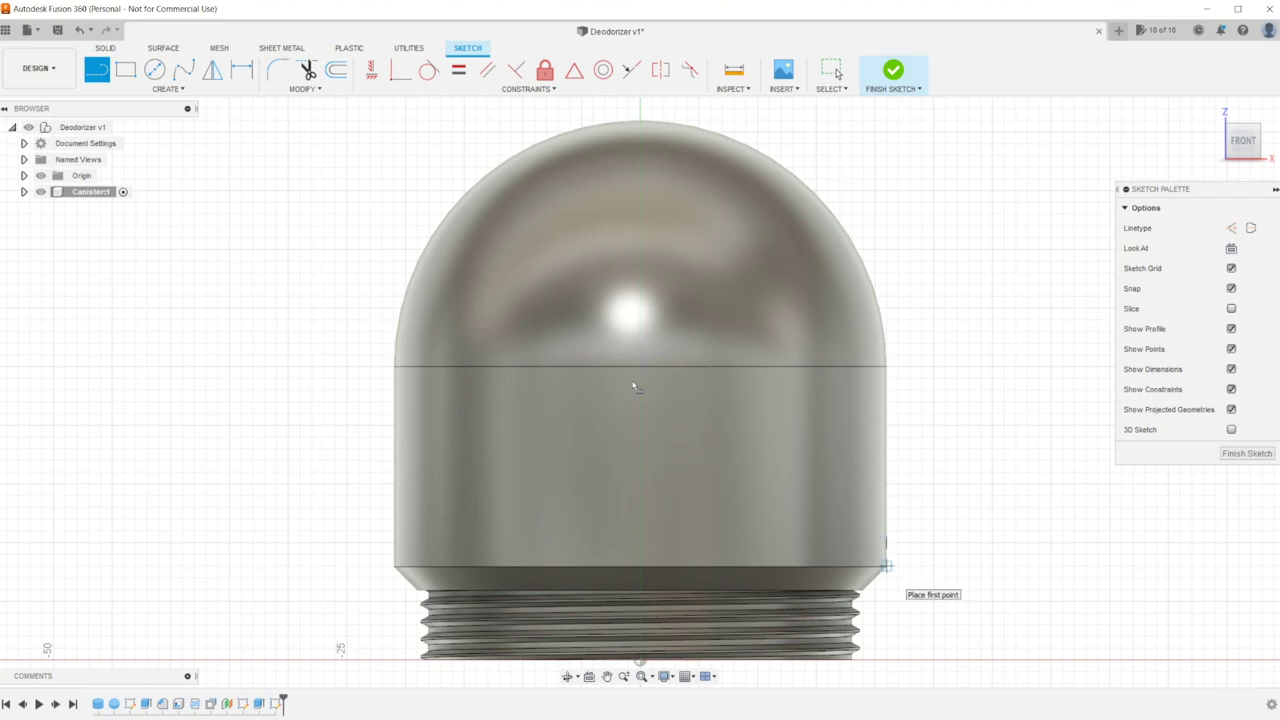
{"action": "left_click", "coordinate": [885, 566]}
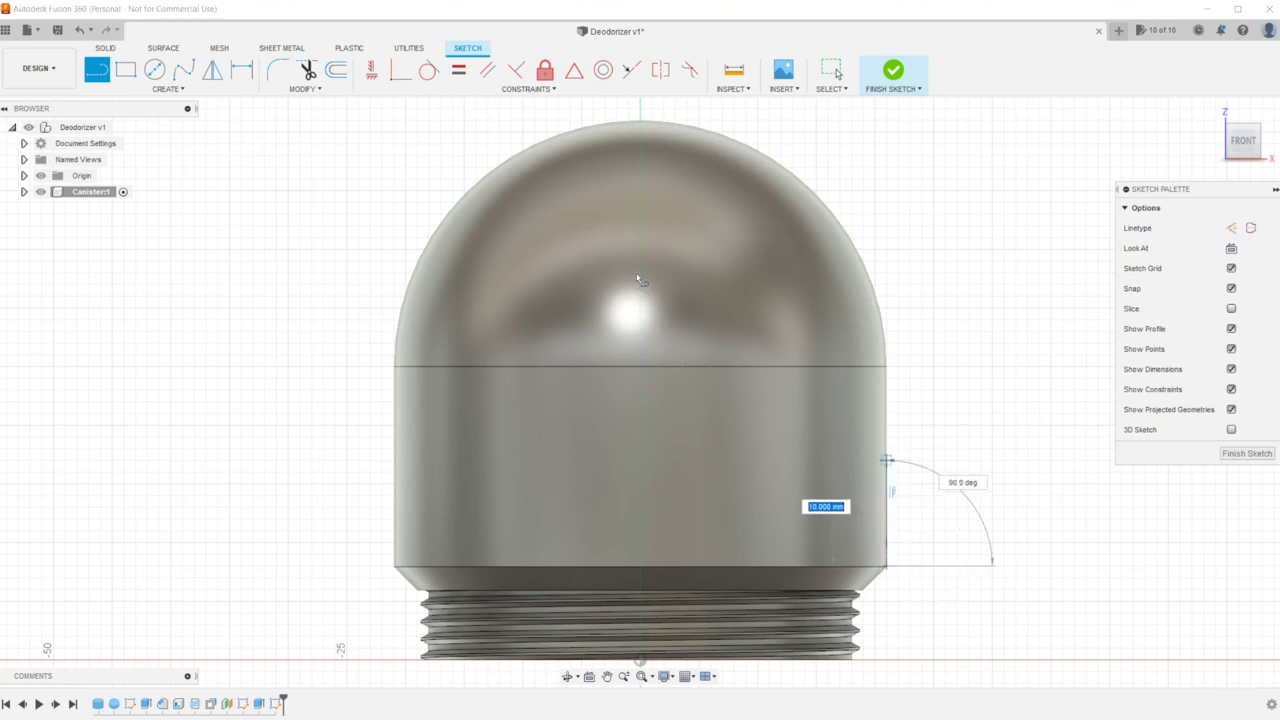
{"action": "left_click", "coordinate": [886, 366]}
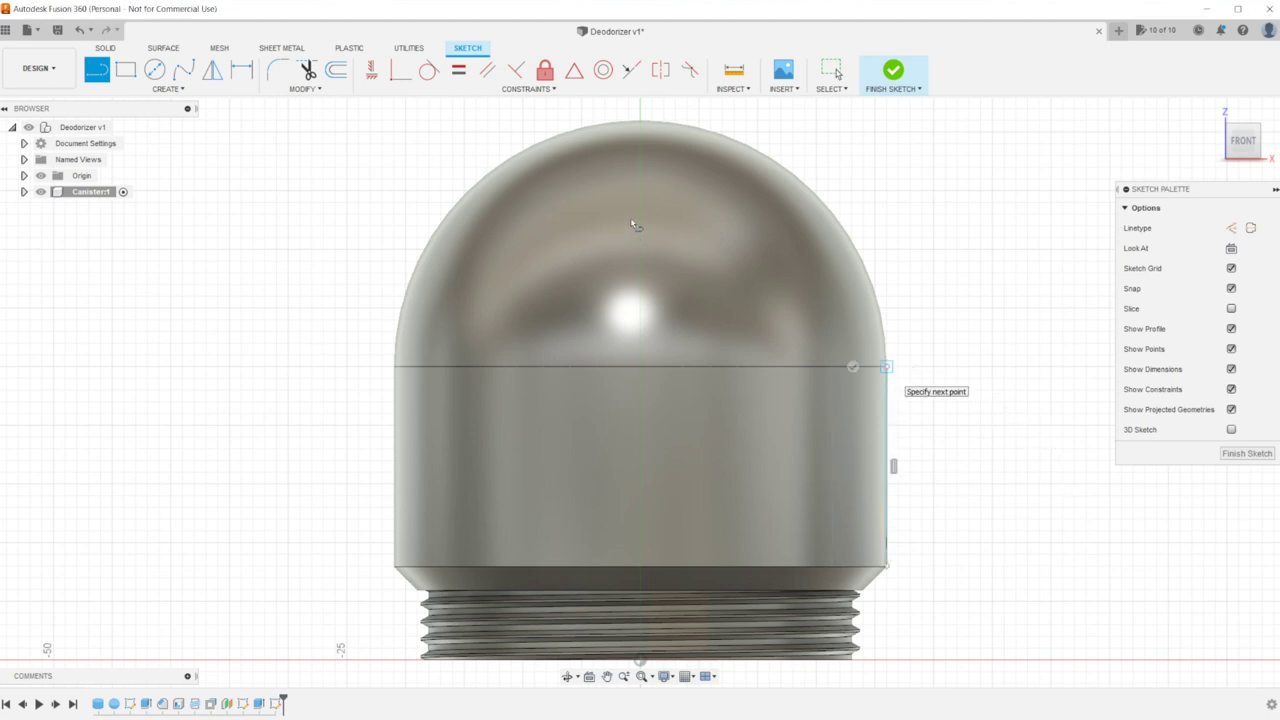
{"action": "key", "text": "Escape"}
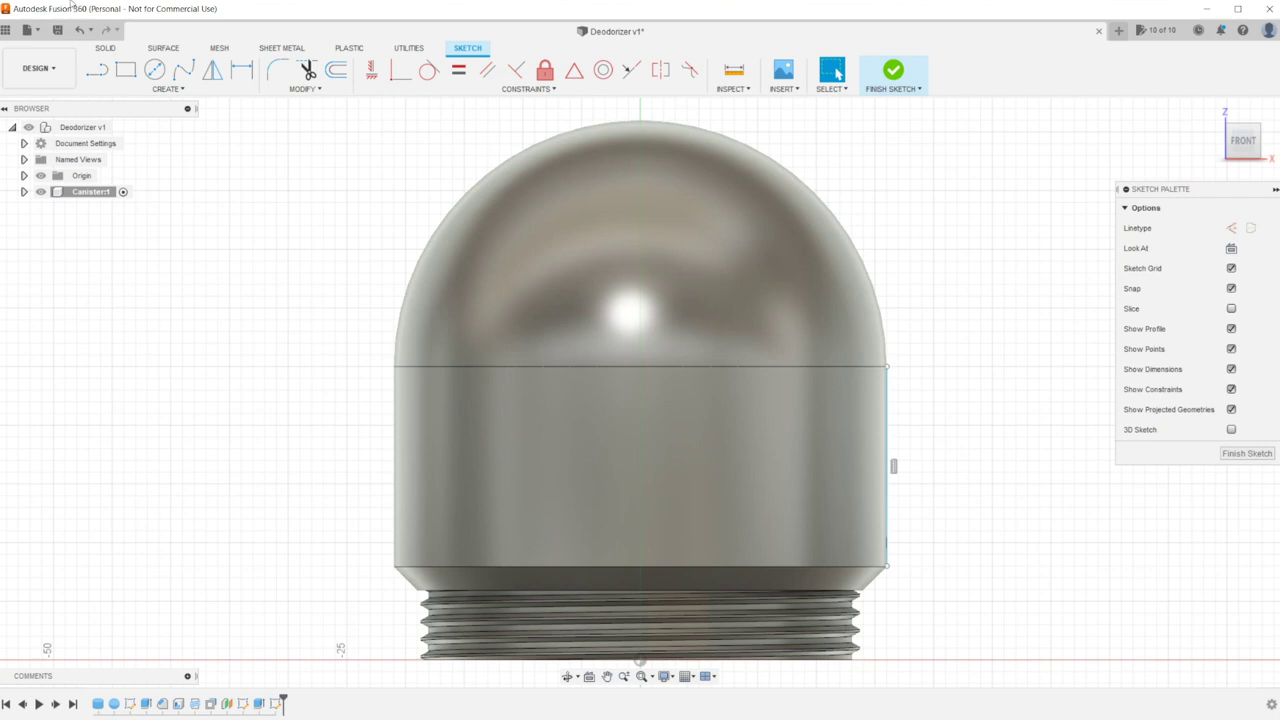
Draw a 90° center point arc centred on the axis at the dome's base, from the line's upper end to the dome's apex
{"action": "left_click", "coordinate": [168, 88]}
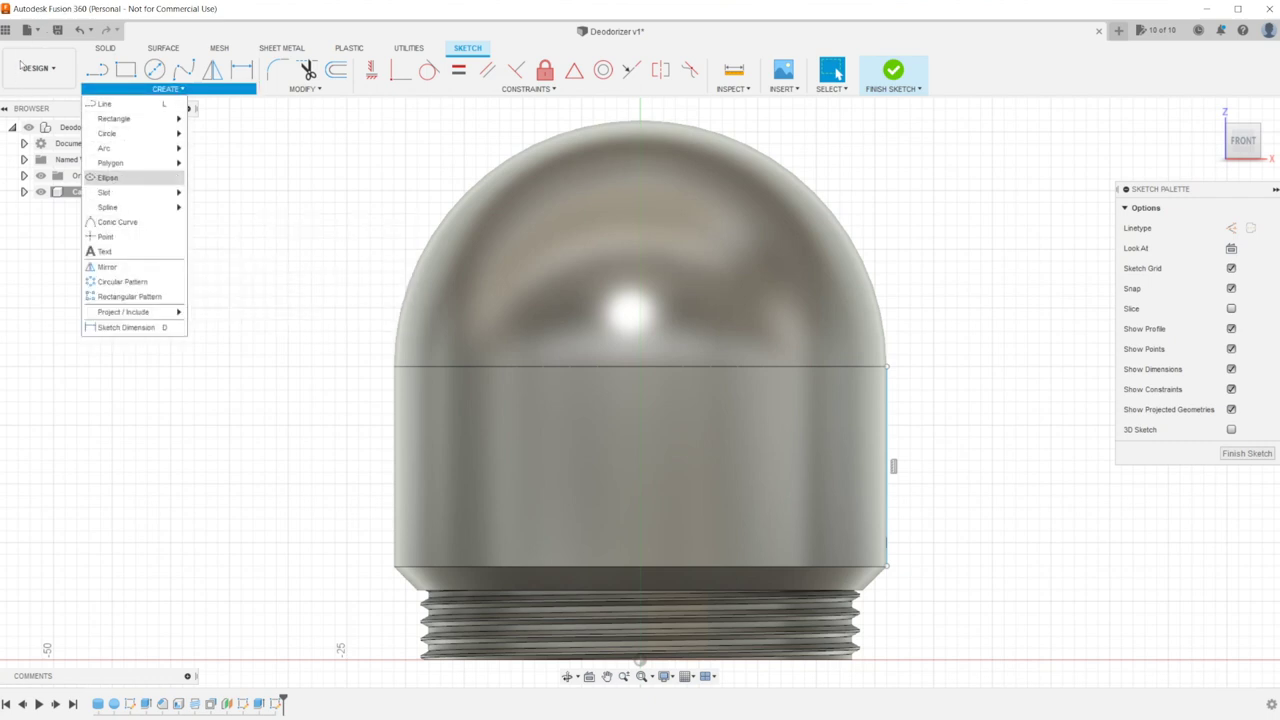
{"action": "mouse_move", "coordinate": [124, 148]}
{"action": "left_click", "coordinate": [226, 163]}
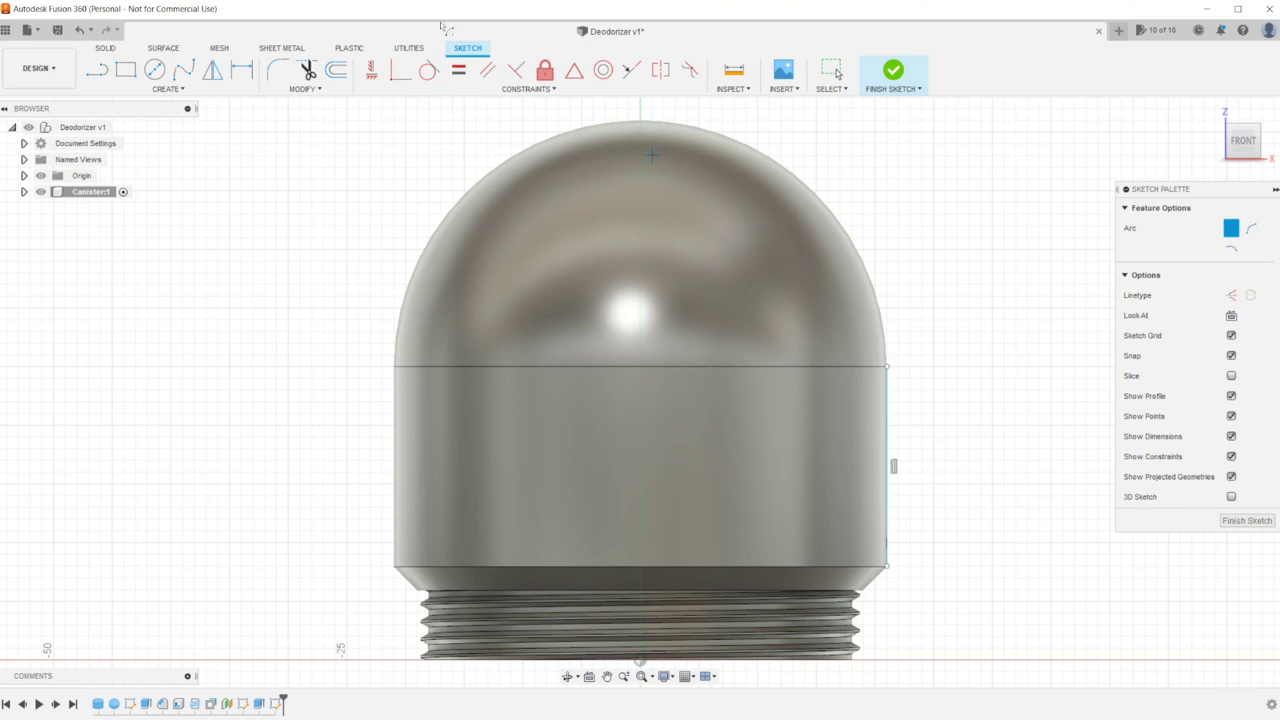
{"action": "left_click", "coordinate": [640, 366]}
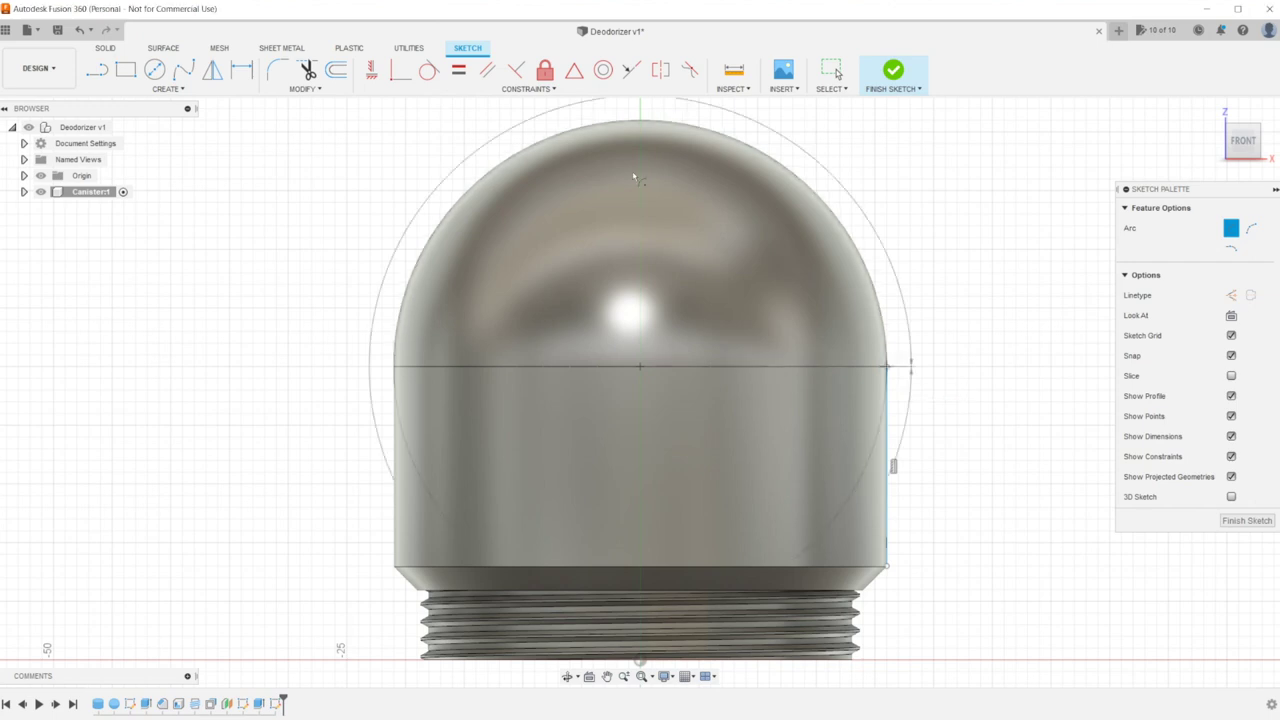
{"action": "left_click", "coordinate": [910, 362]}
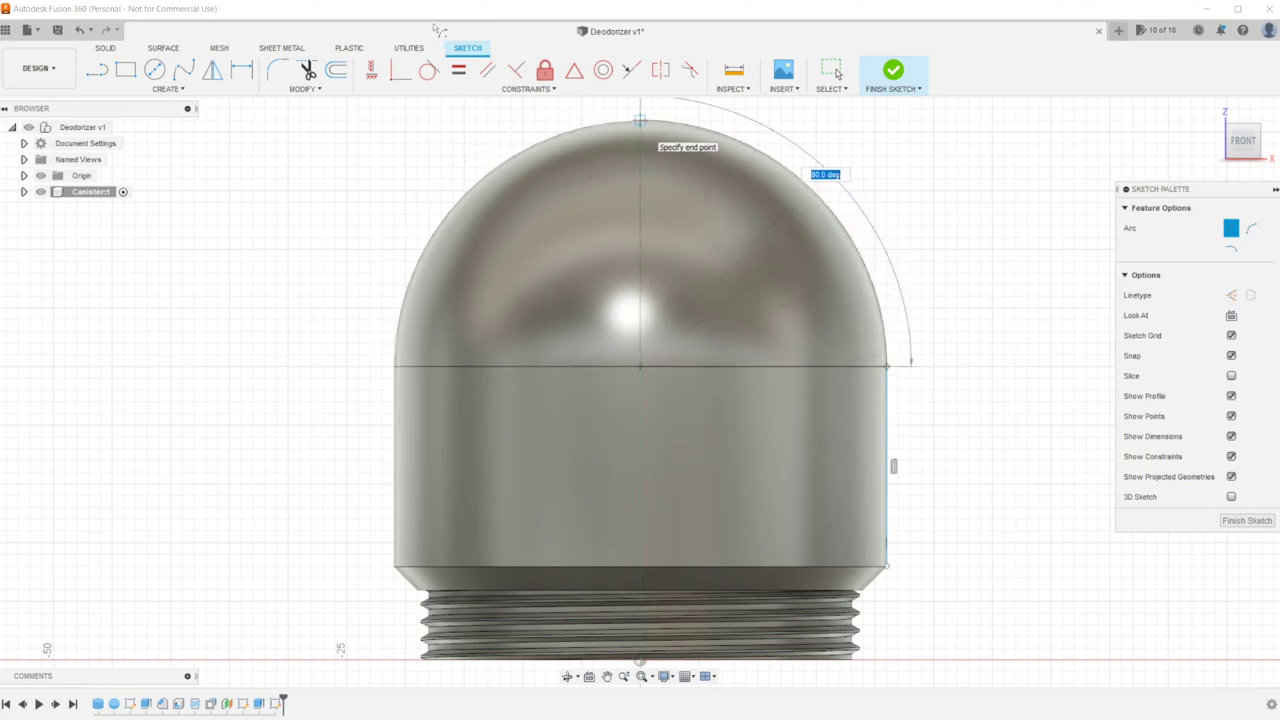
{"action": "left_click", "coordinate": [640, 121]}
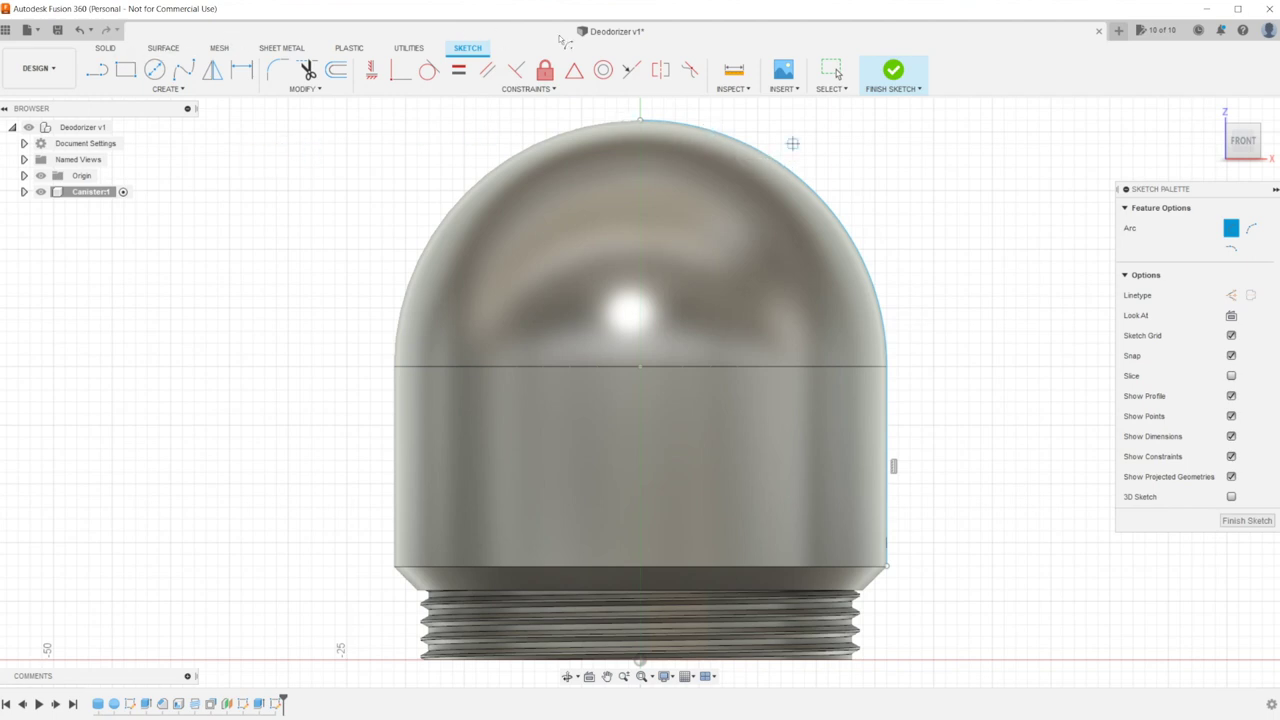
Hide the canister's bodies to check the sketched line and arc, show them again, and finish the sketch
{"action": "left_click", "coordinate": [24, 191]}
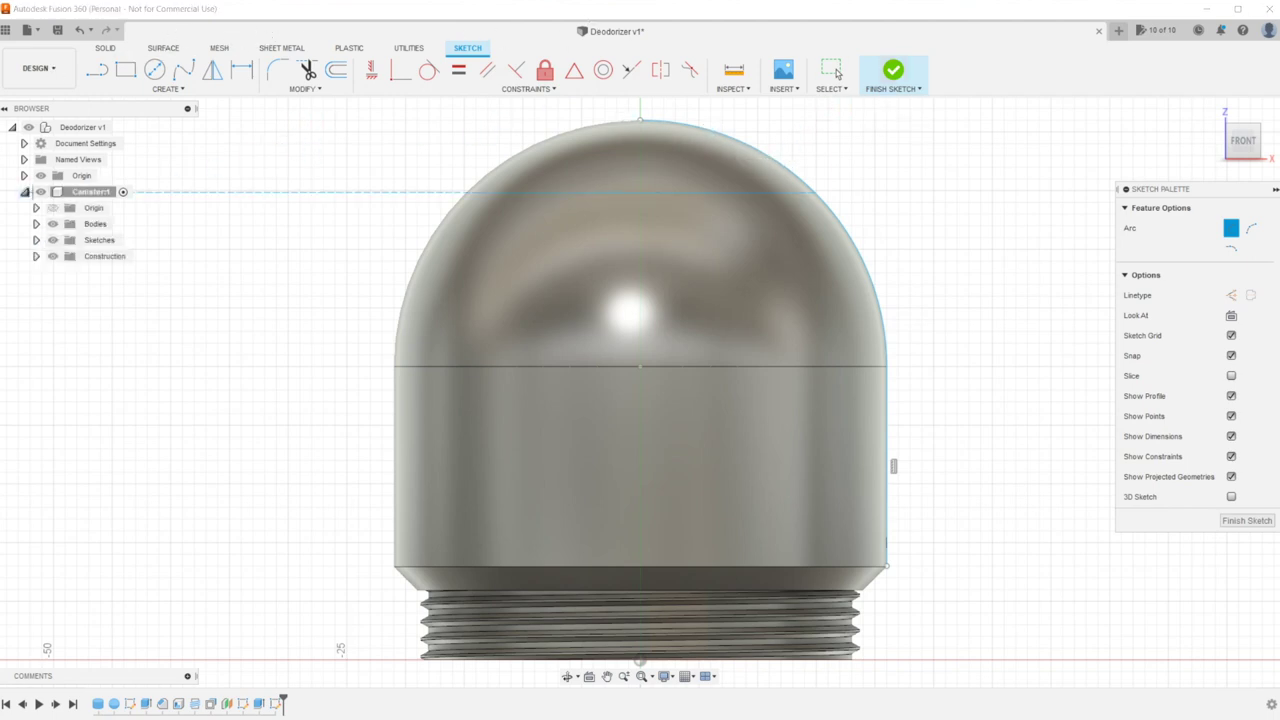
{"action": "left_click", "coordinate": [53, 224]}
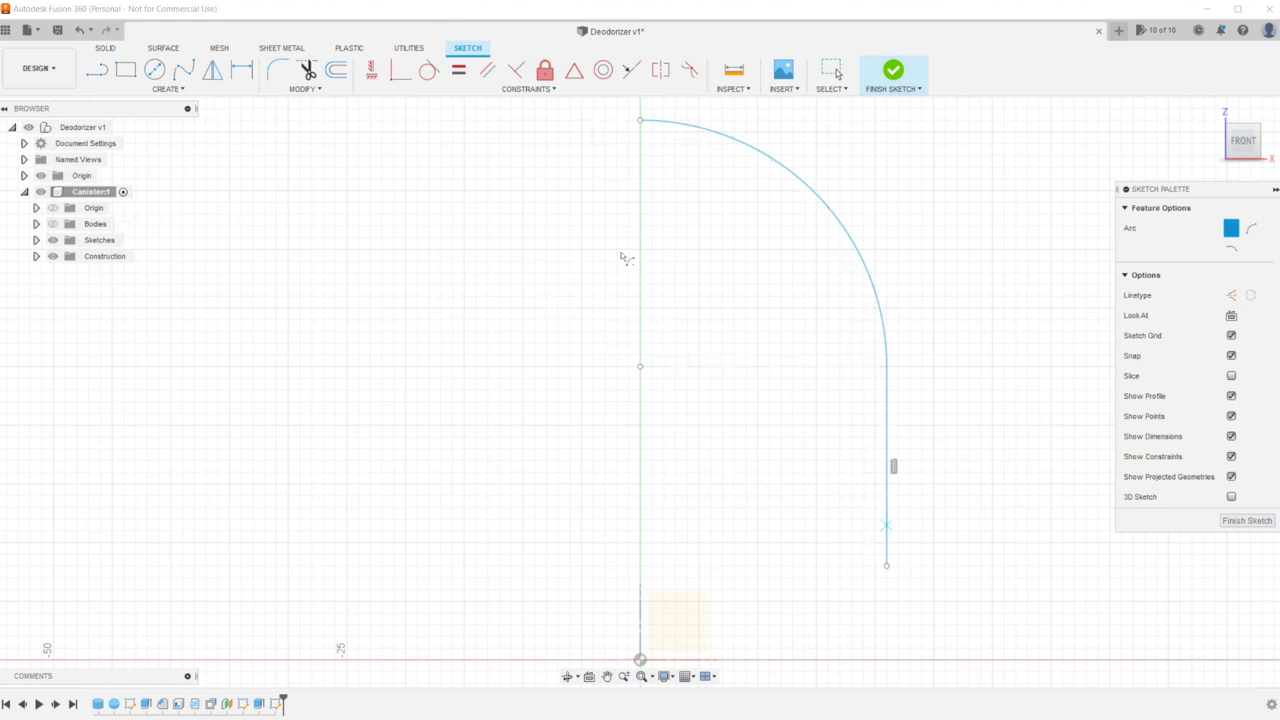
{"action": "left_click", "coordinate": [53, 224]}
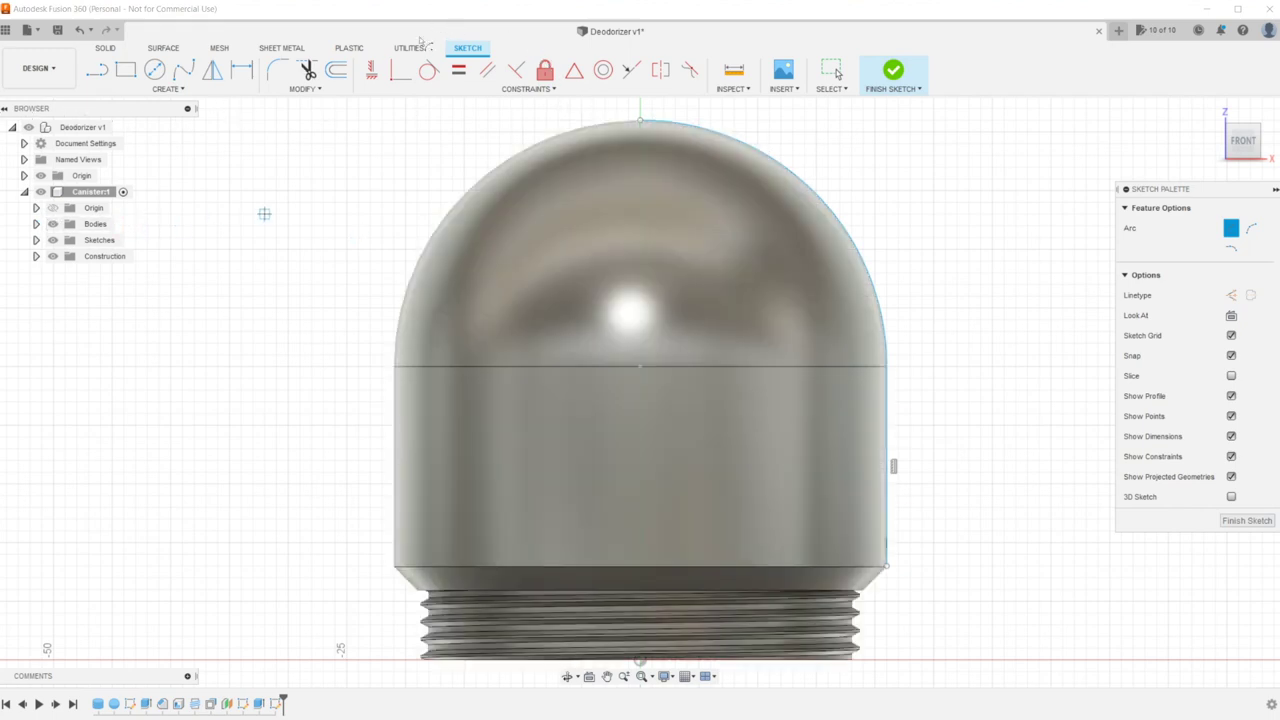
{"action": "left_click", "coordinate": [893, 70]}
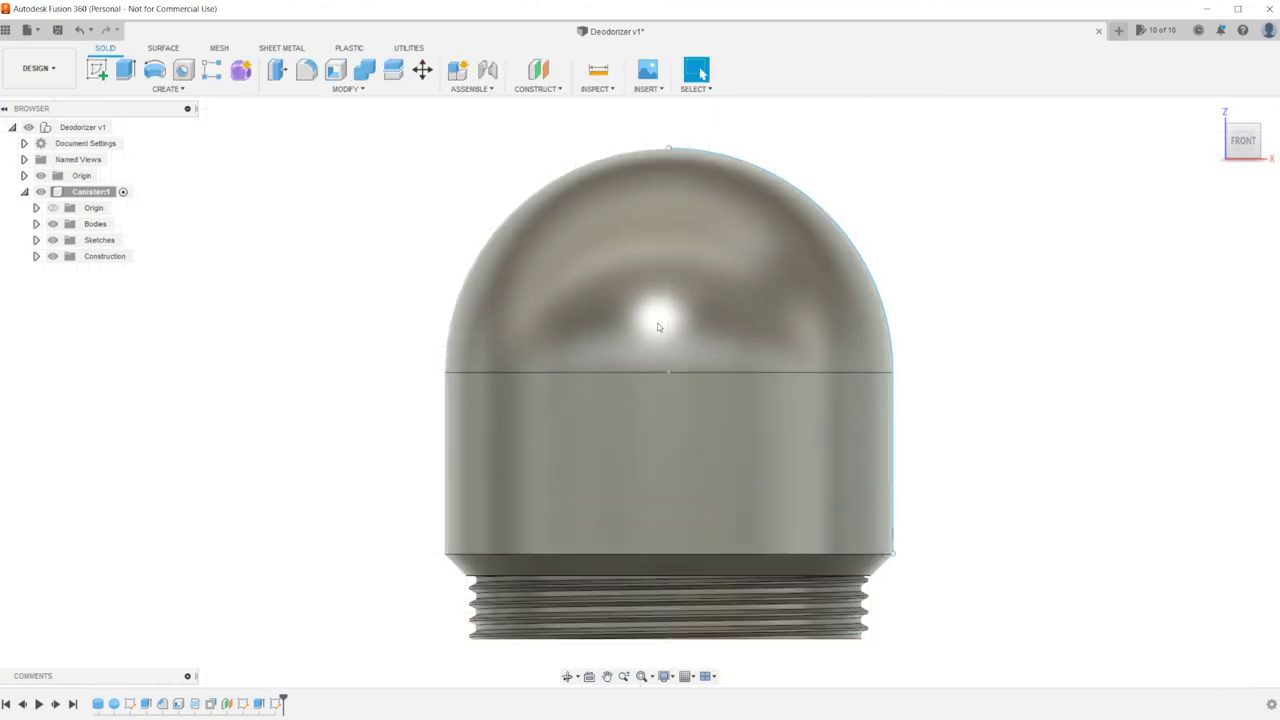
Start a Pattern on Path of the small wall hole's face, using the sketched line and arc as the path
{"action": "middle_click_drag", "start_coordinate": [661, 333], "coordinate": [590, 336], "text": "shift"}
{"action": "scroll", "coordinate": [571, 354], "scroll_direction": "up", "scroll_amount": 4}
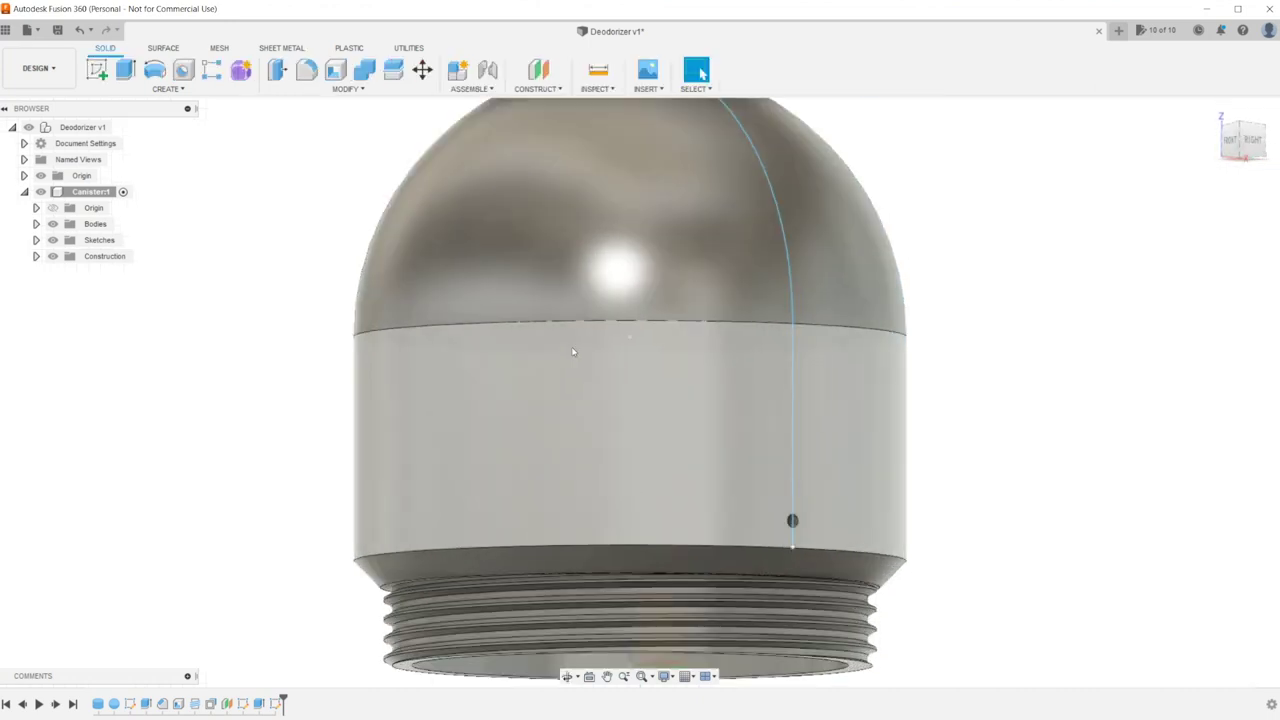
{"action": "scroll", "coordinate": [550, 343], "scroll_direction": "up", "scroll_amount": 1}
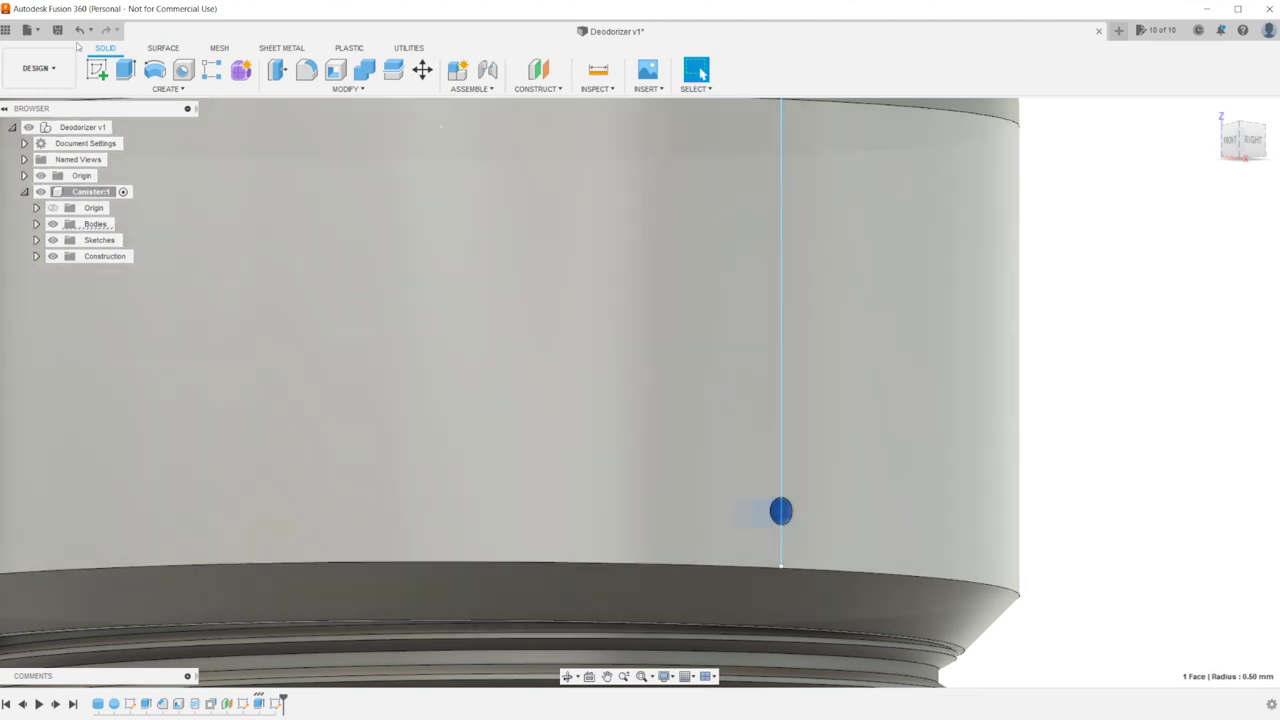
{"action": "left_click", "coordinate": [168, 88]}
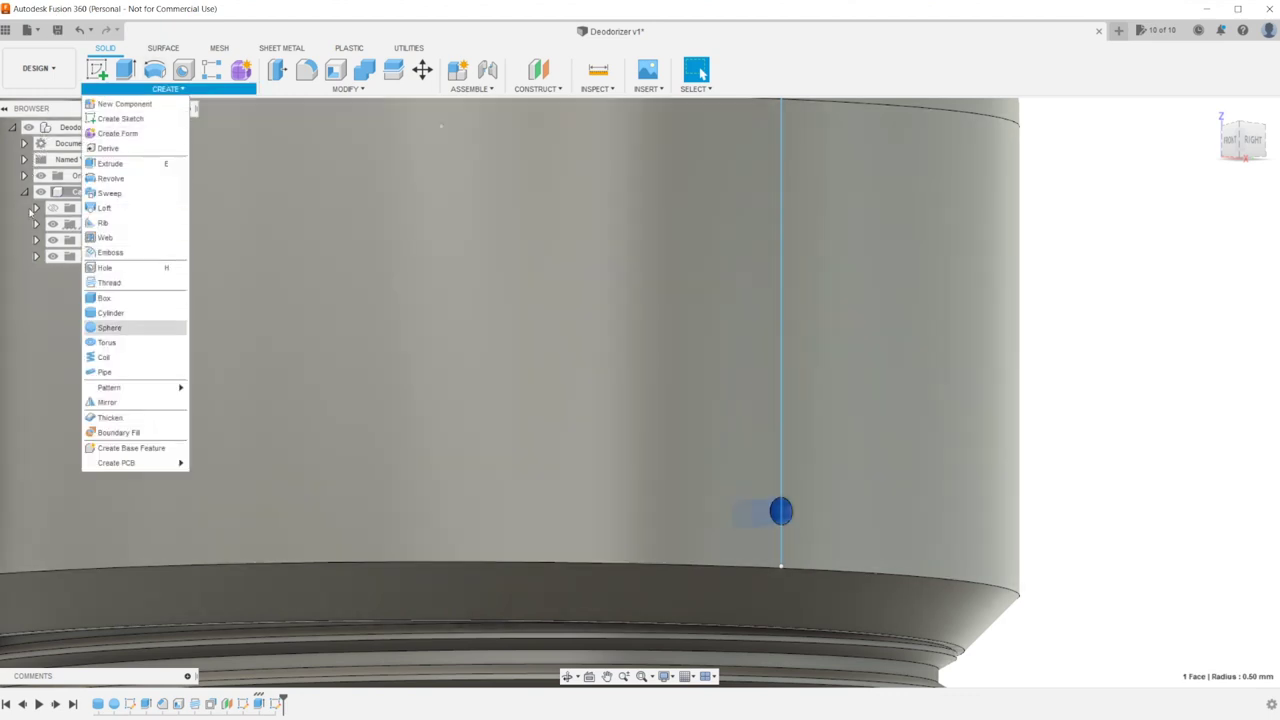
{"action": "mouse_move", "coordinate": [109, 387]}
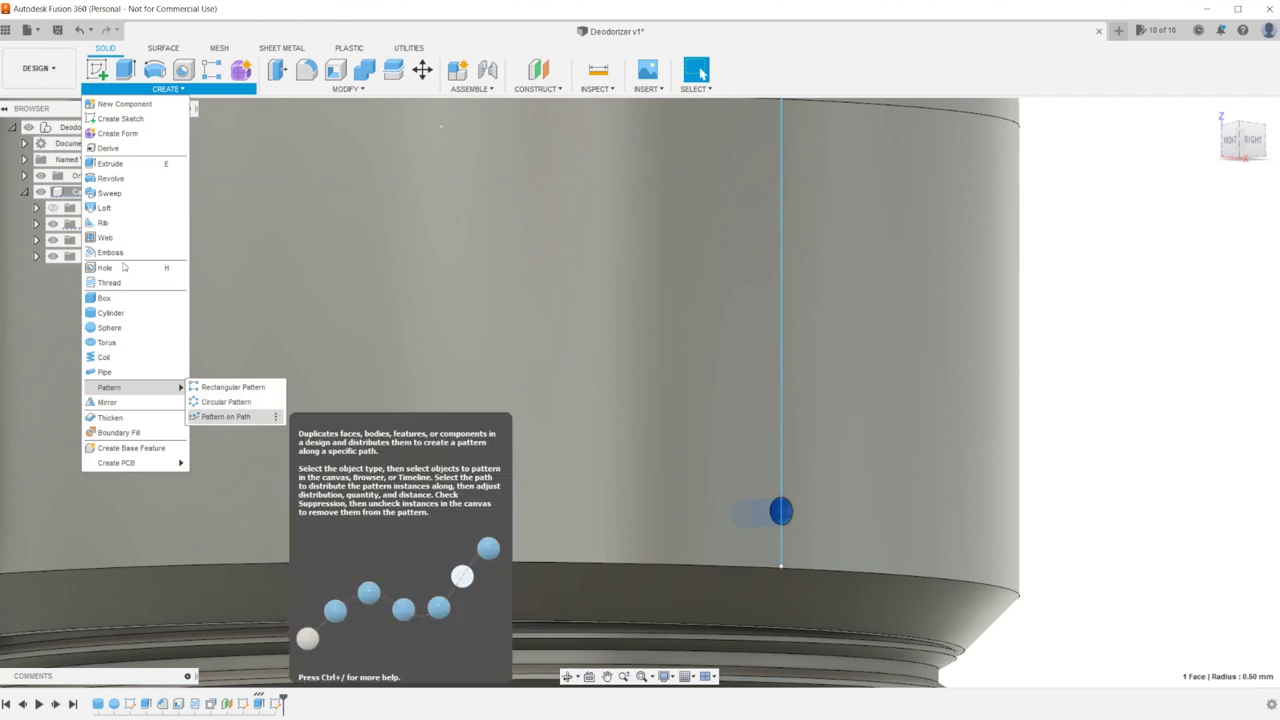
{"action": "left_click", "coordinate": [226, 416]}
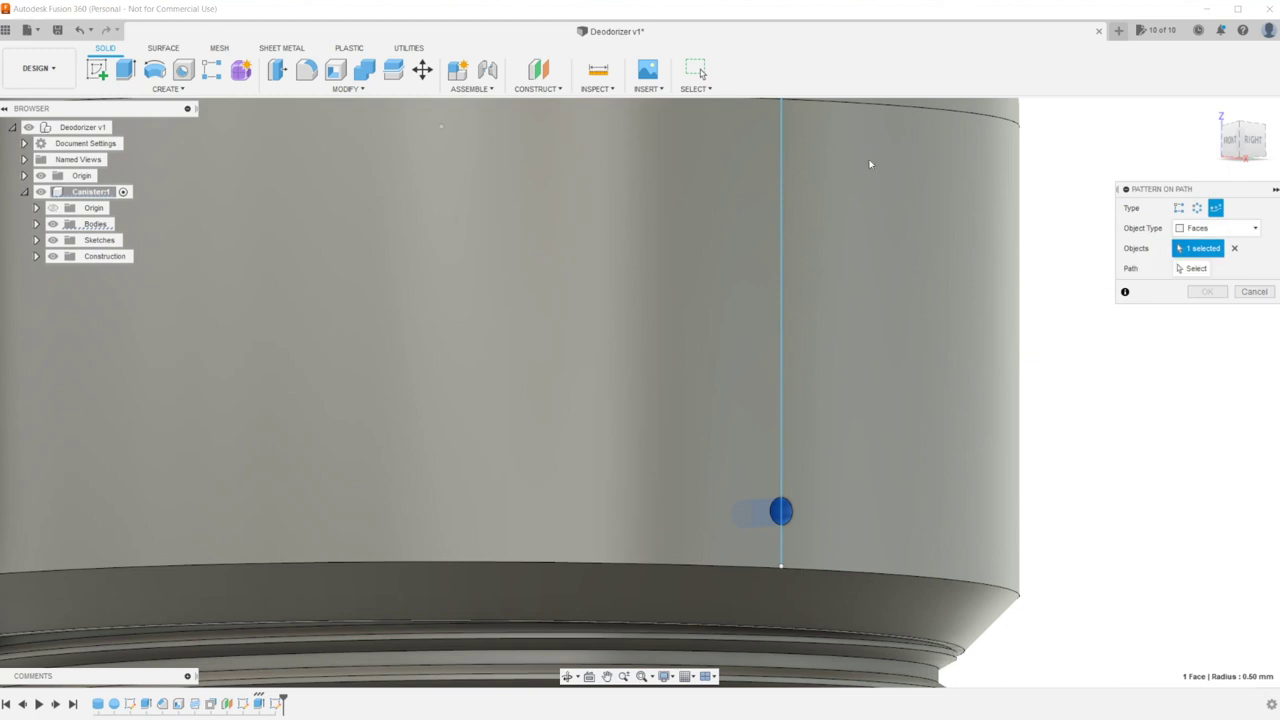
{"action": "left_click", "coordinate": [1191, 268]}
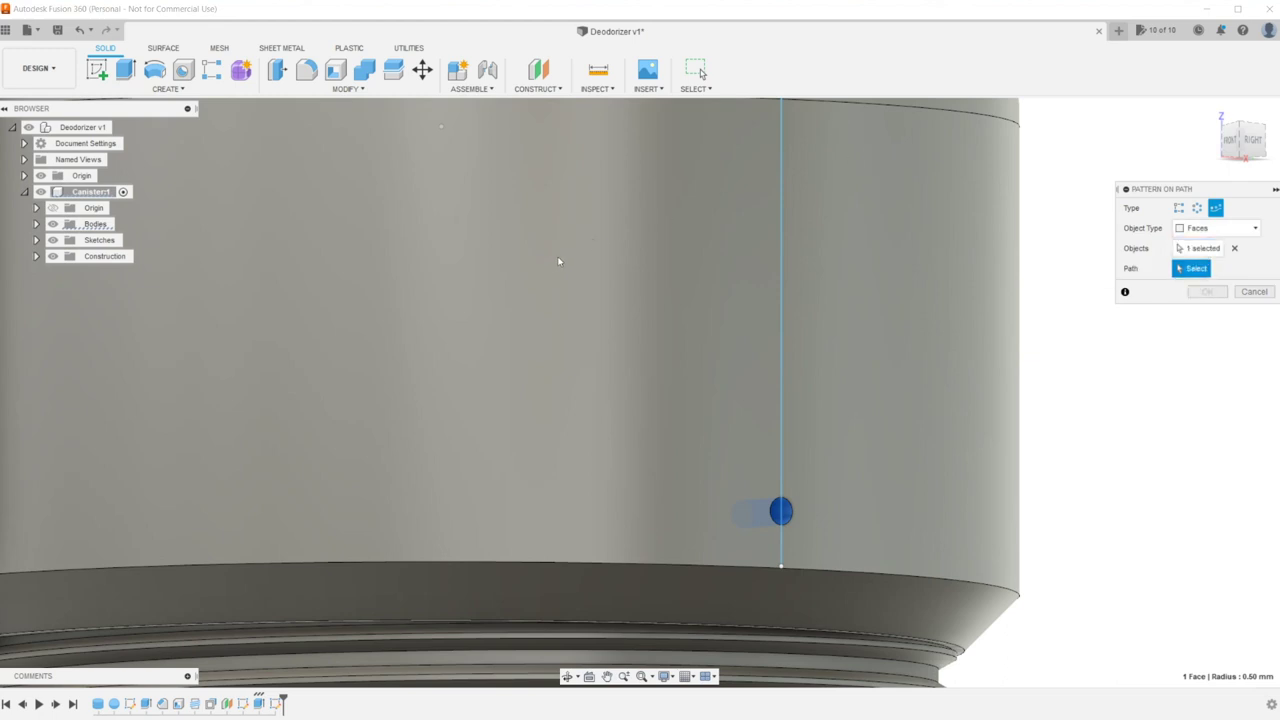
{"action": "left_click", "coordinate": [781, 408]}
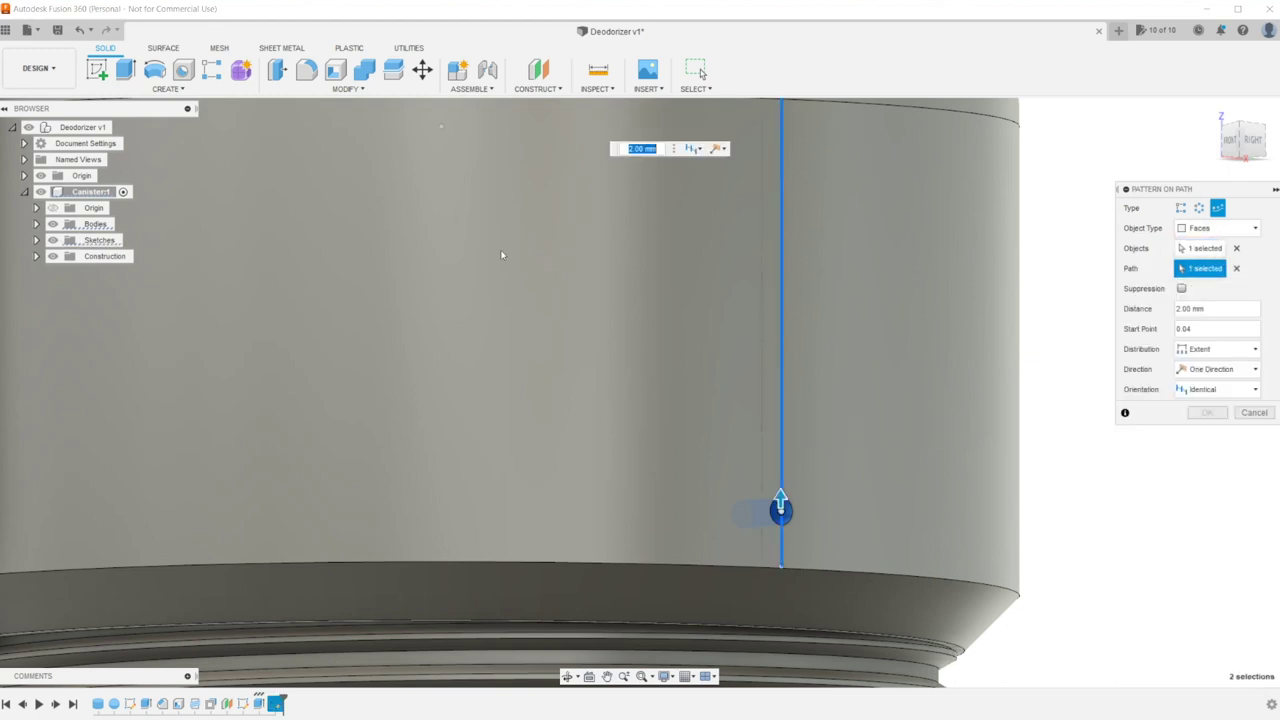
Extend the pattern distance to about 50 mm so it runs along the path up to the dome's apex
{"action": "scroll", "coordinate": [502, 255], "scroll_direction": "down", "scroll_amount": 10}
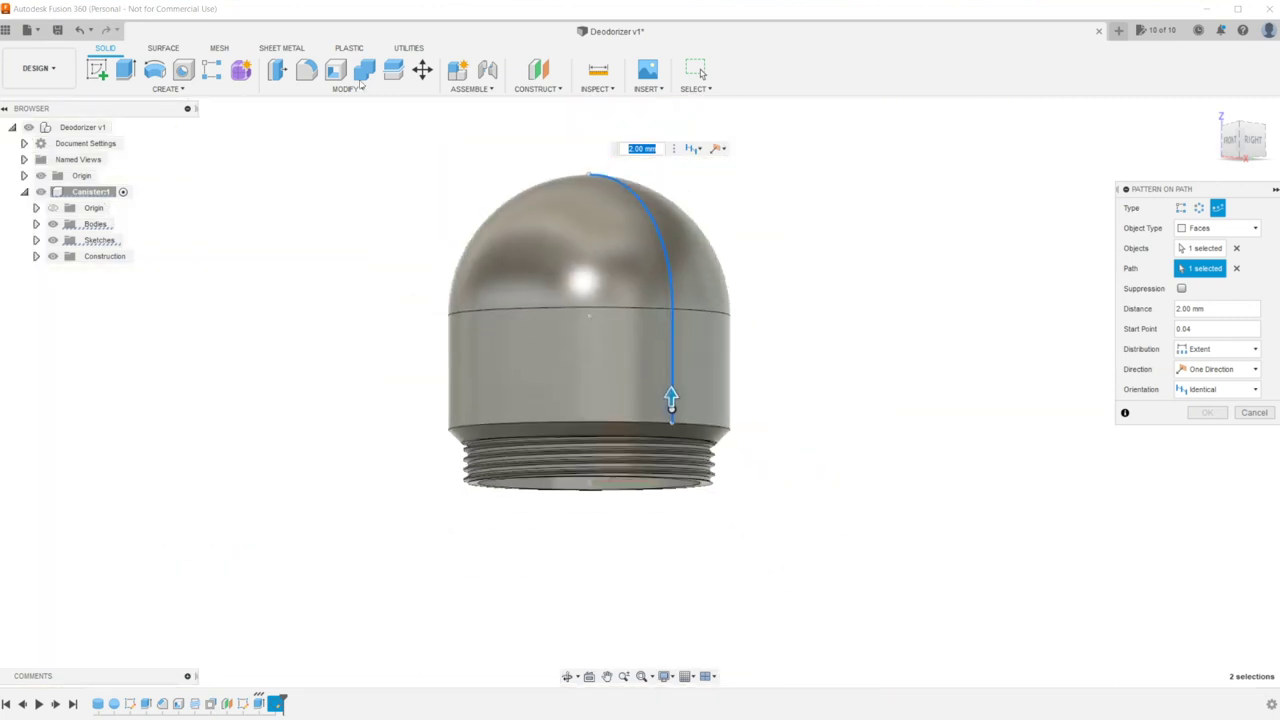
{"action": "scroll", "coordinate": [436, 165], "scroll_direction": "up", "scroll_amount": 2}
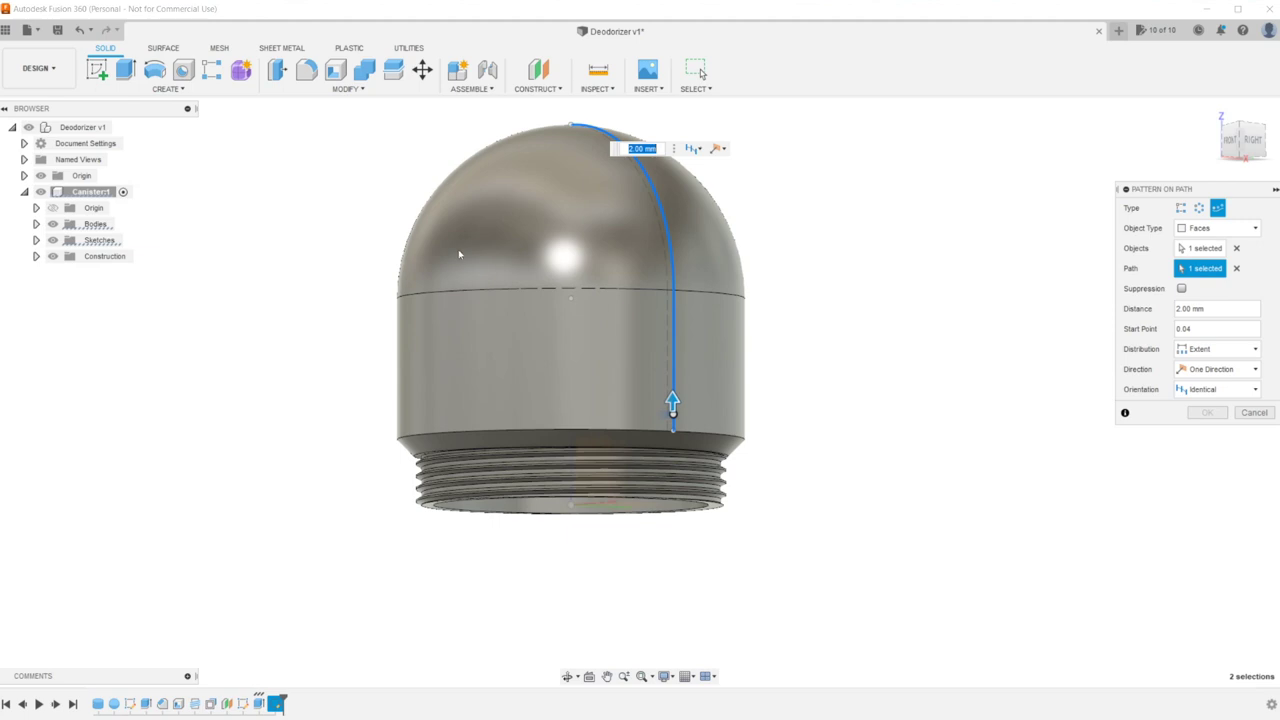
{"action": "type", "text": "8.5"}
{"action": "key", "text": "Return"}
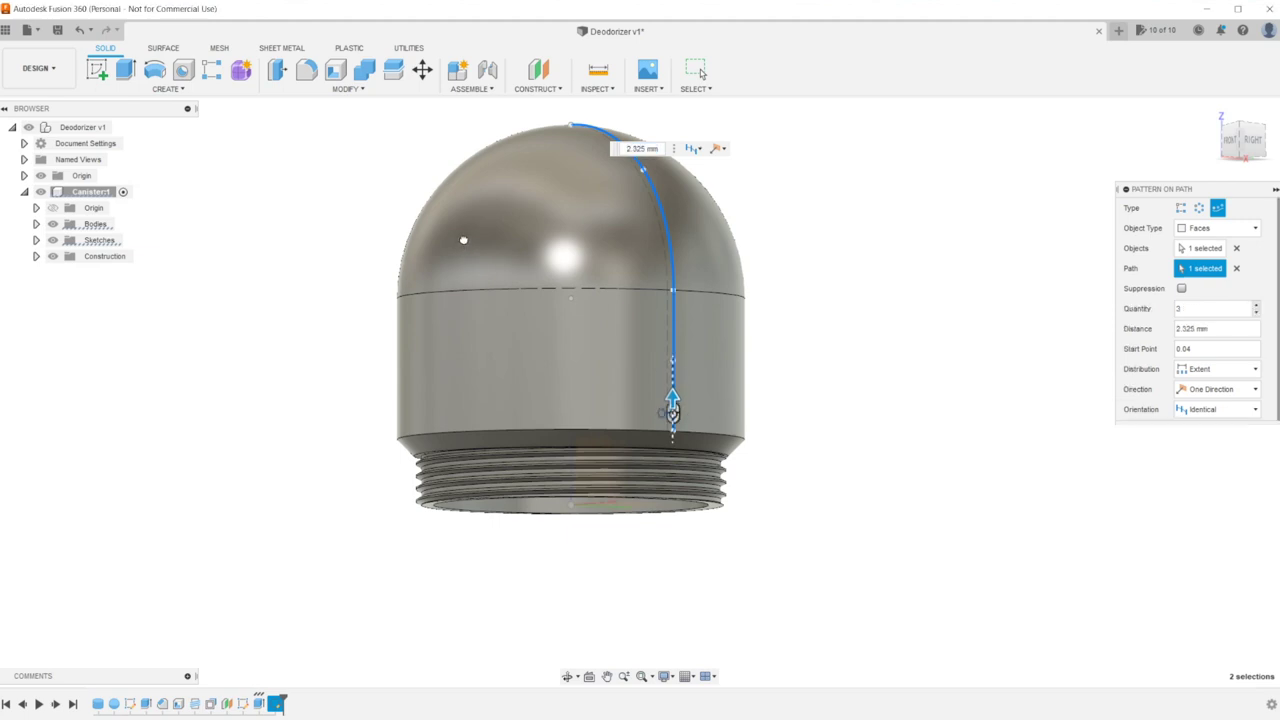
{"action": "left_click_drag", "start_coordinate": [672, 348], "coordinate": [566, 126]}
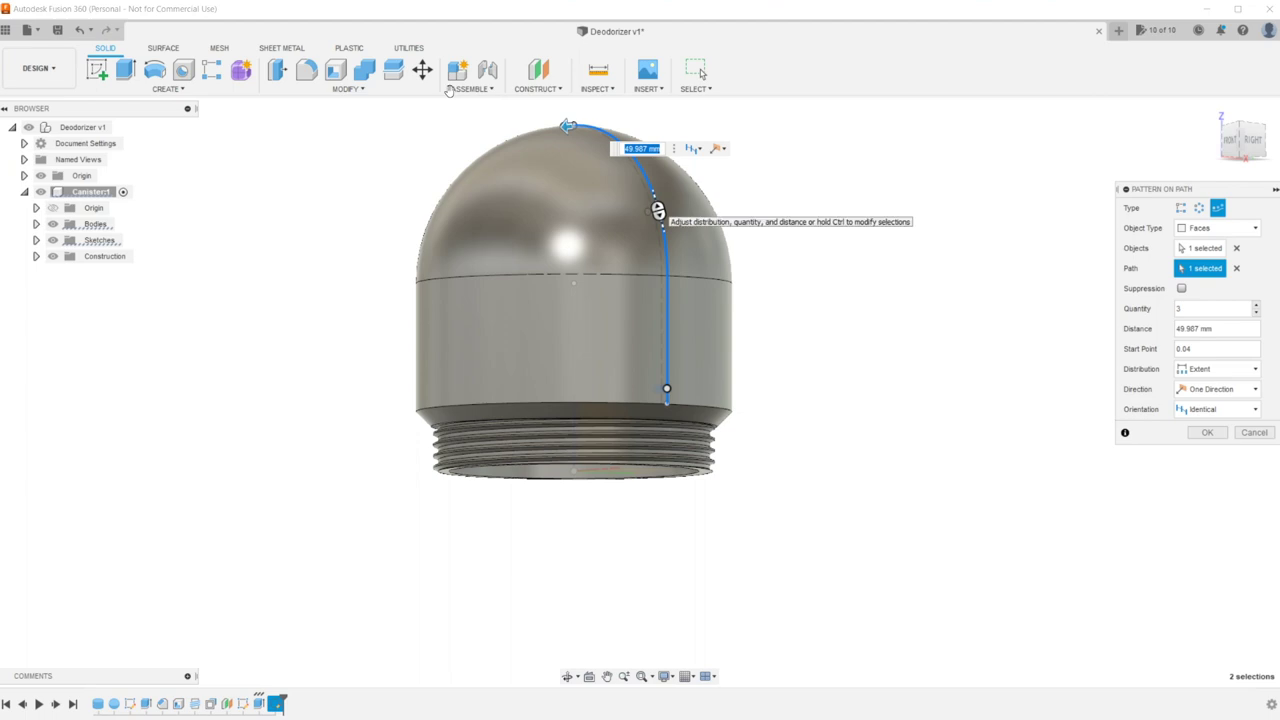
Set the hole pattern's quantity to 10
{"action": "key", "text": "Tab"}
{"action": "type", "text": "5"}
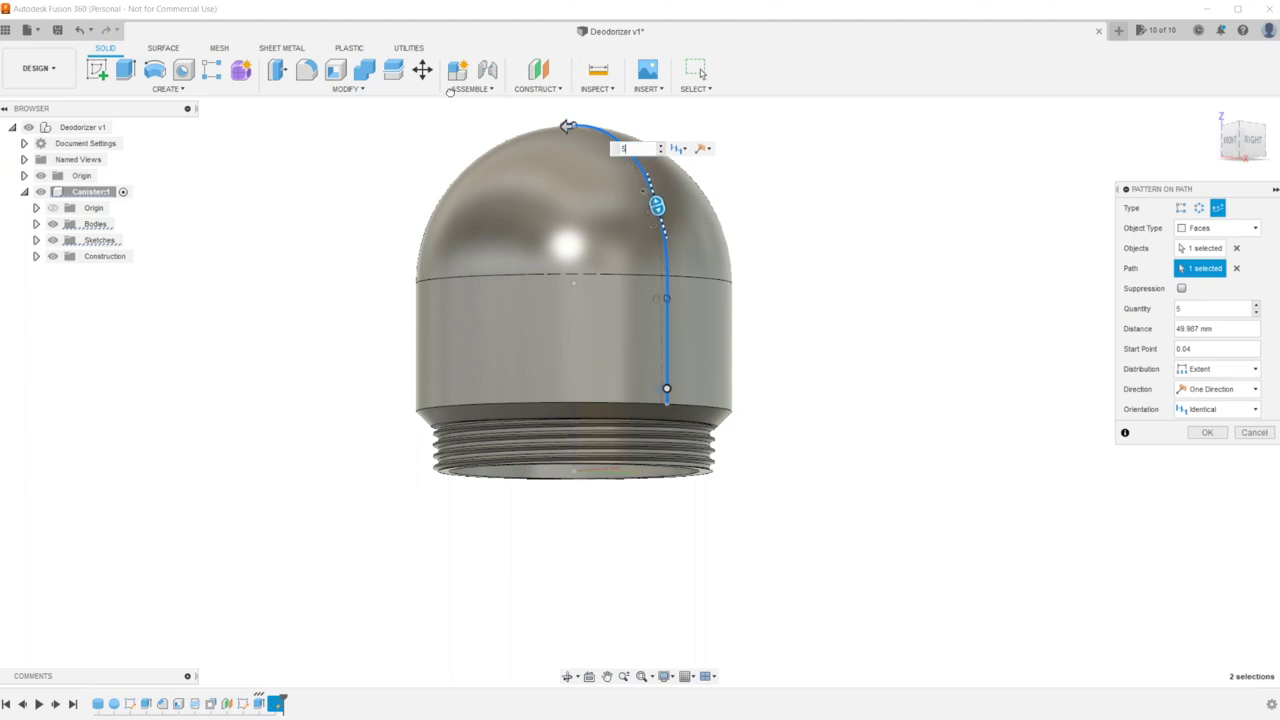
{"action": "left_click_drag", "start_coordinate": [453, 108], "coordinate": [440, 76]}
{"action": "key", "text": "Up"}
{"action": "key", "text": "Up"}
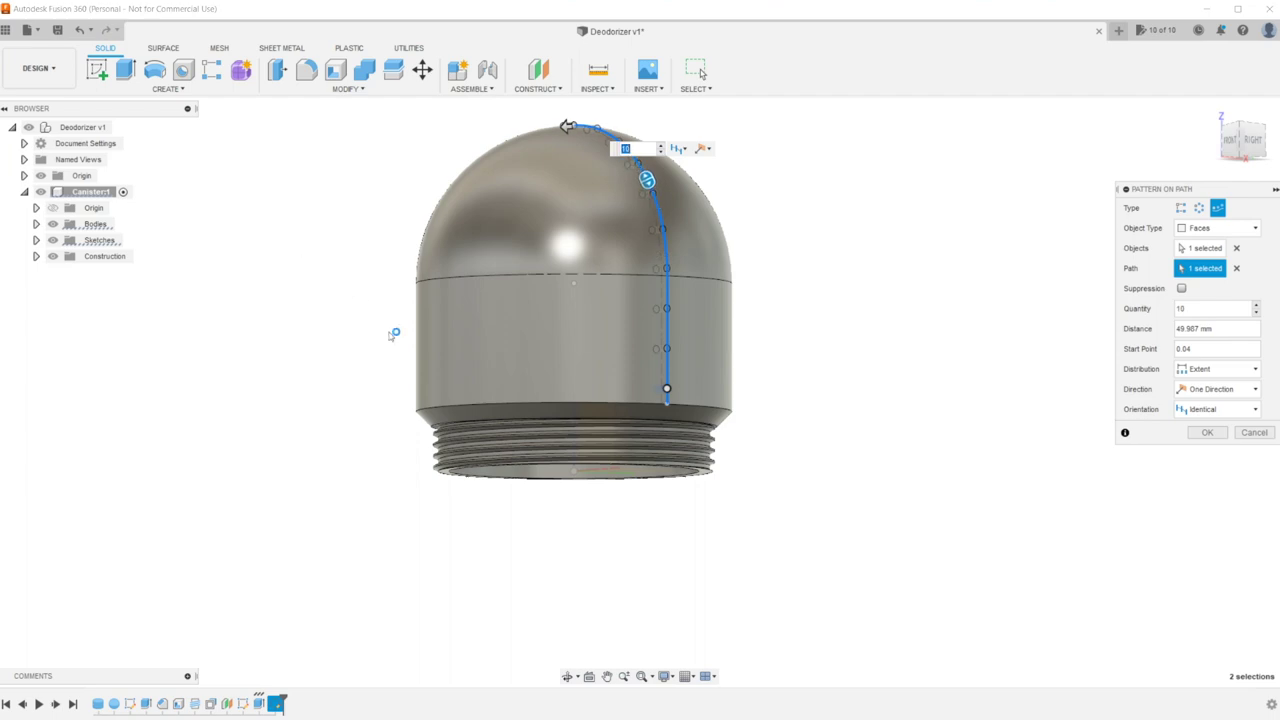
Set the hole pattern's orientation to Path Direction so the holes follow the dome's curvature
{"action": "scroll", "coordinate": [393, 335], "scroll_direction": "up", "scroll_amount": 3}
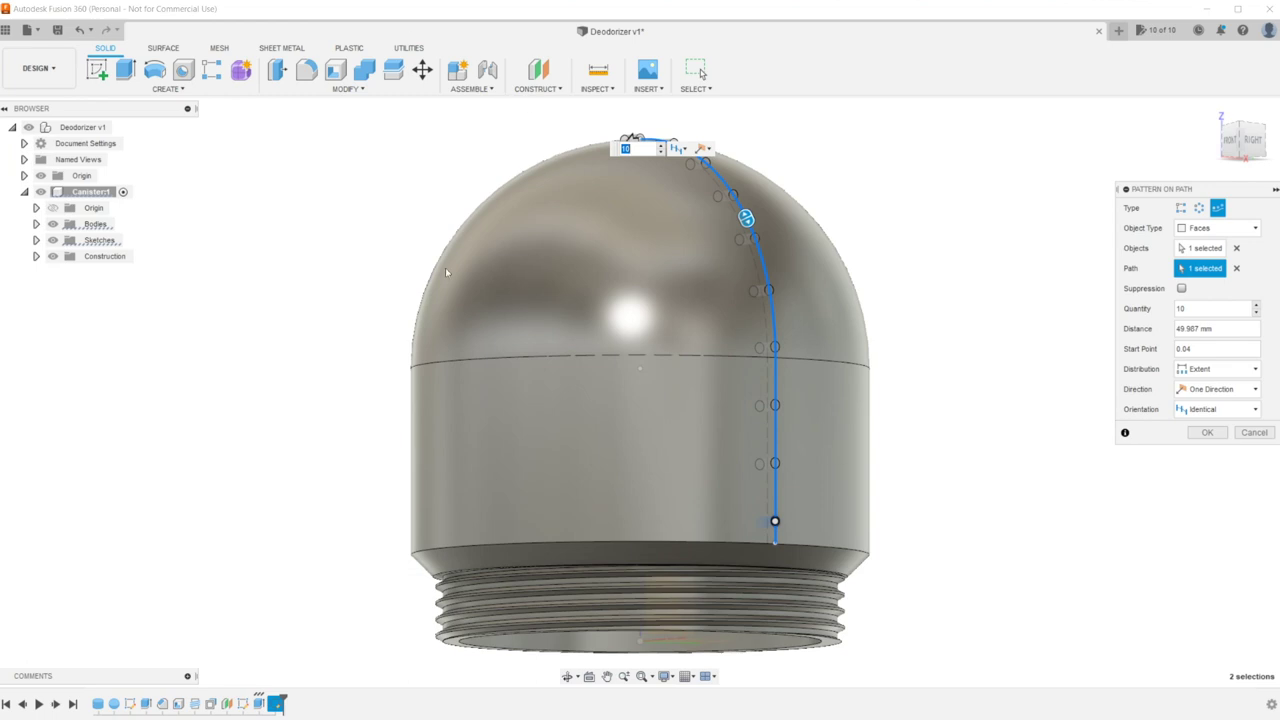
{"action": "middle_click_drag", "start_coordinate": [446, 270], "coordinate": [491, 278], "text": "shift"}
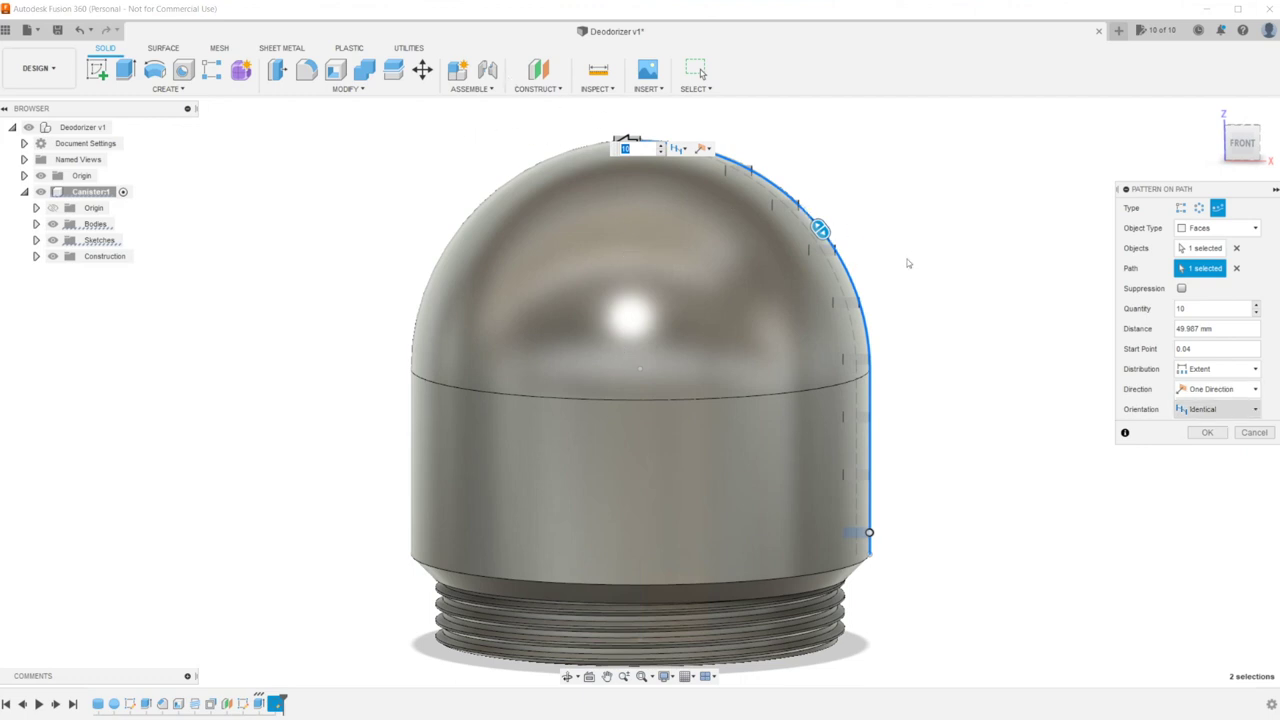
{"action": "left_click", "coordinate": [1217, 409]}
{"action": "left_click", "coordinate": [1208, 443]}
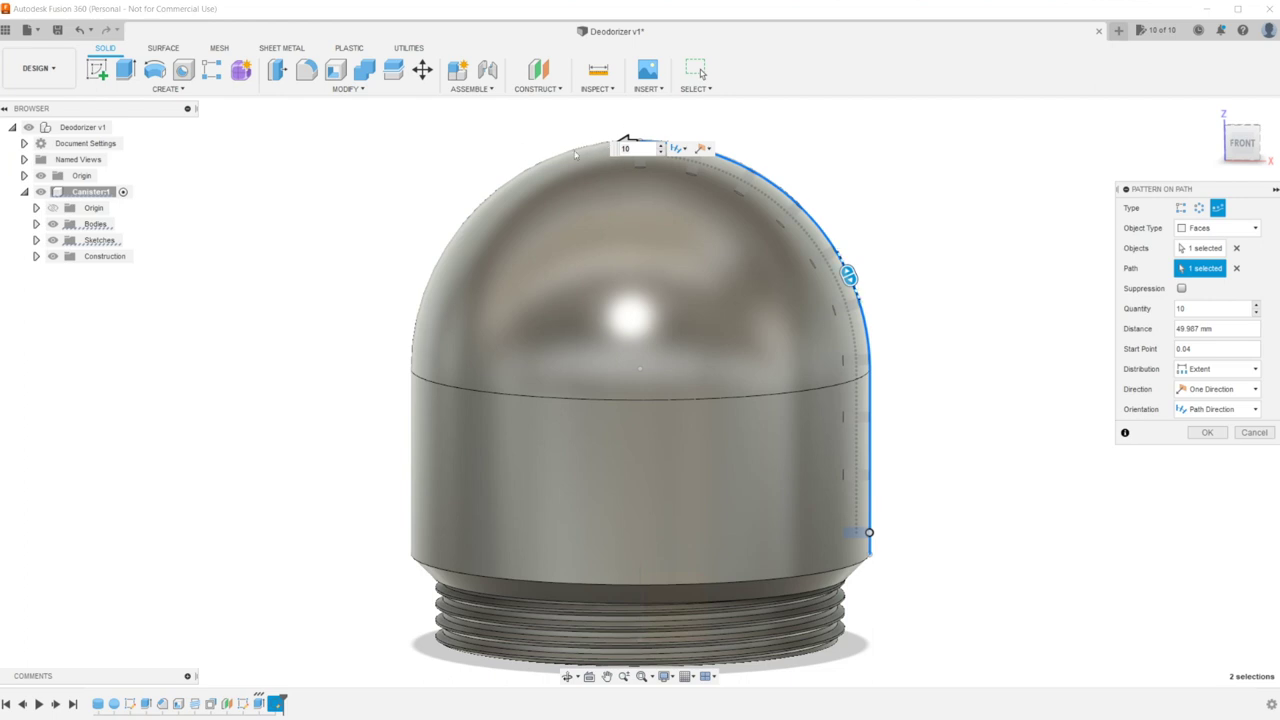
Try larger quantities of 12 and 18 for the hole pattern and view the preview at an angle
{"action": "scroll", "coordinate": [557, 185], "scroll_direction": "up", "scroll_amount": 5}
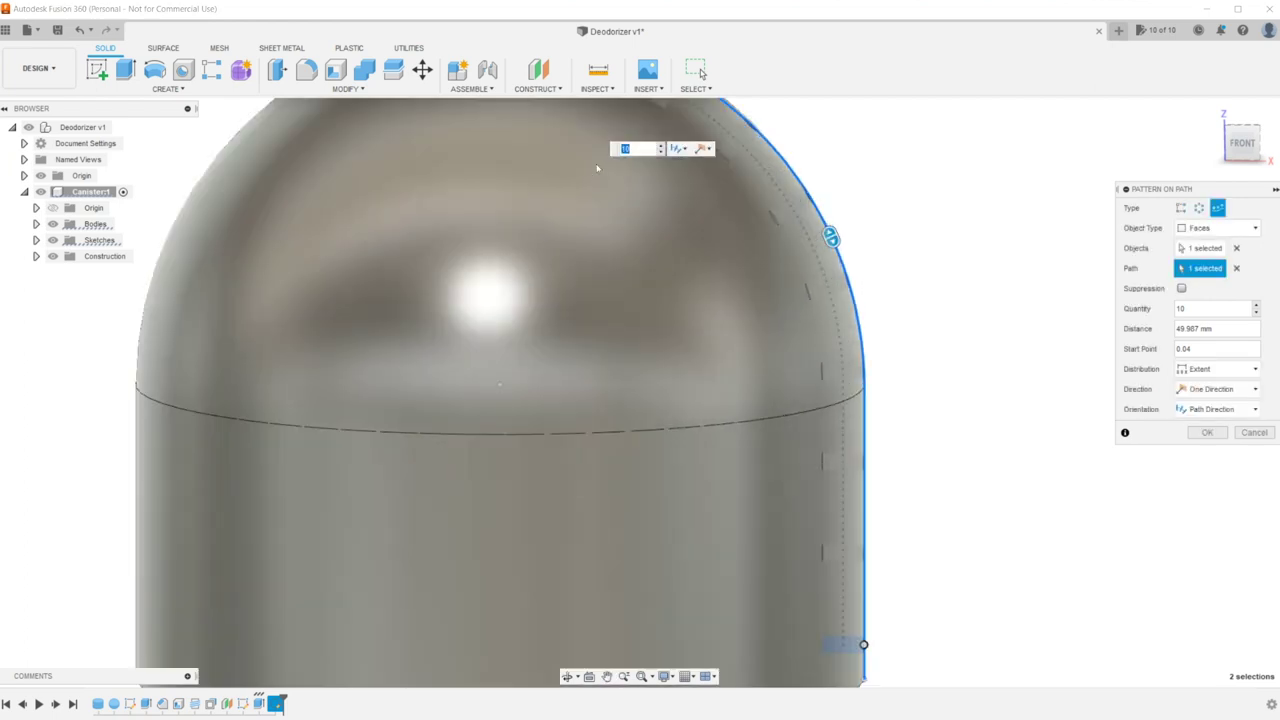
{"action": "type", "text": "12"}
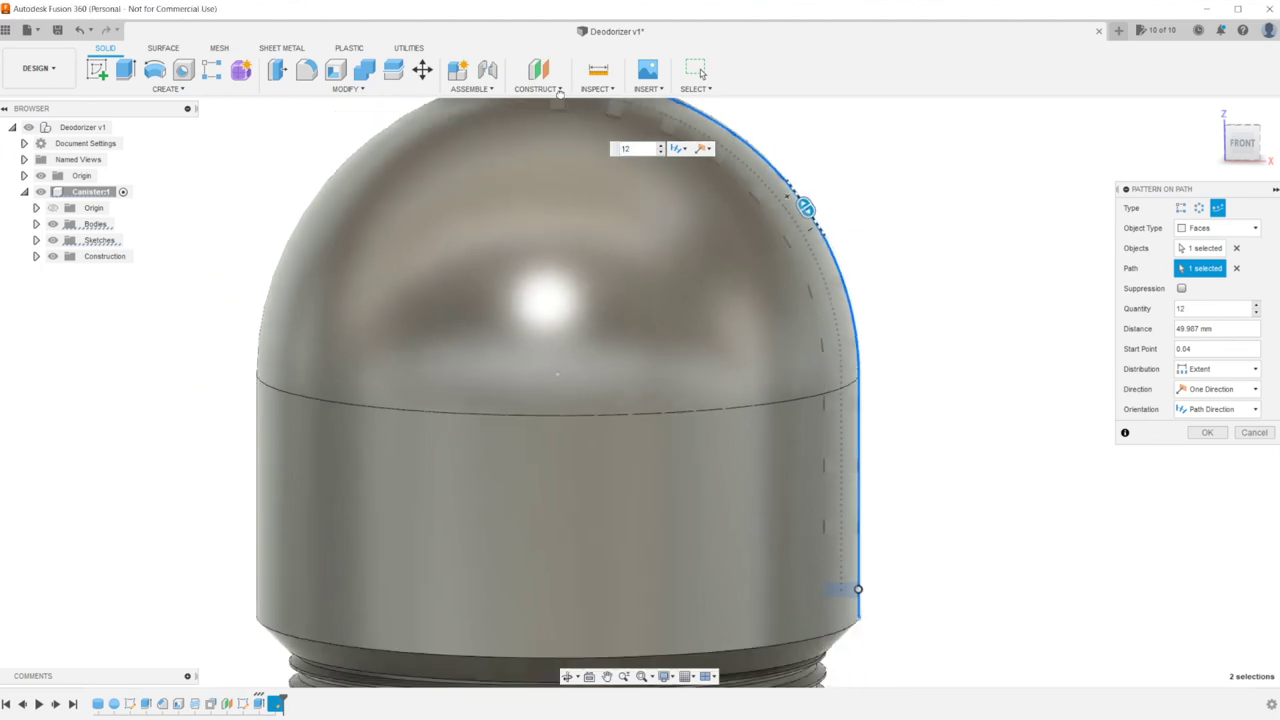
{"action": "left_click_drag", "start_coordinate": [560, 94], "coordinate": [510, 50]}
{"action": "middle_click_drag", "start_coordinate": [557, 163], "coordinate": [550, 190], "text": "shift"}
{"action": "middle_click_drag", "start_coordinate": [548, 127], "coordinate": [515, 115], "text": "shift"}
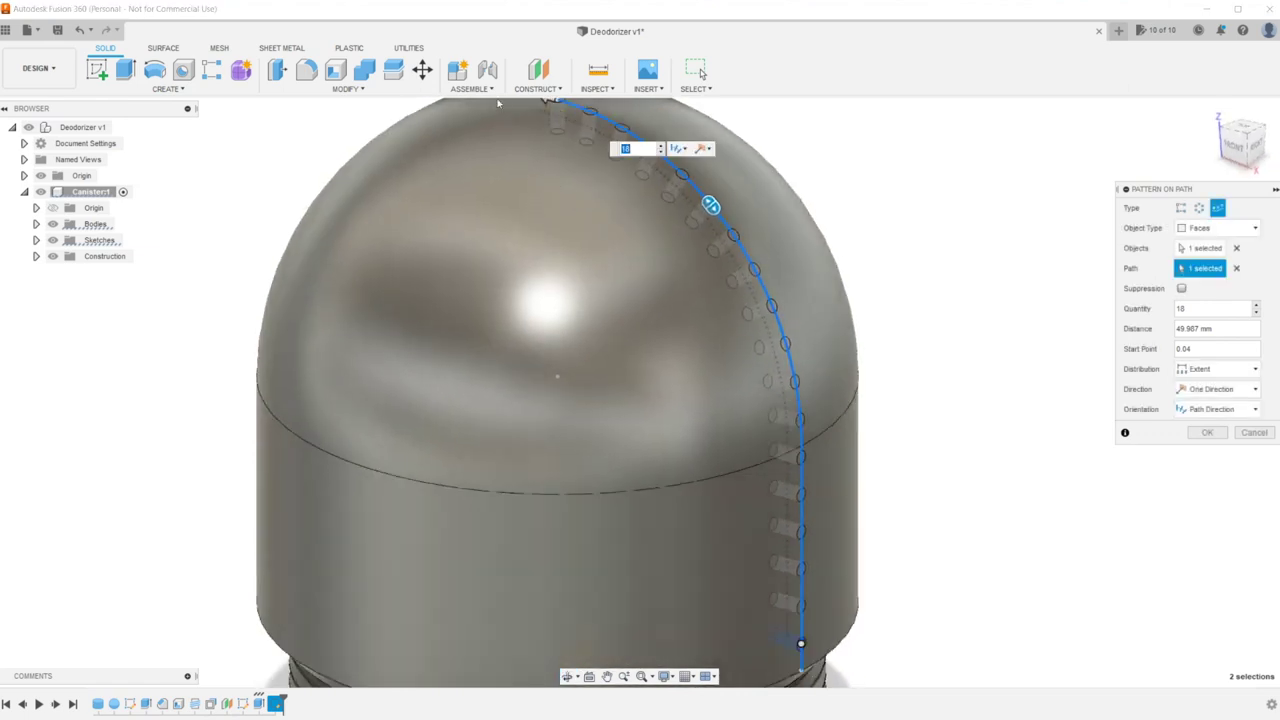
Reduce the hole pattern's quantity to 10 and complete the path pattern
{"action": "key", "text": "Down"}
{"action": "key", "text": "Down"}
{"action": "key", "text": "Down"}
{"action": "key", "text": "Down"}
{"action": "key", "text": "Down"}
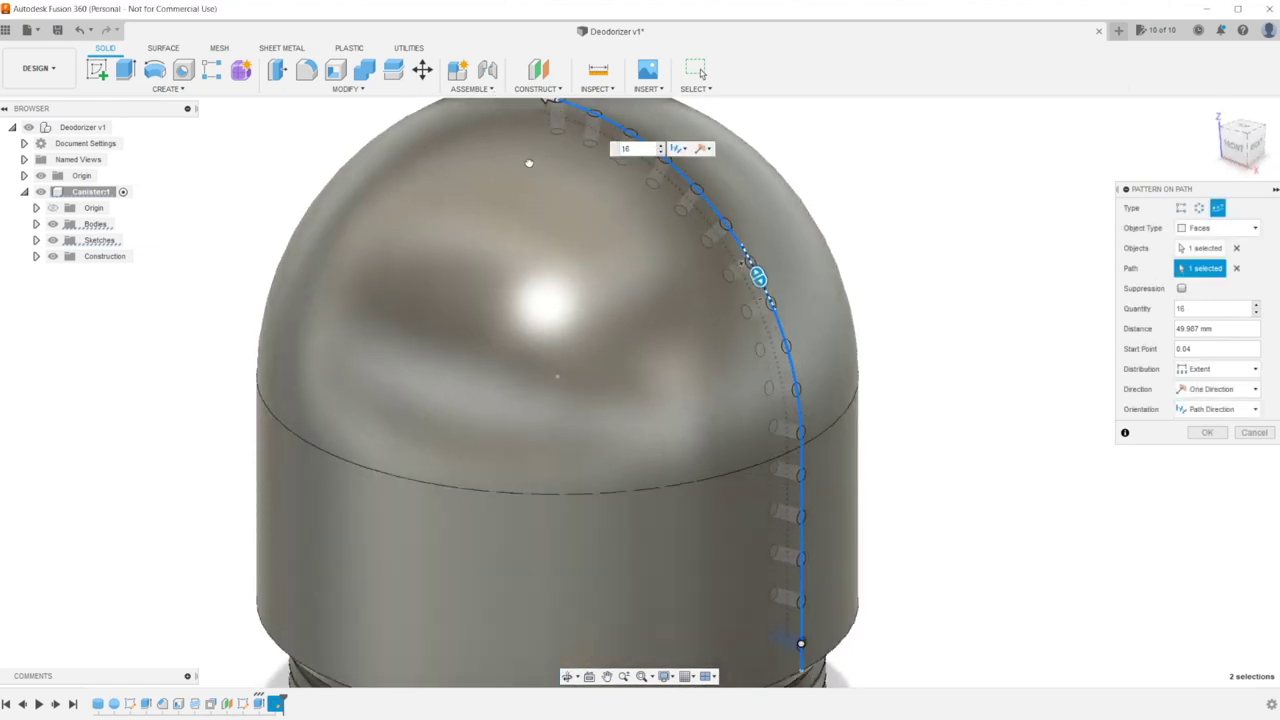
{"action": "key", "text": "Down"}
{"action": "key", "text": "Down"}
{"action": "key", "text": "Down"}
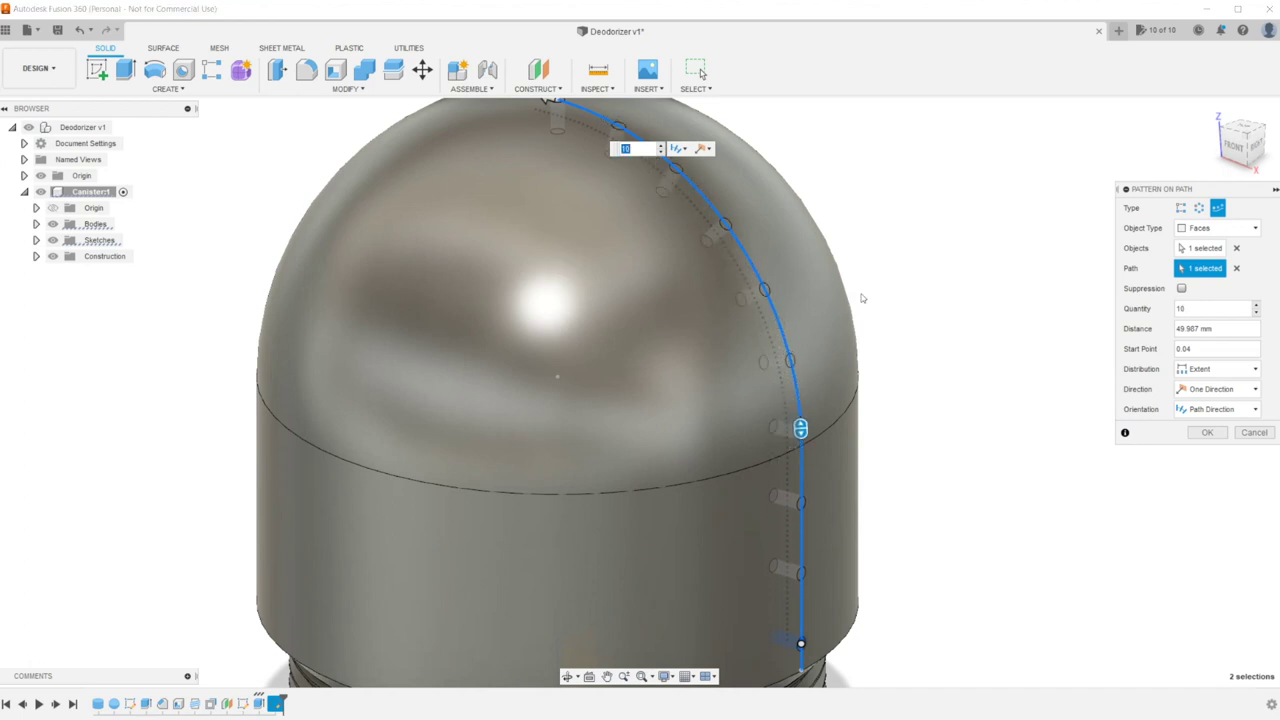
{"action": "key", "text": "Return"}
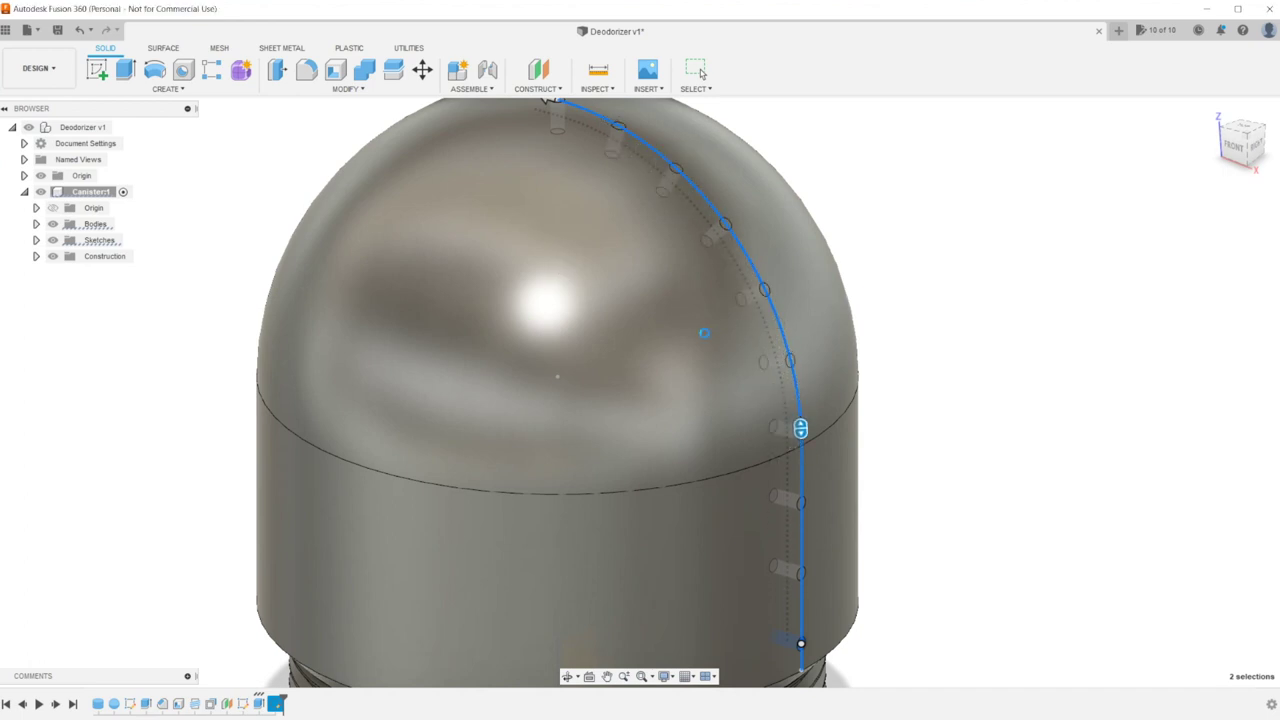
{"action": "key", "text": "Escape"}
{"action": "scroll", "coordinate": [689, 341], "scroll_direction": "down", "scroll_amount": 2}
{"action": "scroll", "coordinate": [579, 302], "scroll_direction": "down", "scroll_amount": 3}
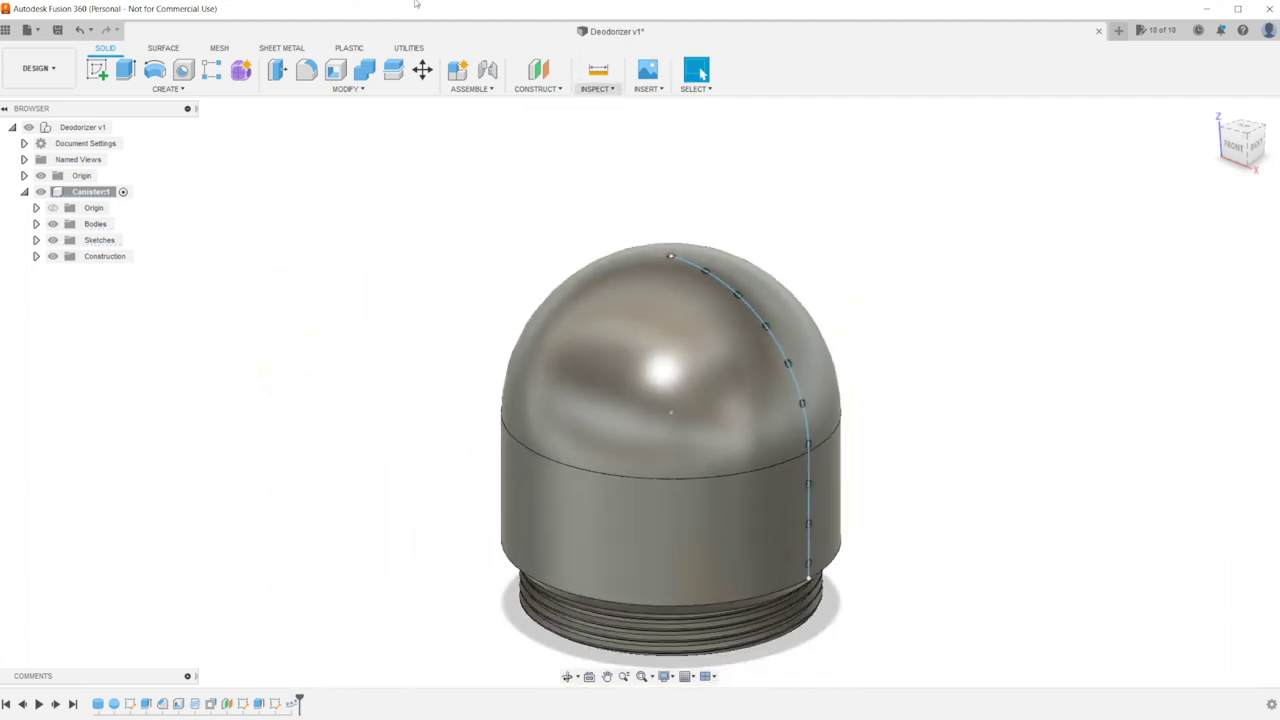
Inspect the patterned holes with a flipped section analysis on the XZ plane, accept it, and hide the analysis
{"action": "left_click", "coordinate": [597, 88]}
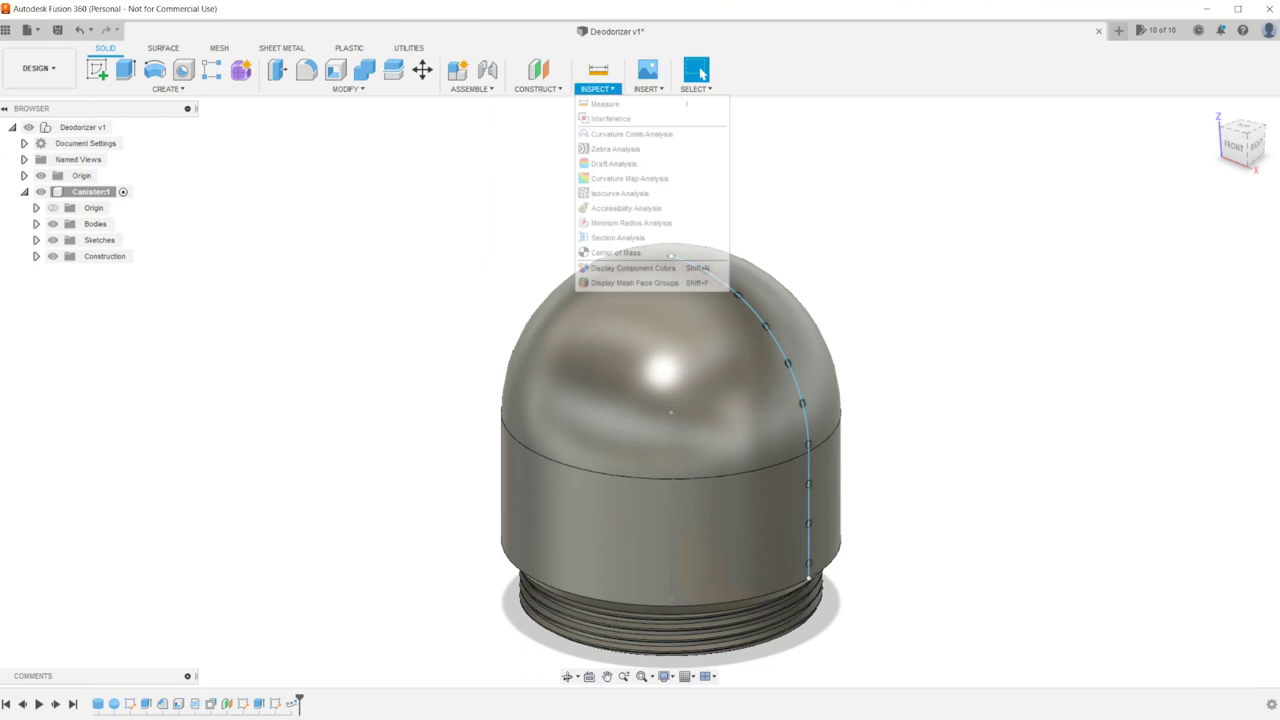
{"action": "left_click", "coordinate": [617, 237]}
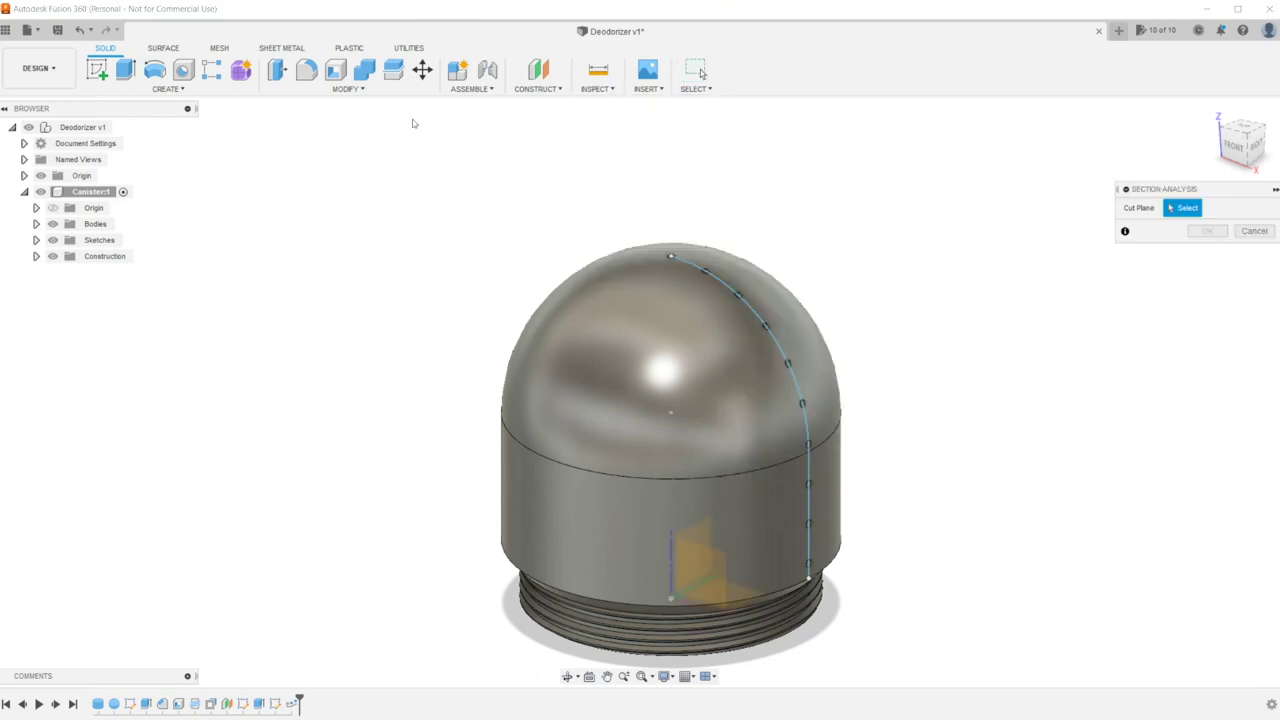
{"action": "left_click", "coordinate": [503, 389]}
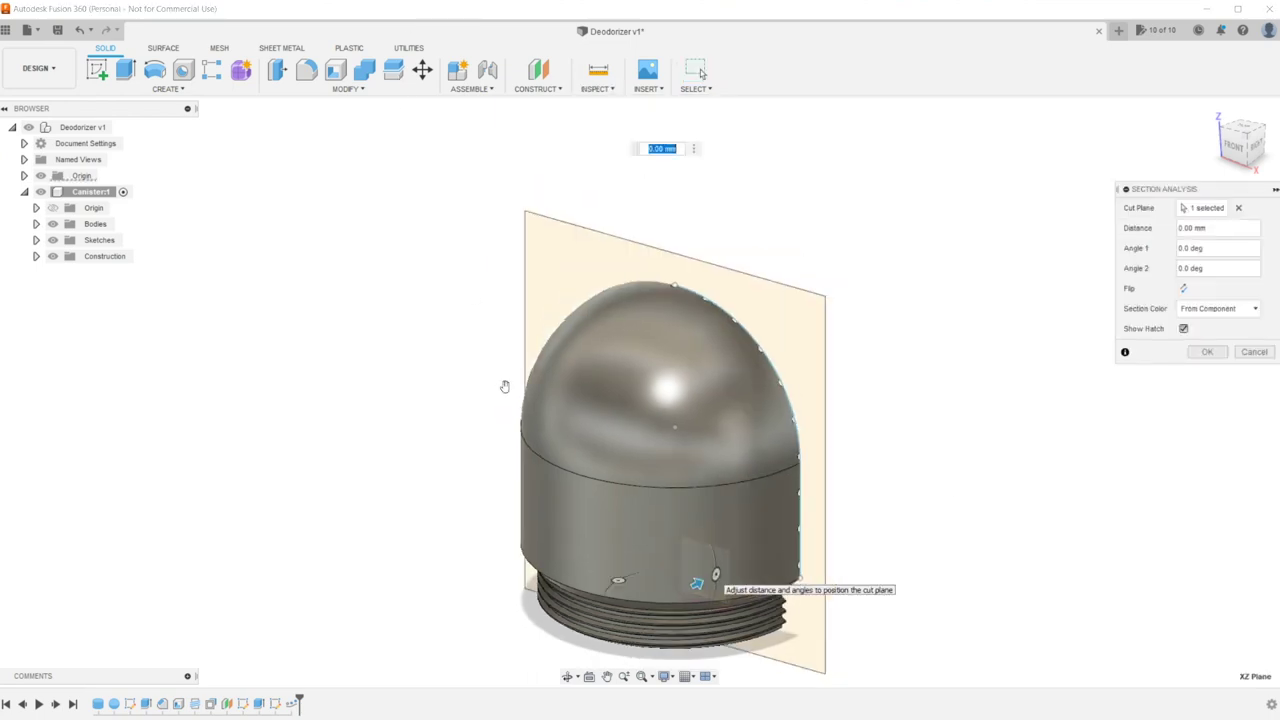
{"action": "left_click", "coordinate": [1183, 288]}
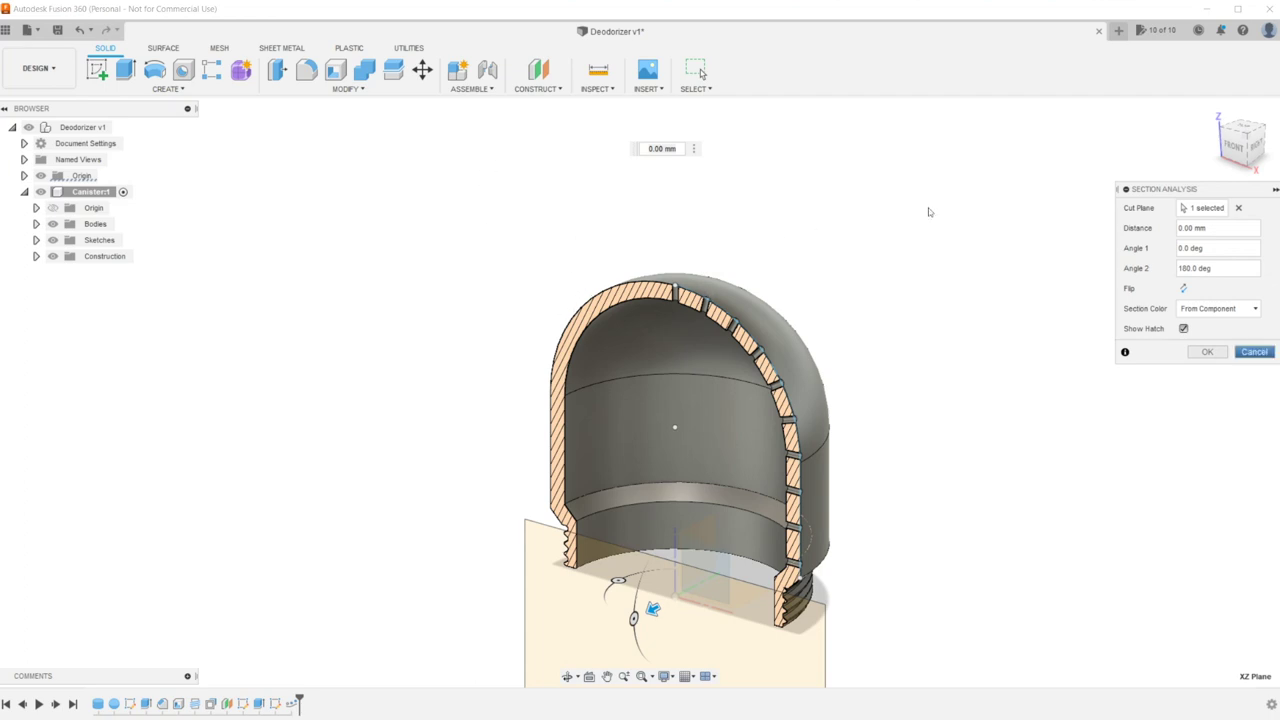
{"action": "key", "text": "Return"}
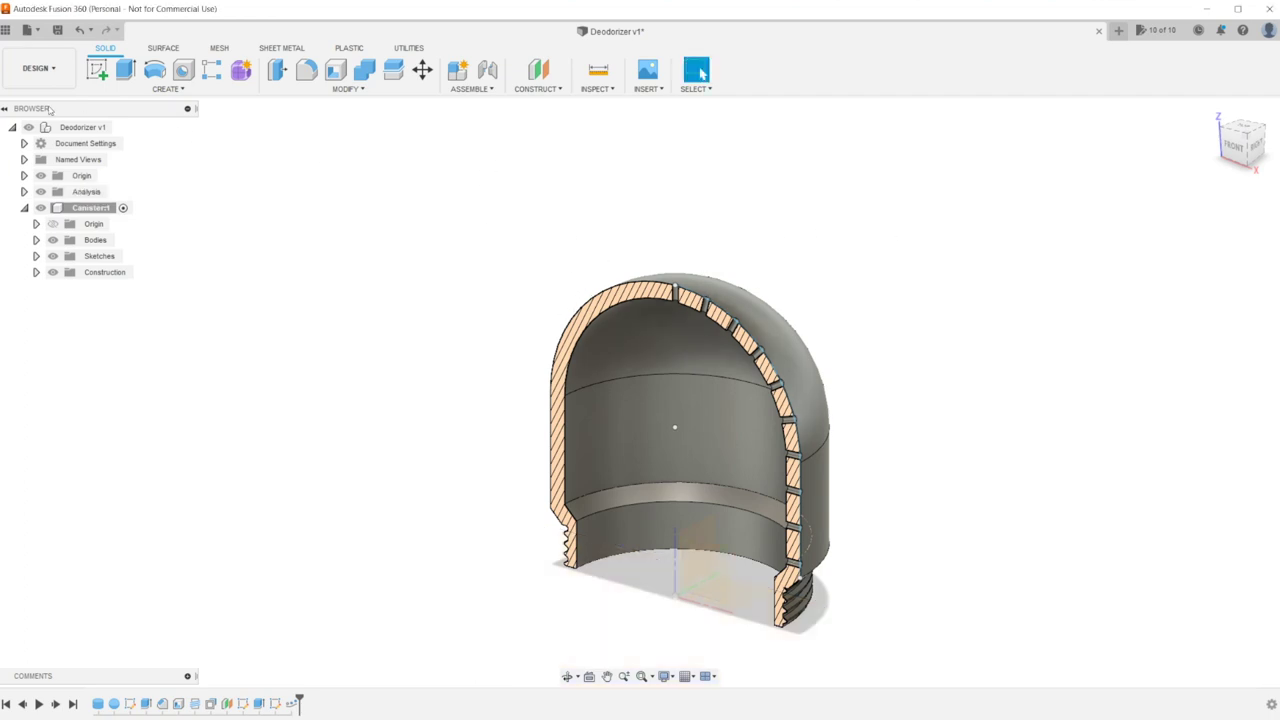
{"action": "left_click", "coordinate": [40, 191]}
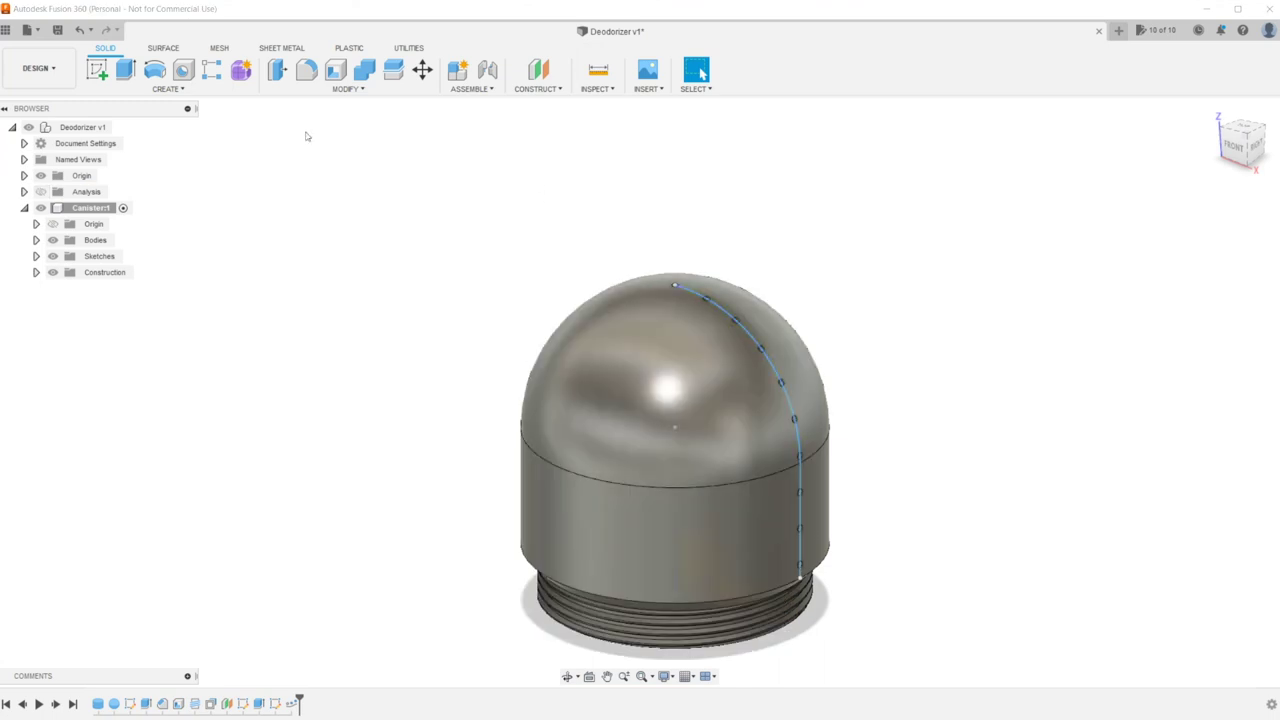
Begin a circular pattern of faces and select the hole faces from the lowest side hole up to the lower dome
{"action": "left_click", "coordinate": [165, 88]}
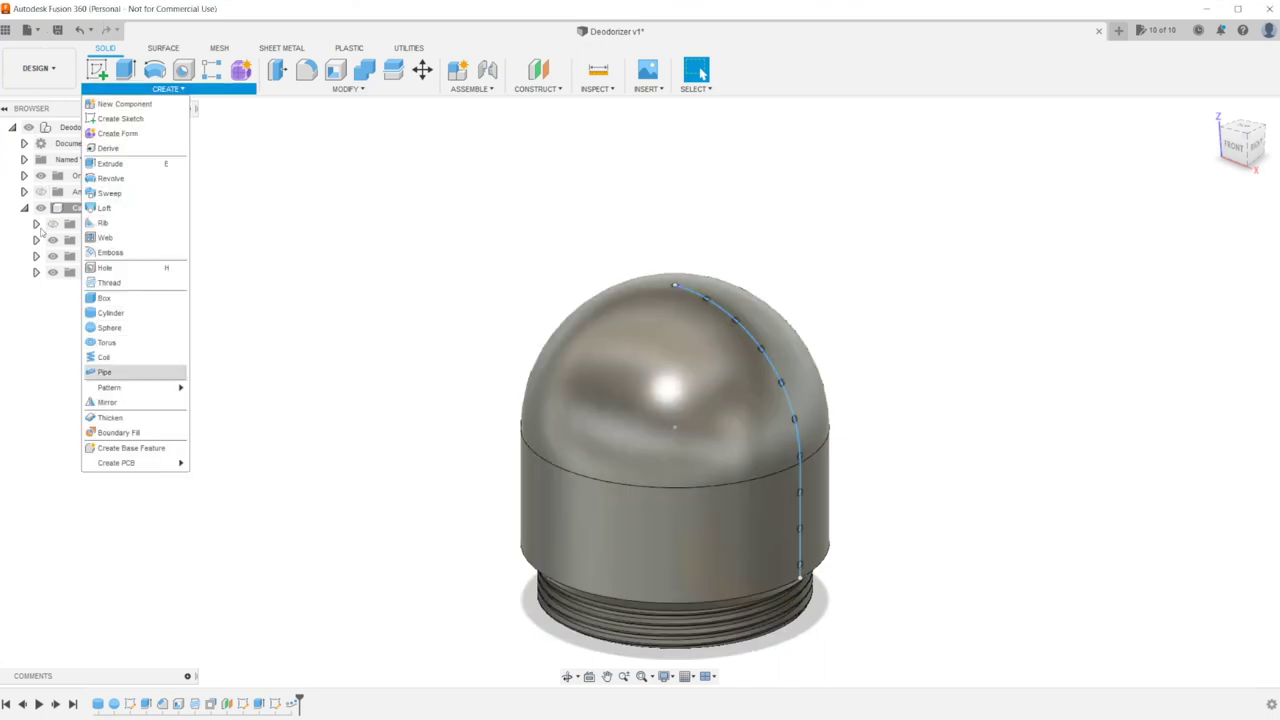
{"action": "mouse_move", "coordinate": [140, 387]}
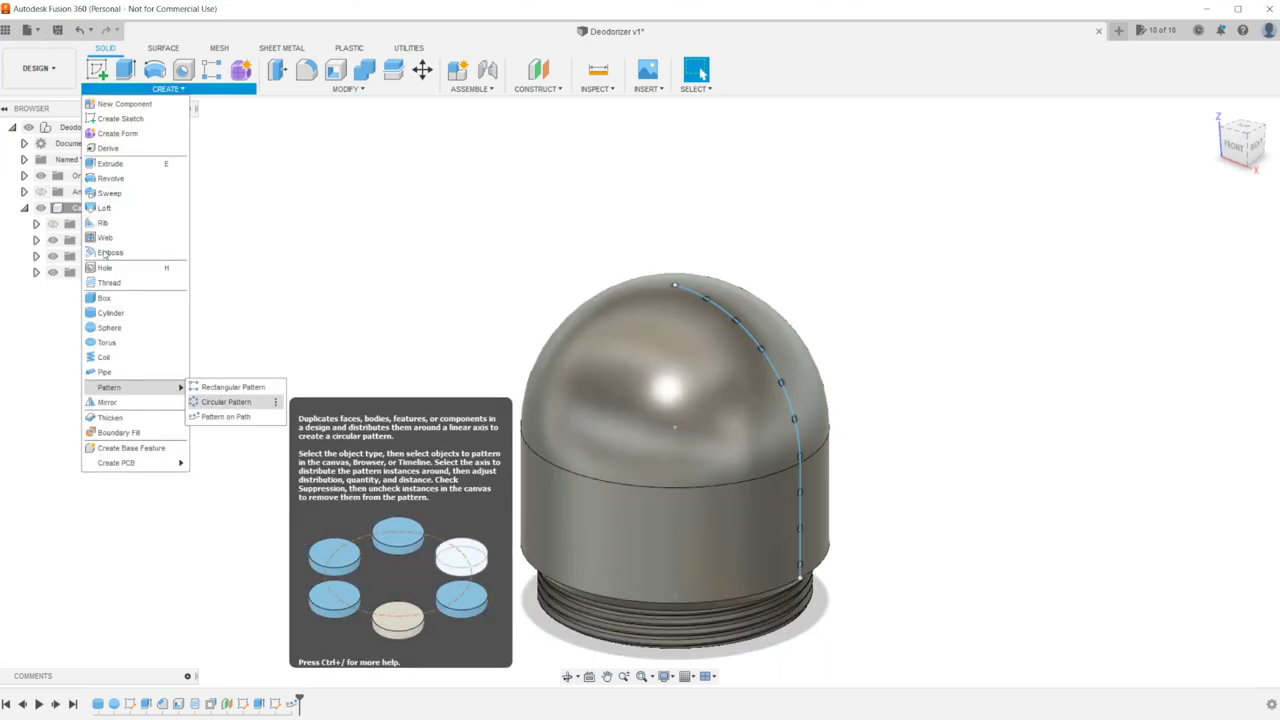
{"action": "left_click", "coordinate": [226, 401]}
{"action": "scroll", "coordinate": [576, 384], "scroll_direction": "up", "scroll_amount": 5}
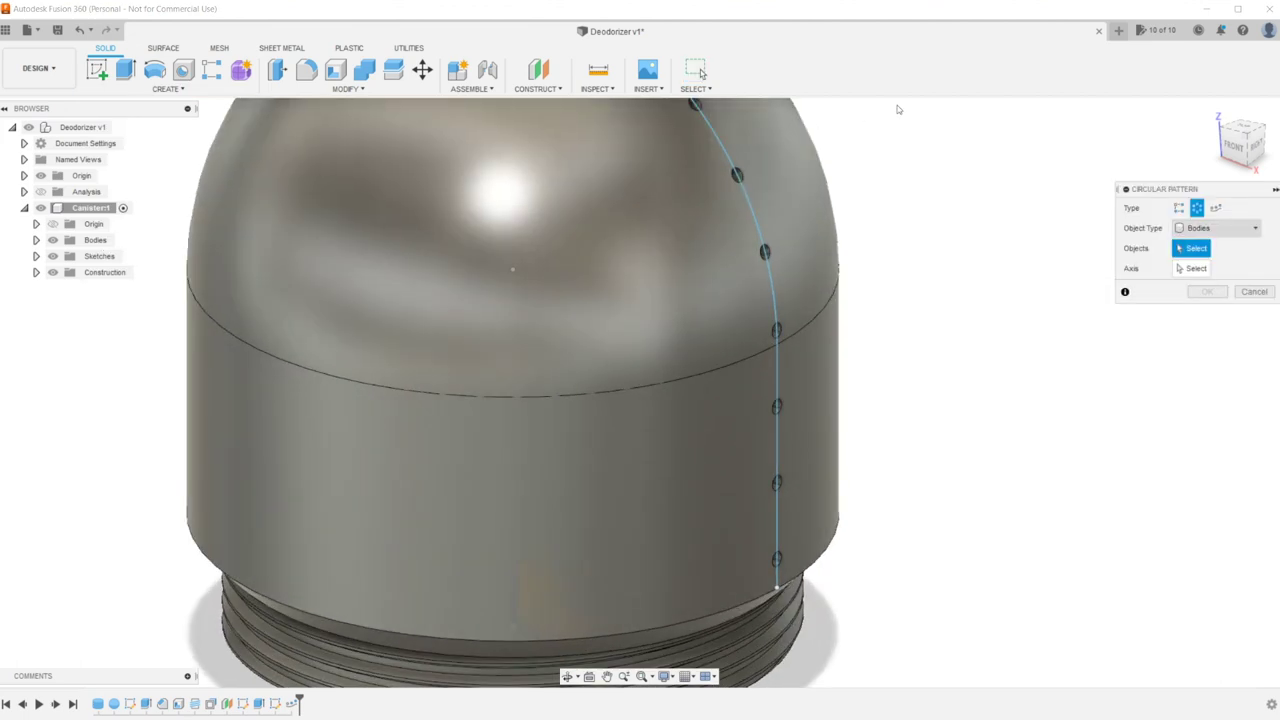
{"action": "left_click", "coordinate": [1228, 228]}
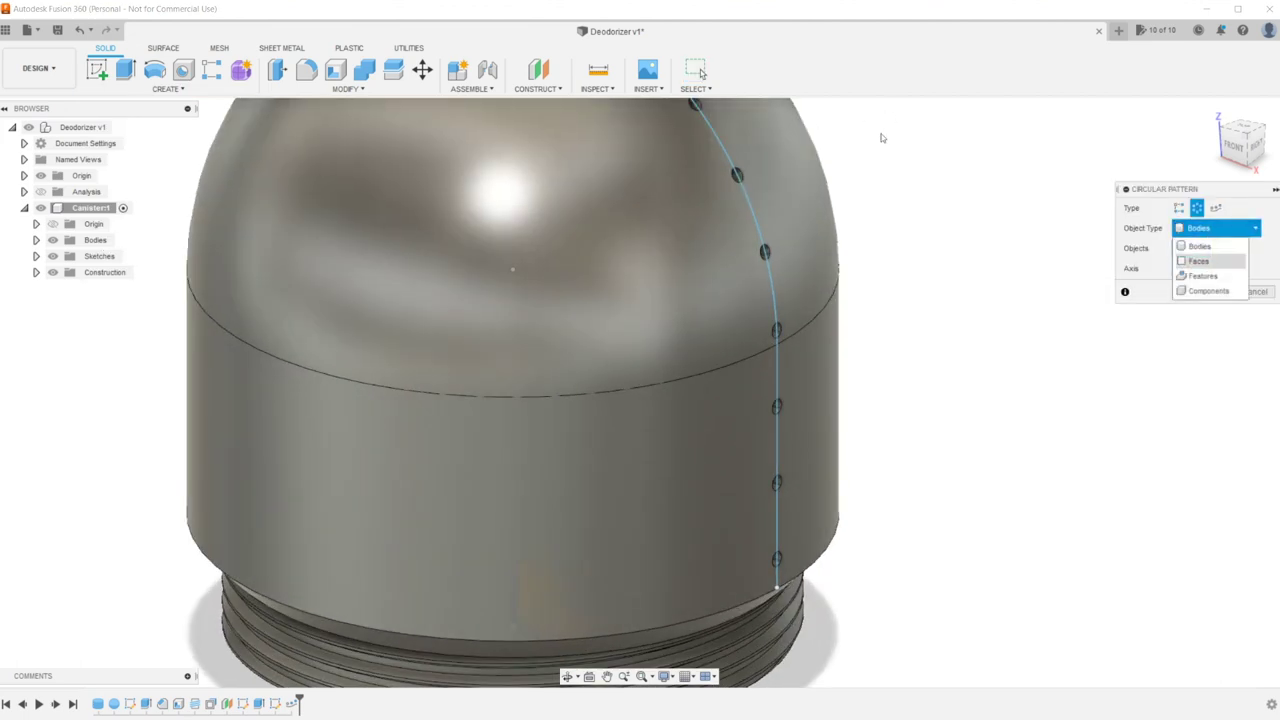
{"action": "key", "text": "Return"}
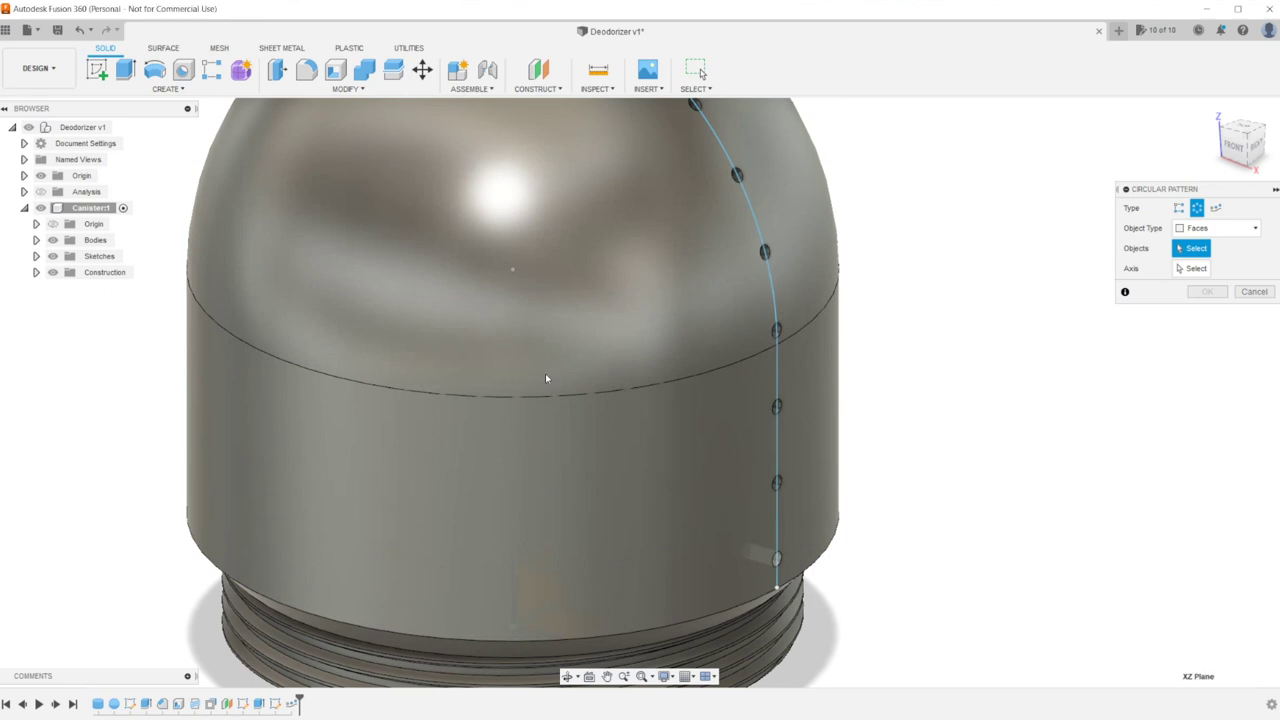
{"action": "left_click", "coordinate": [776, 558]}
{"action": "left_click", "coordinate": [776, 482]}
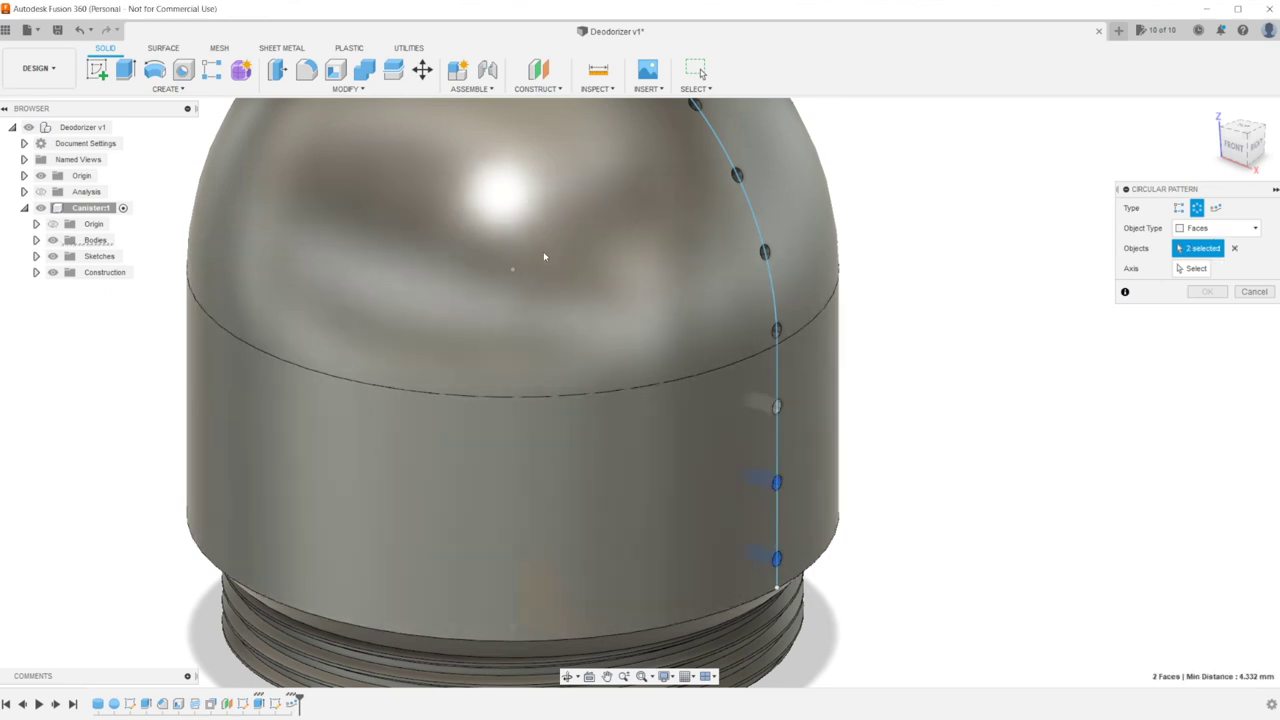
{"action": "left_click", "coordinate": [776, 406]}
{"action": "left_click", "coordinate": [776, 329]}
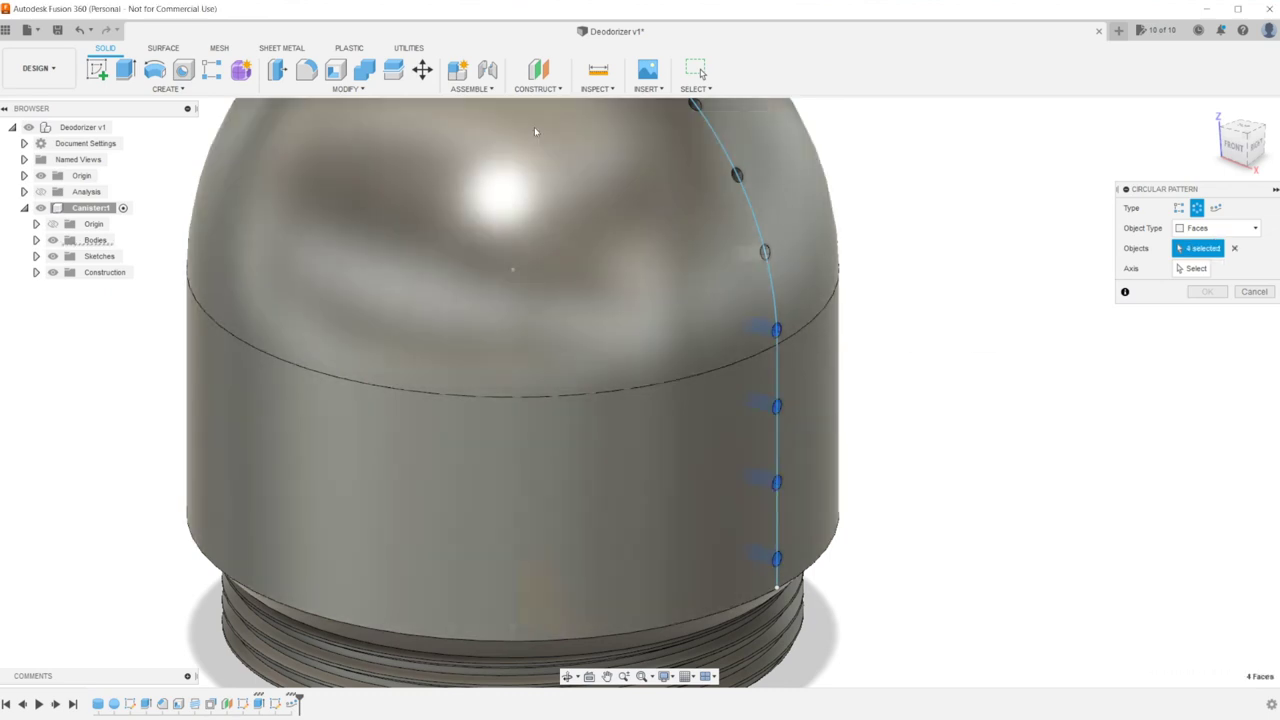
{"action": "left_click", "coordinate": [765, 252]}
Add the remaining hole faces higher on the dome to the circular pattern, leaving out the hole at the very top
{"action": "mouse_move", "coordinate": [520, 86]}
{"action": "middle_mouse_down", "text": "shift"}
{"action": "mouse_move", "coordinate": [543, 134]}
{"action": "mouse_move", "coordinate": [499, 89]}
{"action": "middle_mouse_up", "text": "shift"}
{"action": "left_click", "coordinate": [682, 167]}
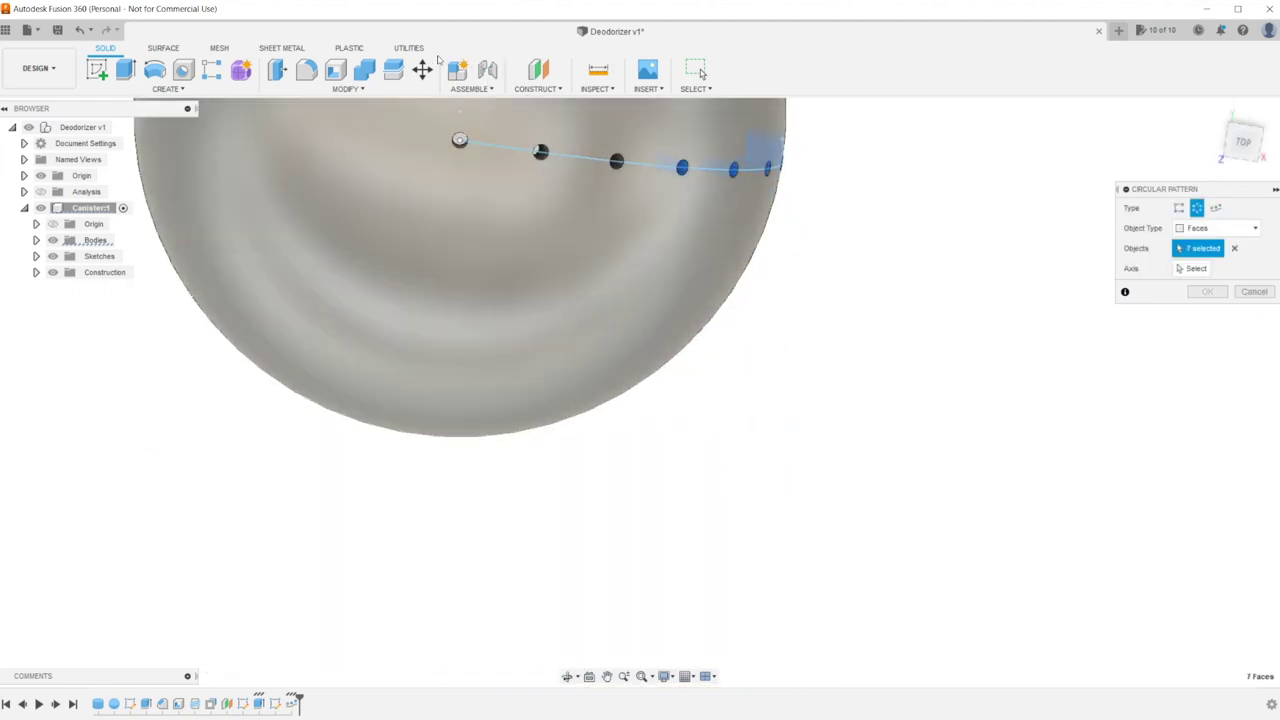
{"action": "left_click", "coordinate": [616, 161]}
{"action": "left_click", "coordinate": [540, 151]}
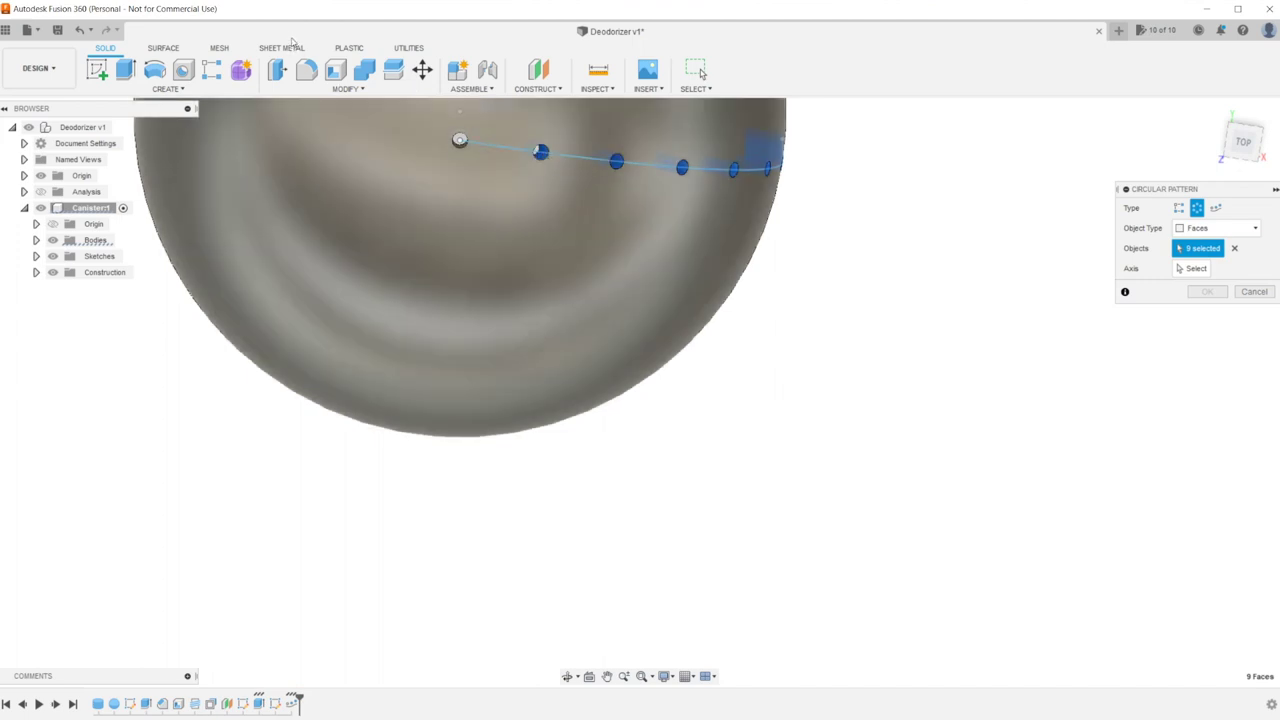
Set the vertical Z axis through the canister's centre as the circular pattern's axis
{"action": "middle_click_drag", "start_coordinate": [386, 206], "coordinate": [388, 166], "text": "shift"}
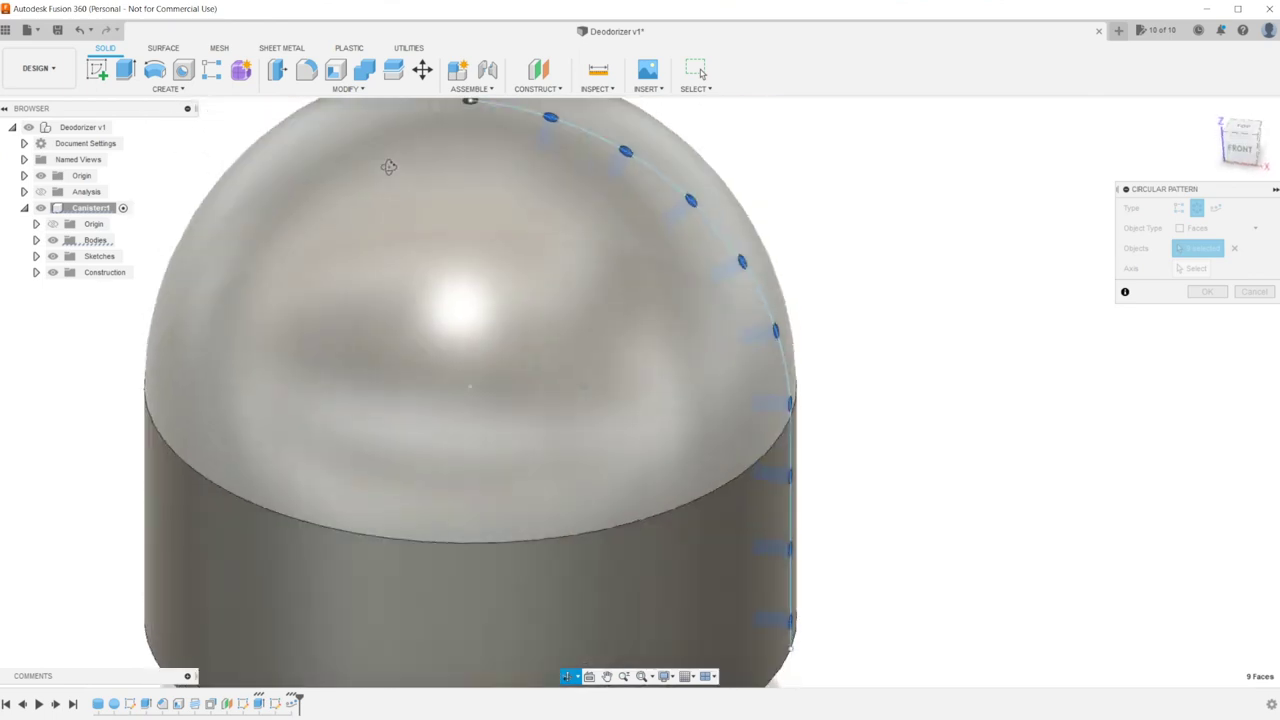
{"action": "scroll", "coordinate": [541, 293], "scroll_direction": "down", "scroll_amount": 5}
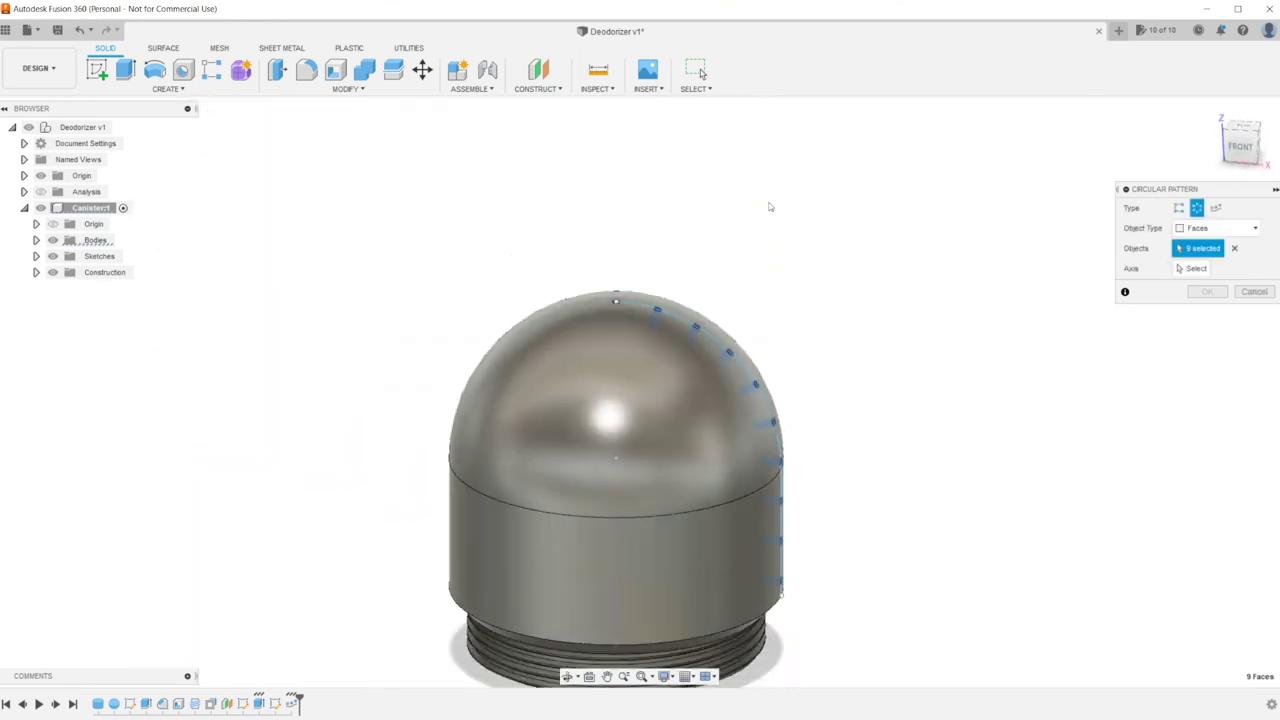
{"action": "left_click", "coordinate": [1192, 268]}
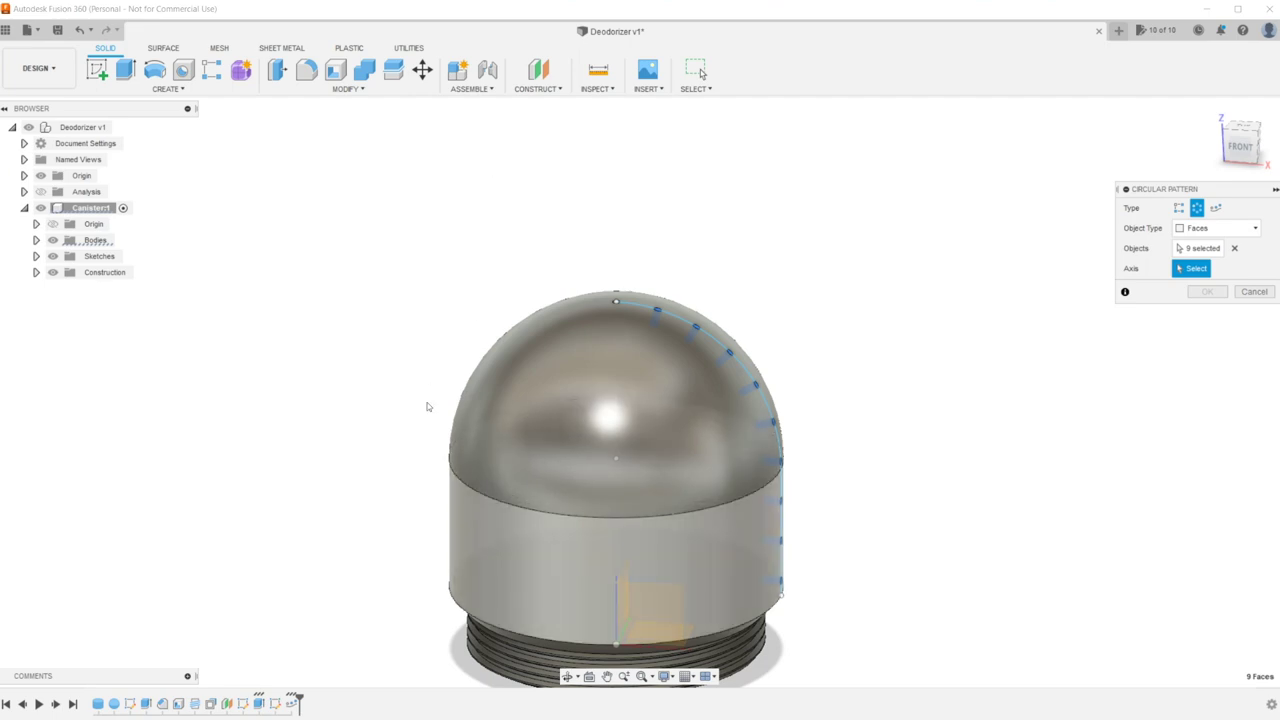
{"action": "mouse_move", "coordinate": [416, 427]}
{"action": "middle_mouse_down", "text": "shift"}
{"action": "mouse_move", "coordinate": [497, 389]}
{"action": "mouse_move", "coordinate": [497, 366]}
{"action": "mouse_move", "coordinate": [420, 330]}
{"action": "mouse_move", "coordinate": [417, 413]}
{"action": "middle_mouse_up", "text": "shift"}
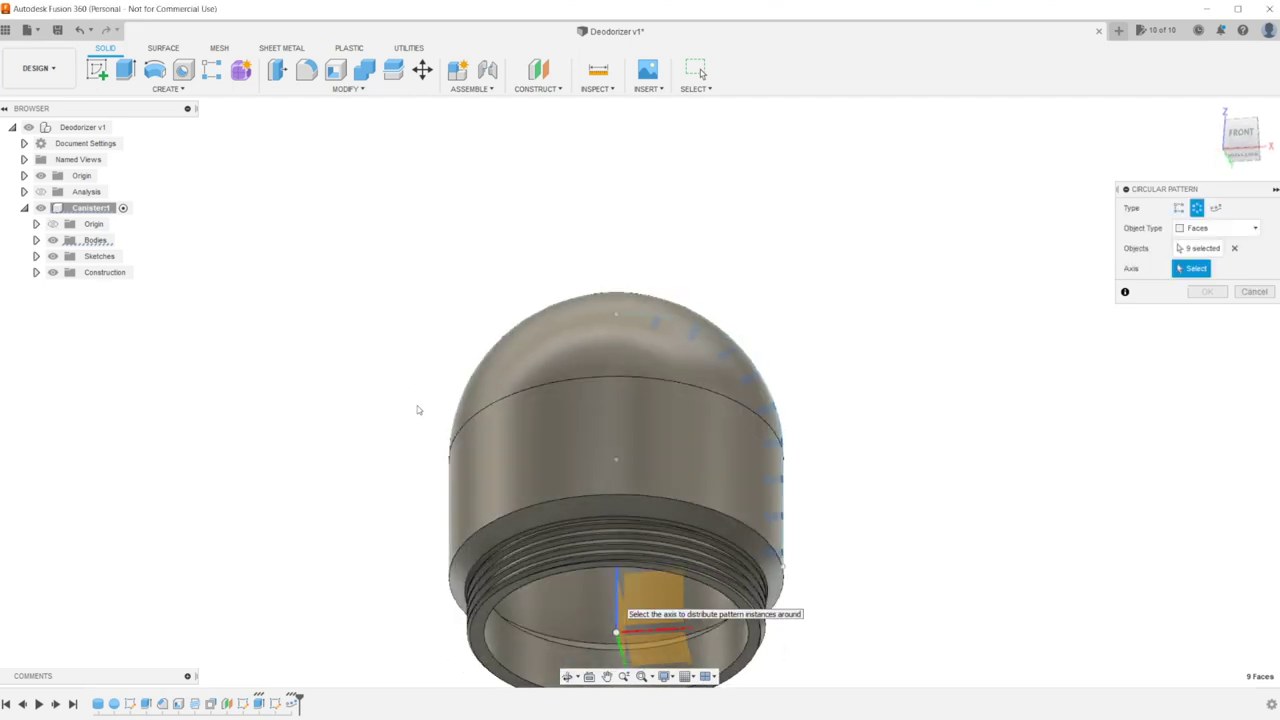
{"action": "left_click", "coordinate": [616, 598]}
{"action": "middle_click_drag", "start_coordinate": [603, 269], "coordinate": [680, 402], "text": "shift"}
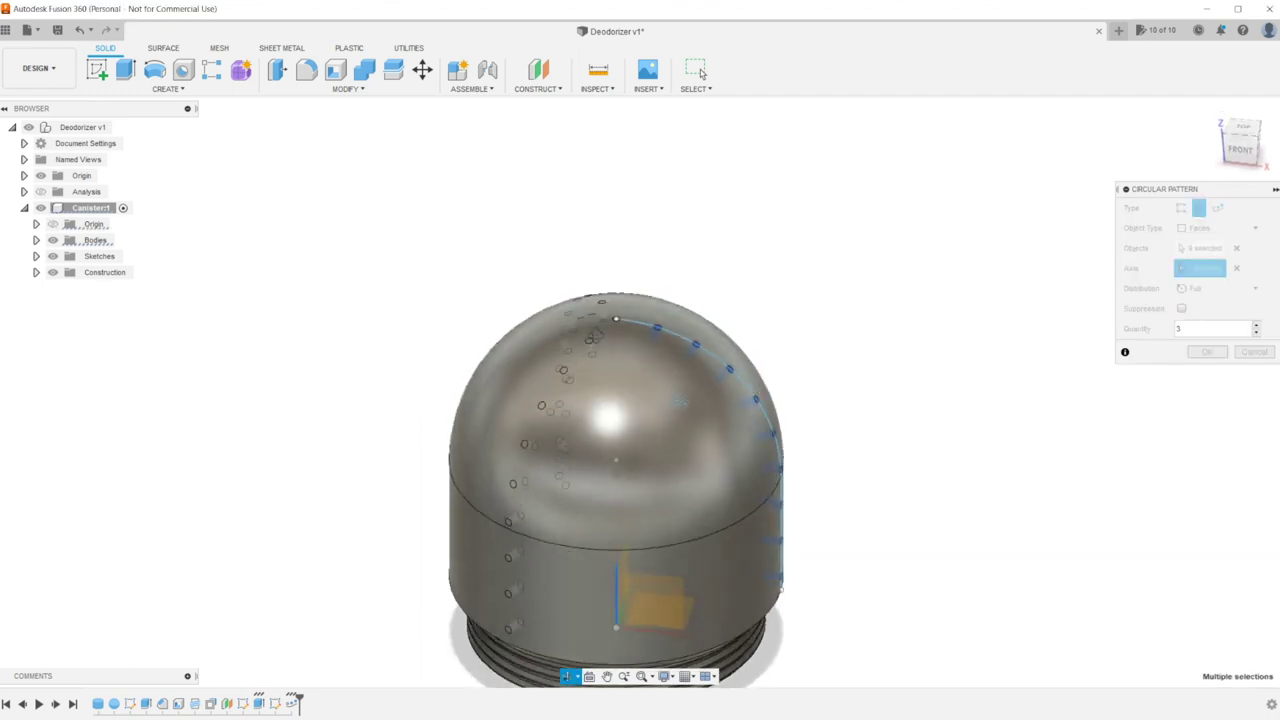
{"action": "middle_click_drag", "start_coordinate": [601, 301], "coordinate": [589, 310], "text": "shift"}
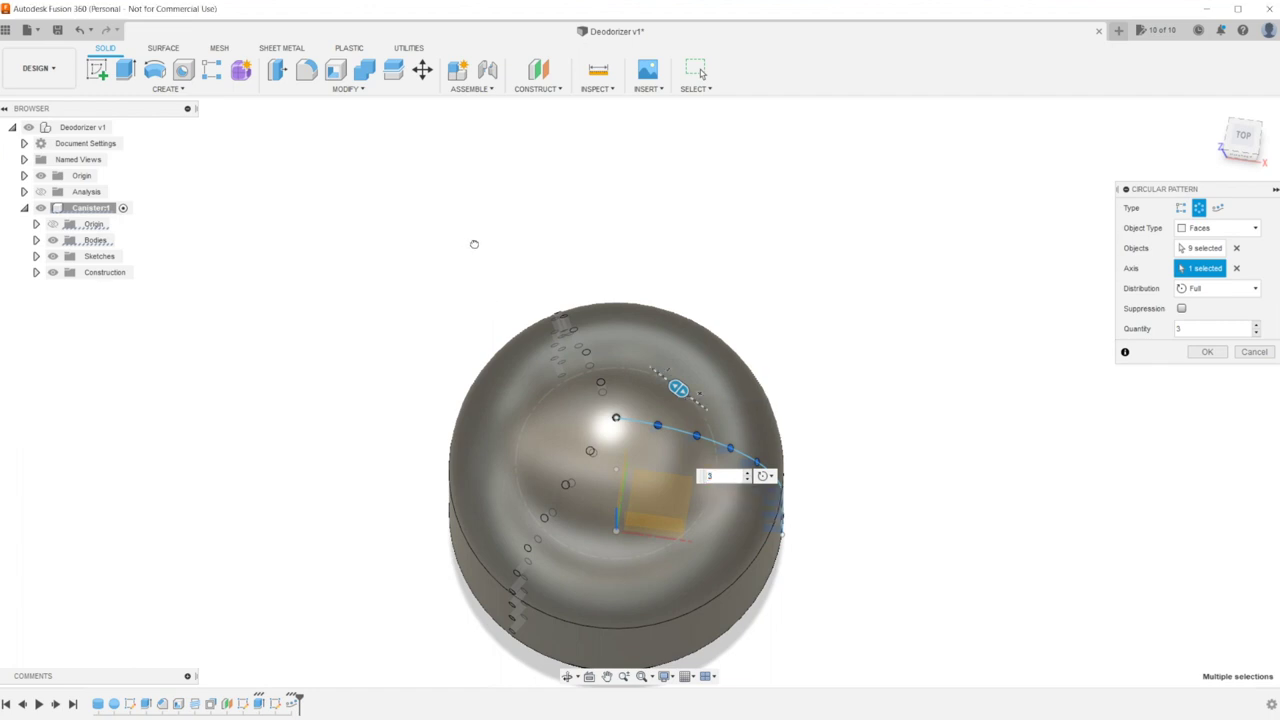
Try quantities such as 7 and 9 for the circular hole pattern while viewing the dome from above
{"action": "left_click_drag", "start_coordinate": [474, 244], "coordinate": [493, 260]}
{"action": "key", "text": "Up"}
{"action": "key", "text": "Up"}
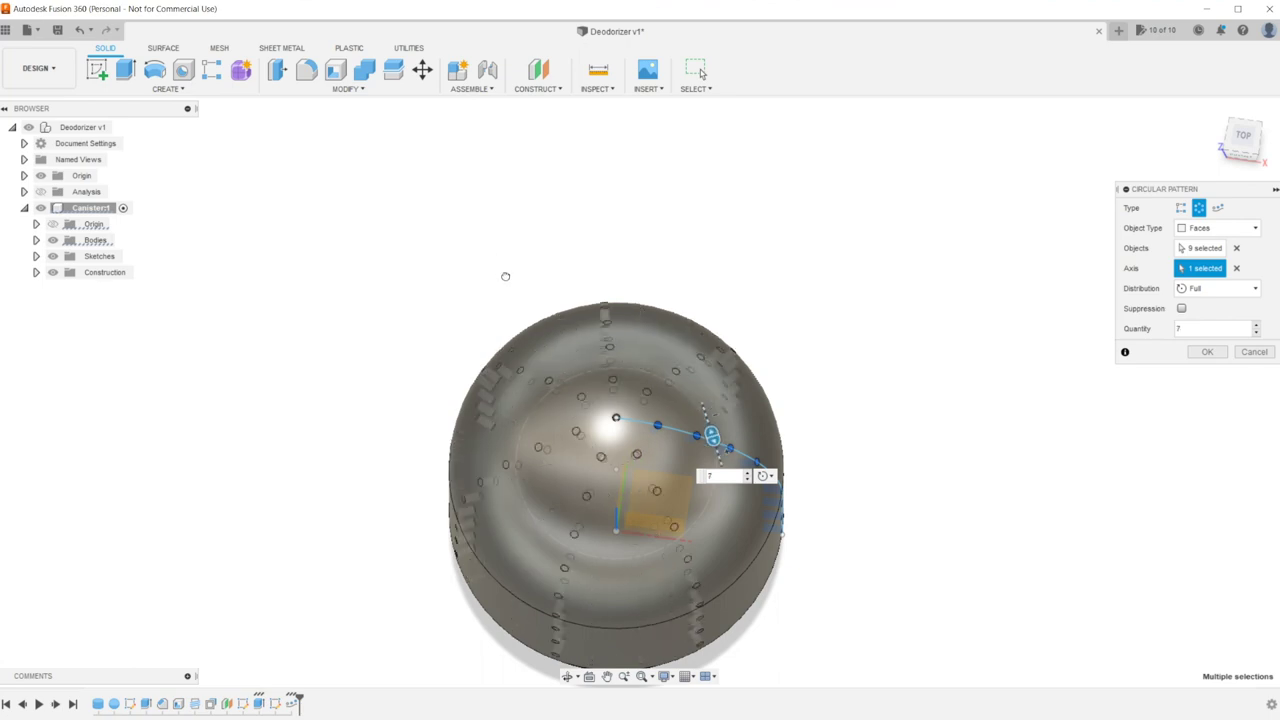
{"action": "key", "text": "Up"}
{"action": "key", "text": "Up"}
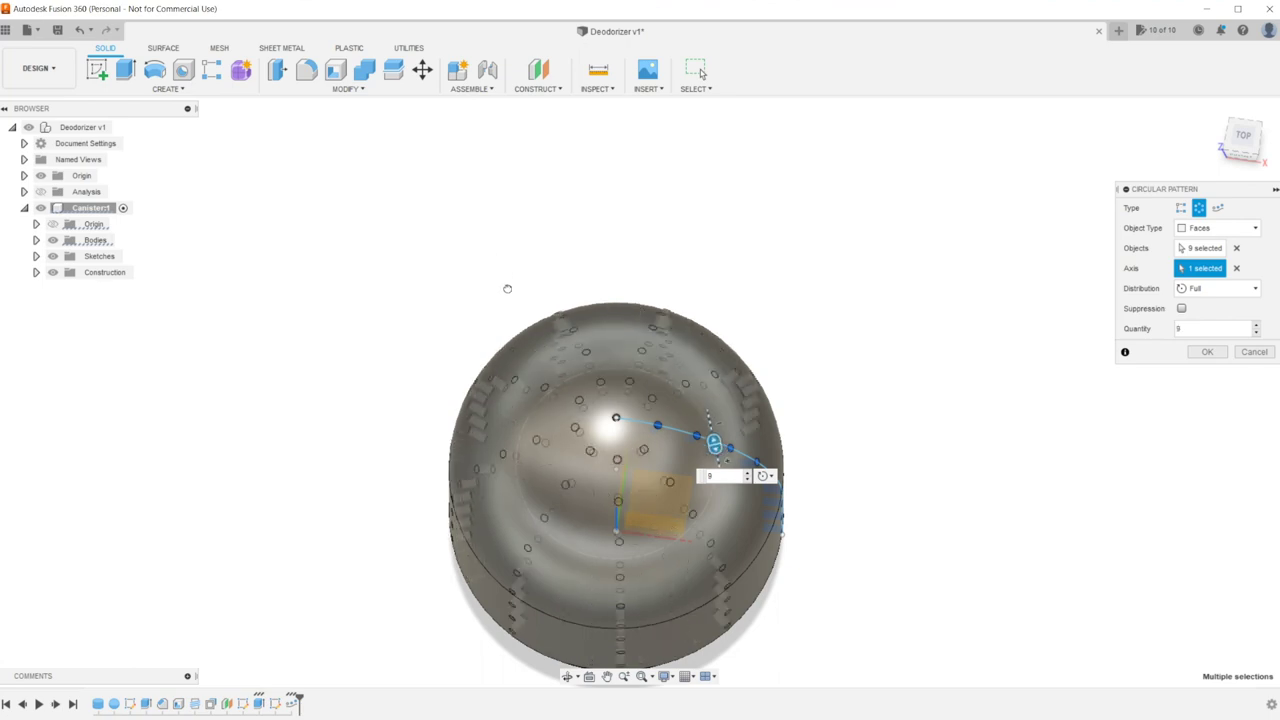
{"action": "key", "text": "Up"}
{"action": "key", "text": "Up"}
{"action": "key", "text": "Up"}
{"action": "key", "text": "Down"}
{"action": "key", "text": "Down"}
{"action": "key", "text": "Down"}
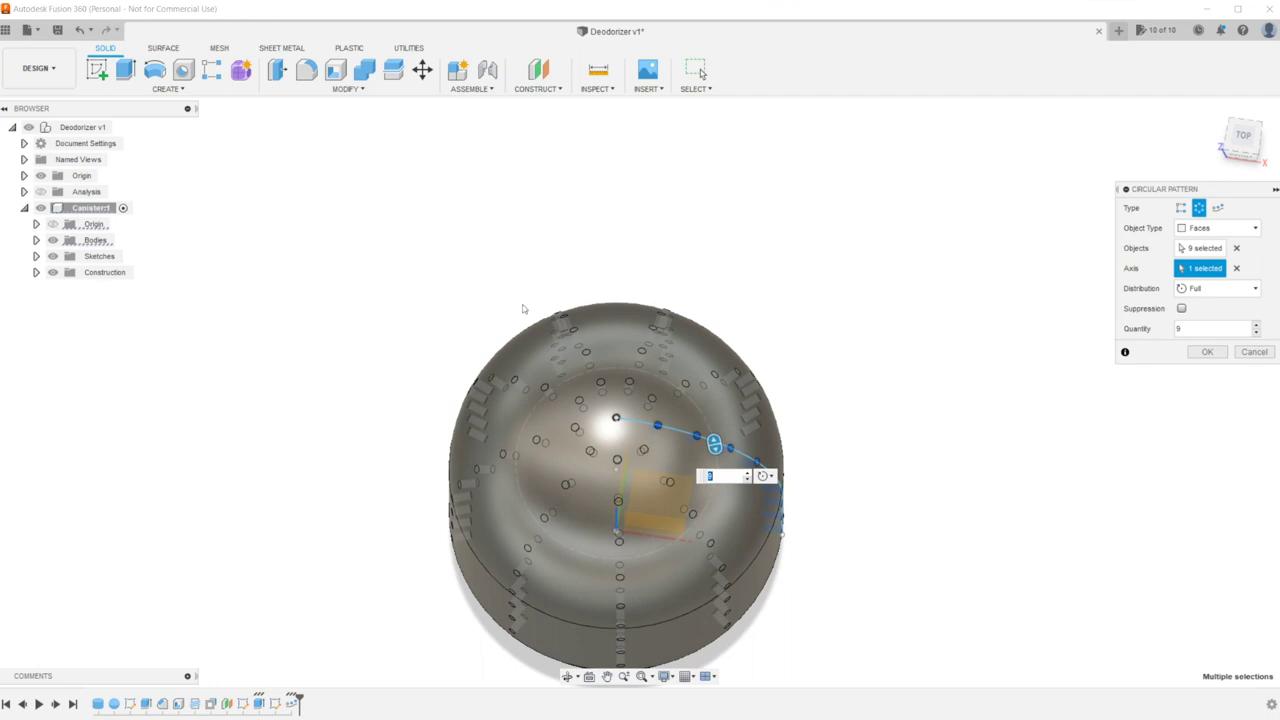
Compare quantities of 13 and 11 for the circular hole pattern and settle on 10
{"action": "type", "text": "10"}
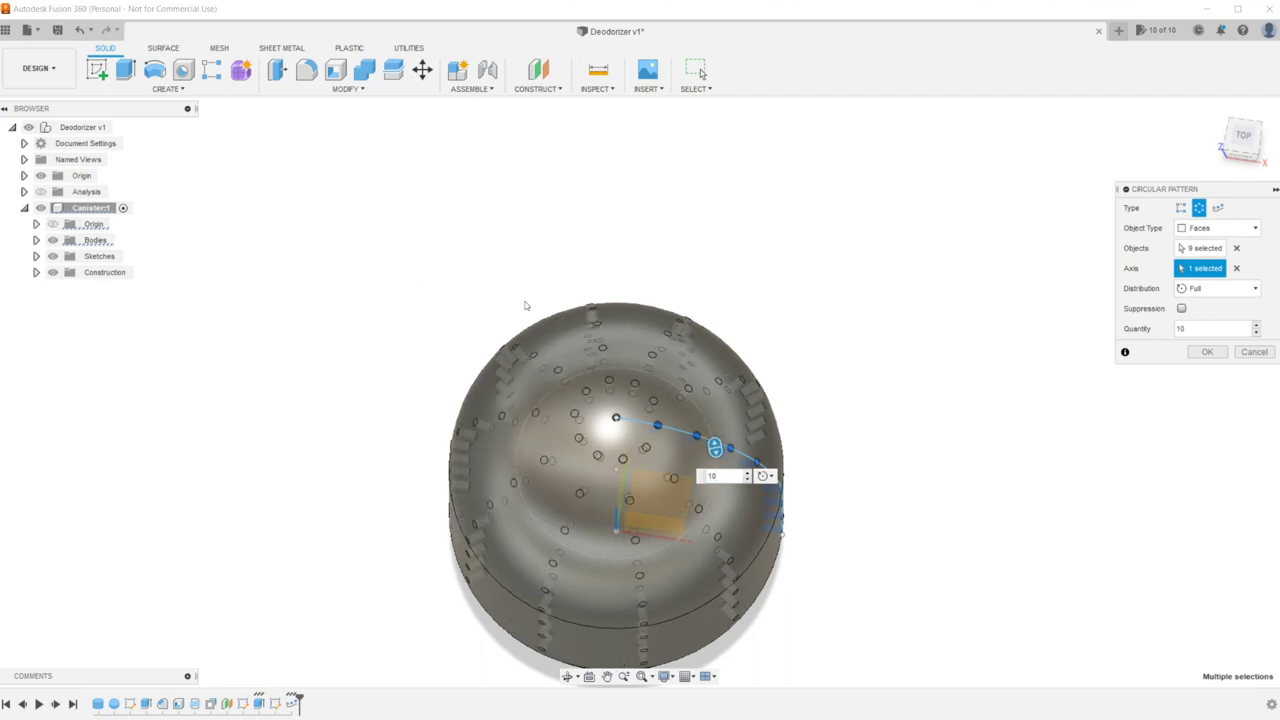
{"action": "key", "text": "Up"}
{"action": "key", "text": "Up"}
{"action": "key", "text": "Up"}
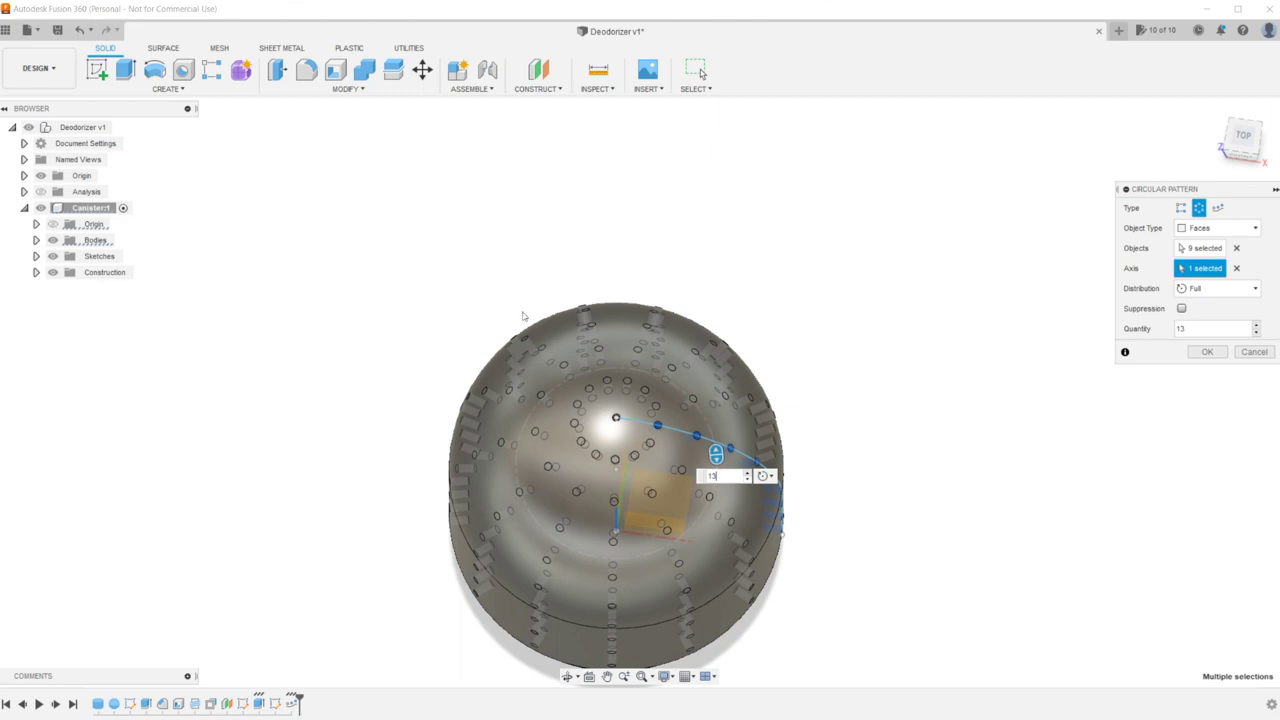
{"action": "key", "text": "Down"}
{"action": "key", "text": "Down"}
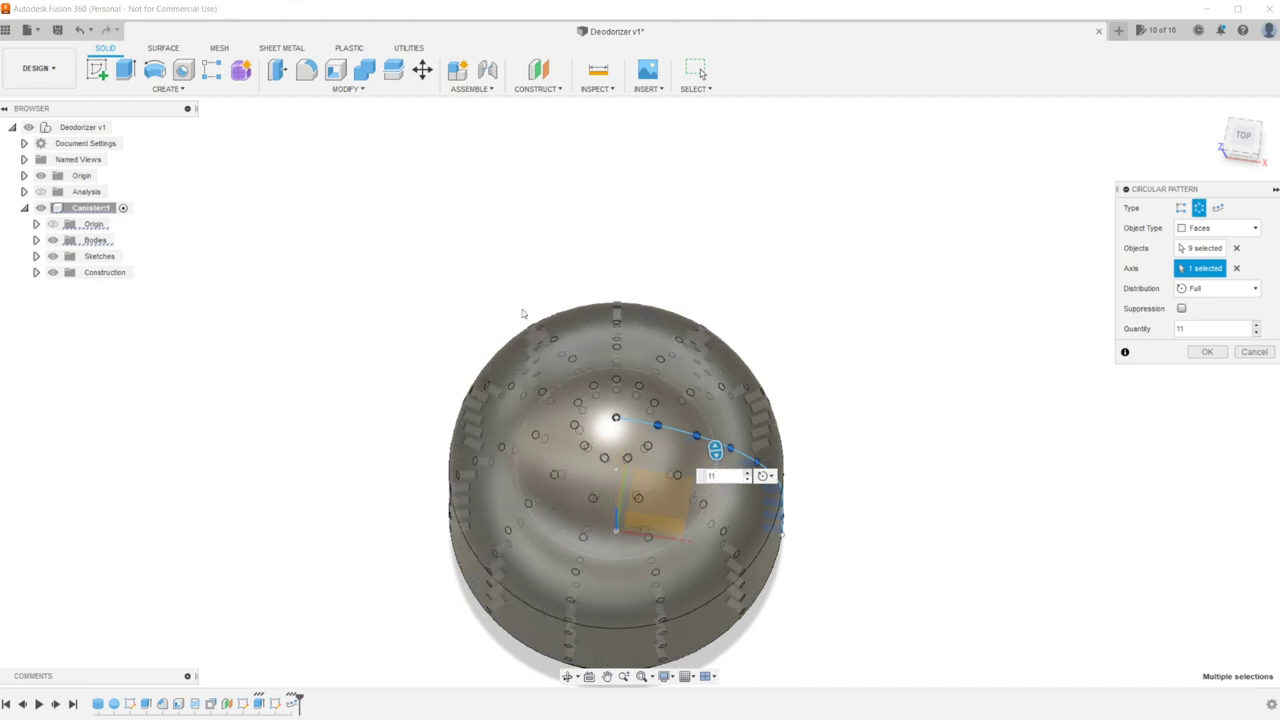
{"action": "key", "text": "Down"}
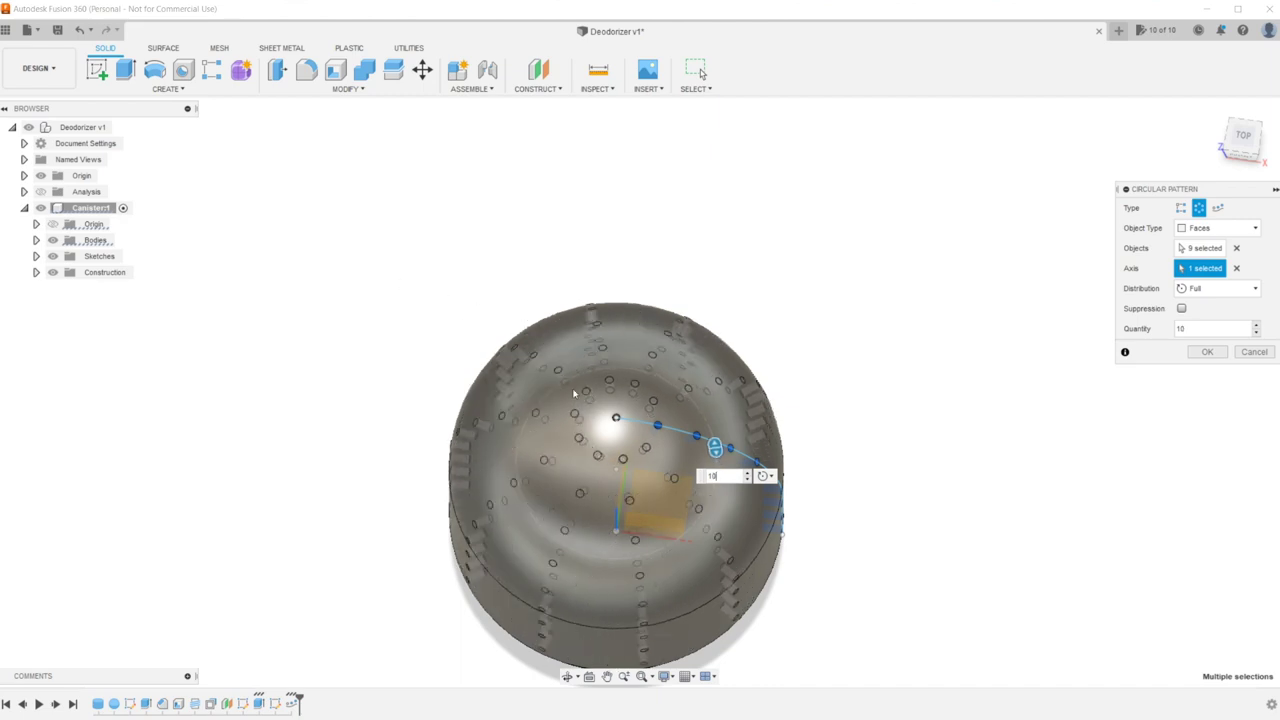
Check the hole pattern preview from the front and complete the circular pattern
{"action": "middle_click_drag", "start_coordinate": [574, 393], "coordinate": [584, 362], "text": "shift"}
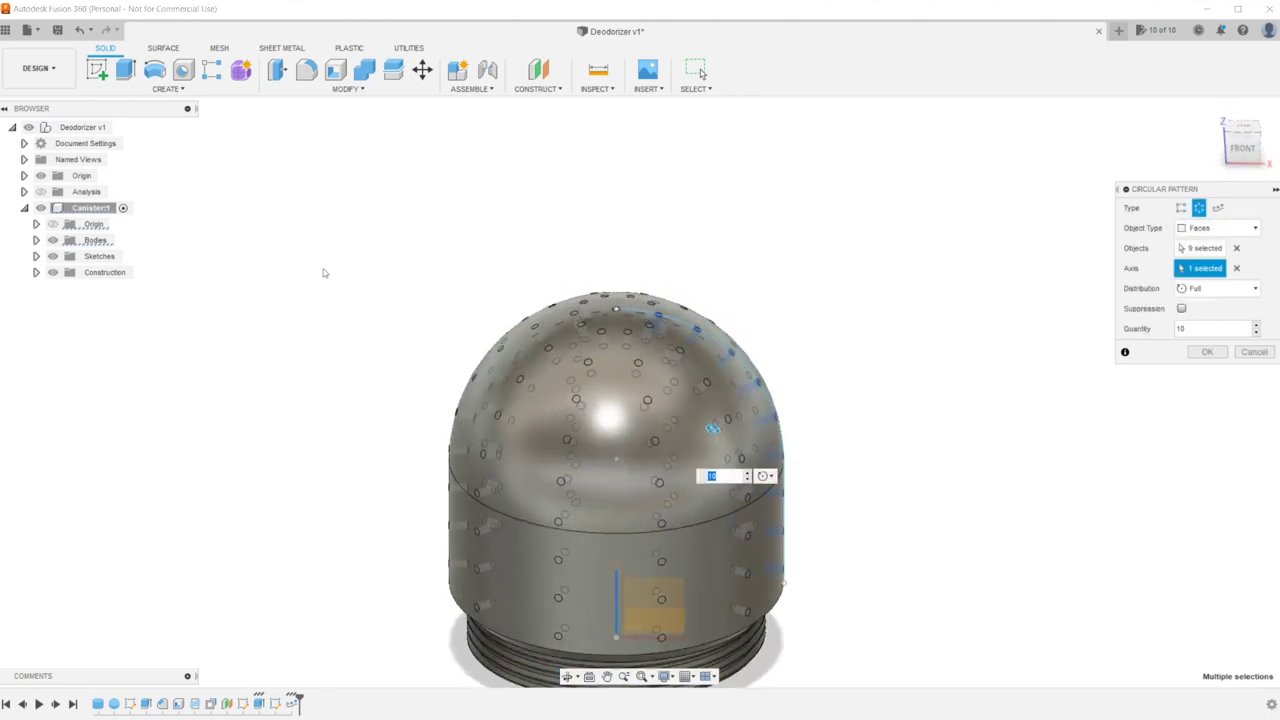
{"action": "middle_click_drag", "start_coordinate": [338, 297], "coordinate": [303, 257], "text": "shift"}
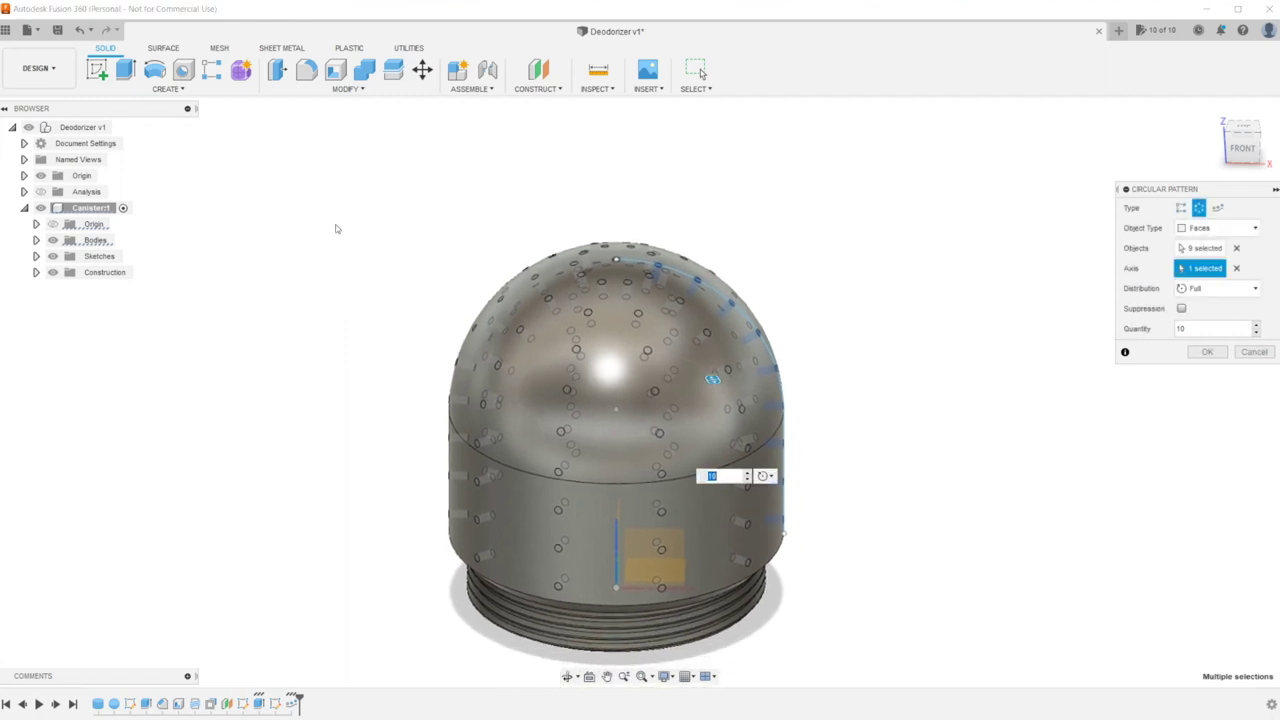
{"action": "middle_click_drag", "start_coordinate": [601, 329], "coordinate": [629, 329], "text": "shift"}
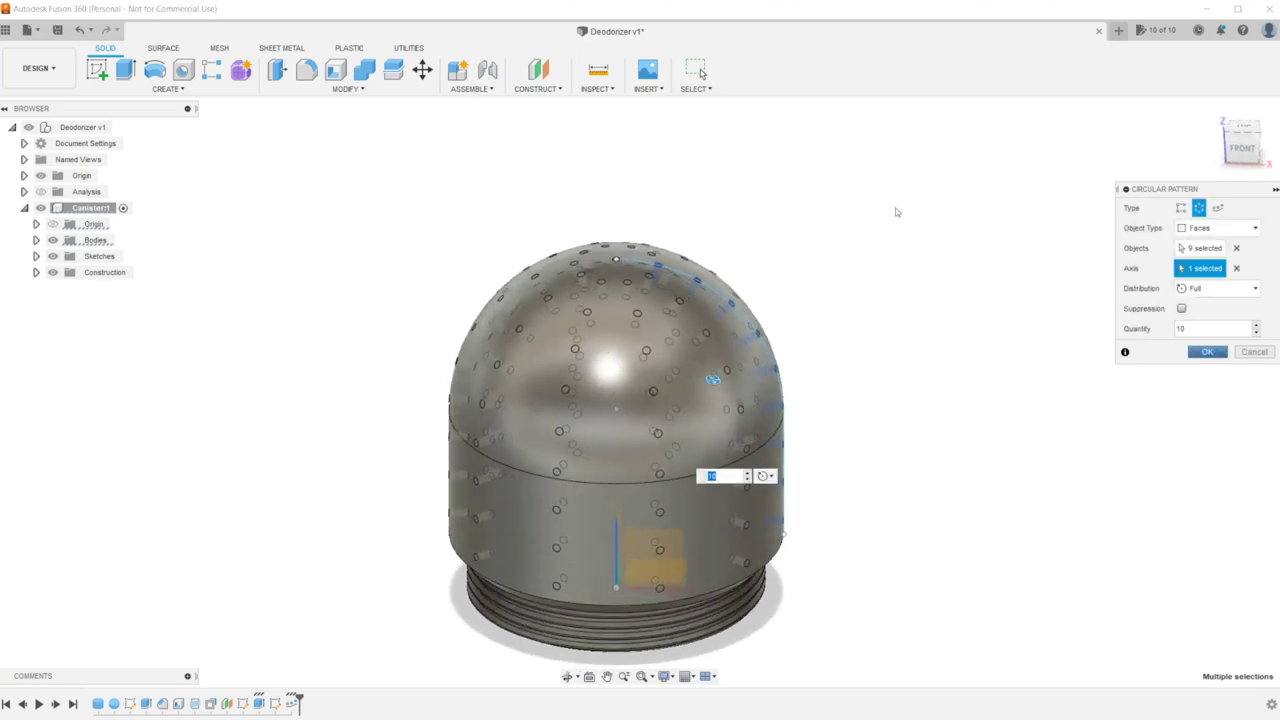
{"action": "key", "text": "Return"}
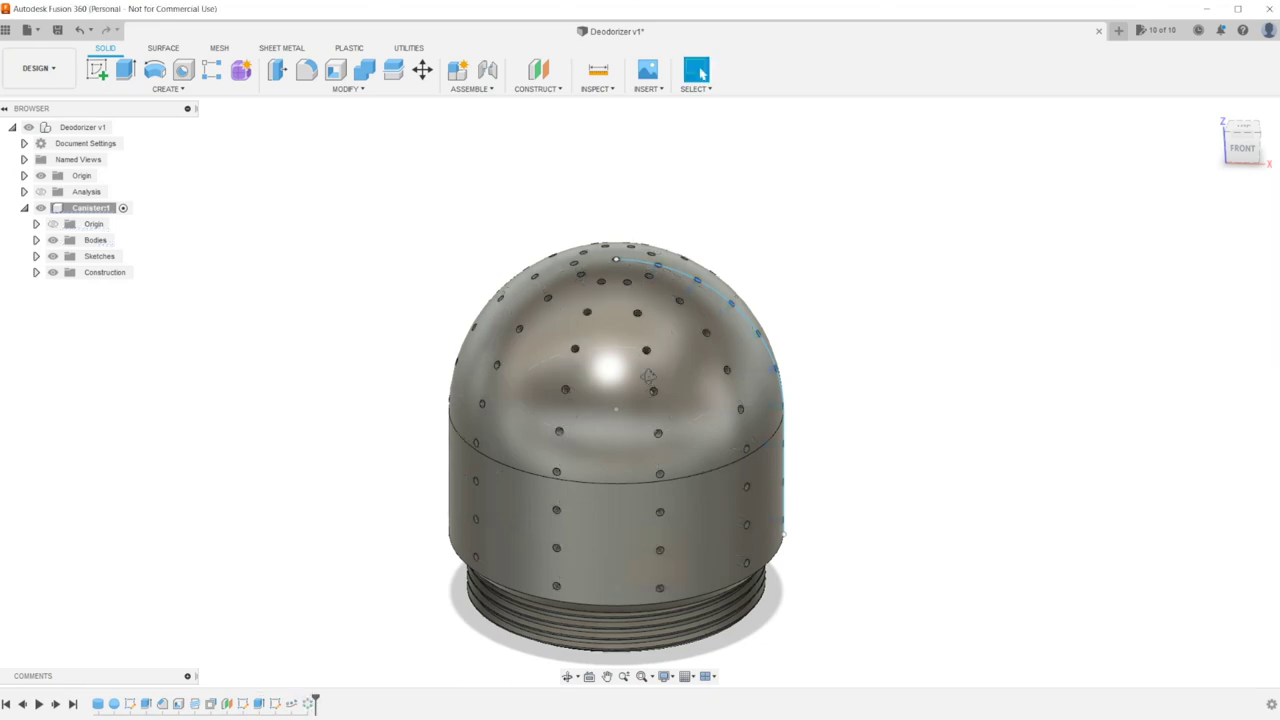
Try a 2 mm diameter for the circle in the original hole sketch and view the patterned holes around the canister
{"action": "mouse_move", "coordinate": [648, 375]}
{"action": "middle_mouse_down", "text": "shift"}
{"action": "mouse_move", "coordinate": [632, 250]}
{"action": "mouse_move", "coordinate": [630, 366]}
{"action": "middle_mouse_up", "text": "shift"}
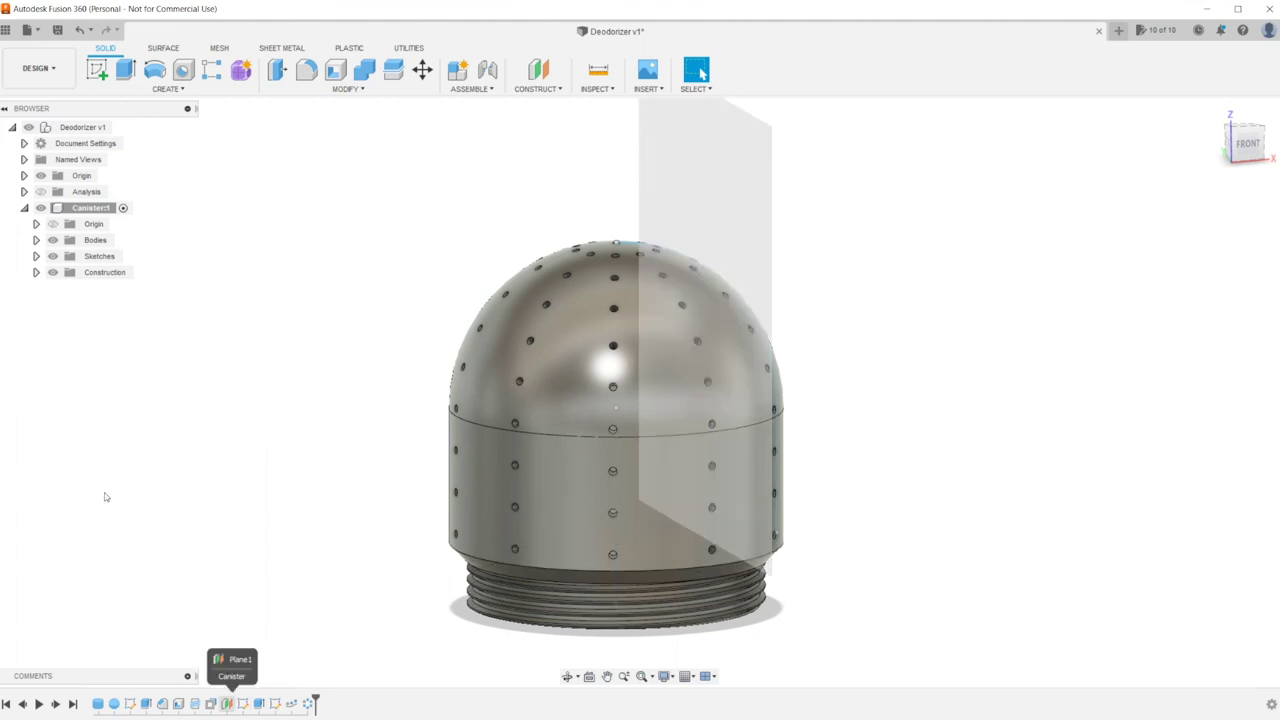
{"action": "scroll", "coordinate": [104, 482], "scroll_direction": "down", "scroll_amount": 1}
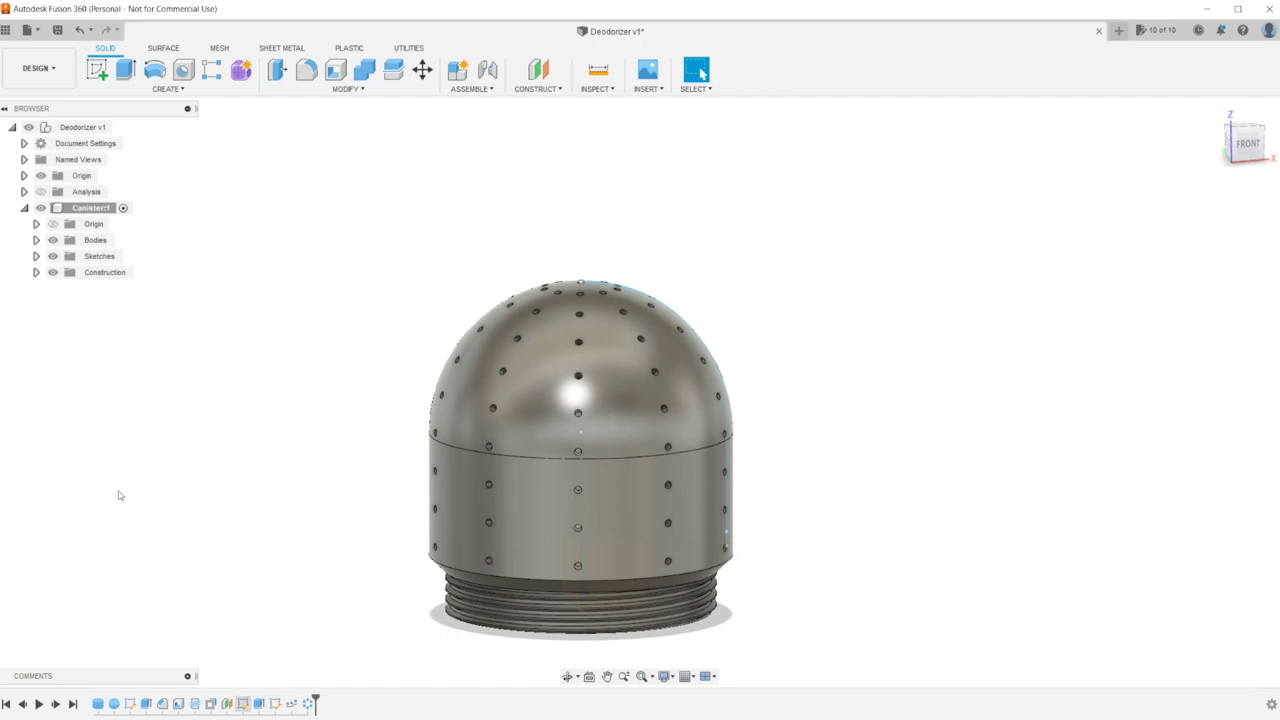
{"action": "double_click", "coordinate": [243, 704]}
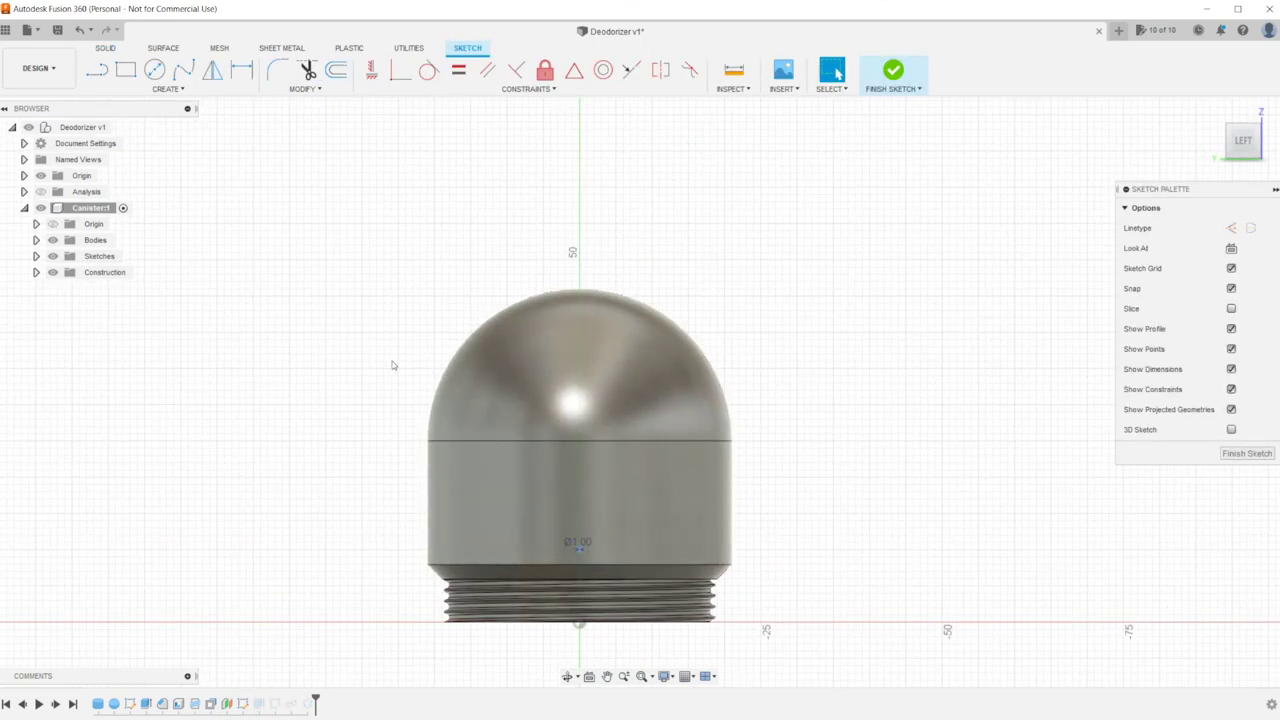
{"action": "double_click", "coordinate": [583, 542]}
{"action": "type", "text": "2"}
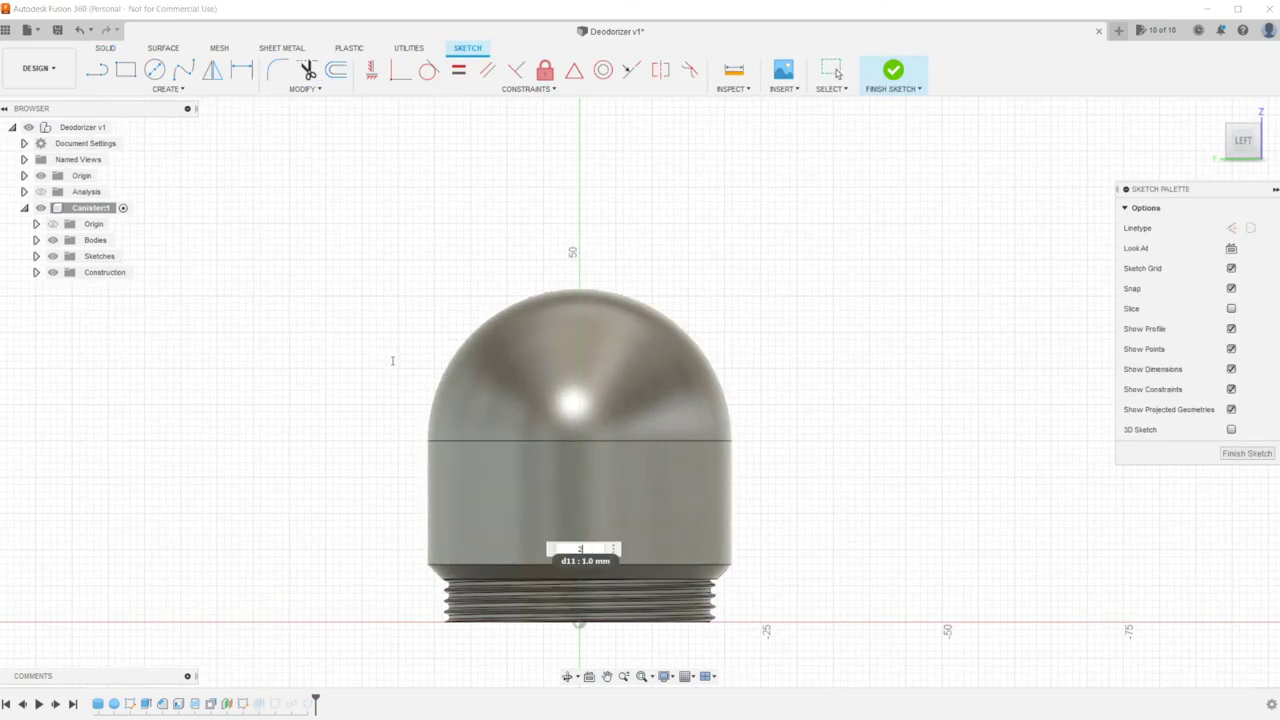
{"action": "key", "text": "Return"}
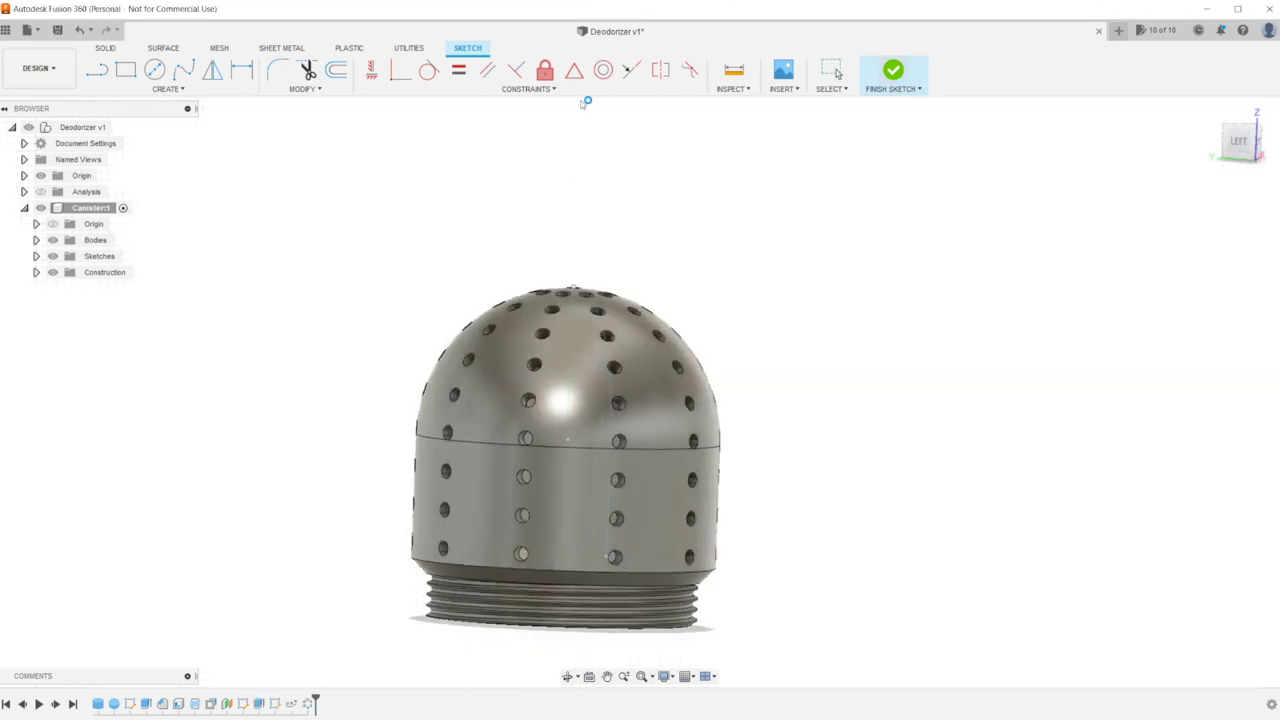
{"action": "mouse_move", "coordinate": [411, 326]}
{"action": "middle_mouse_down", "text": "shift"}
{"action": "mouse_move", "coordinate": [431, 337]}
{"action": "mouse_move", "coordinate": [392, 371]}
{"action": "mouse_move", "coordinate": [403, 389]}
{"action": "mouse_move", "coordinate": [477, 294]}
{"action": "mouse_move", "coordinate": [448, 311]}
{"action": "mouse_move", "coordinate": [403, 300]}
{"action": "mouse_move", "coordinate": [371, 317]}
{"action": "mouse_move", "coordinate": [427, 270]}
{"action": "middle_mouse_up", "text": "shift"}
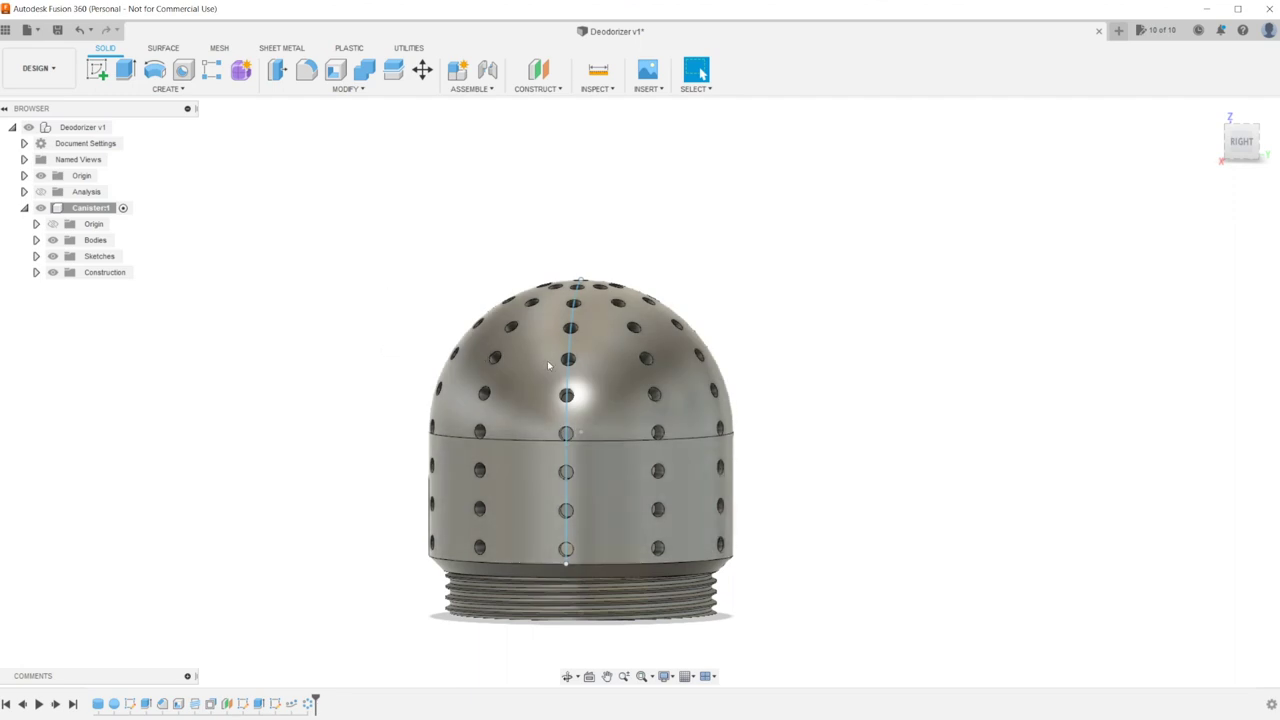
Undo the hole diameter change and collapse the Canister component's contents
{"action": "key", "text": "ctrl+z"}
{"action": "key", "text": "ctrl+z"}
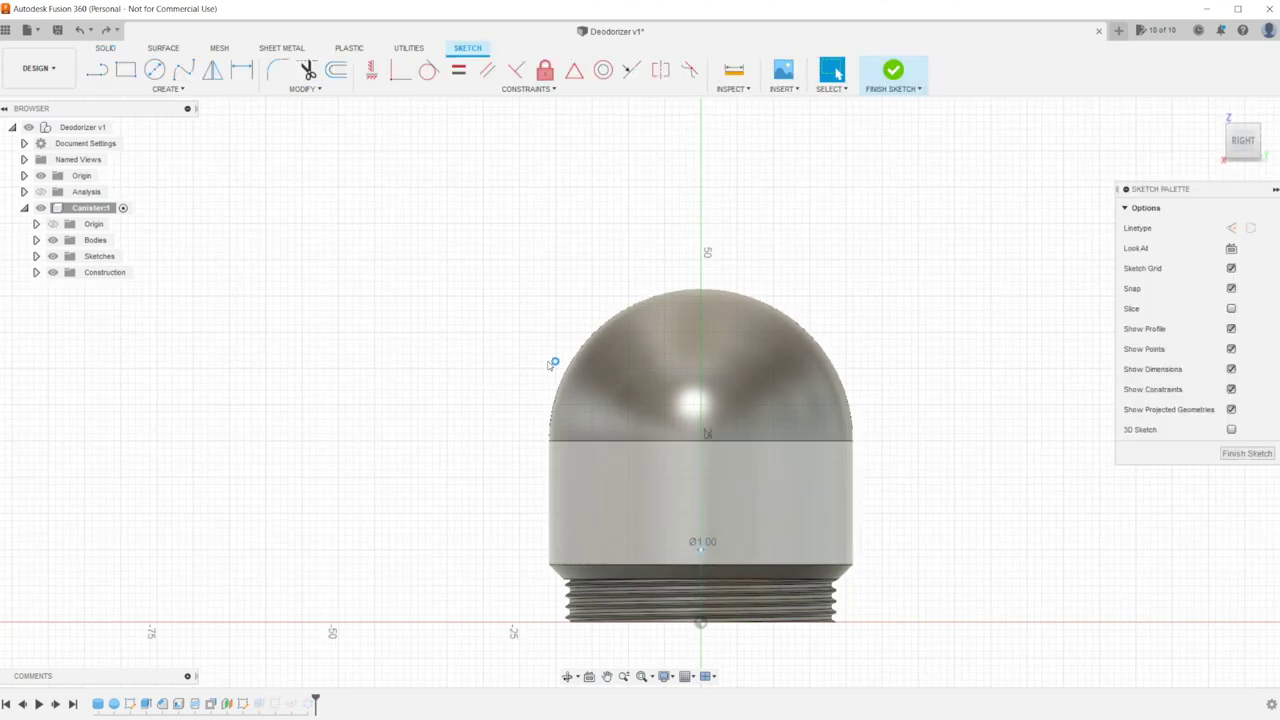
{"action": "key", "text": "ctrl+z"}
{"action": "mouse_move", "coordinate": [600, 324]}
{"action": "middle_mouse_down", "text": "shift"}
{"action": "mouse_move", "coordinate": [661, 344]}
{"action": "mouse_move", "coordinate": [652, 360]}
{"action": "mouse_move", "coordinate": [671, 340]}
{"action": "mouse_move", "coordinate": [620, 320]}
{"action": "middle_mouse_up", "text": "shift"}
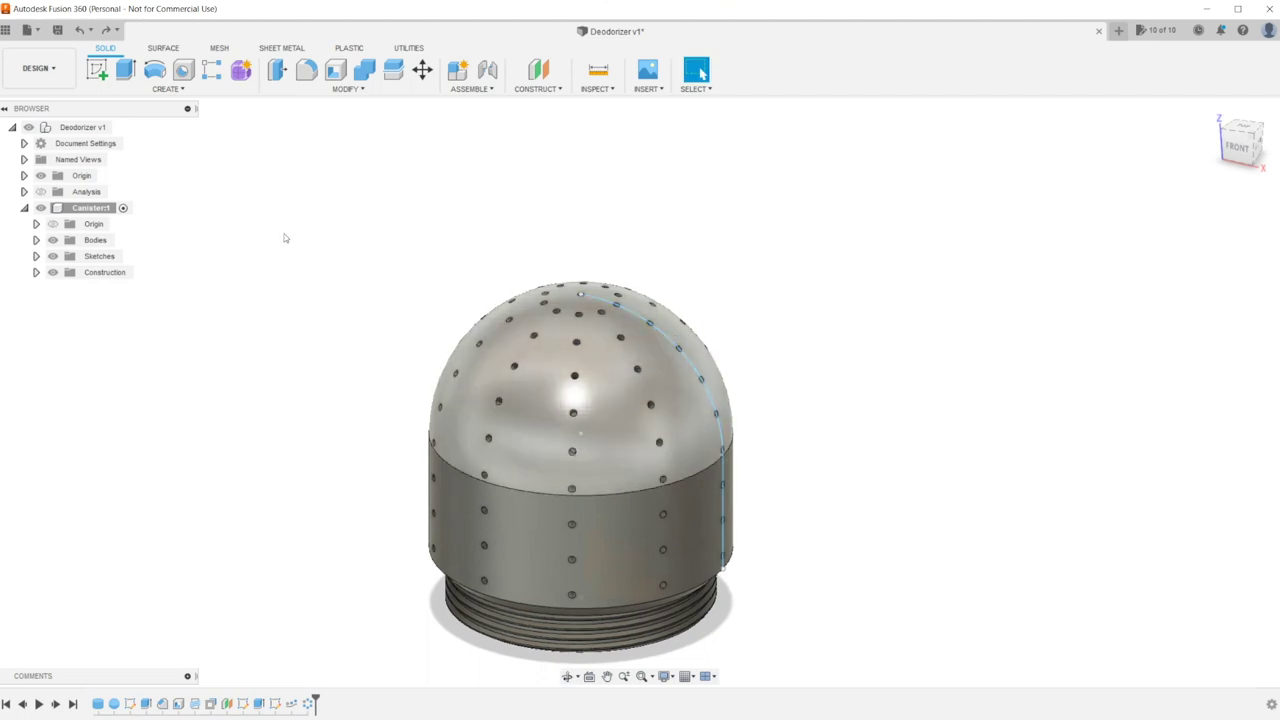
{"action": "left_click", "coordinate": [24, 207]}
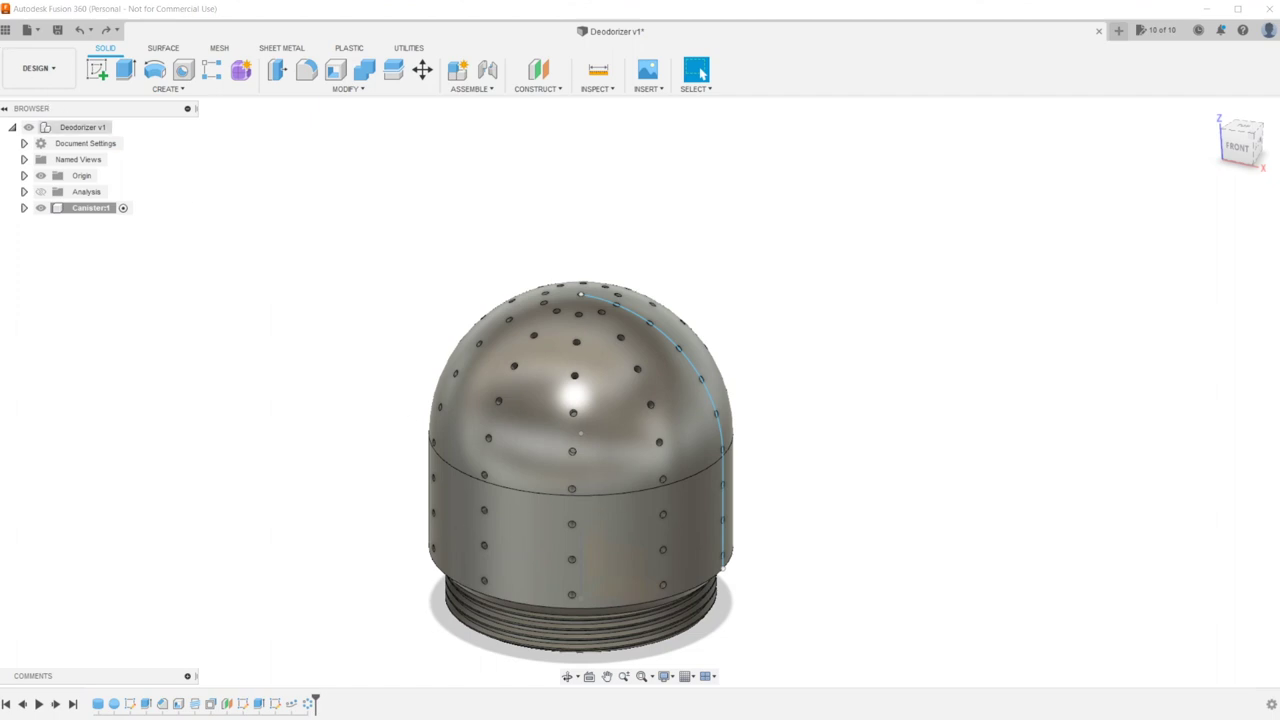
Create an internal component named Lid under the top-level Deodorizer component and hide the Canister component
{"action": "right_click", "coordinate": [80, 128]}
{"action": "left_click", "coordinate": [72, 207]}
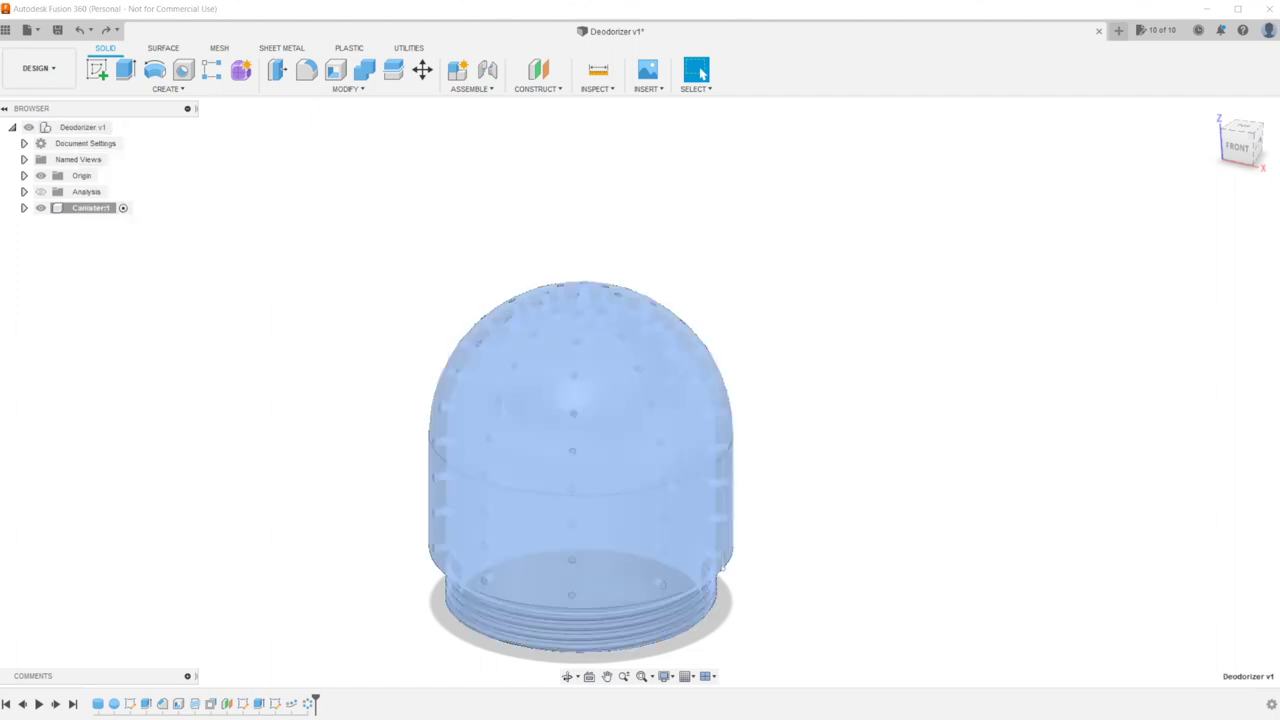
{"action": "right_click", "coordinate": [81, 129]}
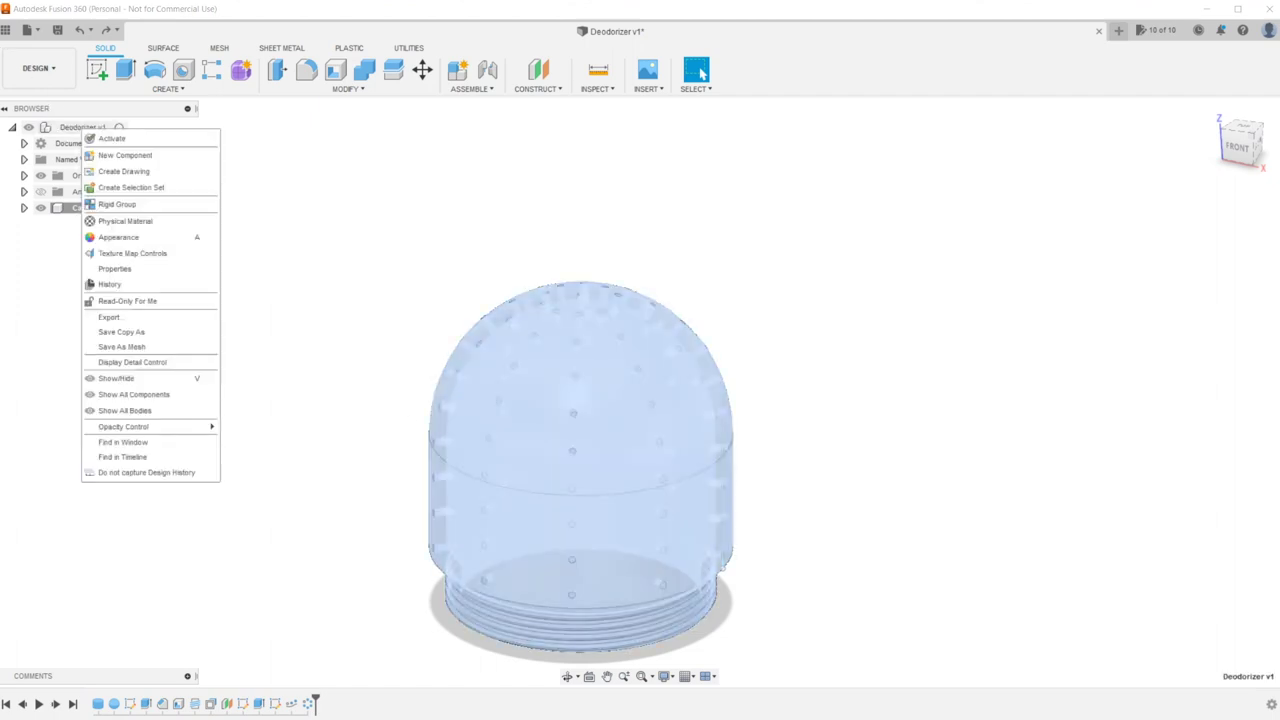
{"action": "left_click", "coordinate": [125, 155]}
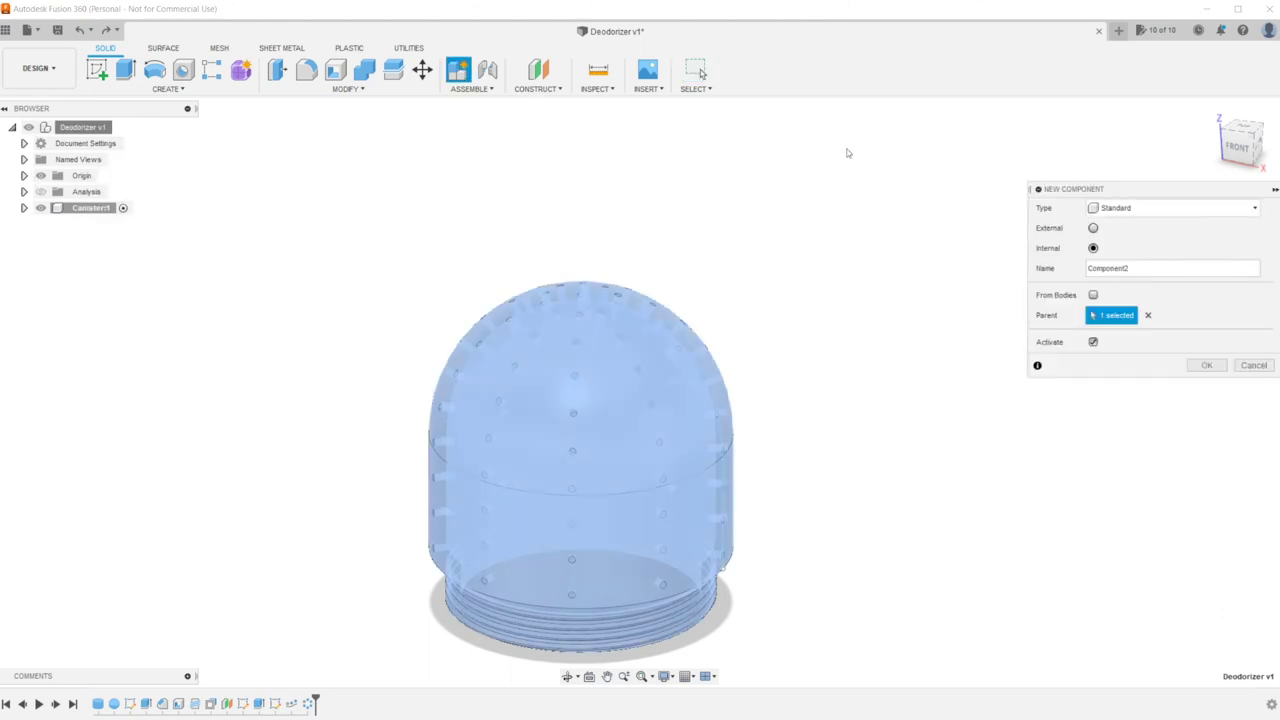
{"action": "type", "text": "Lid"}
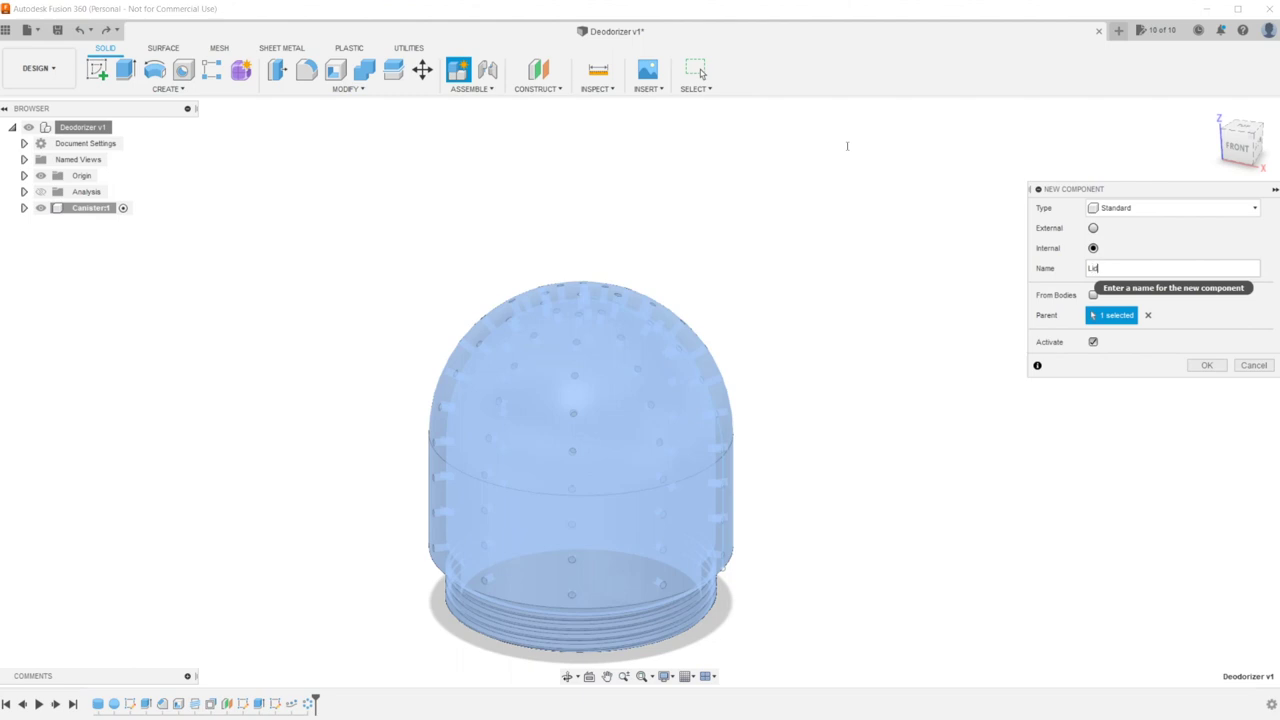
{"action": "key", "text": "Return"}
{"action": "scroll", "coordinate": [355, 376], "scroll_direction": "down", "scroll_amount": 1}
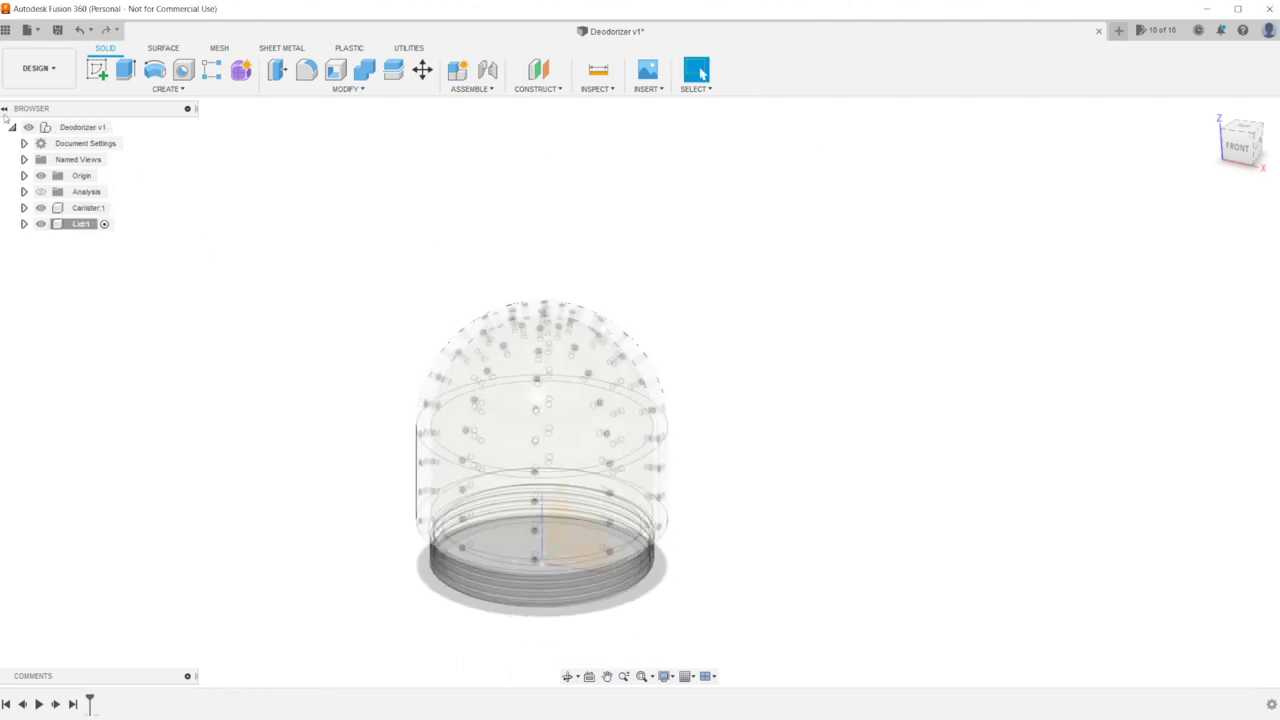
{"action": "left_click", "coordinate": [40, 208]}
{"action": "key", "text": "v"}
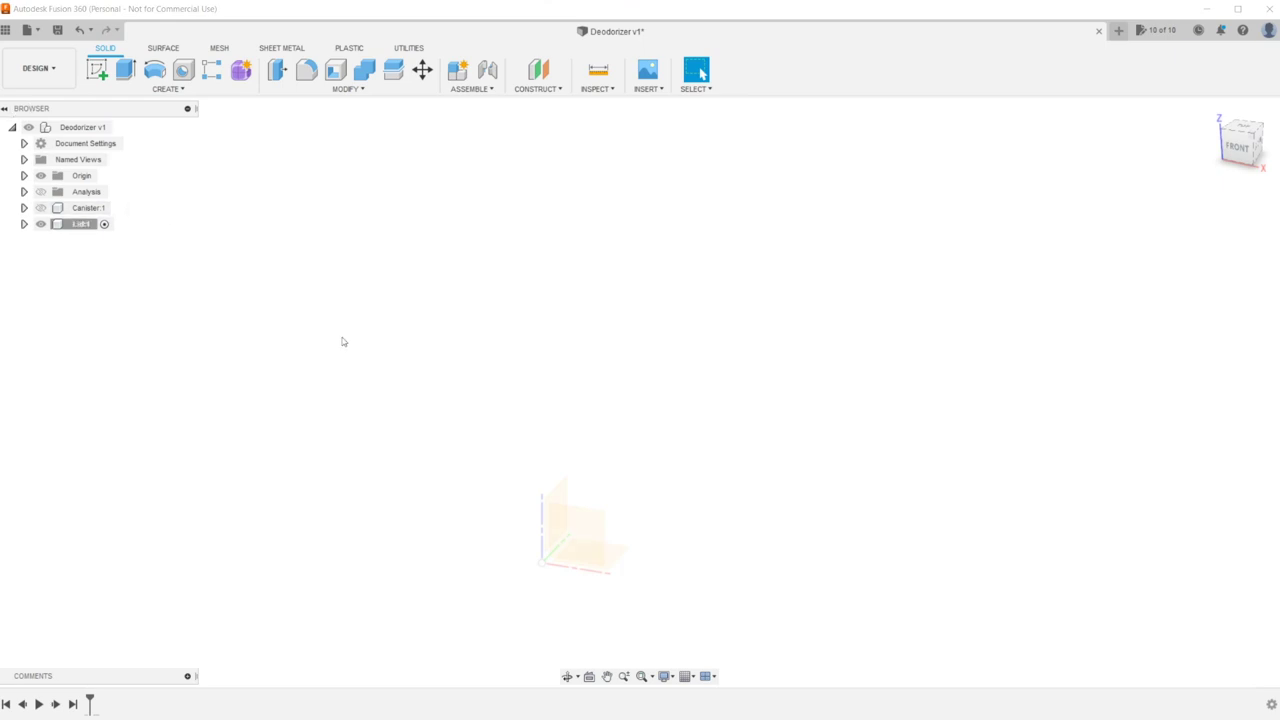
Create a cylinder centred on the origin on the horizontal plane, 42 mm in diameter and 8 mm high
{"action": "left_click", "coordinate": [121, 89]}
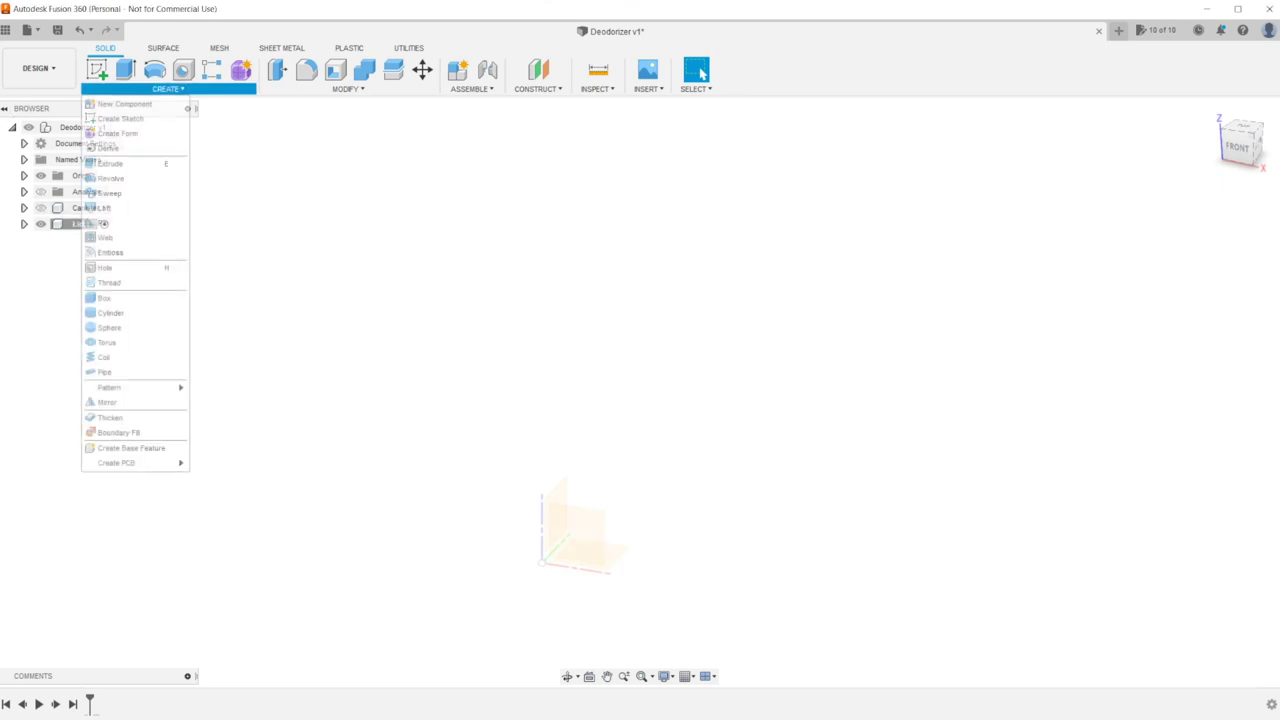
{"action": "left_click", "coordinate": [115, 312]}
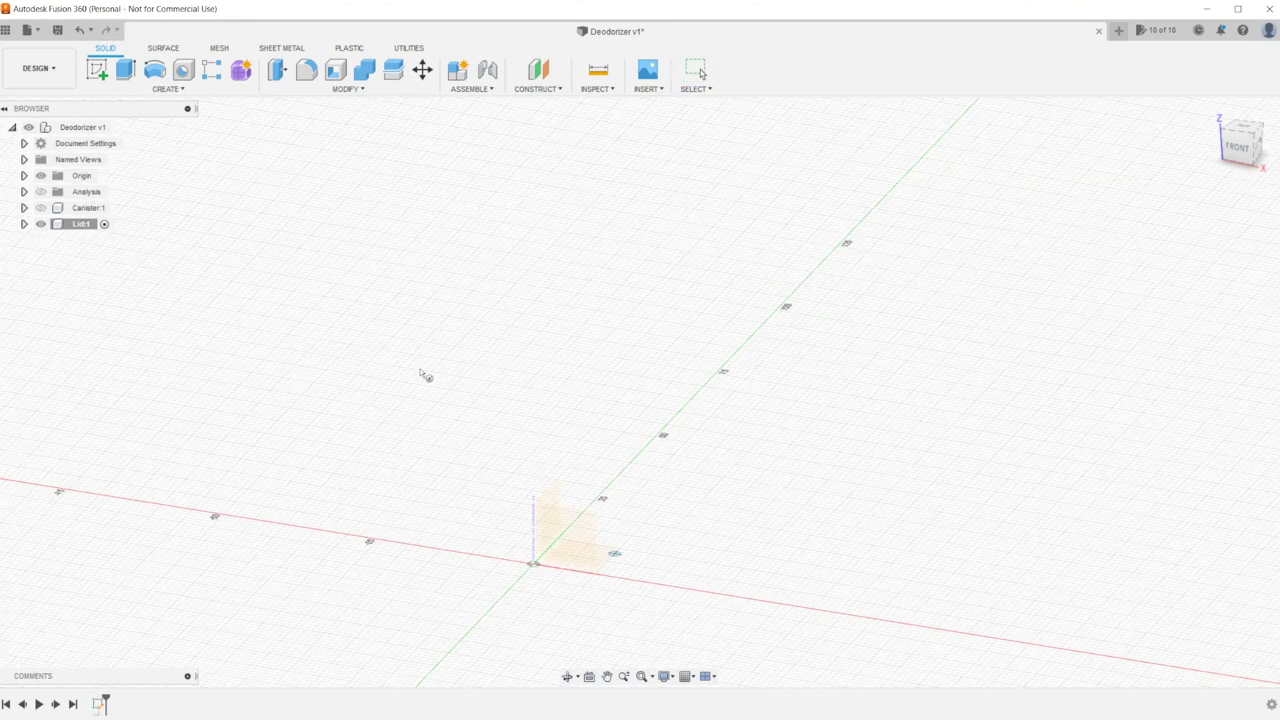
{"action": "left_click", "coordinate": [533, 563]}
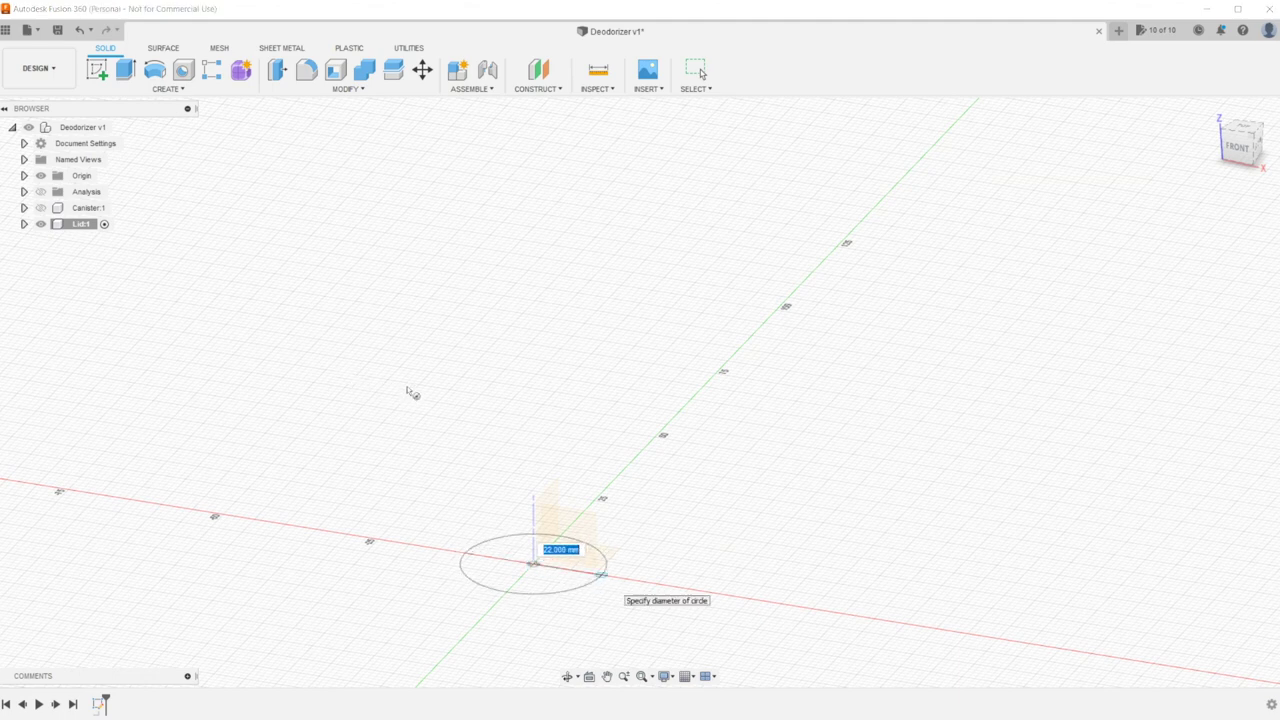
{"action": "type", "text": "42"}
{"action": "key", "text": "Tab"}
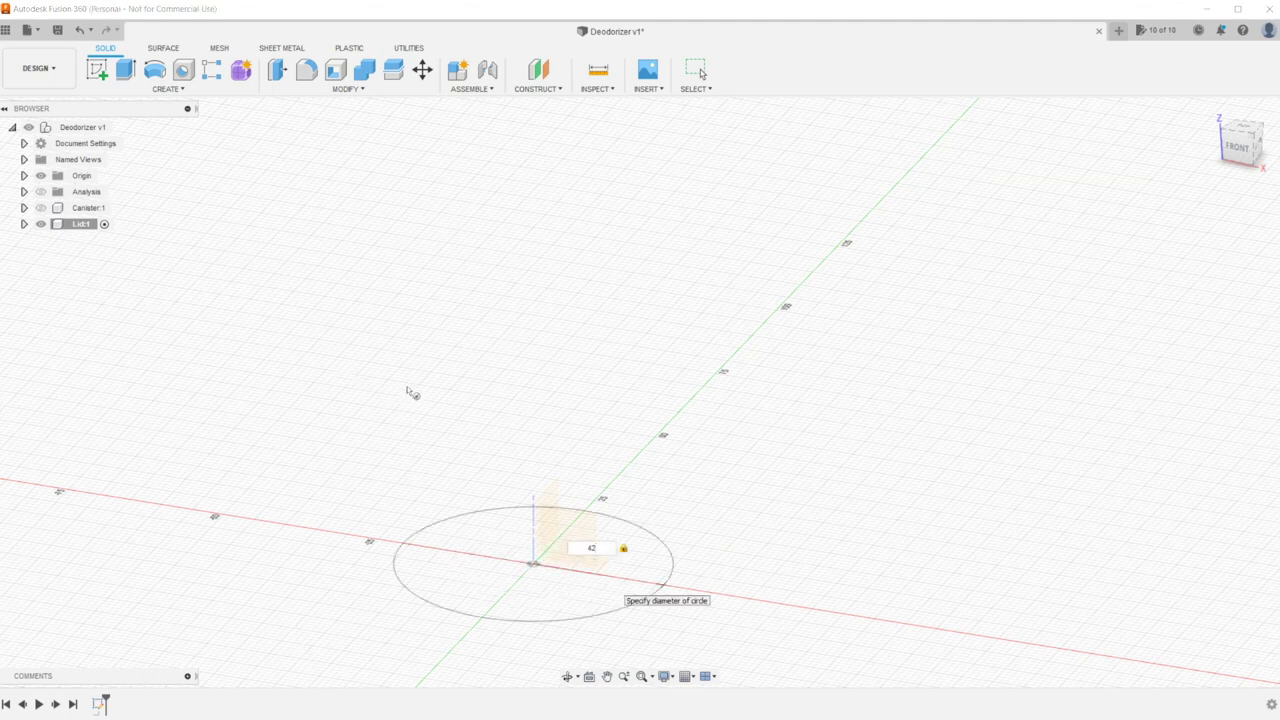
{"action": "key", "text": "Return"}
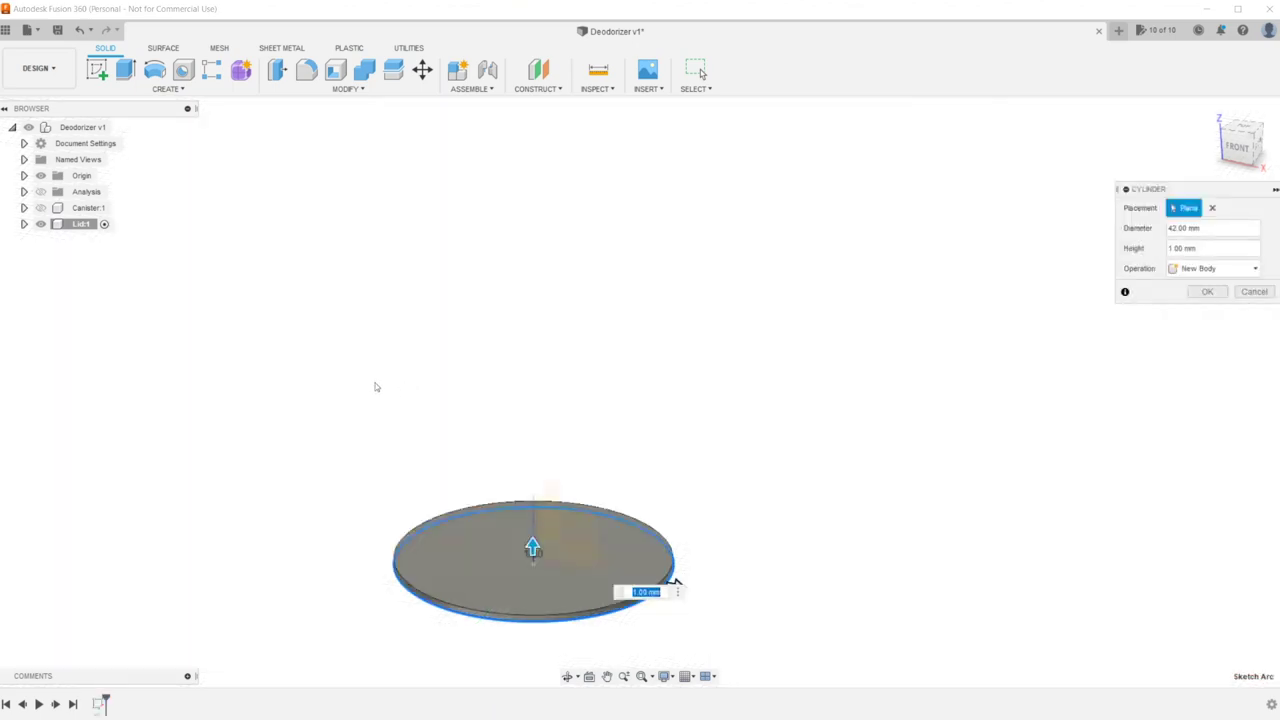
{"action": "type", "text": "8"}
{"action": "key", "text": "Return"}
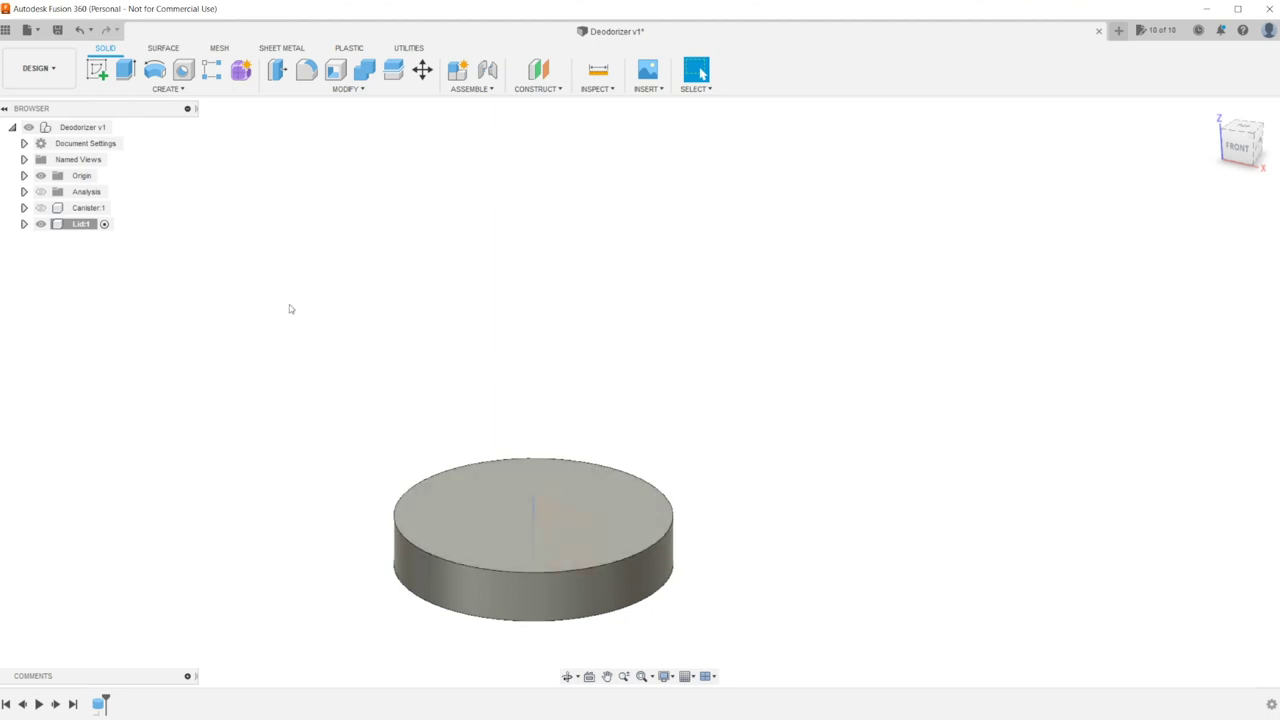
Place a hole at the centre of the lid's upper face, 6 mm deep and 38 mm in diameter, with a flat drill point
{"action": "left_click", "coordinate": [168, 89]}
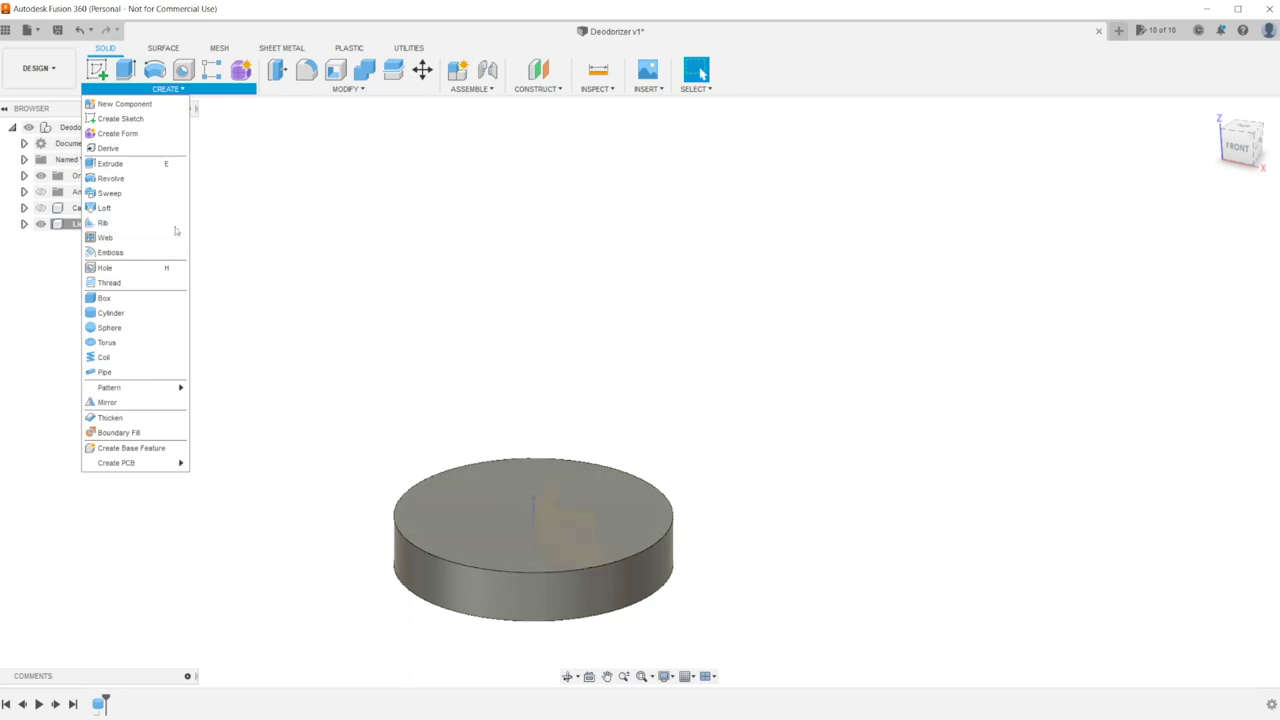
{"action": "left_click", "coordinate": [115, 267]}
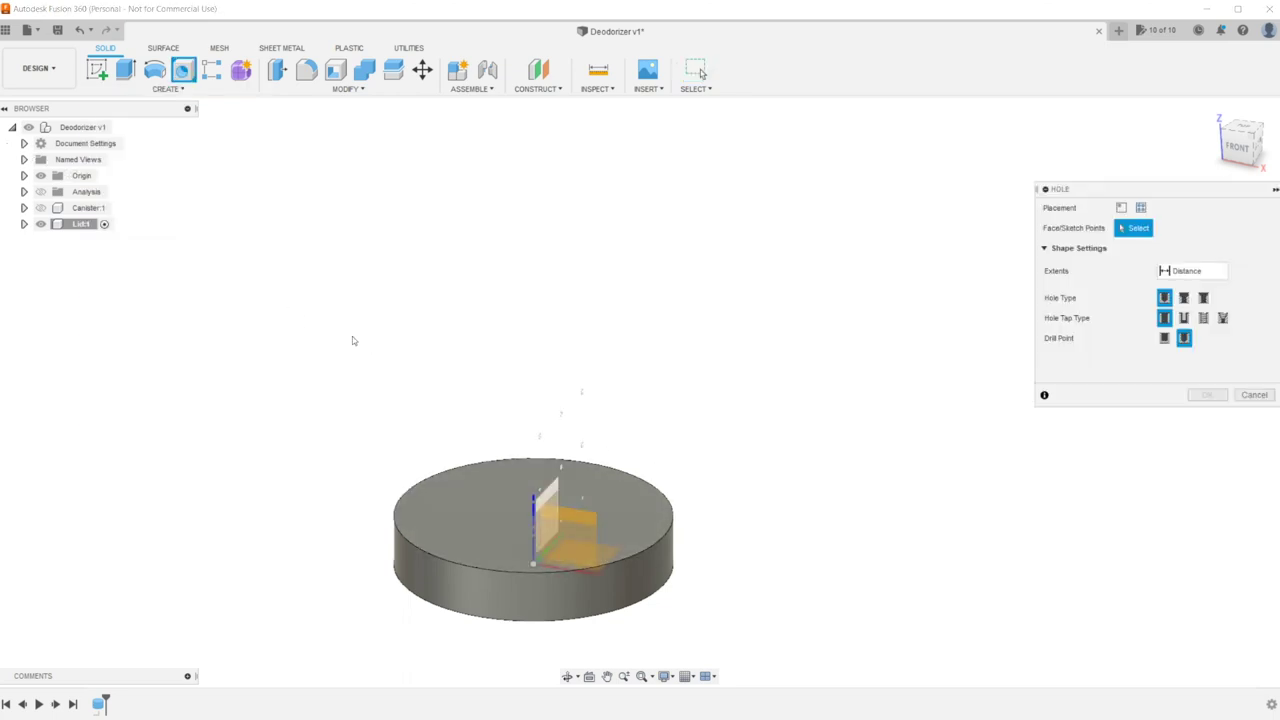
{"action": "left_click", "coordinate": [477, 495]}
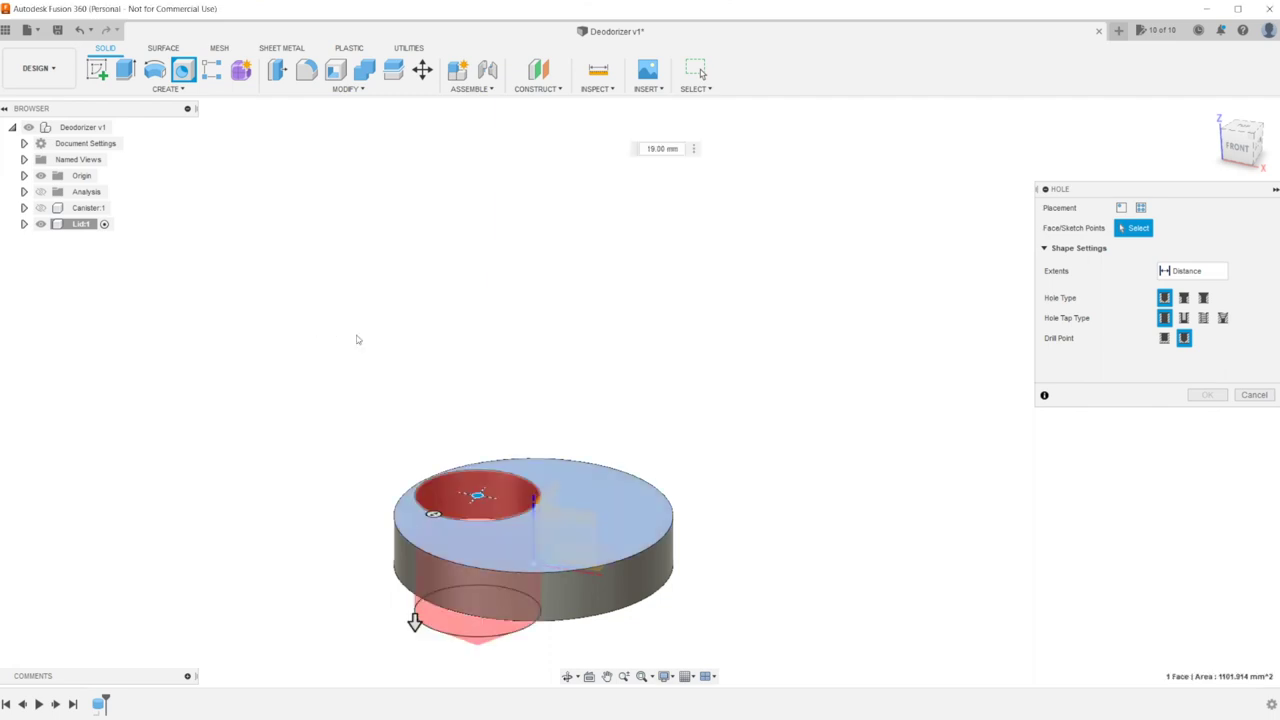
{"action": "left_click", "coordinate": [357, 340]}
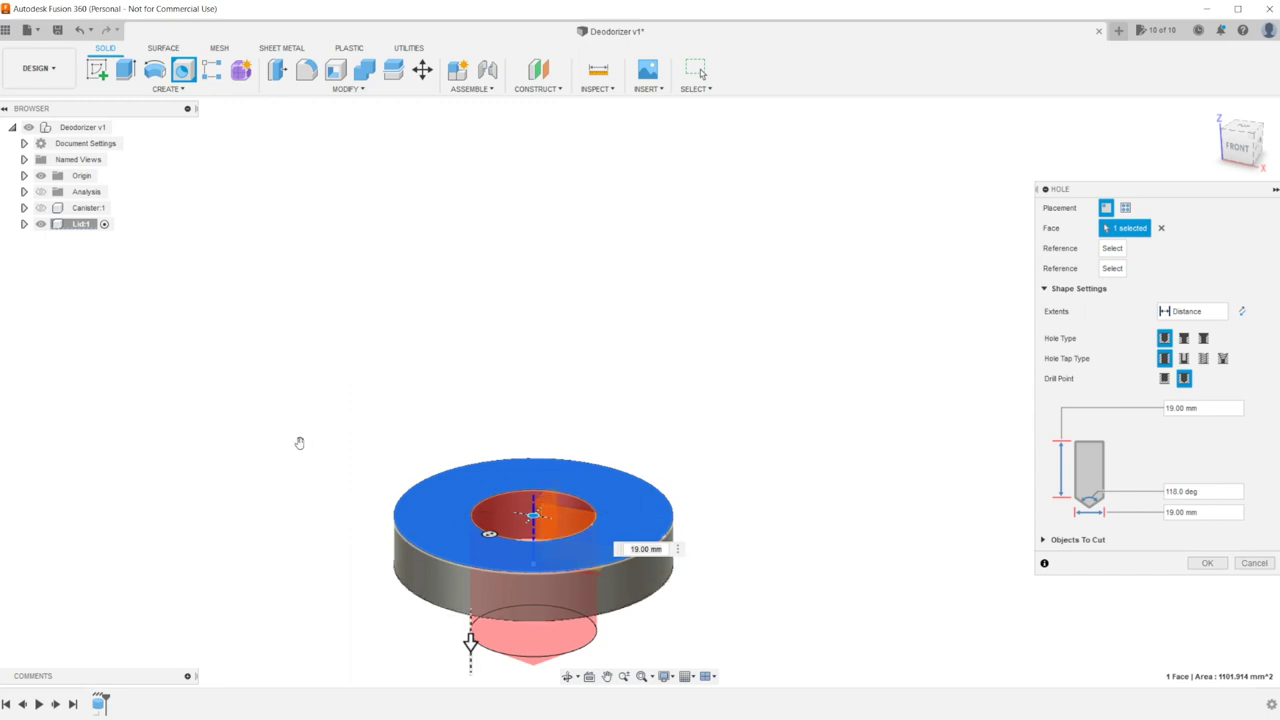
{"action": "left_click_drag", "start_coordinate": [299, 443], "coordinate": [300, 380]}
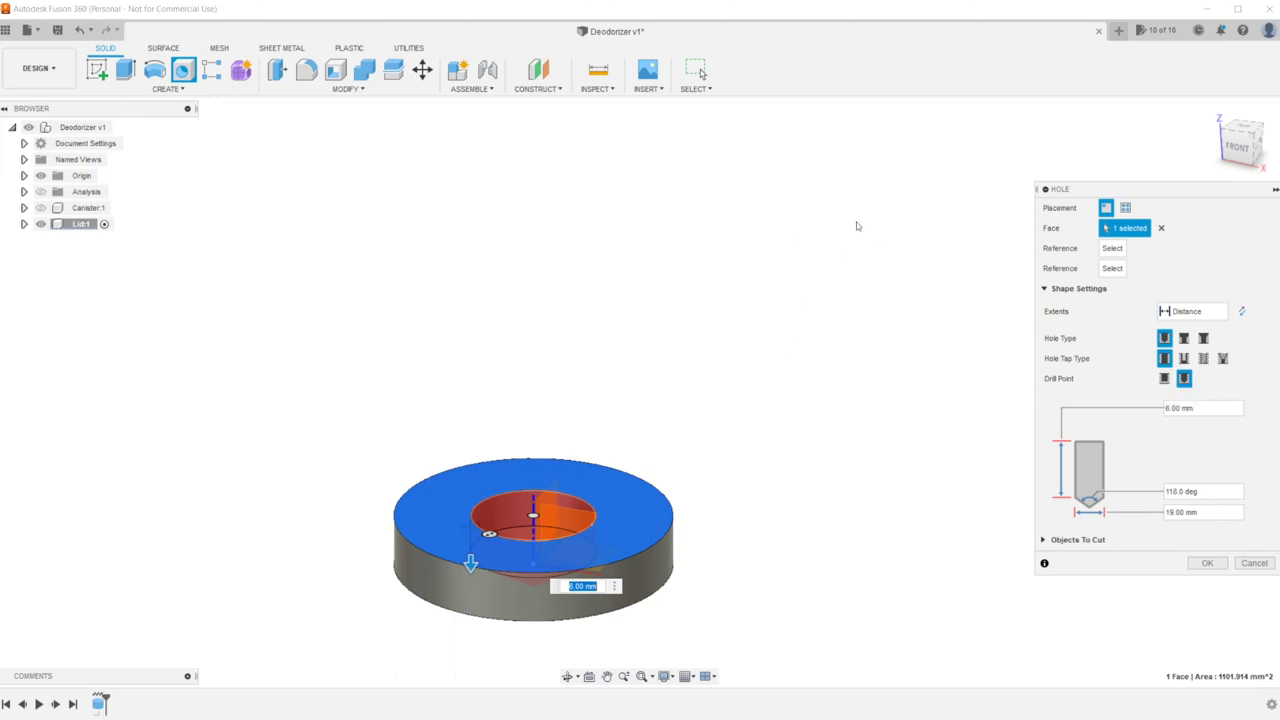
{"action": "left_click", "coordinate": [1164, 378]}
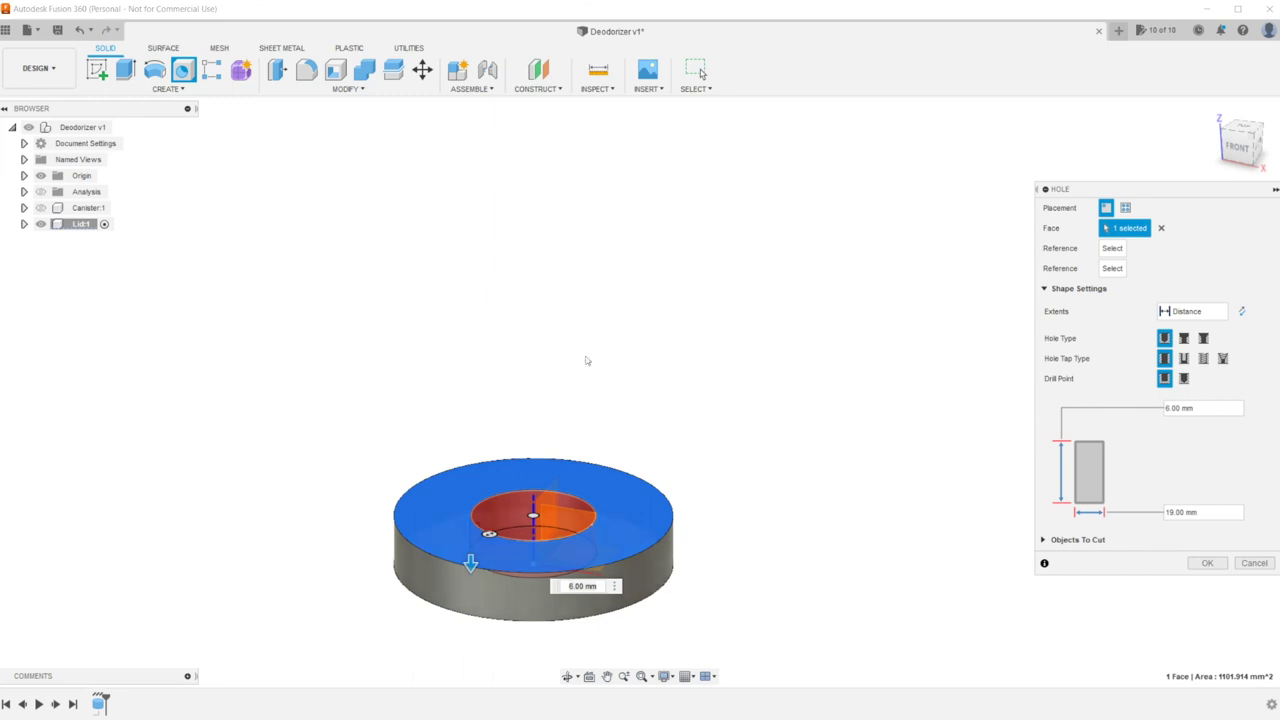
{"action": "key", "text": "Tab"}
{"action": "type", "text": "38"}
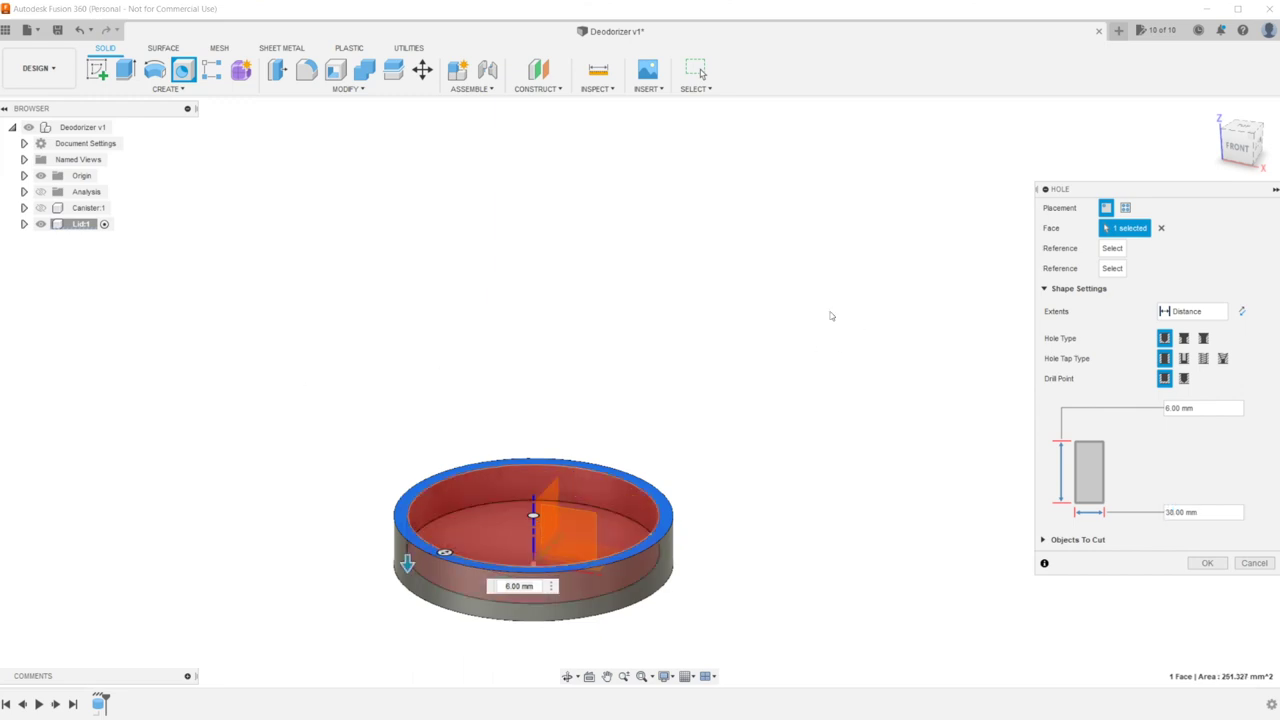
{"action": "key", "text": "Tab"}
Make the lid's hole tapped with a modeled M38x1.5 ISO Metric thread and complete the hole
{"action": "left_click", "coordinate": [1203, 358]}
{"action": "scroll", "coordinate": [1157, 420], "scroll_direction": "down", "scroll_amount": 1}
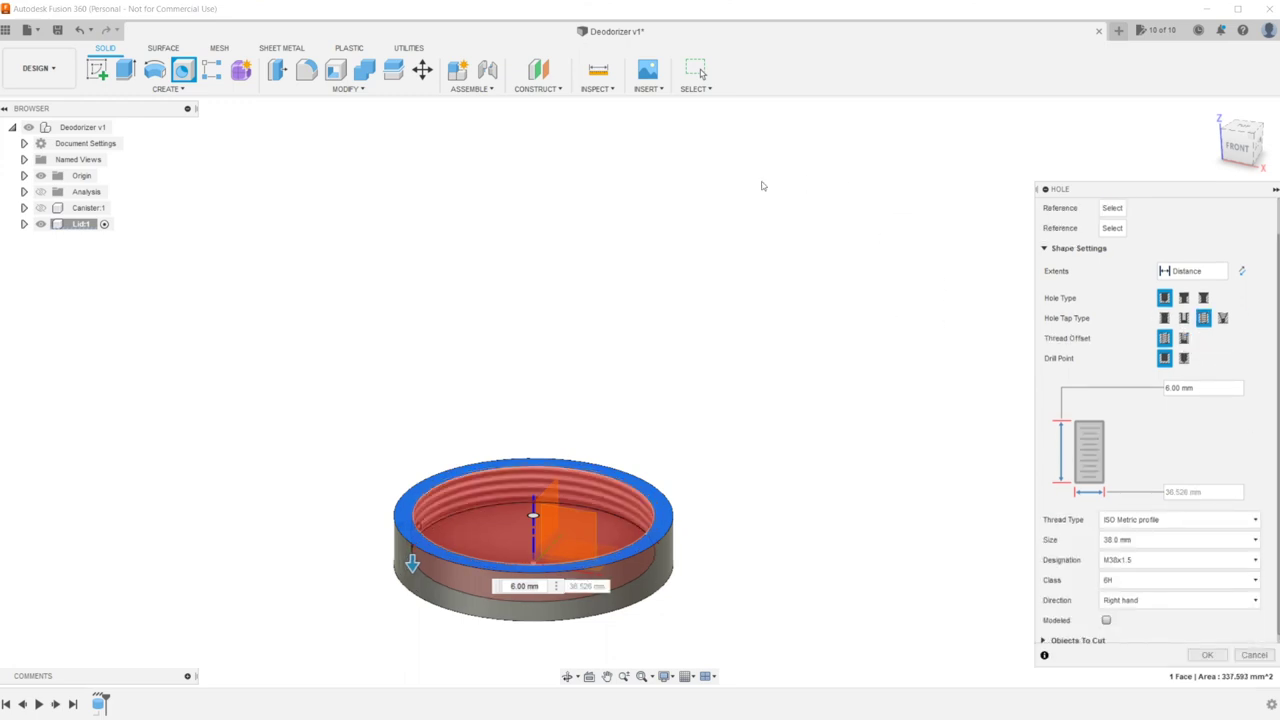
{"action": "key", "text": "Tab"}
{"action": "key", "text": "Tab"}
{"action": "key", "text": "Tab"}
{"action": "key", "text": "space"}
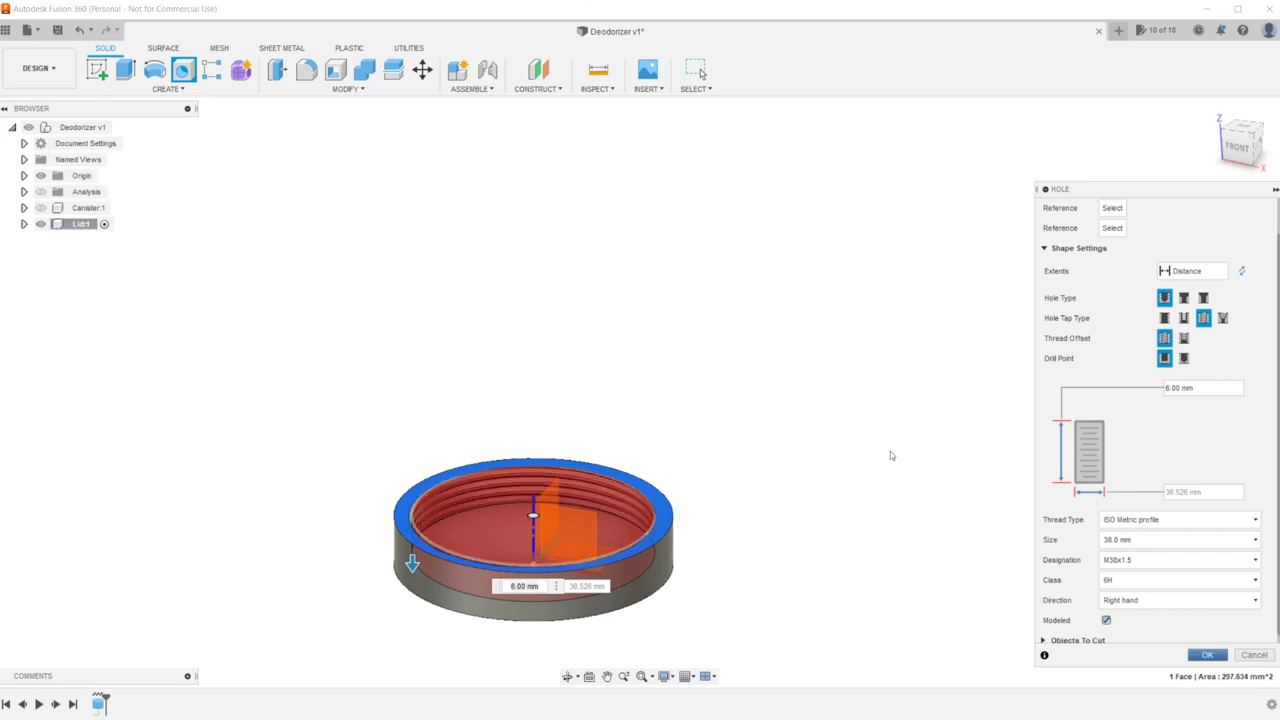
{"action": "key", "text": "Return"}
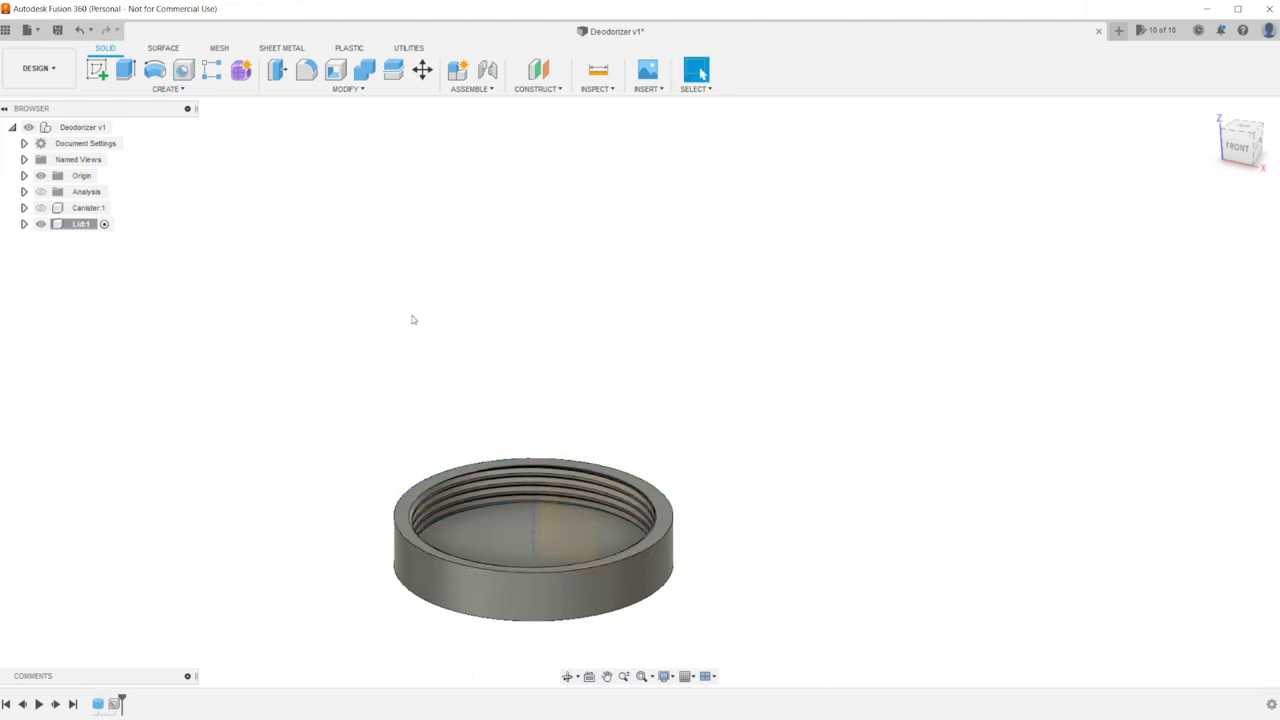
Offset two faces of the lid's internal thread by -0.1 mm to add clearance
{"action": "scroll", "coordinate": [383, 317], "scroll_direction": "up", "scroll_amount": 1}
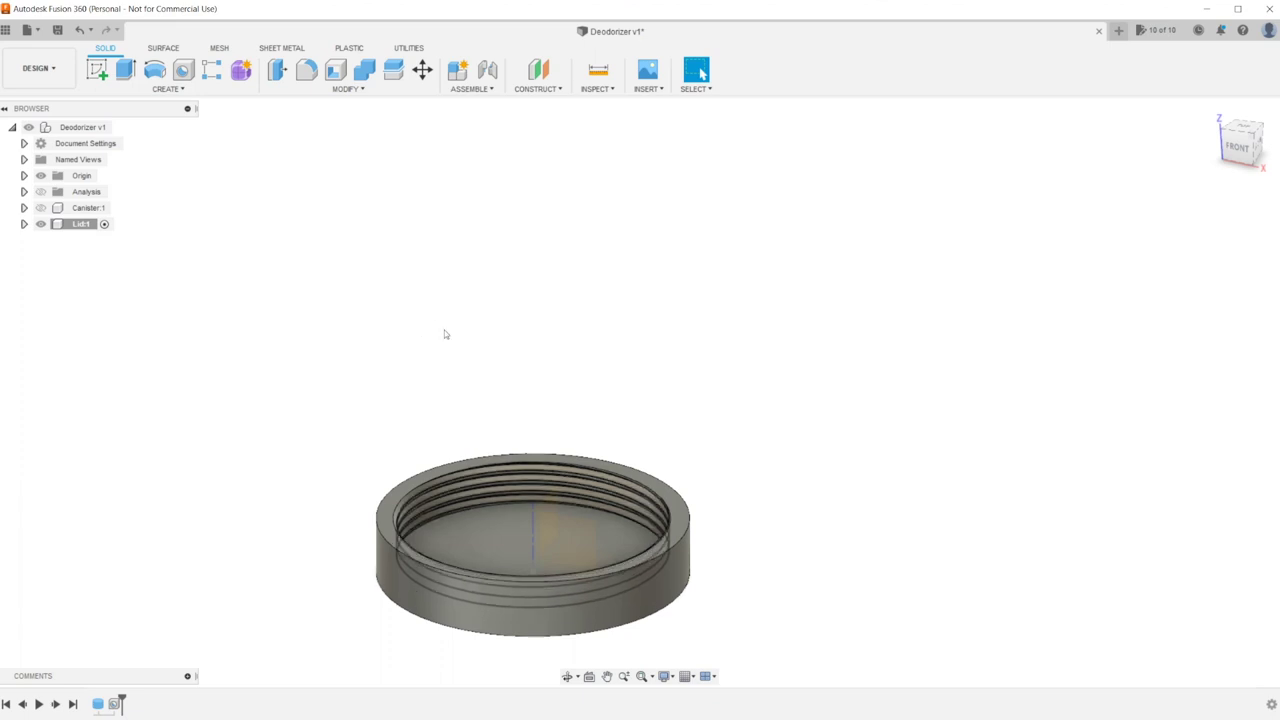
{"action": "scroll", "coordinate": [402, 322], "scroll_direction": "up", "scroll_amount": 2}
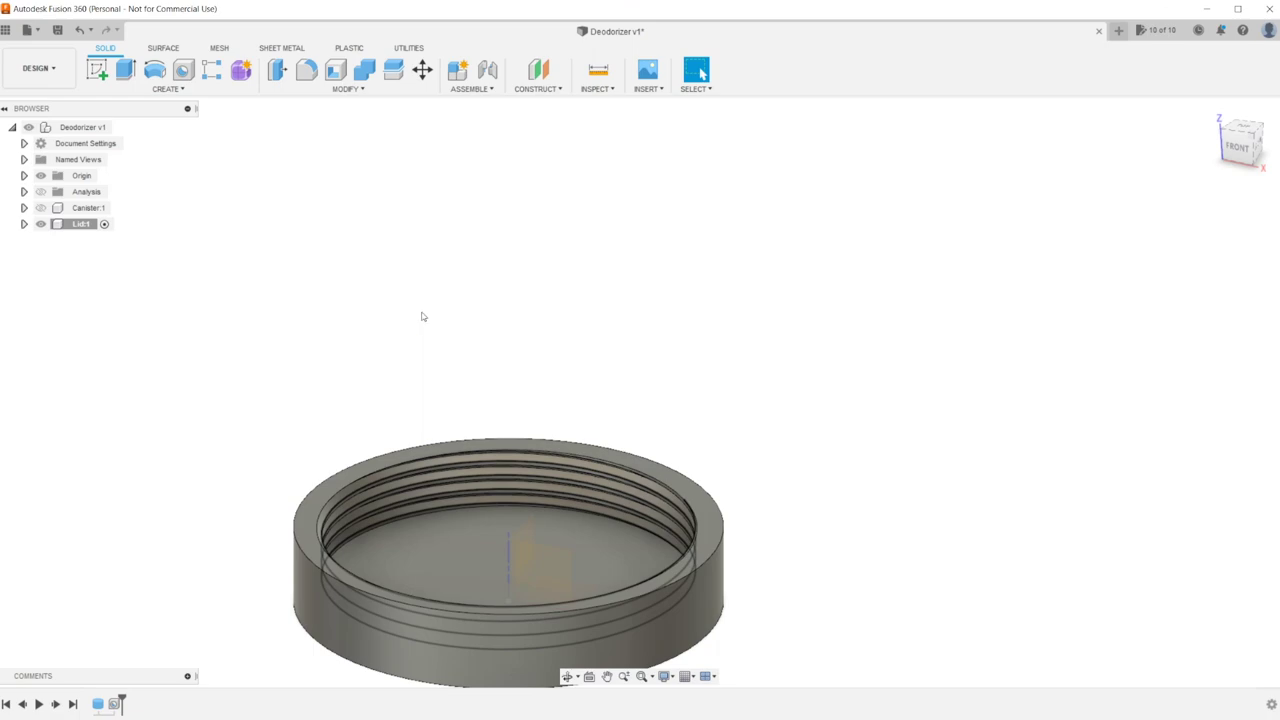
{"action": "scroll", "coordinate": [422, 316], "scroll_direction": "up", "scroll_amount": 8}
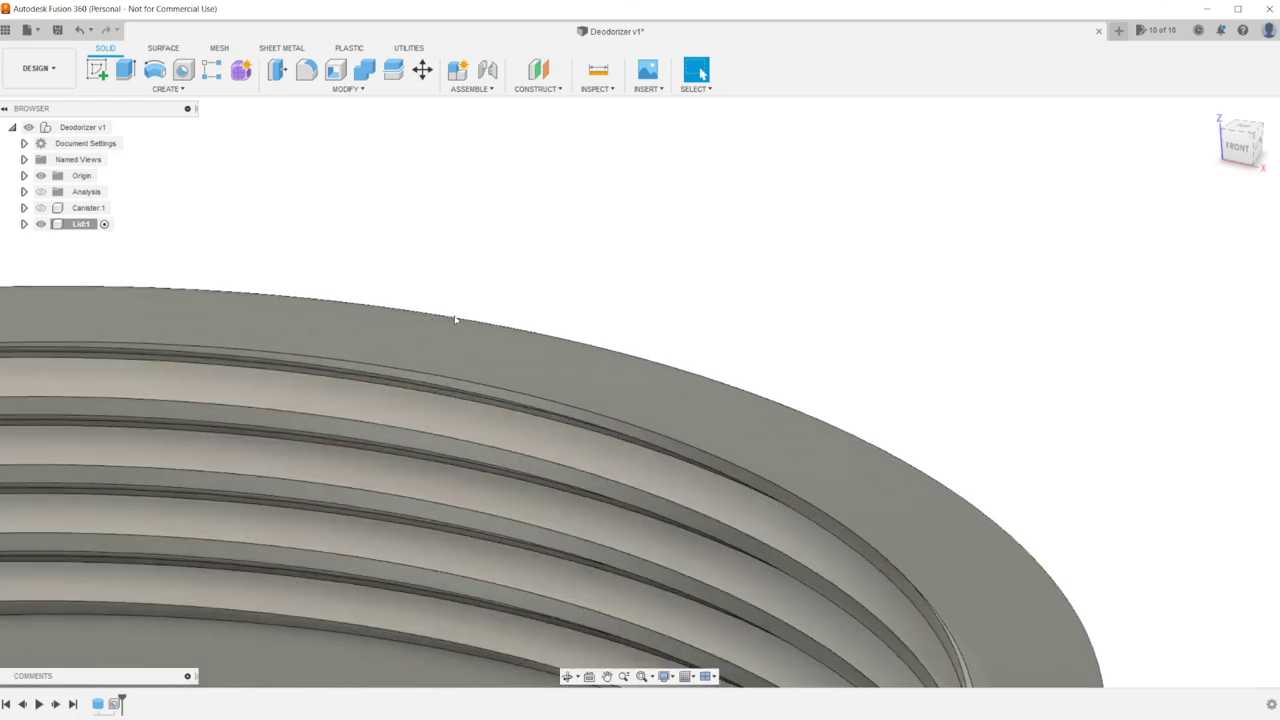
{"action": "left_click", "coordinate": [453, 318]}
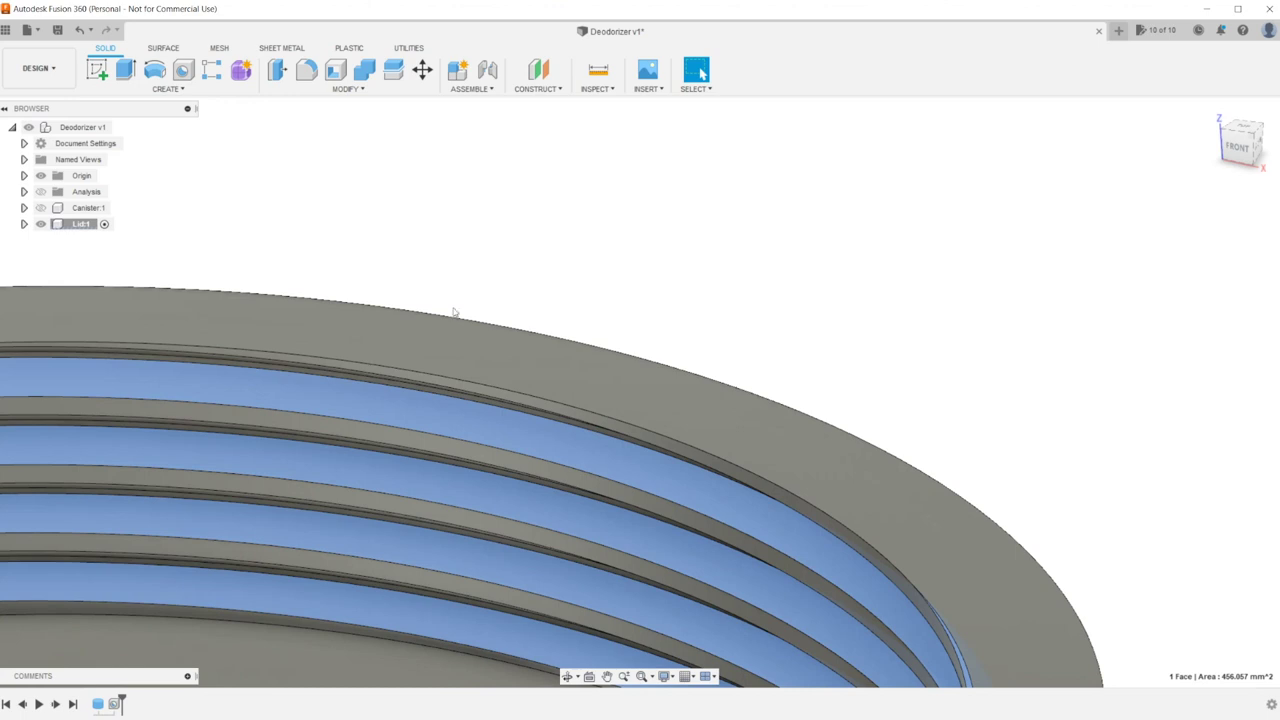
{"action": "left_click", "coordinate": [383, 312], "text": "ctrl"}
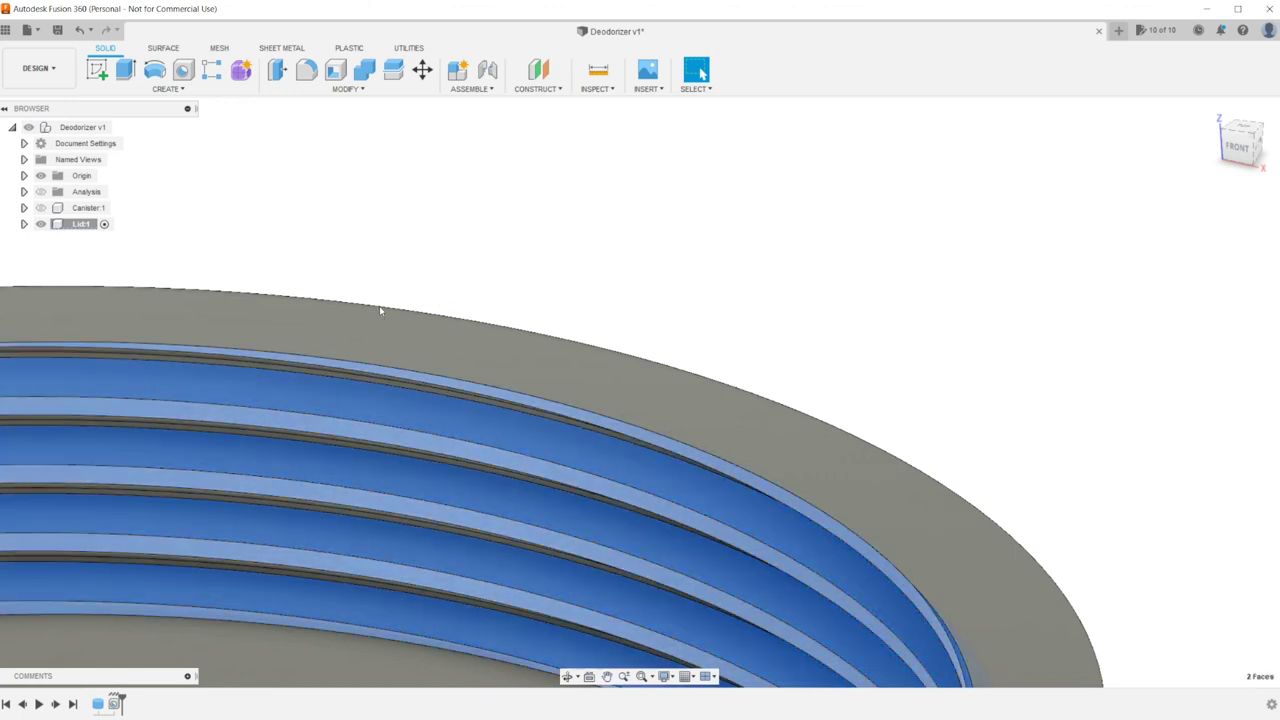
{"action": "key", "text": "q"}
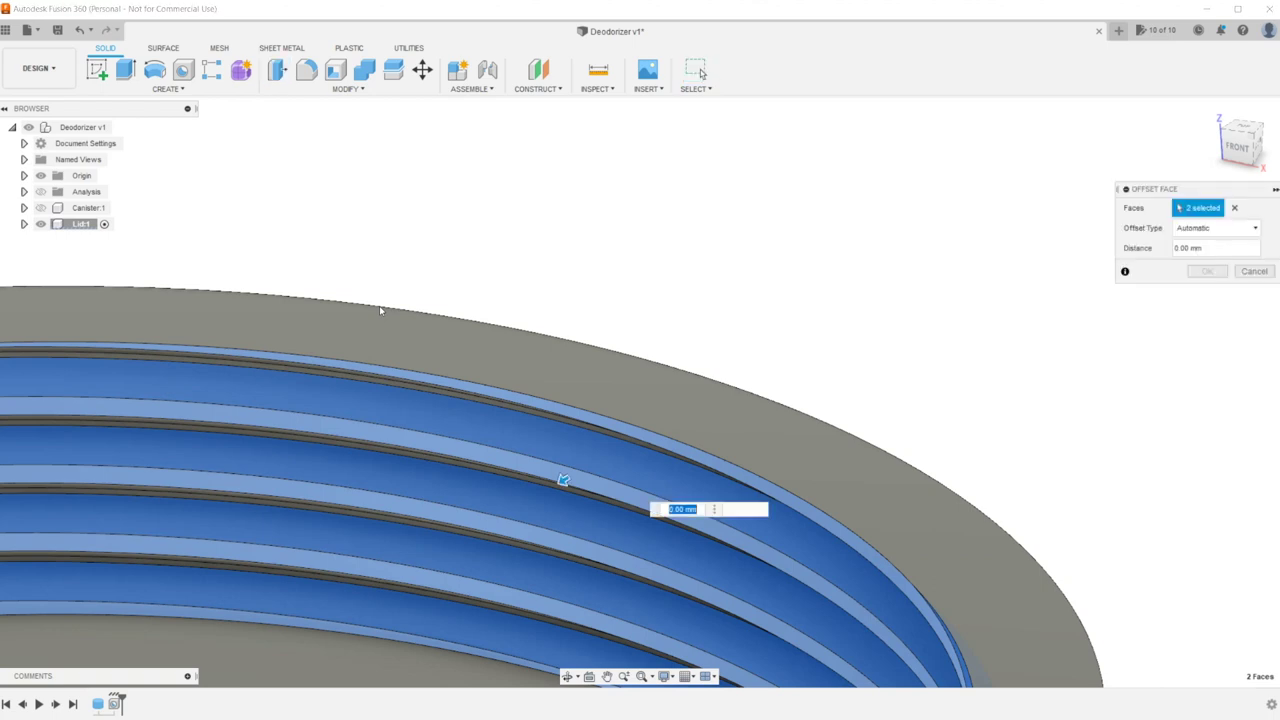
{"action": "type", "text": "-"}
{"action": "type", "text": ".1"}
{"action": "key", "text": "Return"}
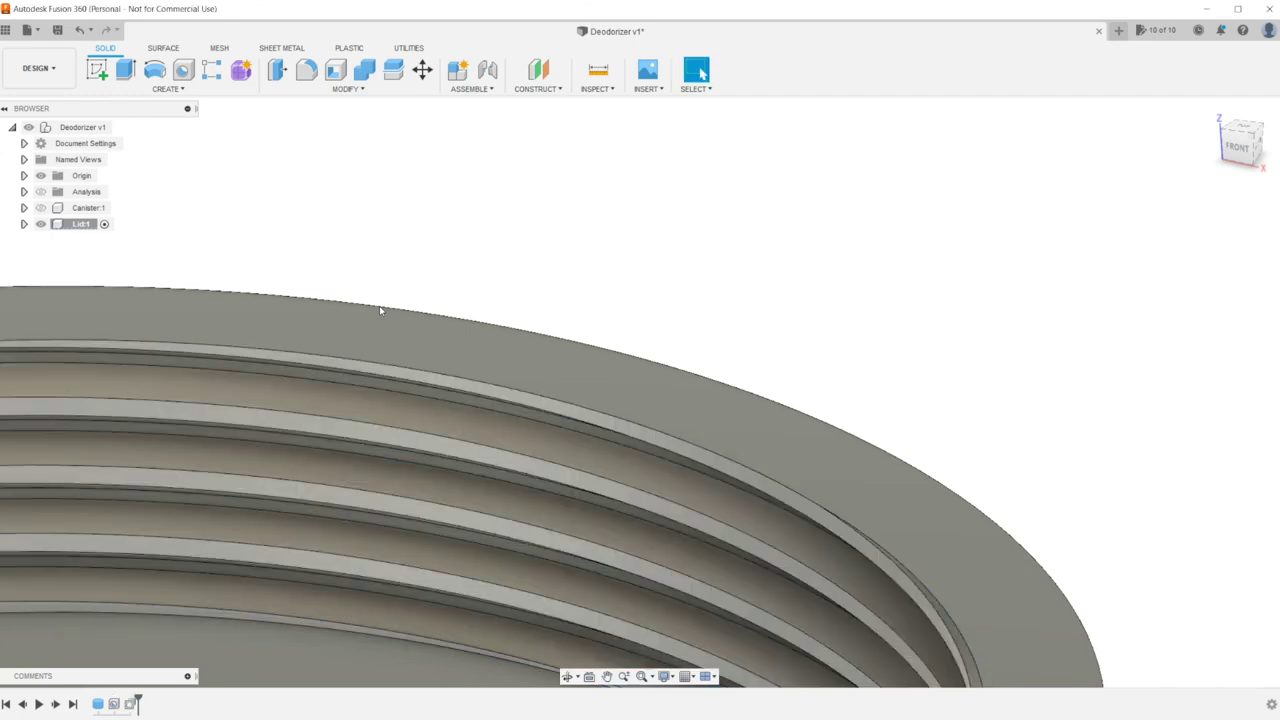
Chamfer the outer edge of the lid's closed bottom face with an equal distance of 1 mm
{"action": "scroll", "coordinate": [409, 331], "scroll_direction": "down", "scroll_amount": 10}
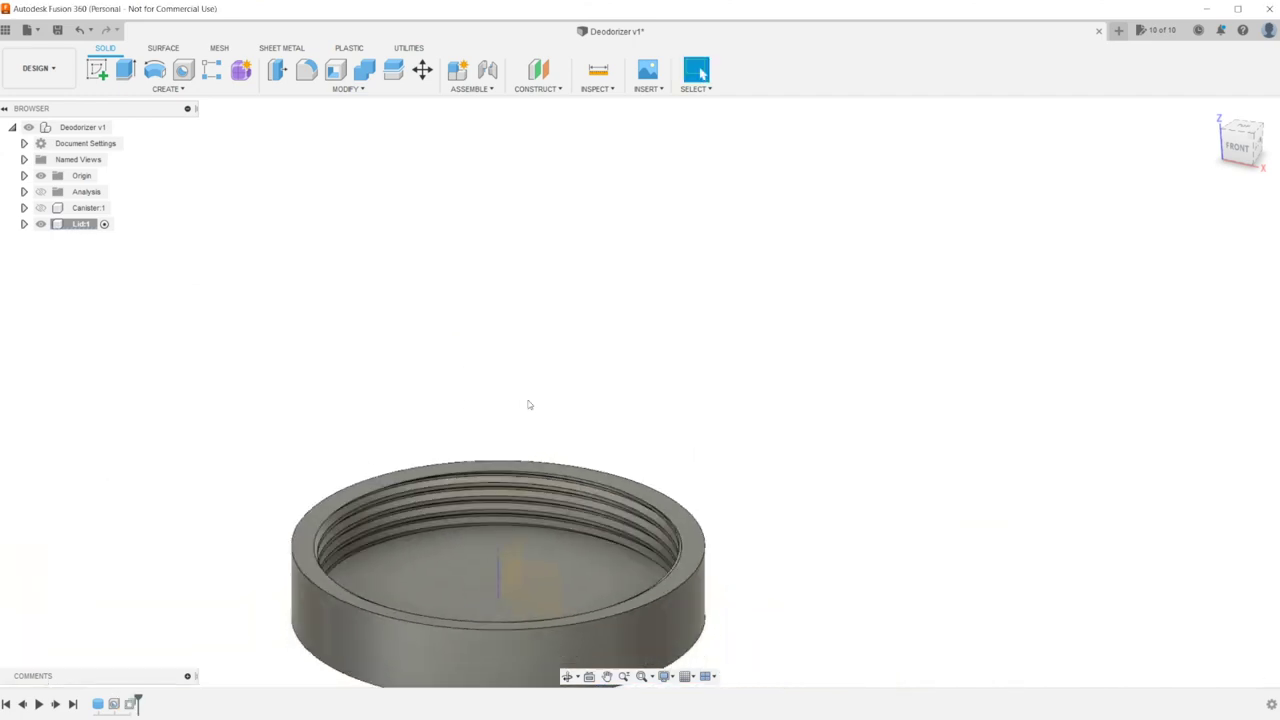
{"action": "middle_click_drag", "start_coordinate": [529, 403], "coordinate": [536, 368], "text": "shift"}
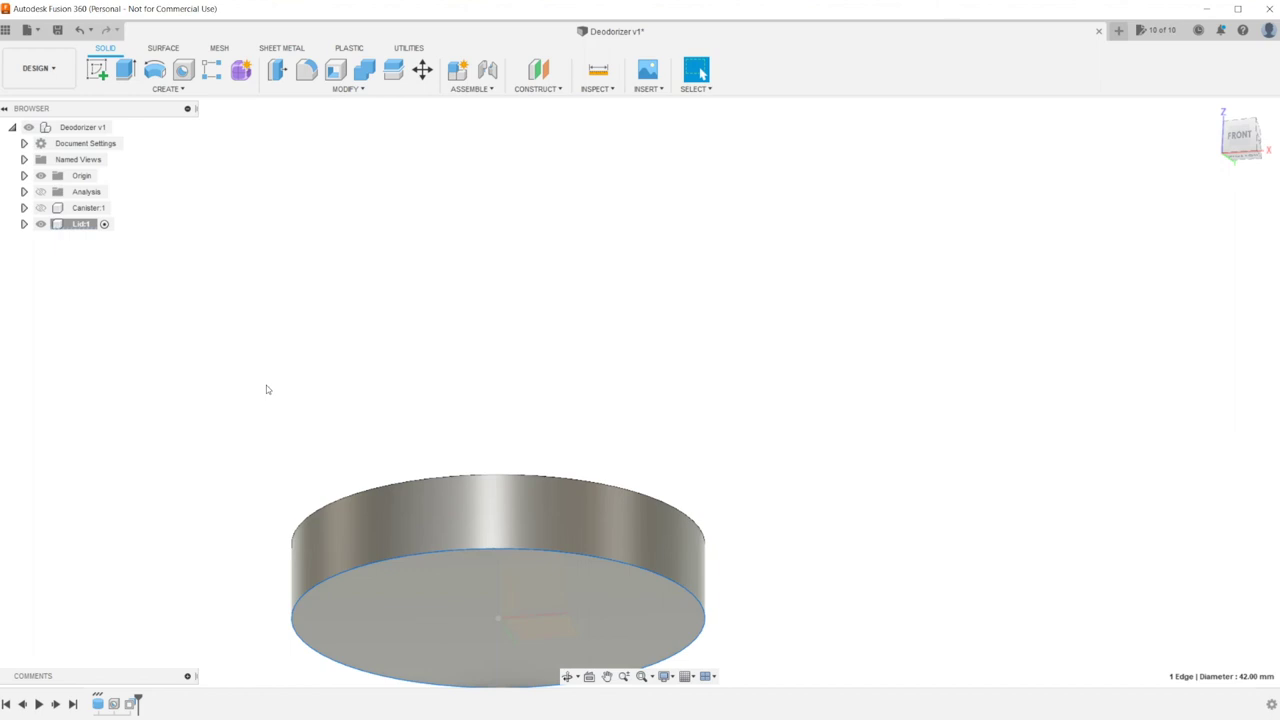
{"action": "scroll", "coordinate": [266, 385], "scroll_direction": "up", "scroll_amount": 1}
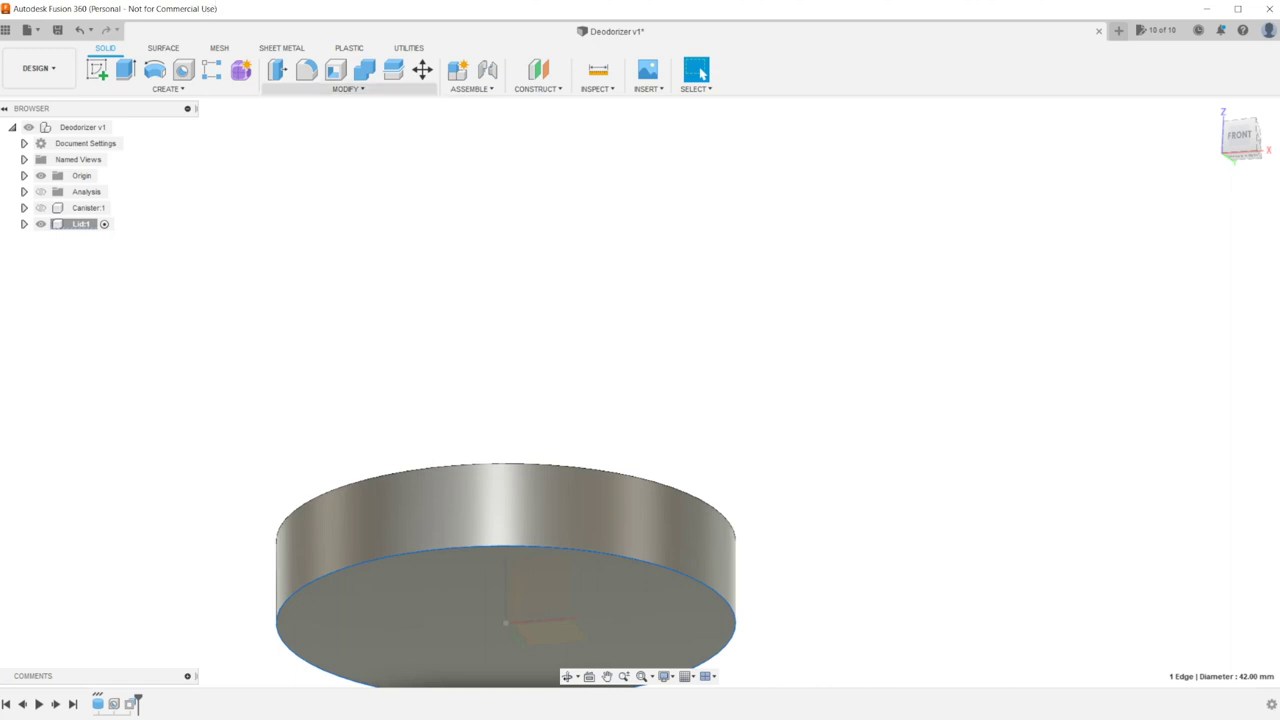
{"action": "left_click", "coordinate": [346, 88]}
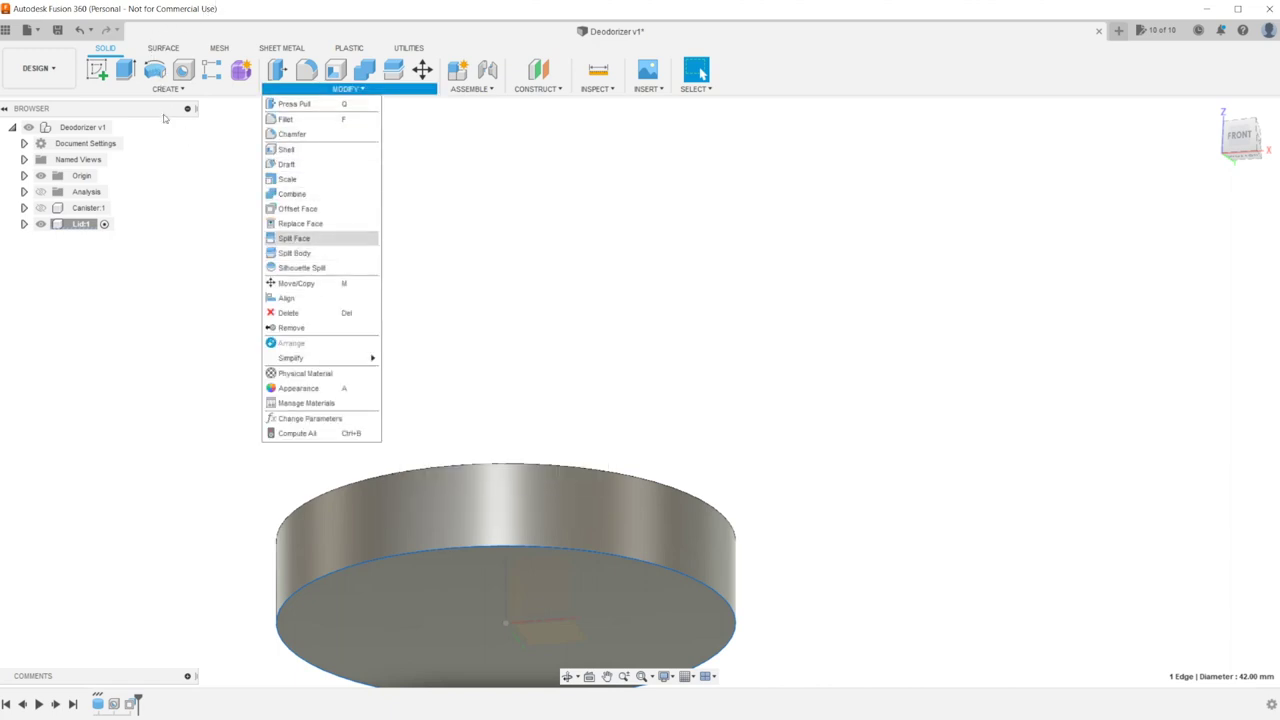
{"action": "left_click", "coordinate": [292, 133]}
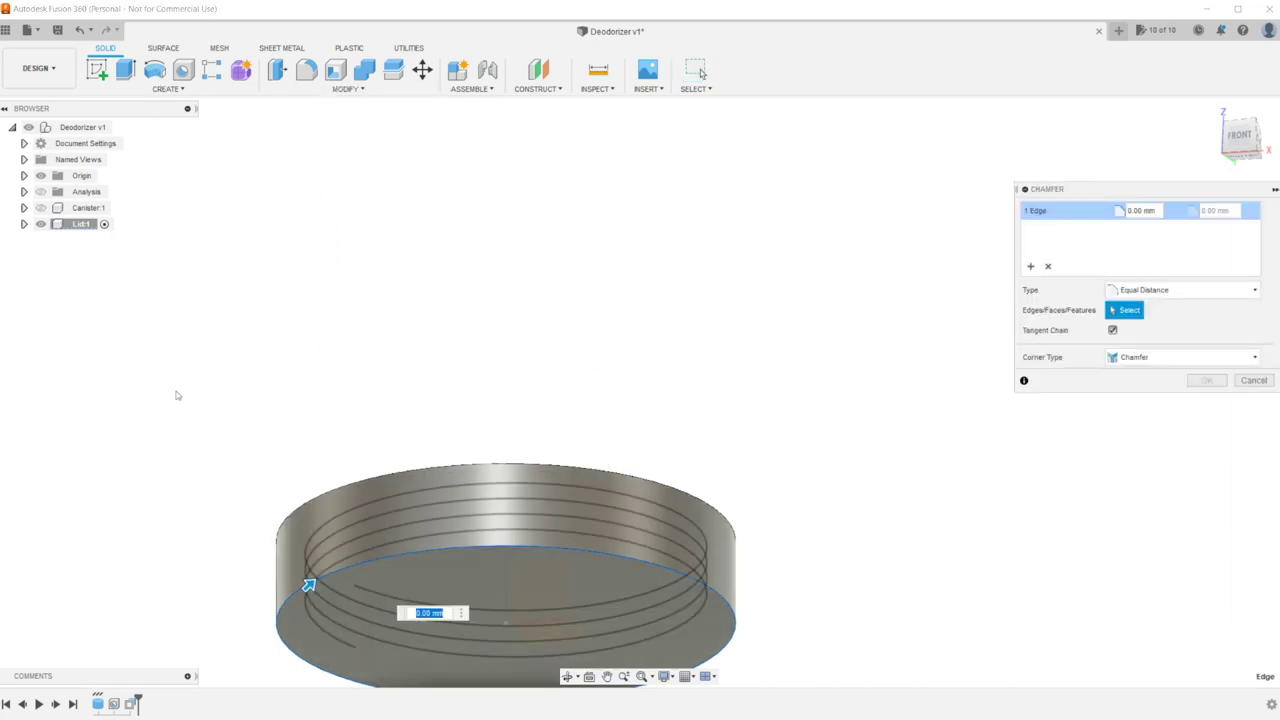
{"action": "type", "text": "1"}
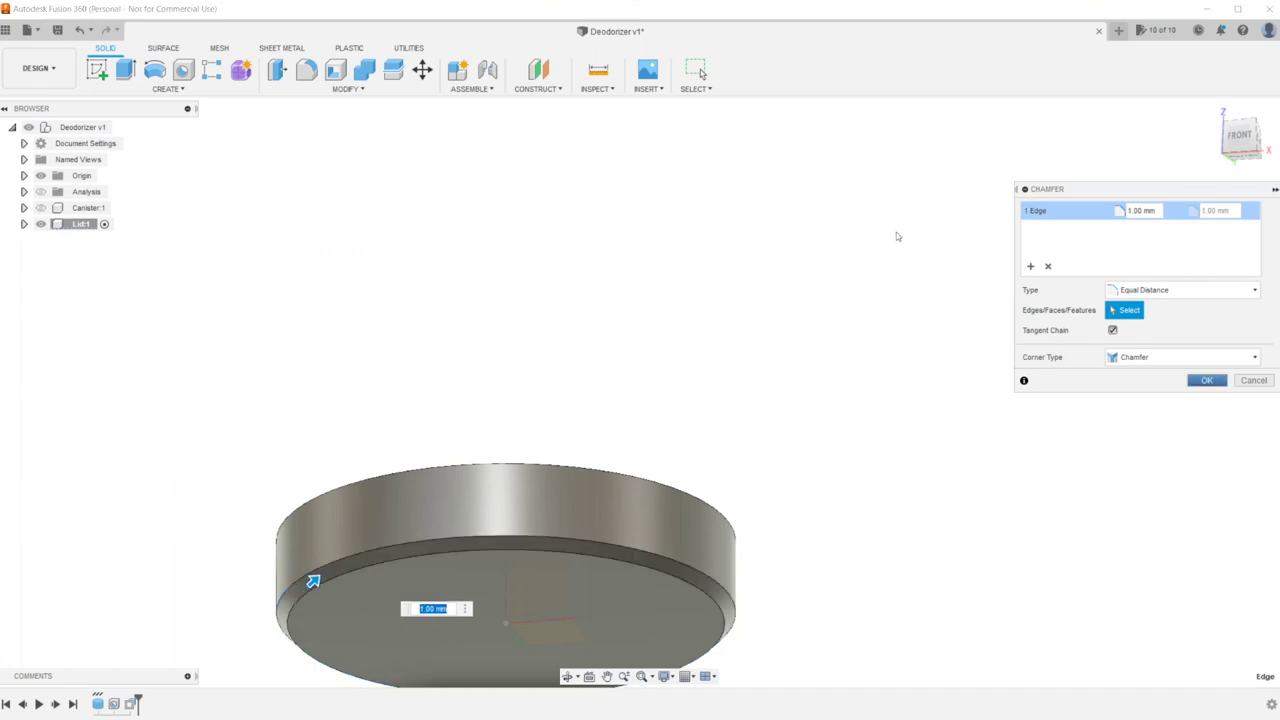
{"action": "key", "text": "Return"}
Show the canister component and move it 2 mm upward along Z relative to the lid
{"action": "middle_click_drag", "start_coordinate": [557, 288], "coordinate": [557, 317], "text": "shift"}
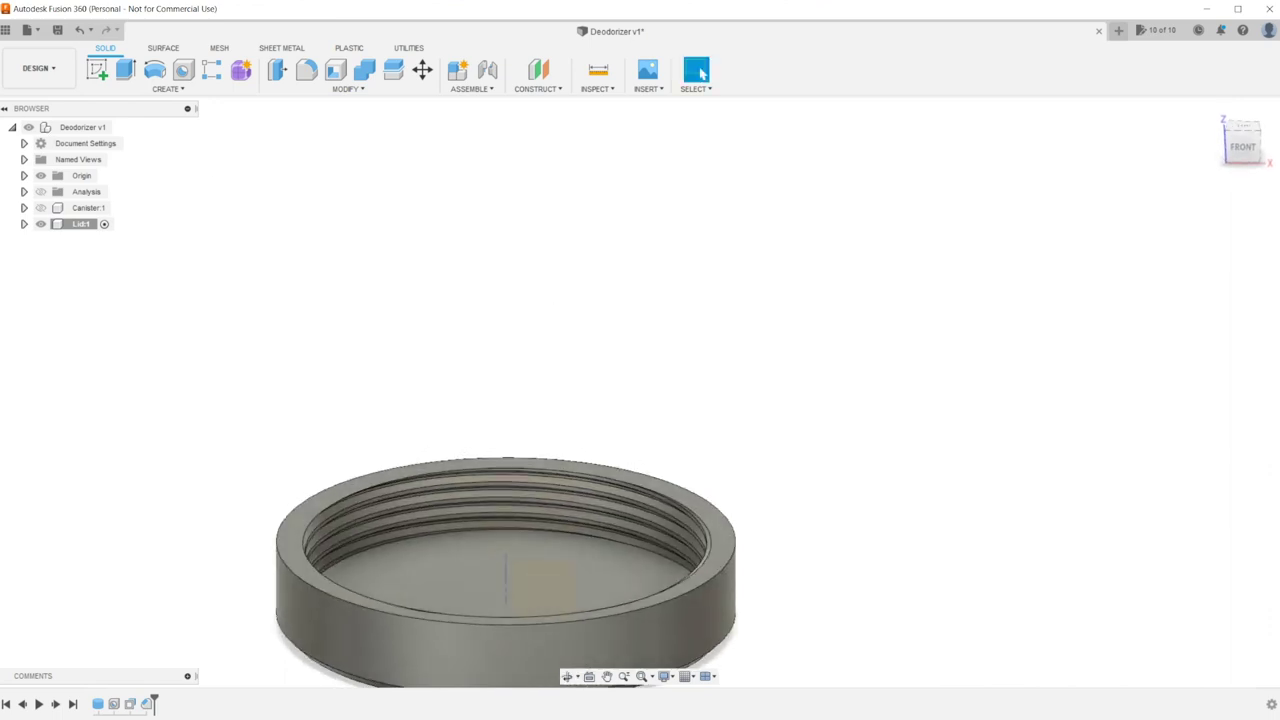
{"action": "left_click", "coordinate": [88, 208]}
{"action": "left_click", "coordinate": [40, 208]}
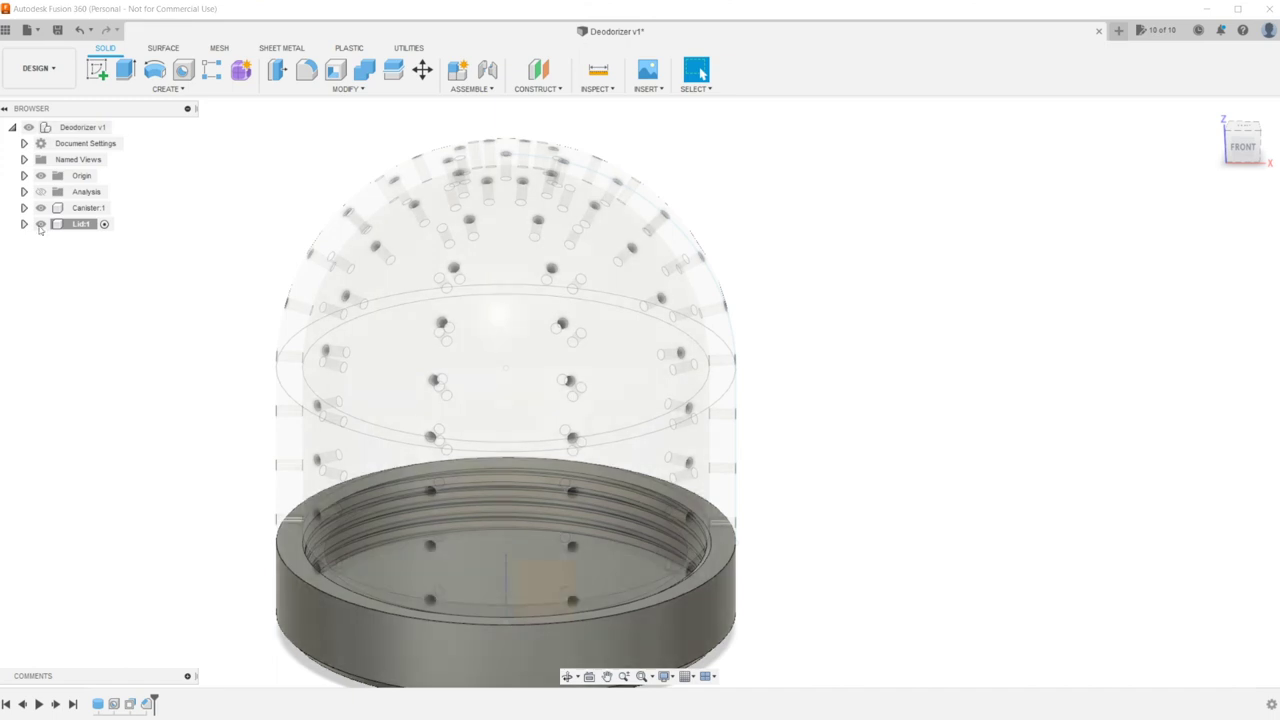
{"action": "left_click", "coordinate": [88, 207]}
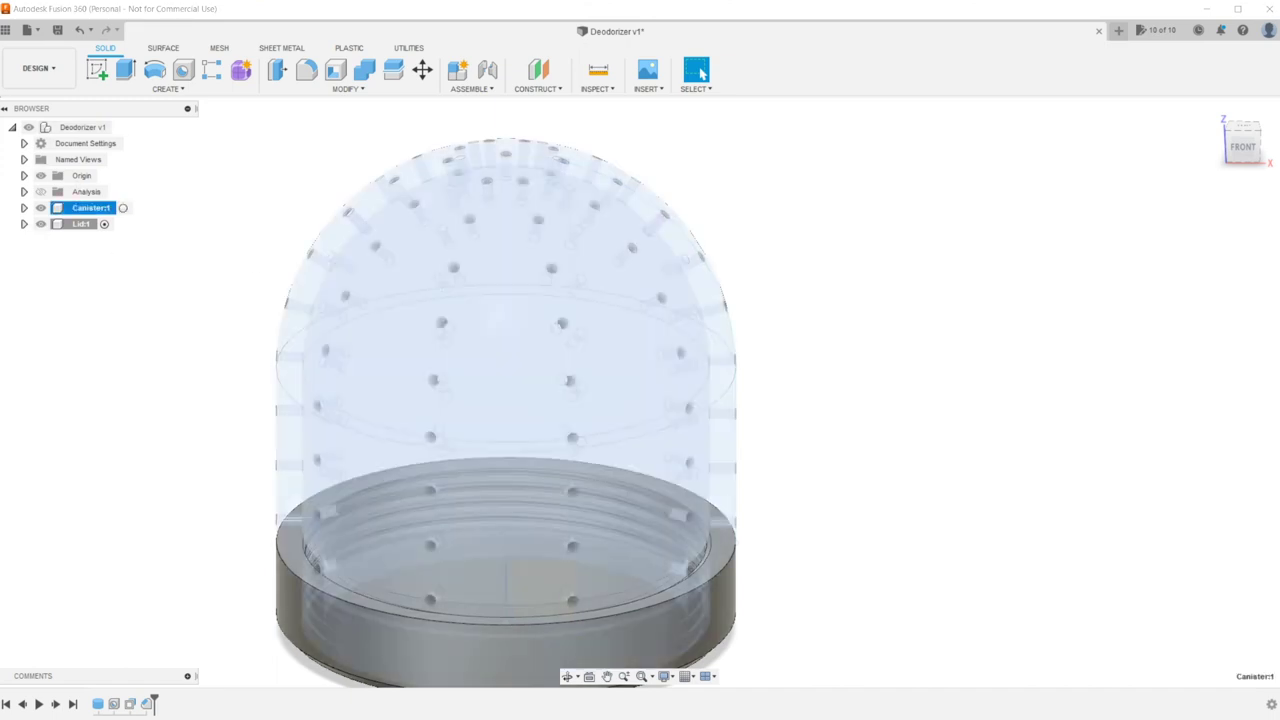
{"action": "left_click", "coordinate": [422, 69]}
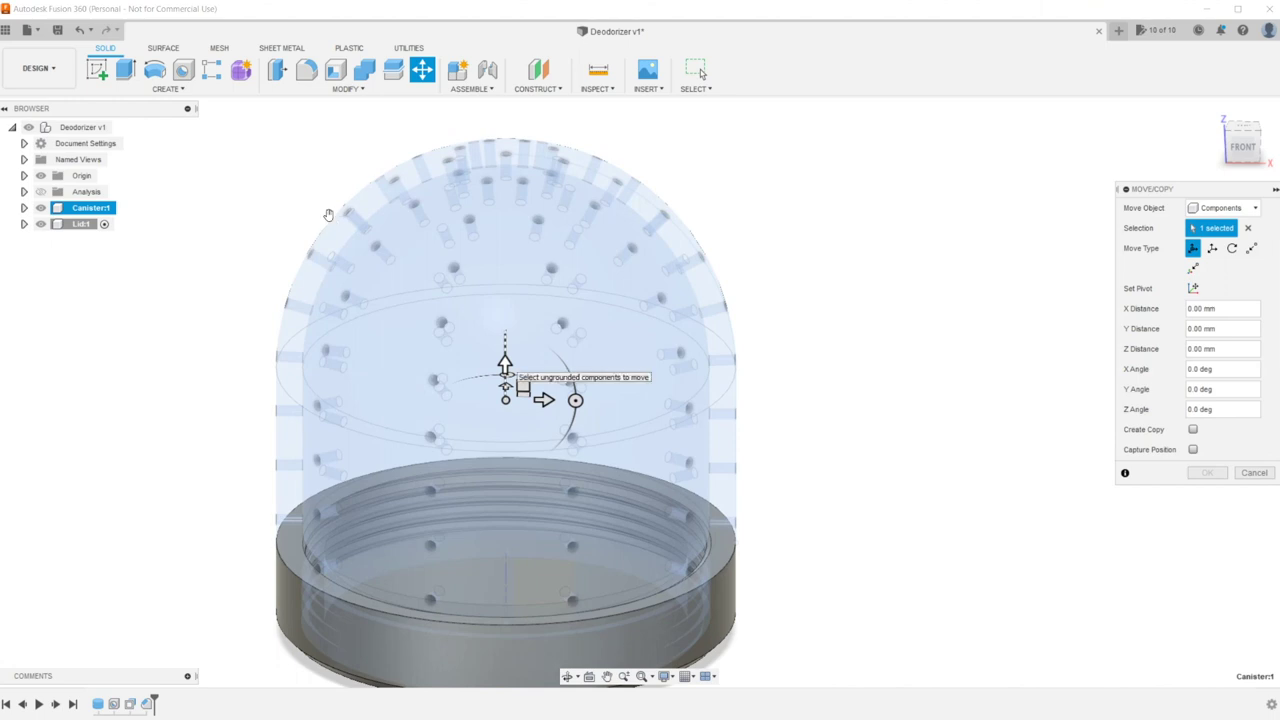
{"action": "left_click_drag", "start_coordinate": [505, 363], "coordinate": [505, 343]}
{"action": "left_click_drag", "start_coordinate": [326, 199], "coordinate": [326, 200]}
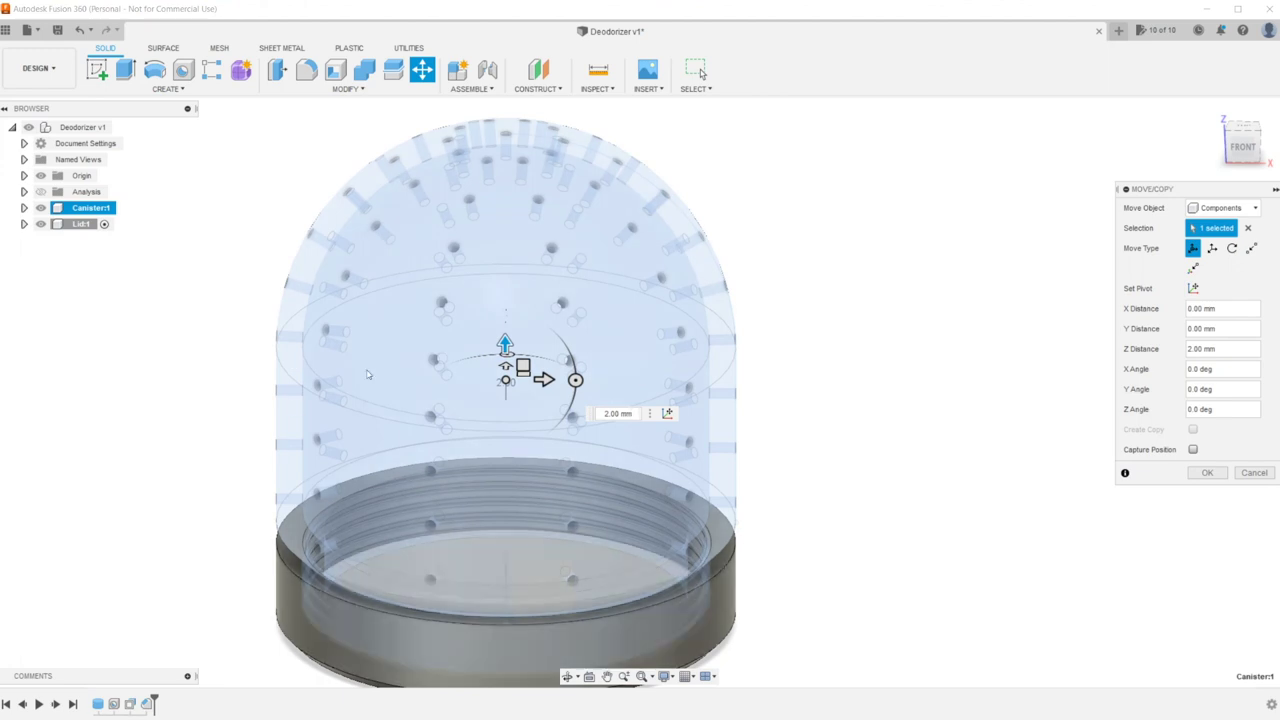
{"action": "key", "text": "Return"}
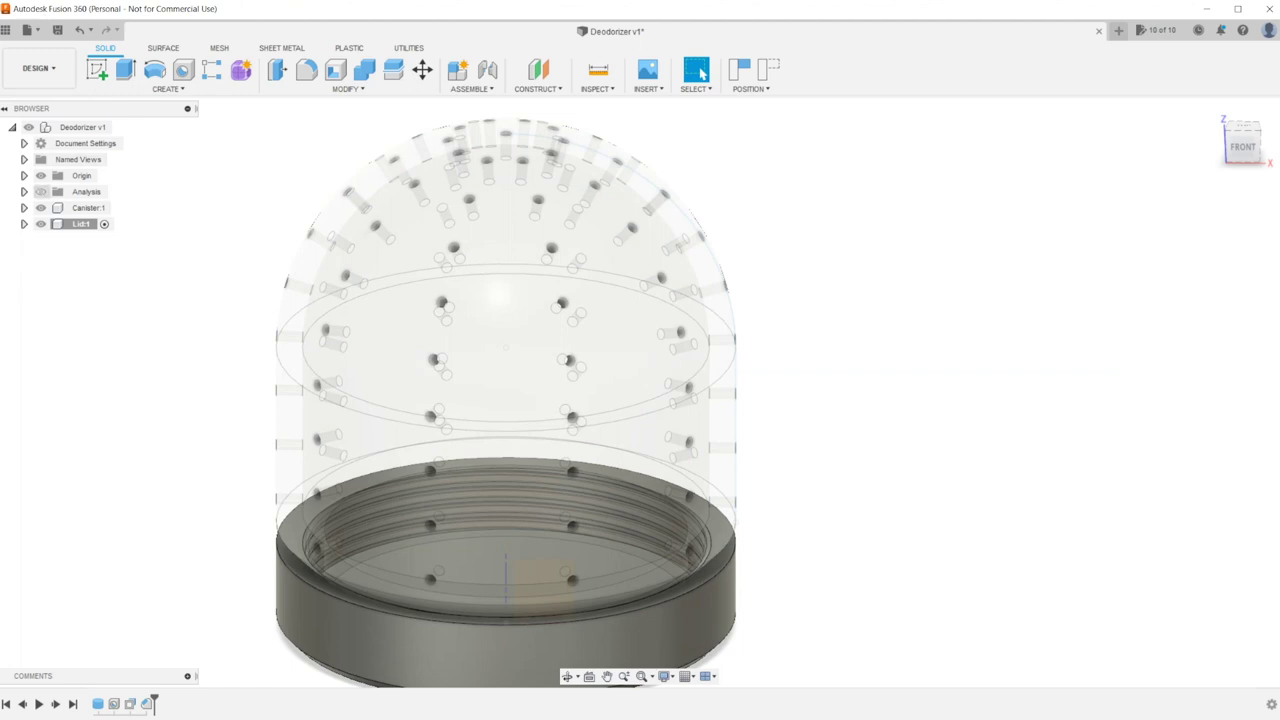
Show the section analysis, examine how the canister and lid threads fit together on both sides, and hide the section again
{"action": "left_click", "coordinate": [41, 191]}
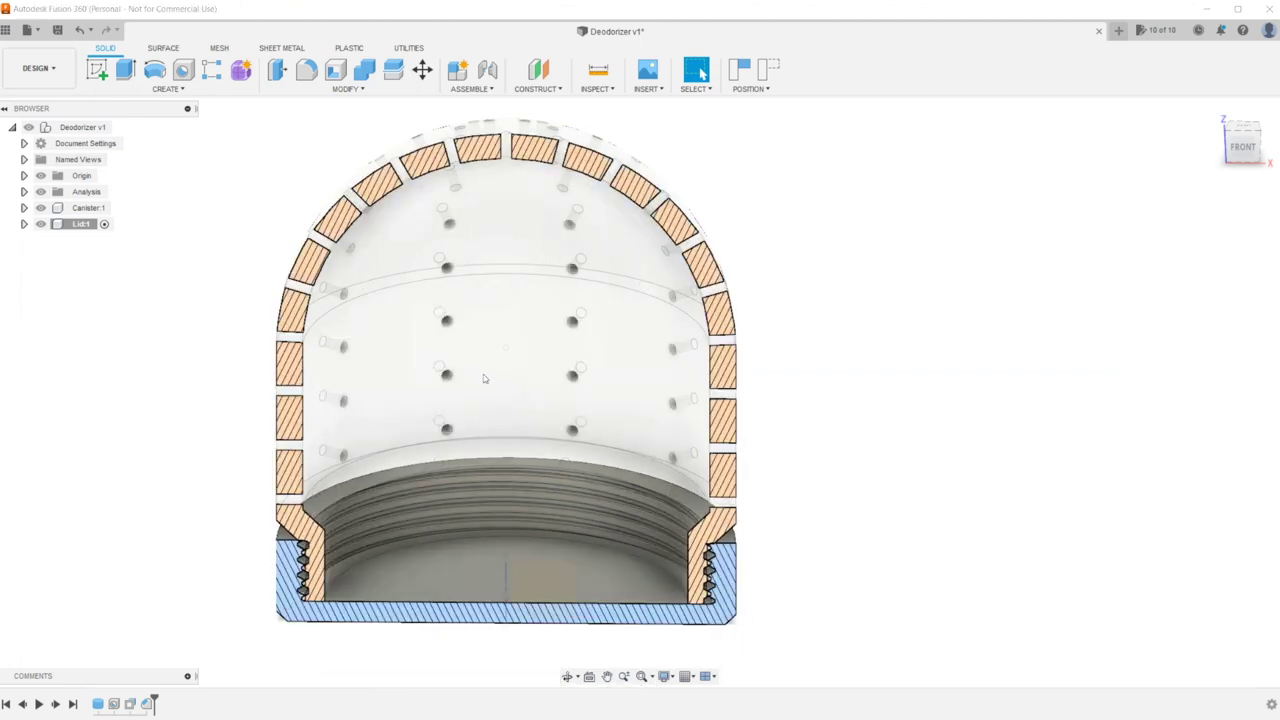
{"action": "scroll", "coordinate": [532, 388], "scroll_direction": "up", "scroll_amount": 1}
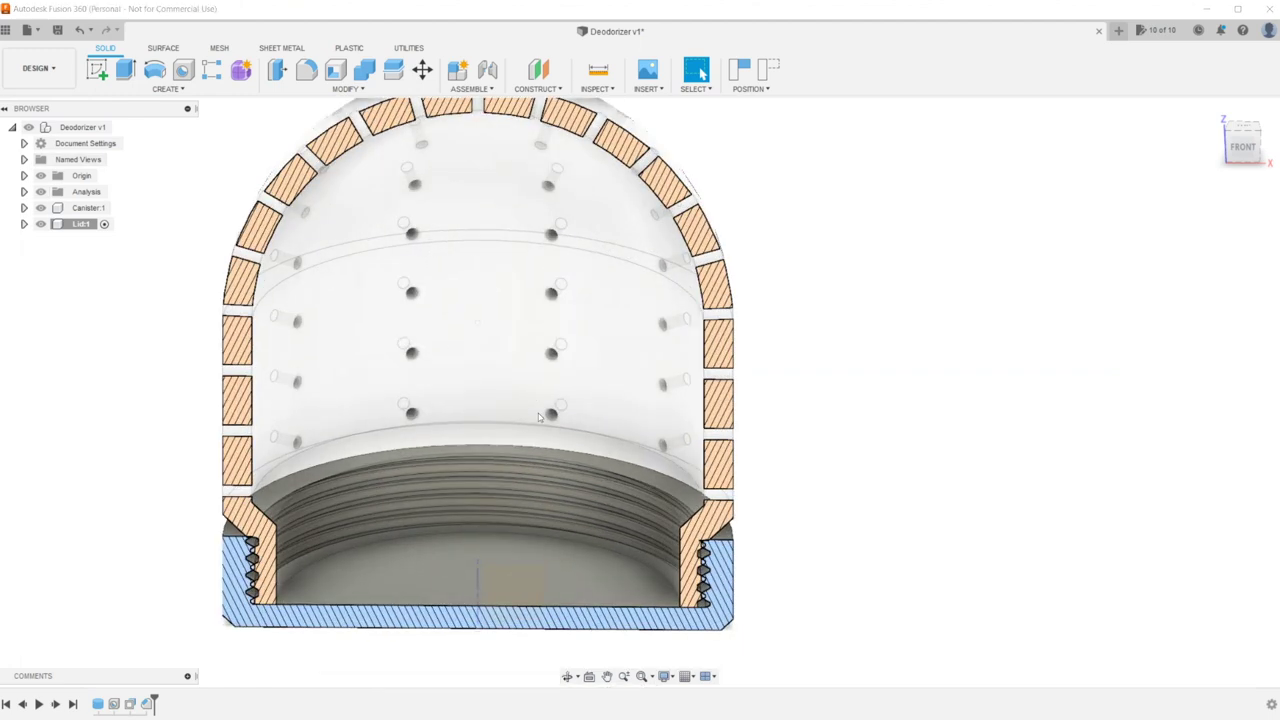
{"action": "middle_click_drag", "start_coordinate": [538, 413], "coordinate": [538, 392], "text": "shift"}
{"action": "scroll", "coordinate": [489, 424], "scroll_direction": "up", "scroll_amount": 6}
{"action": "scroll", "coordinate": [495, 395], "scroll_direction": "up", "scroll_amount": 2}
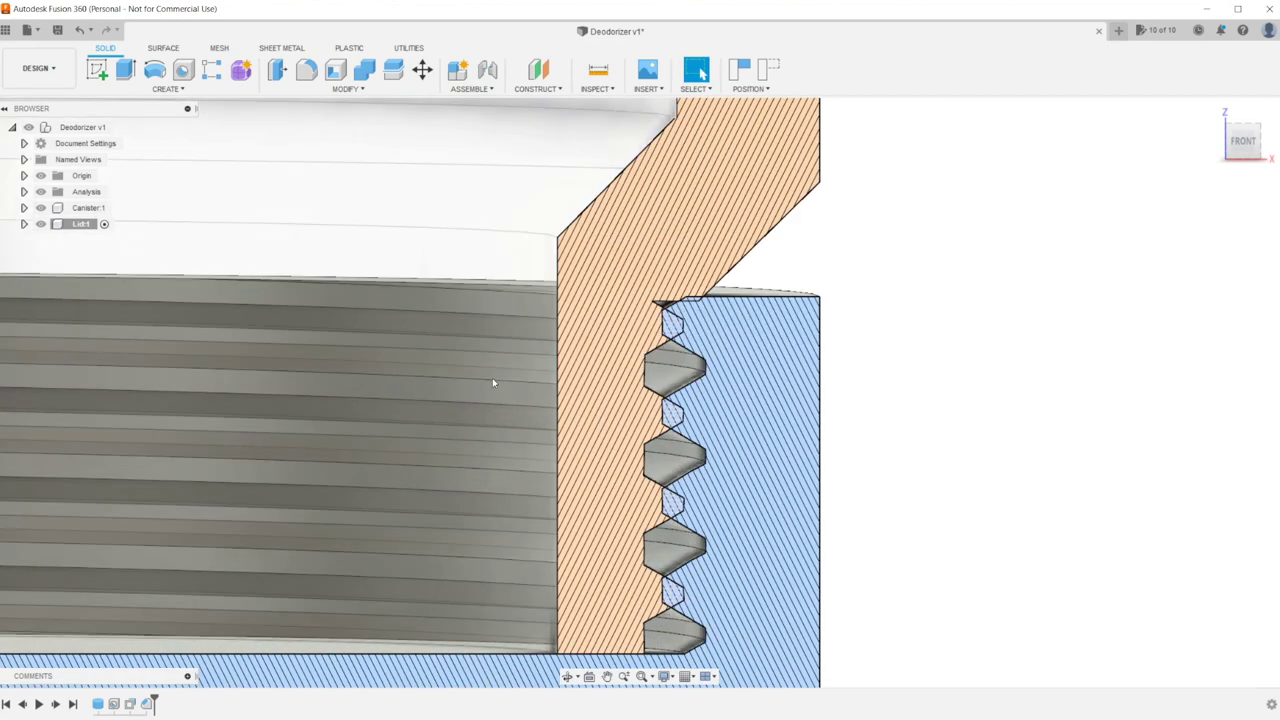
{"action": "scroll", "coordinate": [470, 290], "scroll_direction": "down", "scroll_amount": 4}
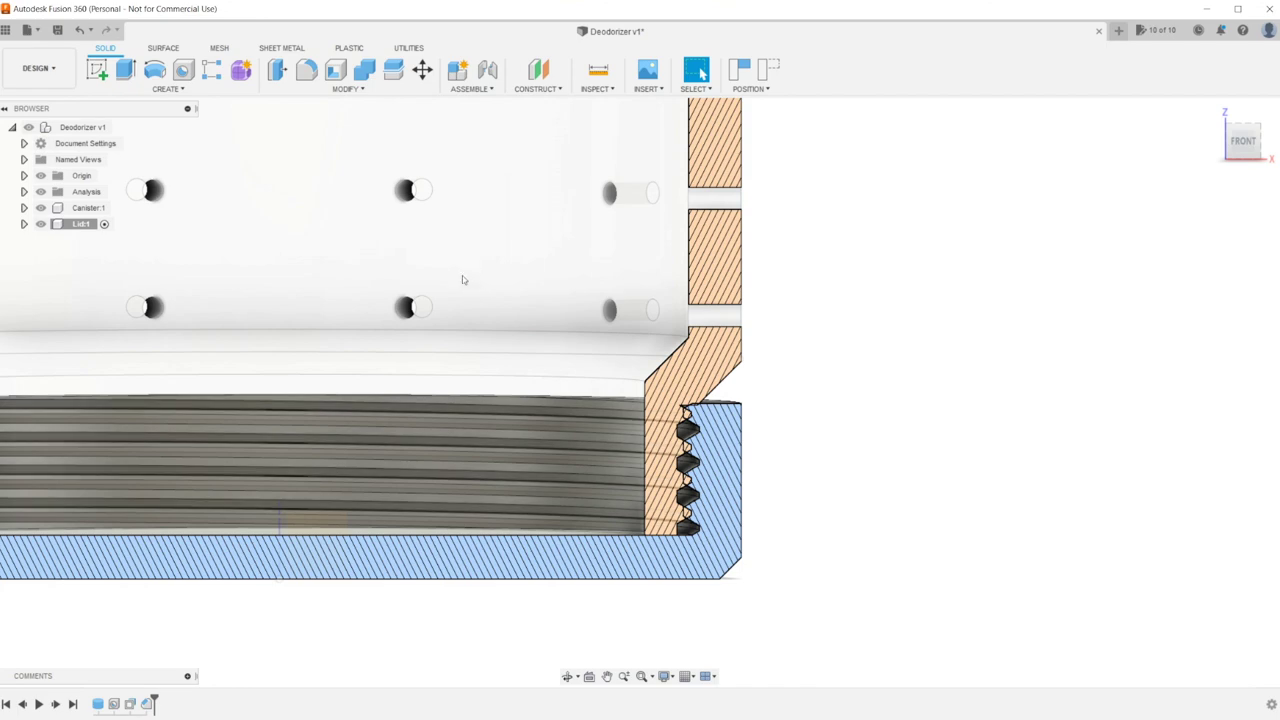
{"action": "scroll", "coordinate": [488, 332], "scroll_direction": "down", "scroll_amount": 4}
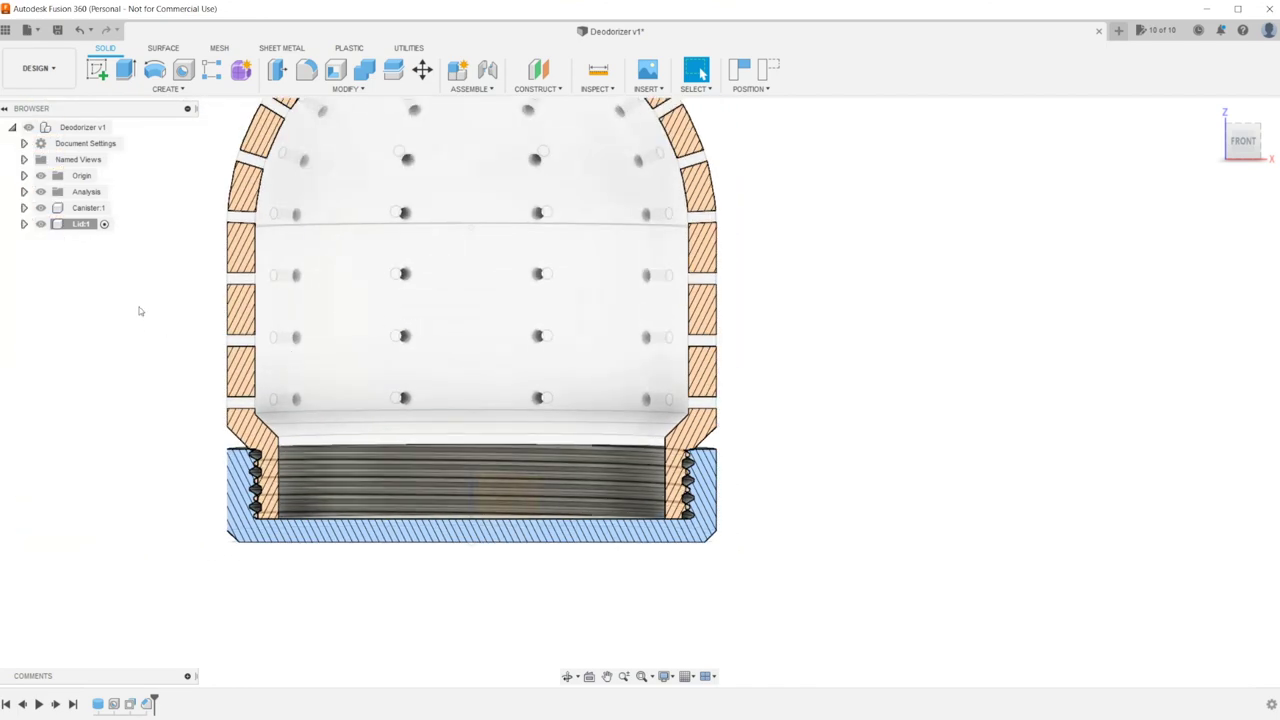
{"action": "scroll", "coordinate": [128, 291], "scroll_direction": "up", "scroll_amount": 4}
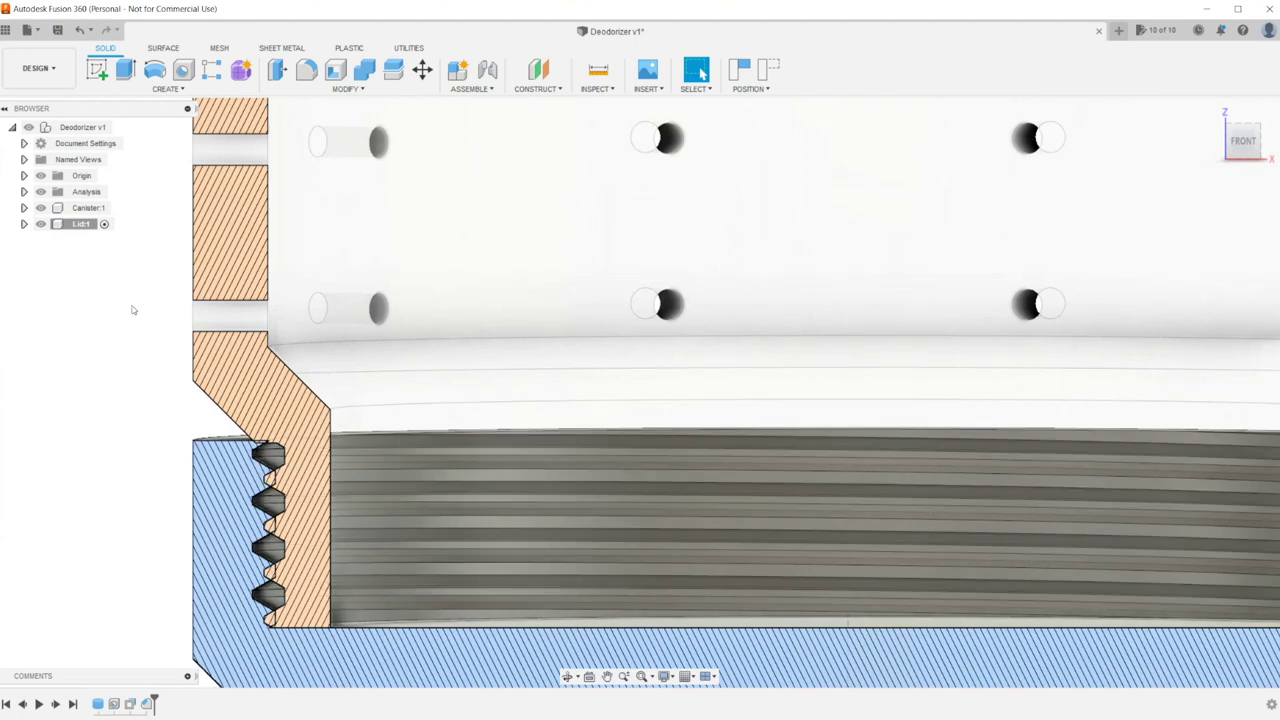
{"action": "scroll", "coordinate": [306, 332], "scroll_direction": "down", "scroll_amount": 5}
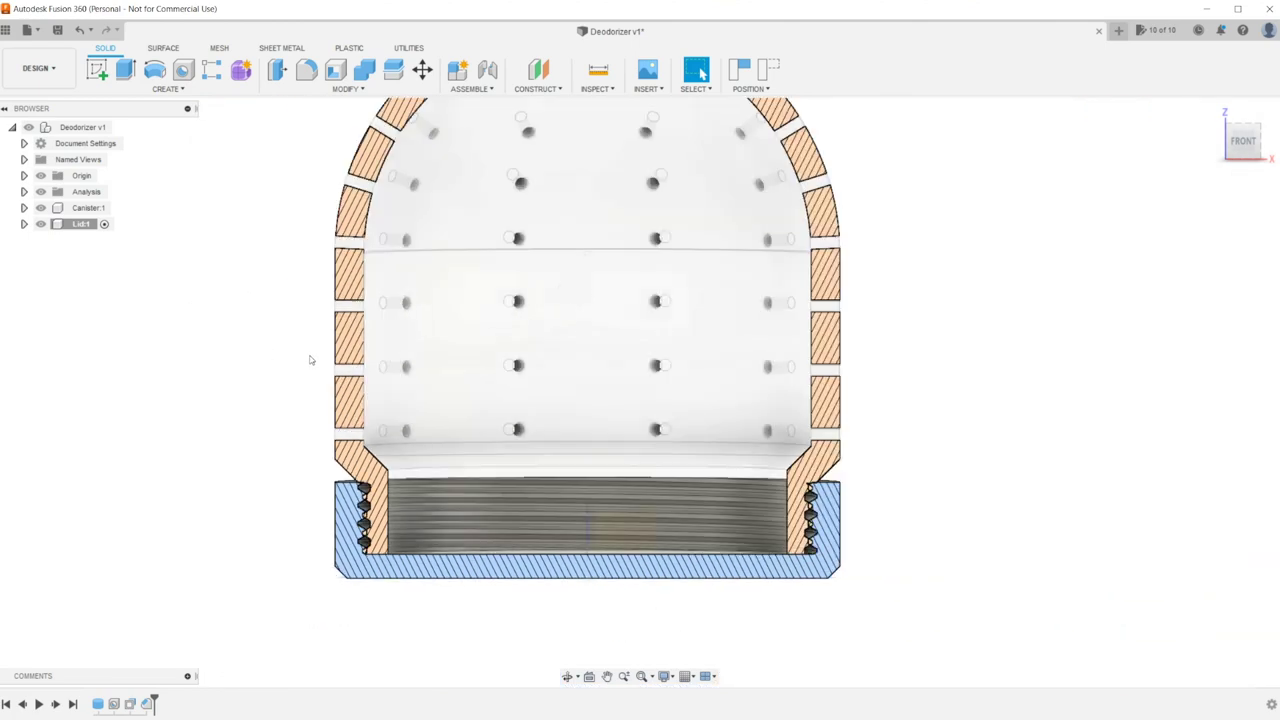
{"action": "scroll", "coordinate": [549, 339], "scroll_direction": "down", "scroll_amount": 2}
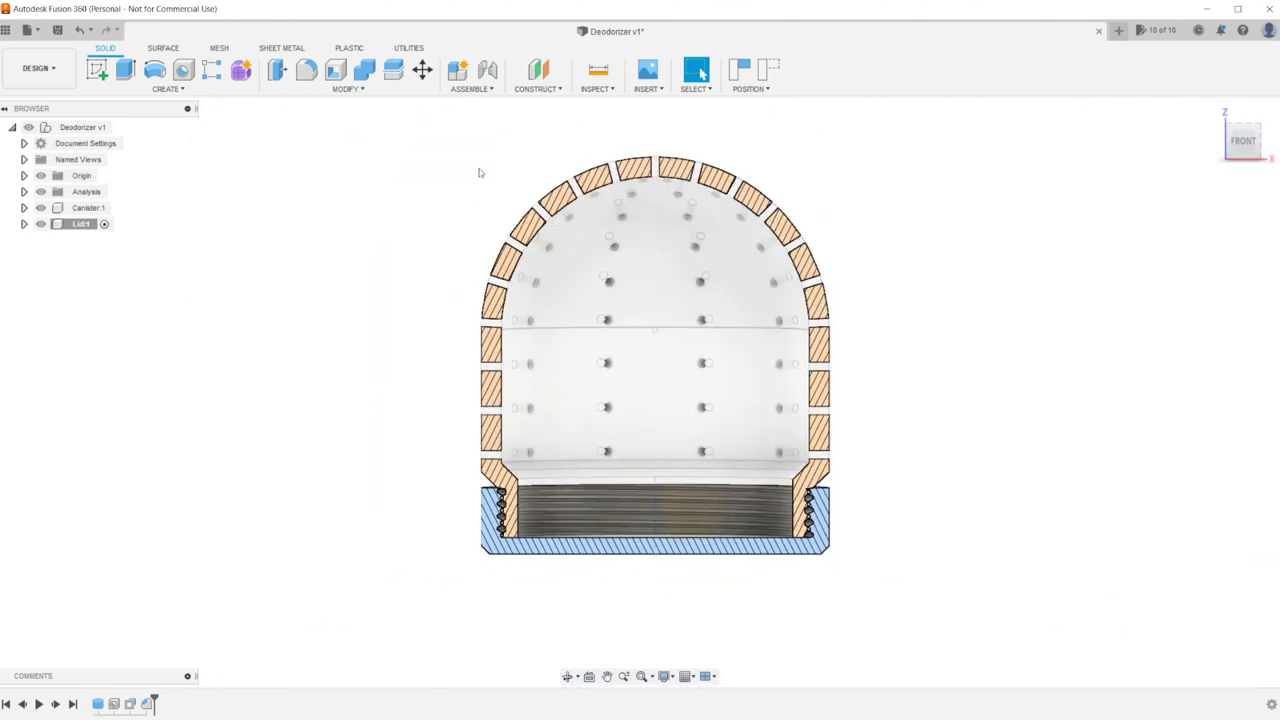
{"action": "mouse_move", "coordinate": [233, 233]}
{"action": "middle_mouse_down", "text": "shift"}
{"action": "mouse_move", "coordinate": [257, 260]}
{"action": "mouse_move", "coordinate": [319, 253]}
{"action": "mouse_move", "coordinate": [252, 222]}
{"action": "middle_mouse_up", "text": "shift"}
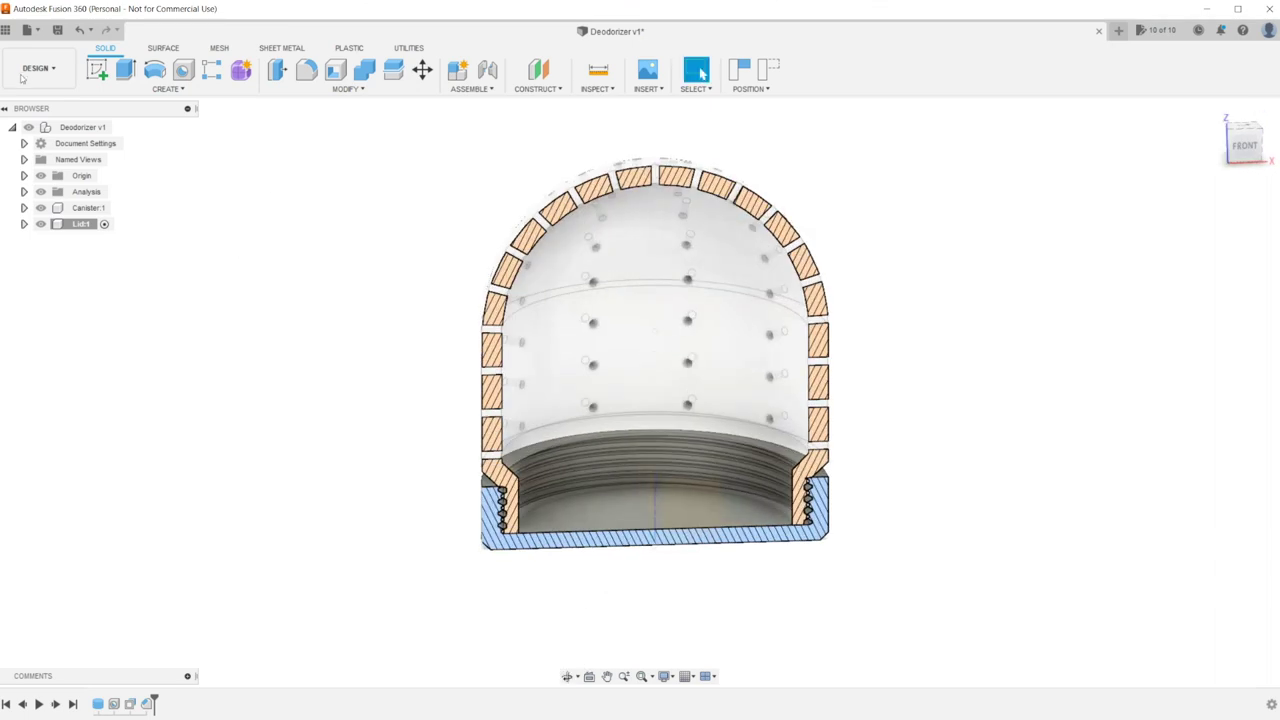
{"action": "left_click", "coordinate": [41, 191]}
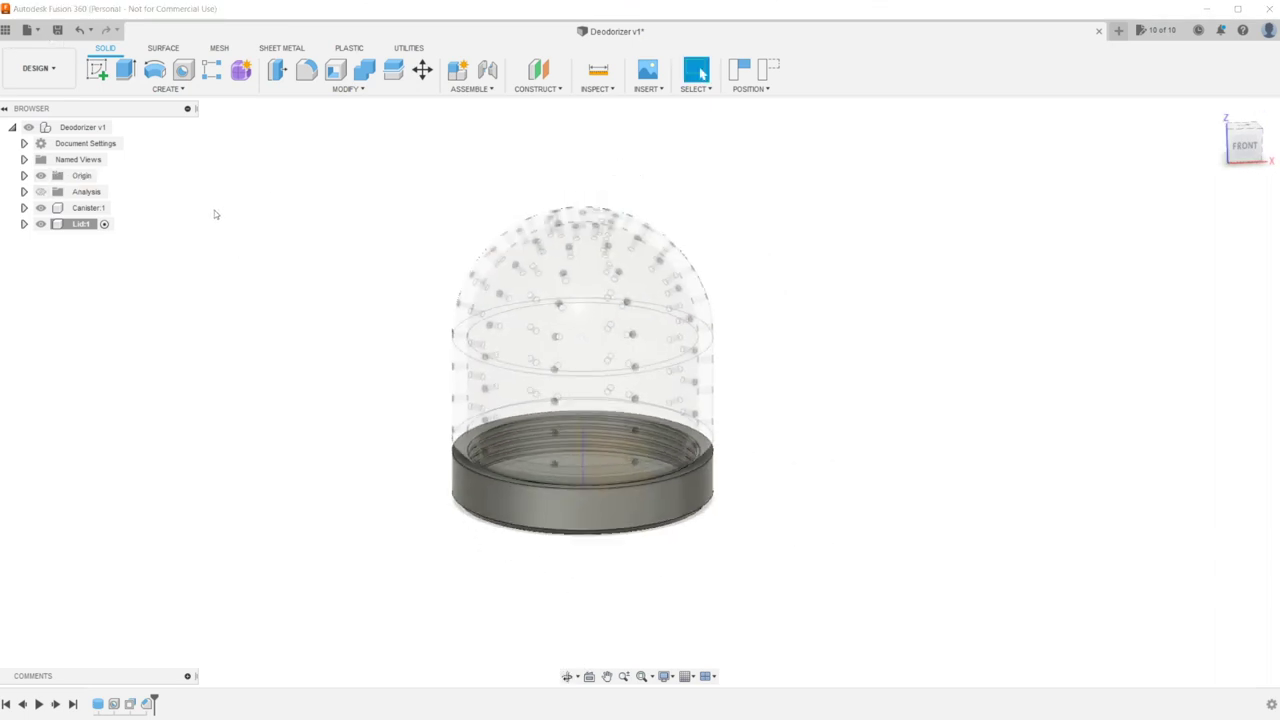
Save the lid component as a 3MF mesh with medium refinement, named DeodorizerLid.3mf, in the stlFiles folder
{"action": "right_click", "coordinate": [84, 224]}
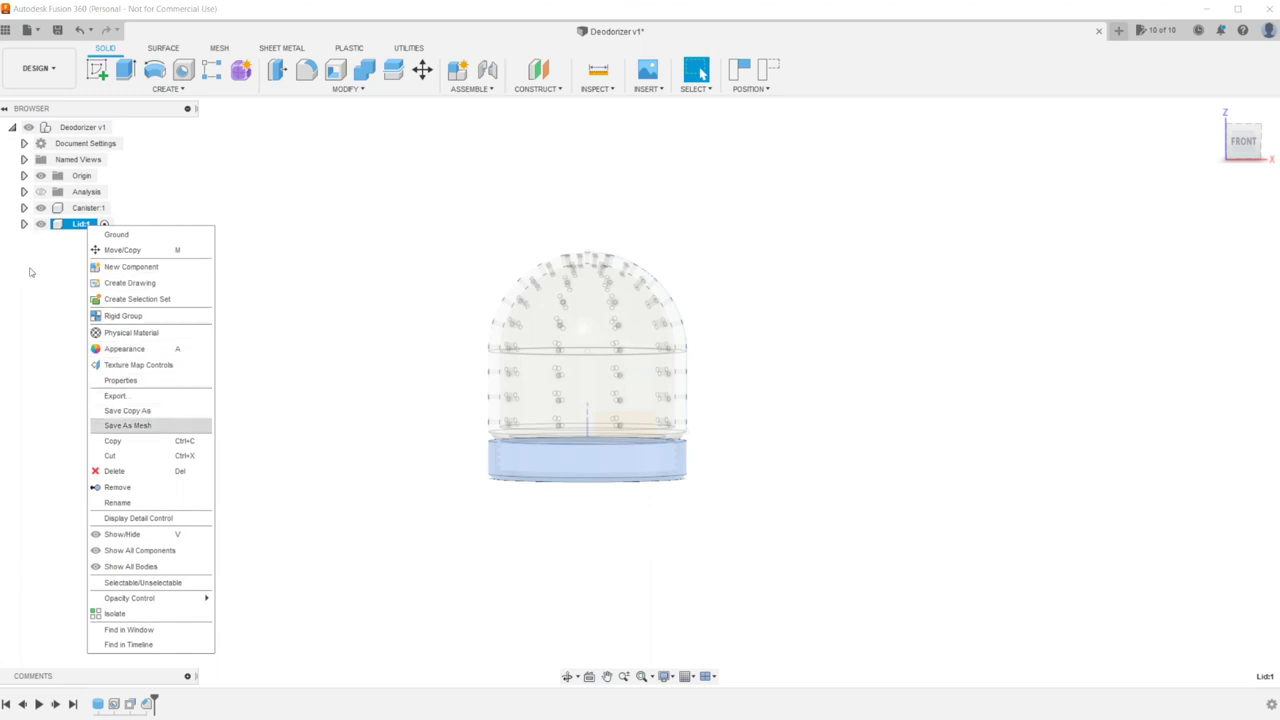
{"action": "key", "text": "Return"}
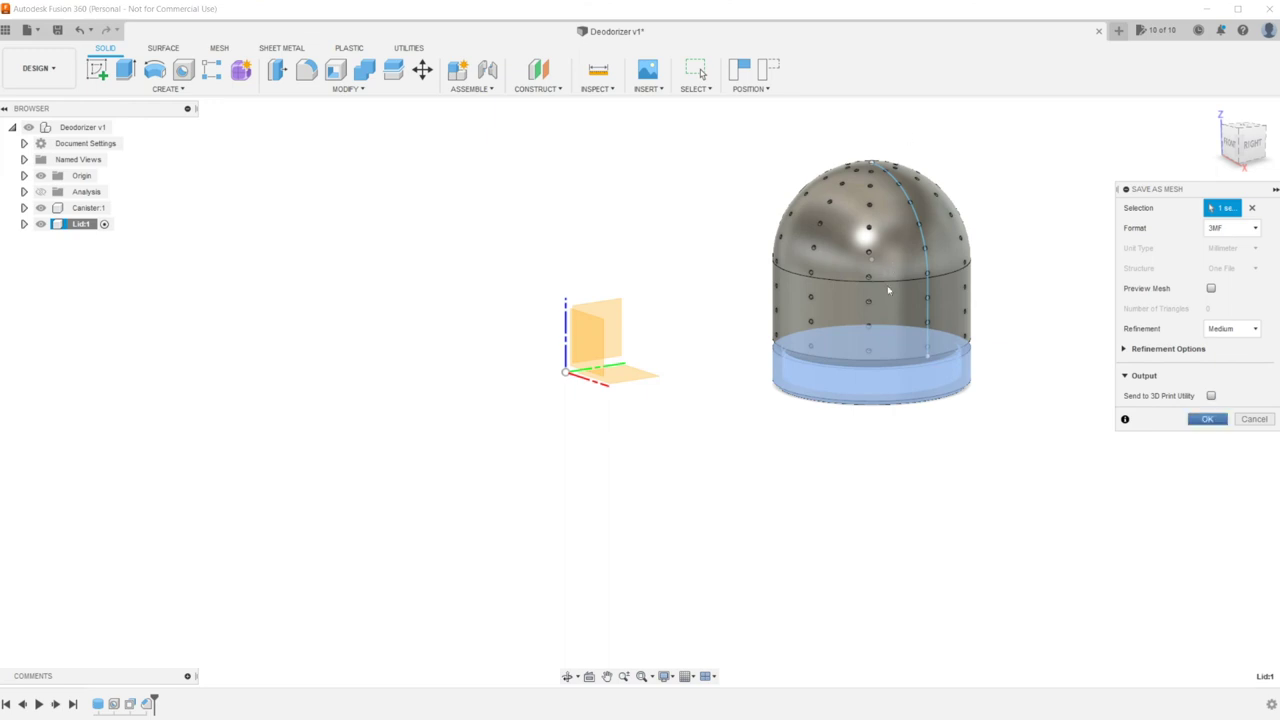
{"action": "key", "text": "Return"}
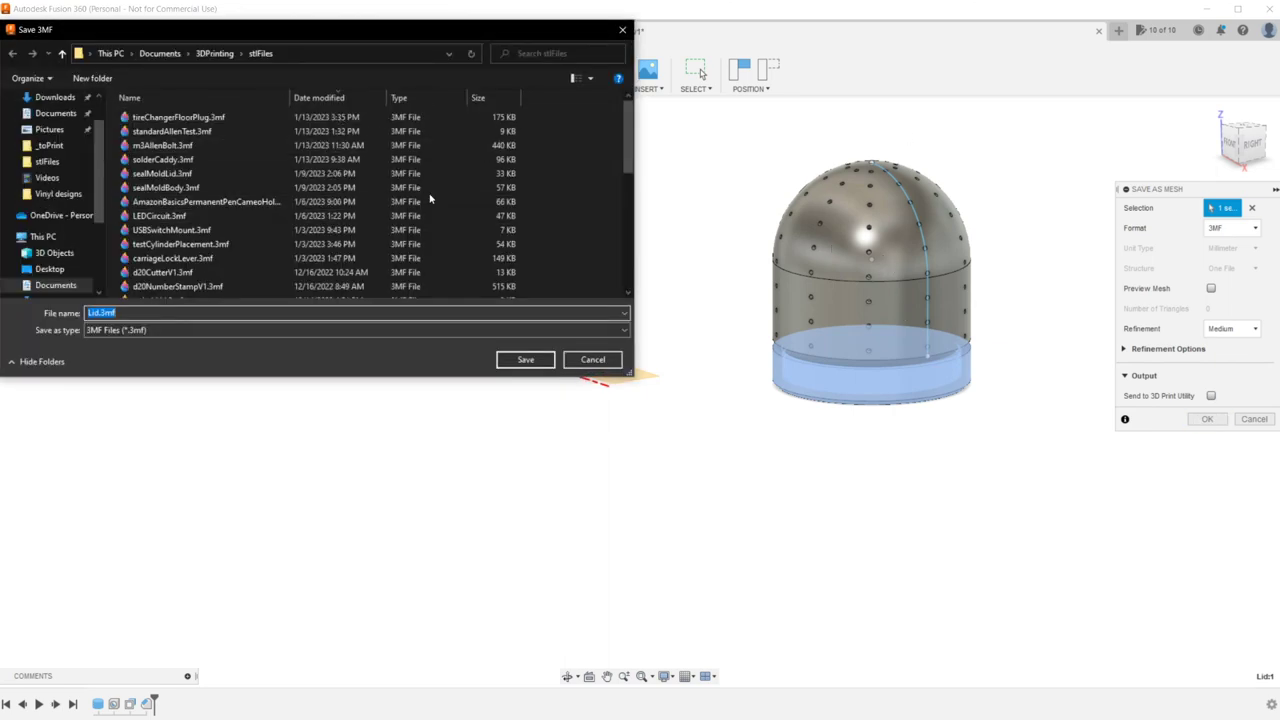
{"action": "key", "text": "Home"}
{"action": "type", "text": "Deodorizer"}
{"action": "key", "text": "Return"}
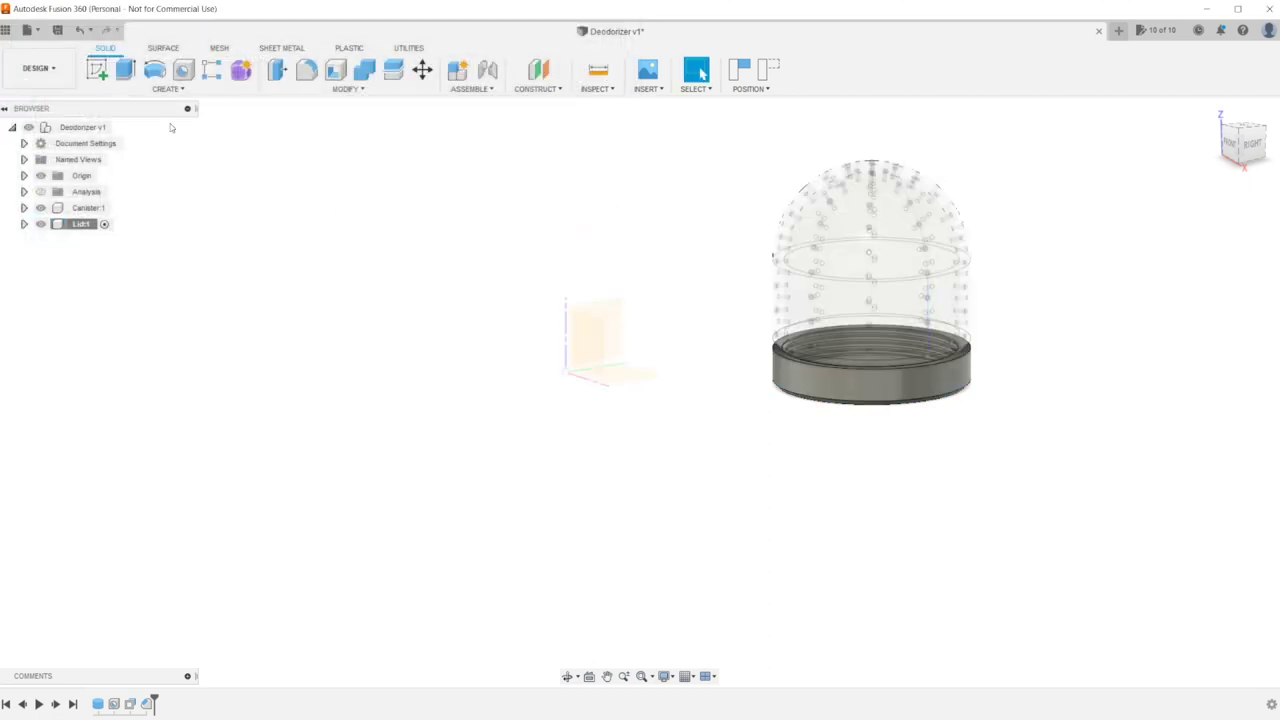
Save the canister component as a 3MF mesh with medium refinement, named DeodorizerCanister.3mf, in the stlFiles folder
{"action": "right_click", "coordinate": [74, 209]}
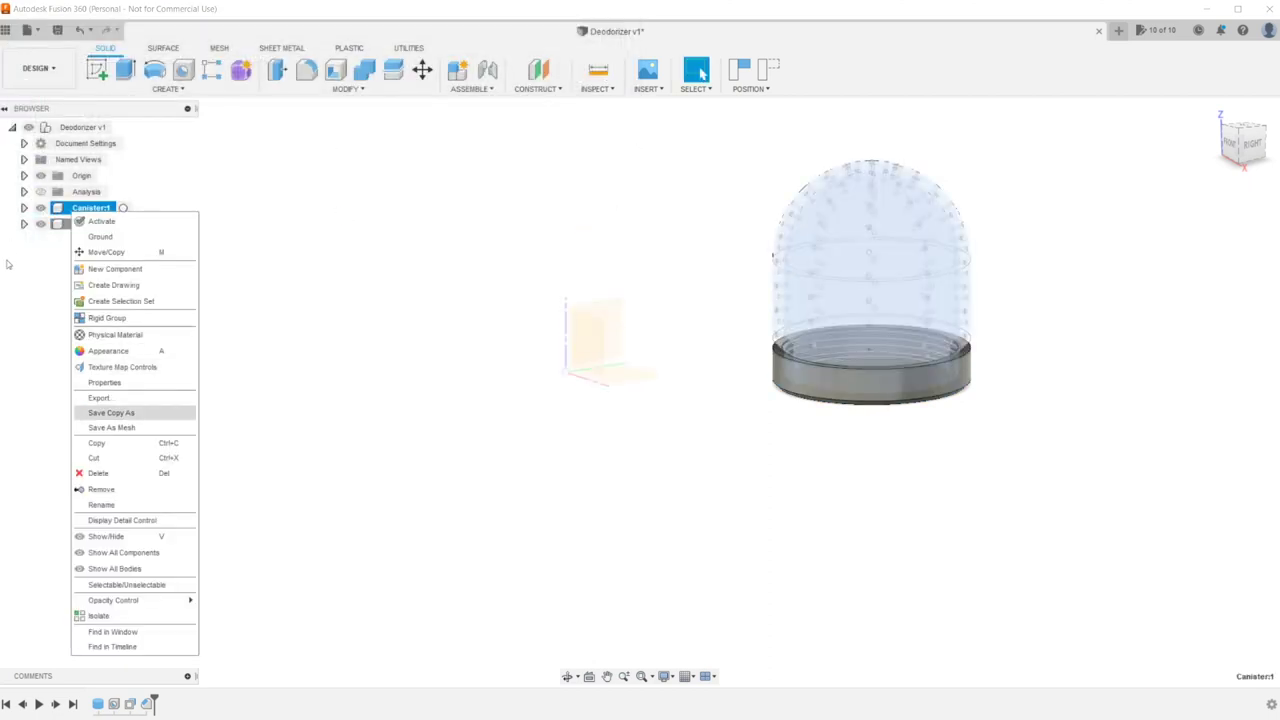
{"action": "left_click", "coordinate": [111, 427]}
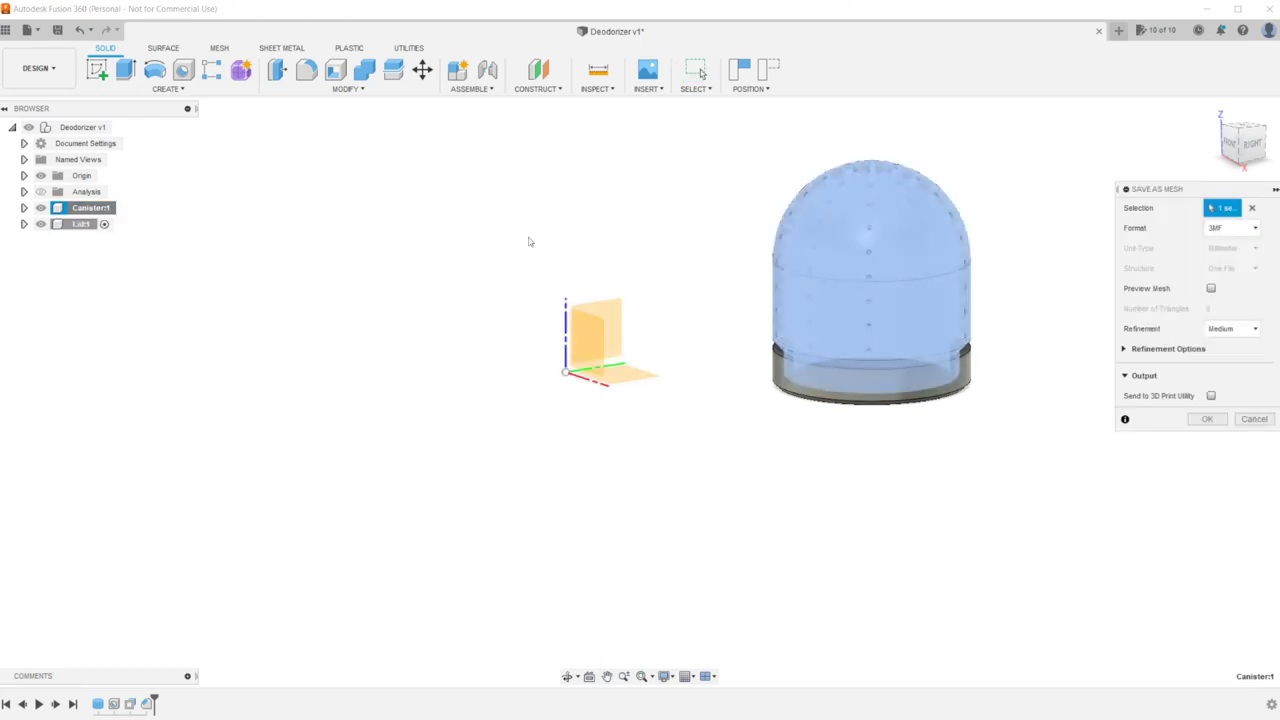
{"action": "key", "text": "Return"}
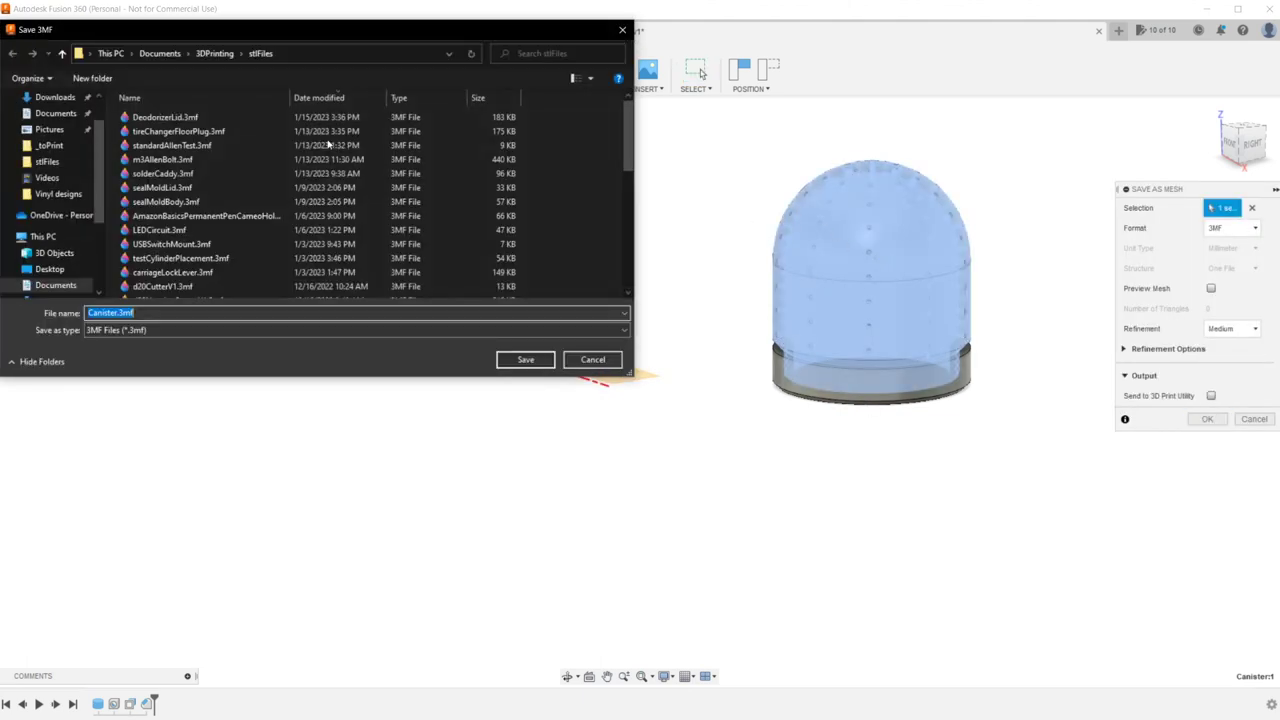
{"action": "key", "text": "Left"}
{"action": "type", "text": "Deodorizer"}
{"action": "key", "text": "Return"}
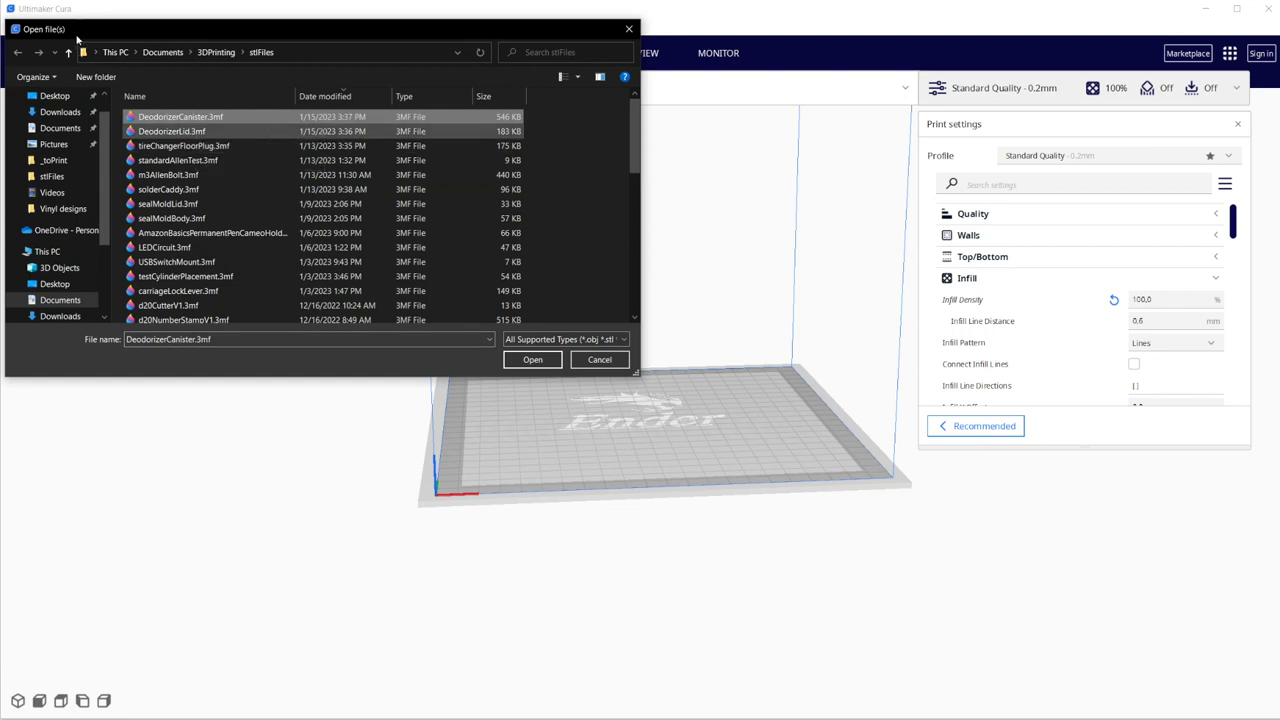
Switch to Ultimaker Cura and open DeodorizerCanister.3mf and DeodorizerLid.3mf together
{"action": "left_click", "coordinate": [192, 131], "text": "ctrl"}
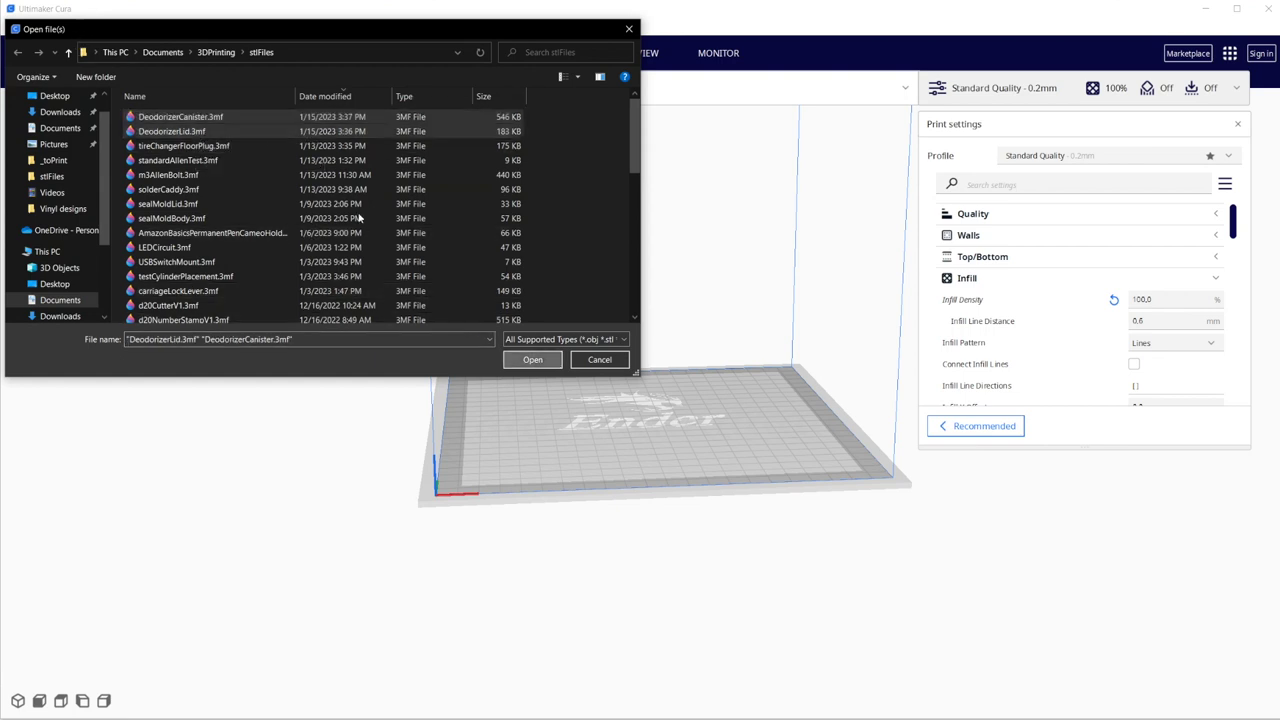
{"action": "left_click", "coordinate": [532, 359]}
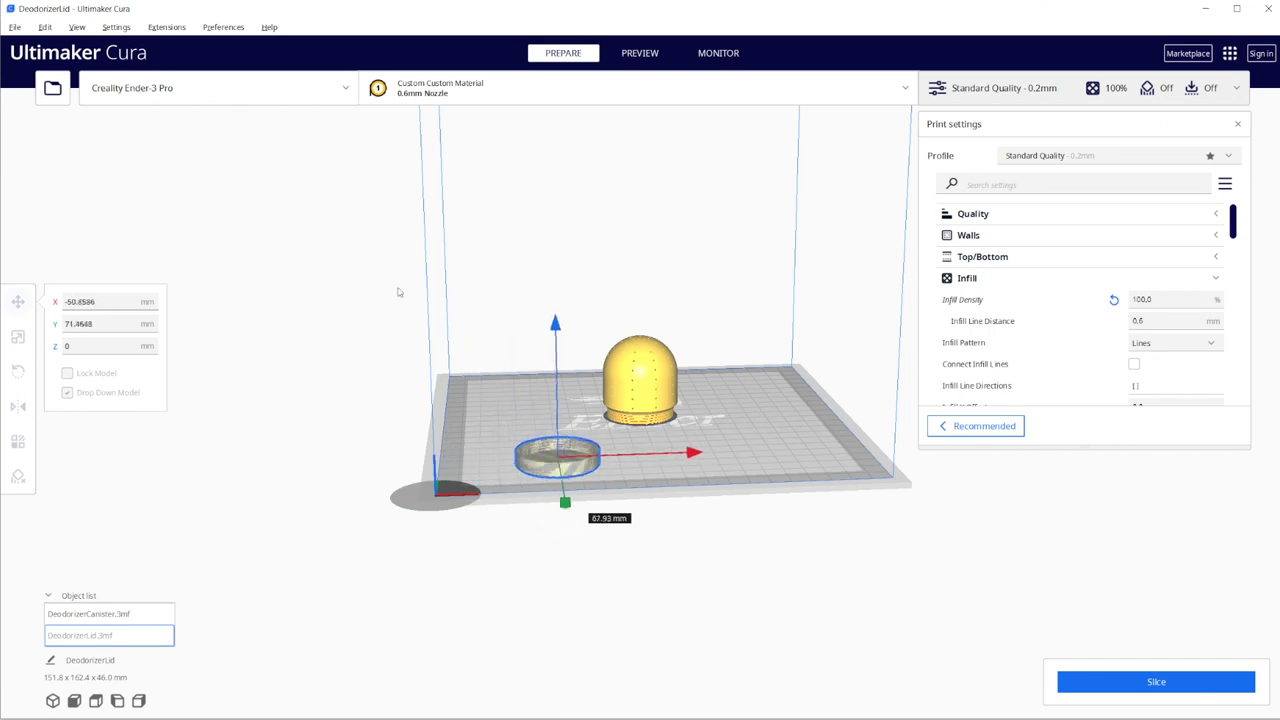
Arrange the models on the build plate and place the lid in front of the canister, at about X -5 mm, Y 72 mm
{"action": "left_click_drag", "start_coordinate": [651, 444], "coordinate": [652, 444]}
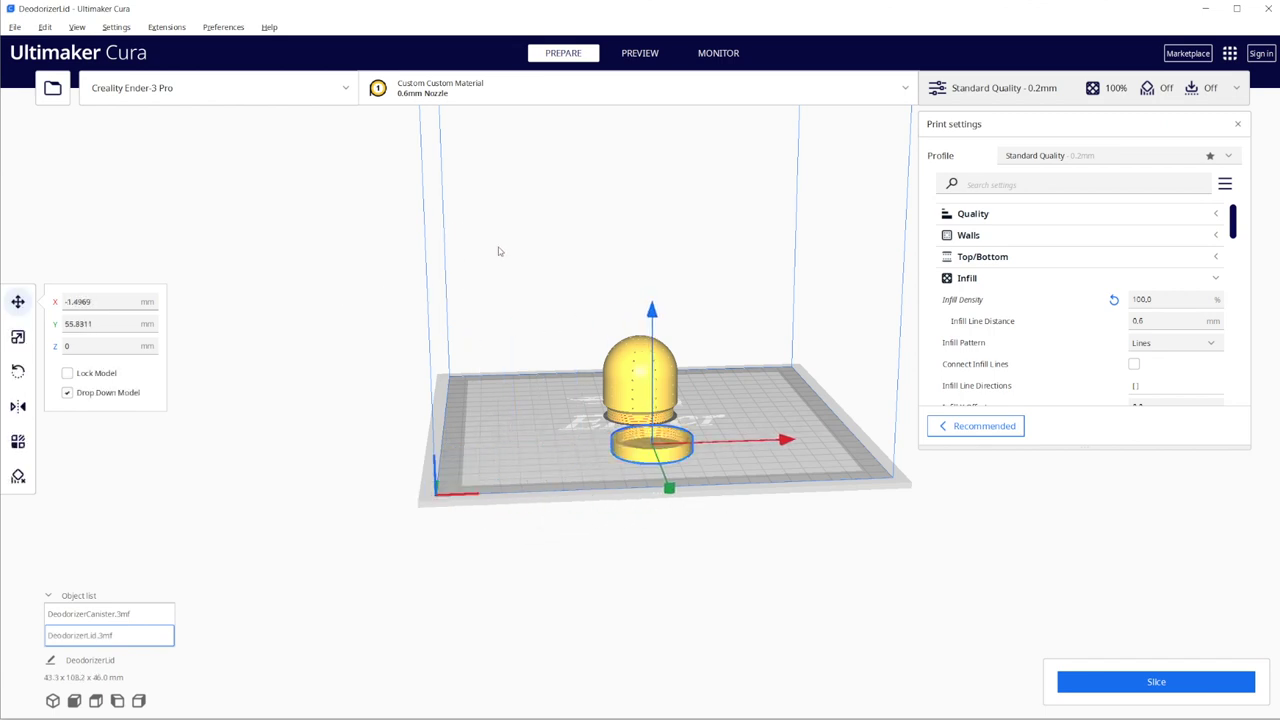
{"action": "right_click", "coordinate": [720, 400]}
{"action": "key", "text": "Down"}
{"action": "key", "text": "Return"}
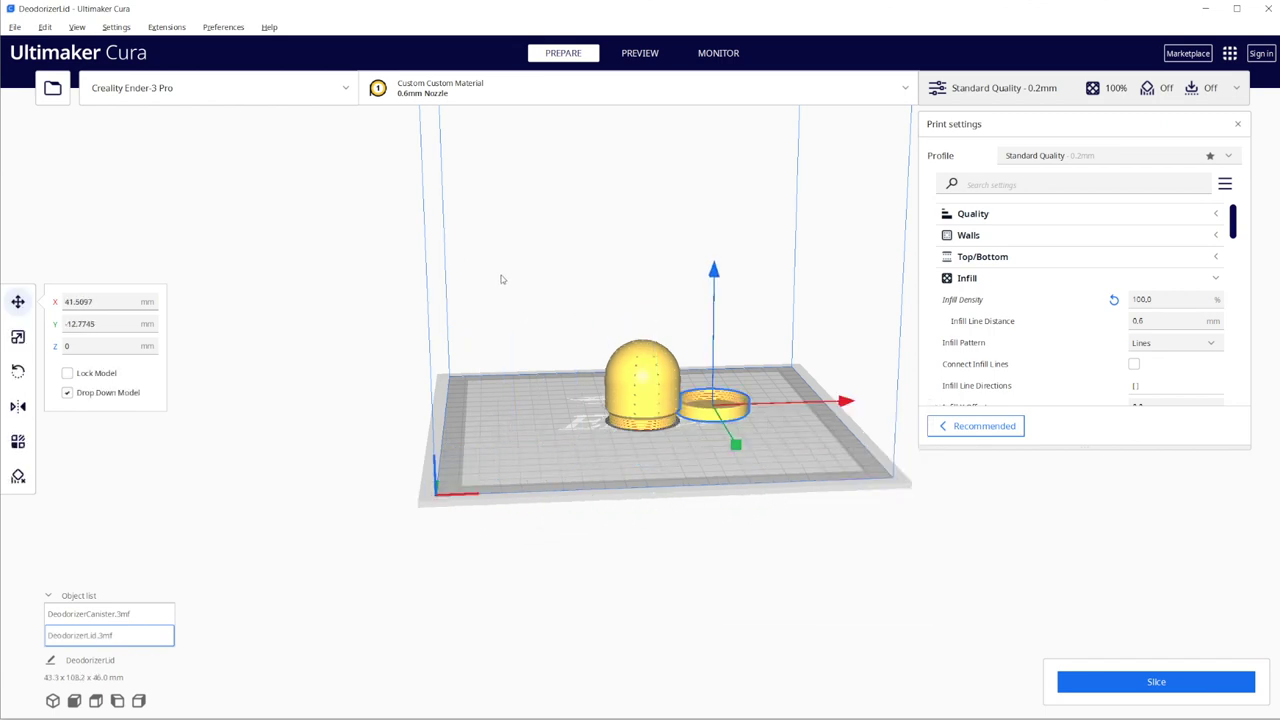
{"action": "left_click_drag", "start_coordinate": [732, 399], "coordinate": [654, 441]}
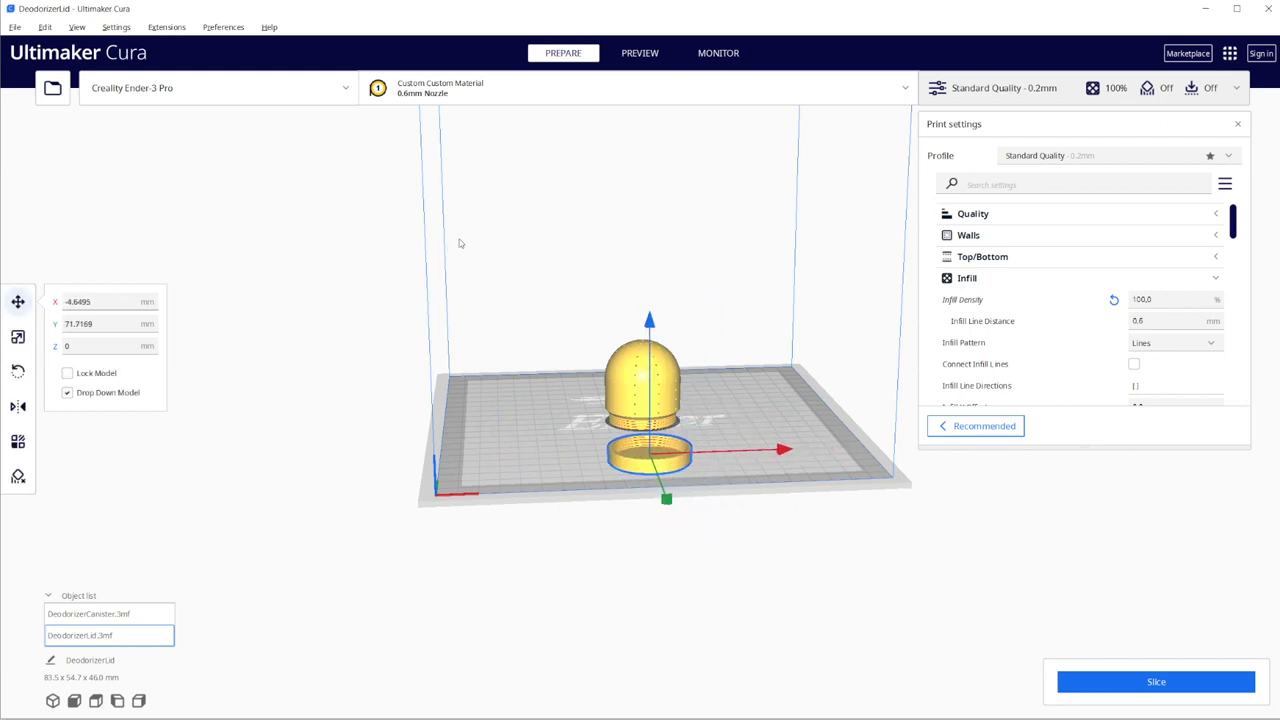
Move the canister forward on the build plate to about X 0 mm, Y -19 mm, directly behind the lid
{"action": "left_click", "coordinate": [672, 362]}
{"action": "left_click_drag", "start_coordinate": [672, 366], "coordinate": [668, 348]}
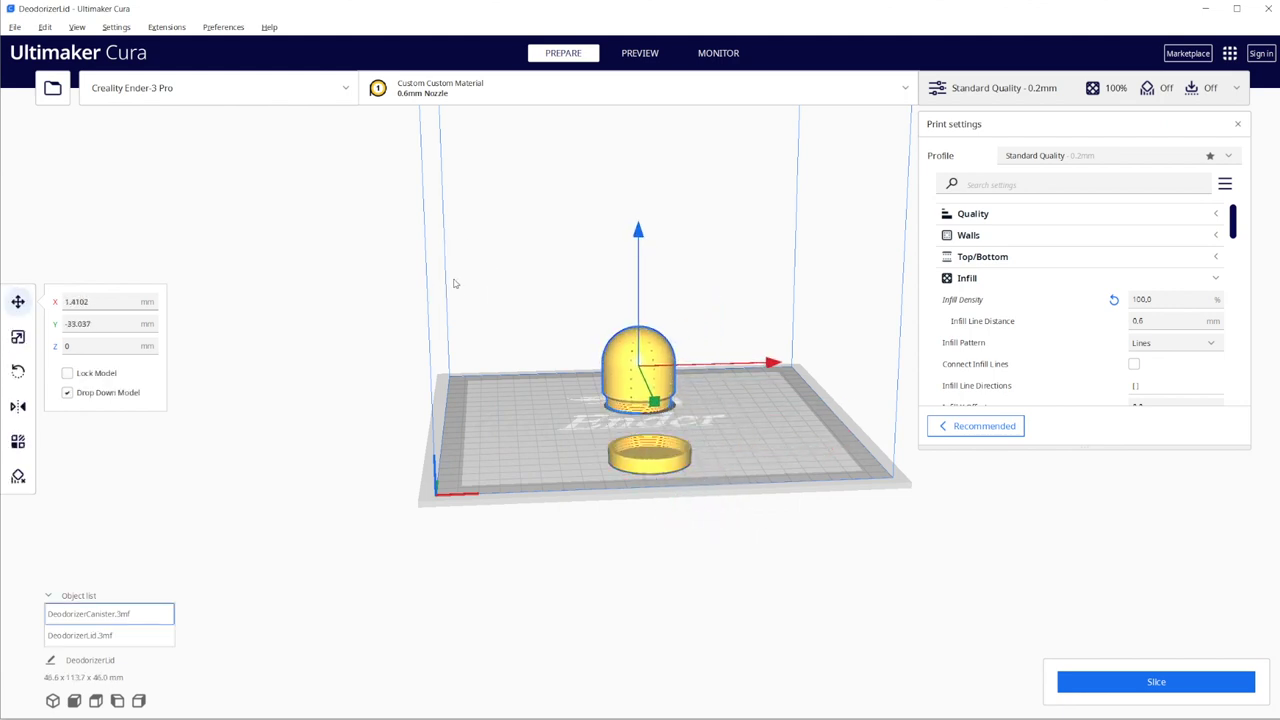
{"action": "left_click", "coordinate": [676, 444]}
{"action": "left_click_drag", "start_coordinate": [454, 282], "coordinate": [454, 265]}
{"action": "left_click", "coordinate": [533, 339]}
{"action": "middle_click_drag", "start_coordinate": [511, 312], "coordinate": [486, 371]}
{"action": "right_click_drag", "start_coordinate": [480, 340], "coordinate": [465, 367]}
{"action": "scroll", "coordinate": [460, 340], "scroll_direction": "up", "scroll_amount": 3}
{"action": "left_click", "coordinate": [443, 256]}
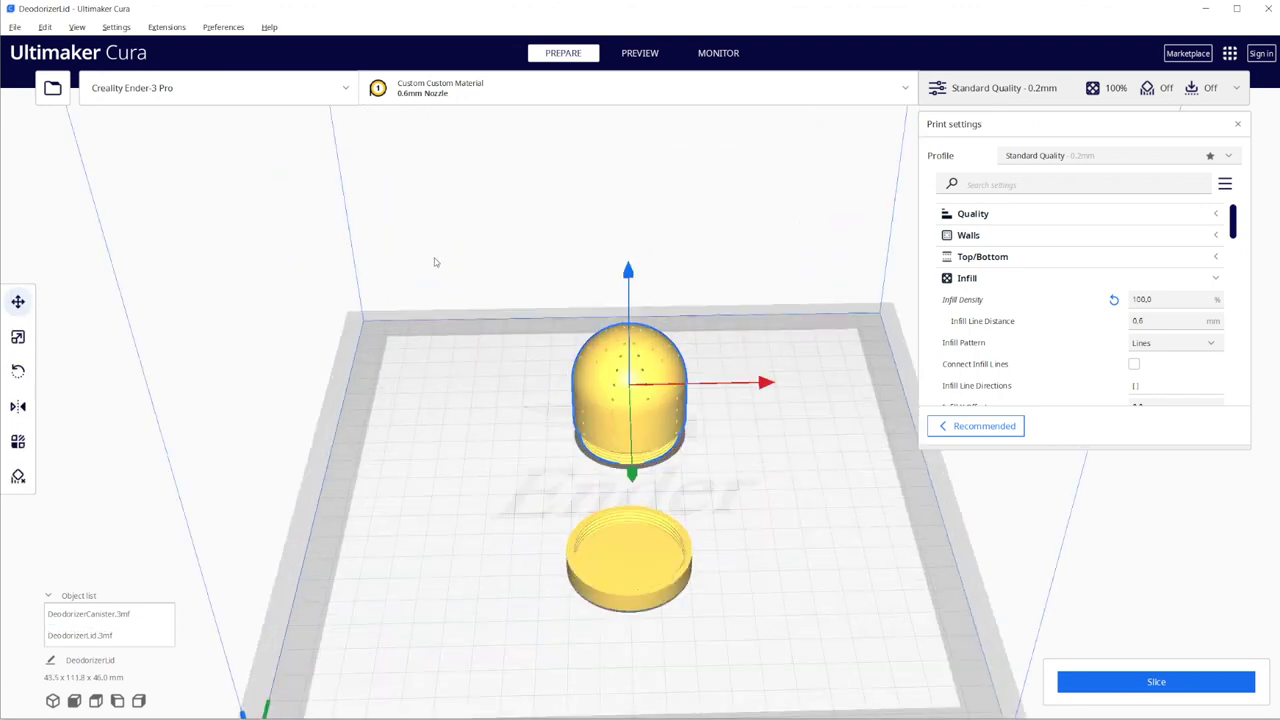
{"action": "left_click_drag", "start_coordinate": [434, 265], "coordinate": [428, 275]}
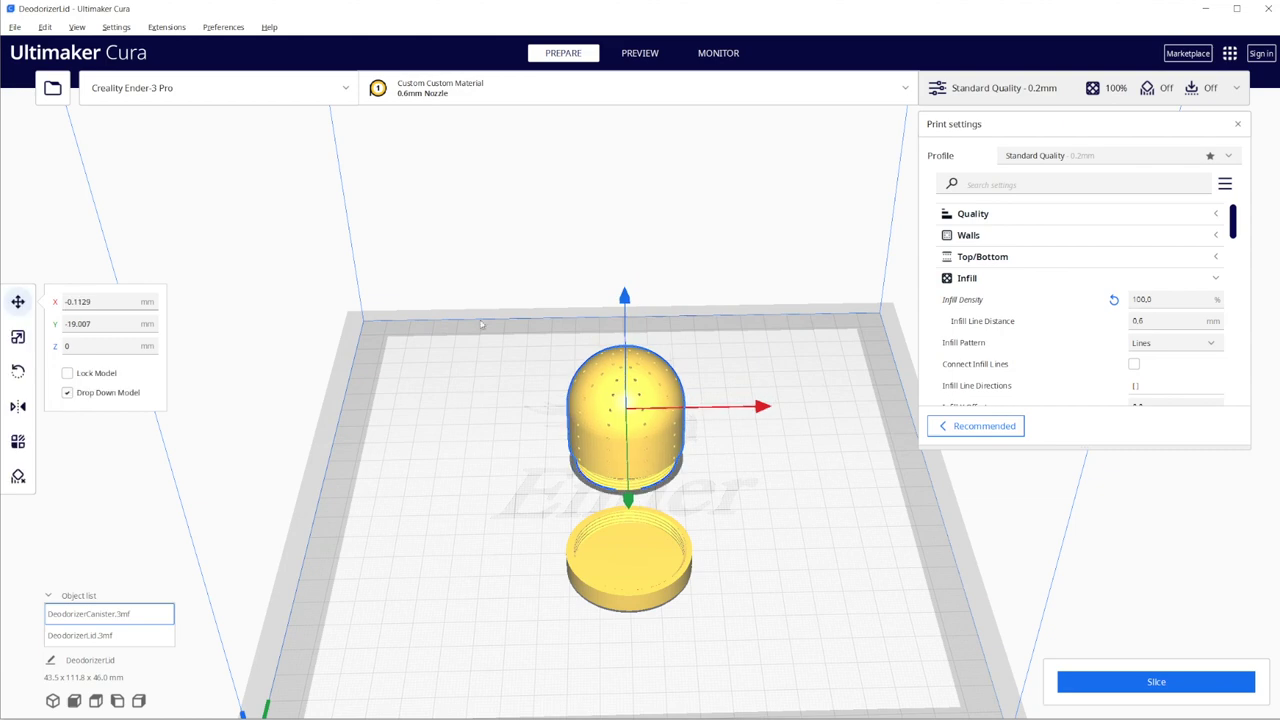
{"action": "left_click", "coordinate": [503, 380]}
Switch the print profile to Draft Quality 0.32 mm, discarding the customized infill settings
{"action": "right_click_drag", "start_coordinate": [503, 380], "coordinate": [478, 342]}
{"action": "scroll", "coordinate": [478, 342], "scroll_direction": "up", "scroll_amount": 3}
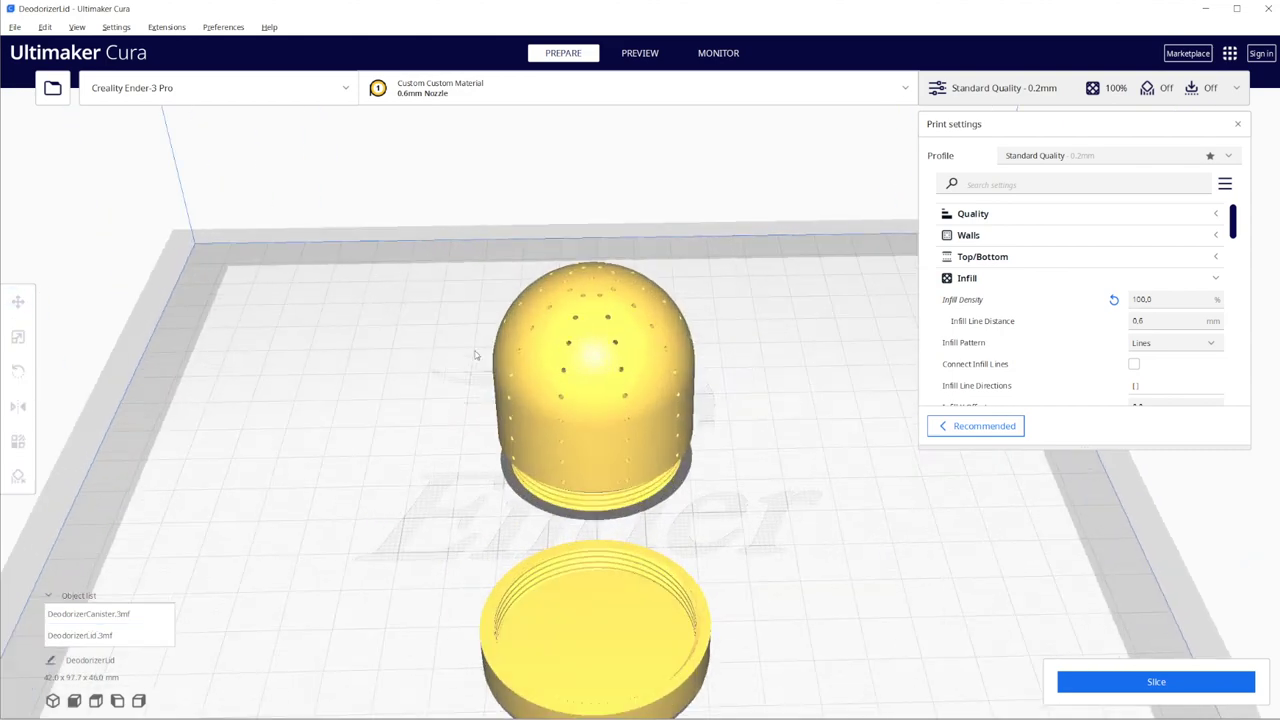
{"action": "scroll", "coordinate": [476, 345], "scroll_direction": "up", "scroll_amount": 2}
{"action": "right_click_drag", "start_coordinate": [472, 350], "coordinate": [440, 356]}
{"action": "left_click", "coordinate": [1119, 155]}
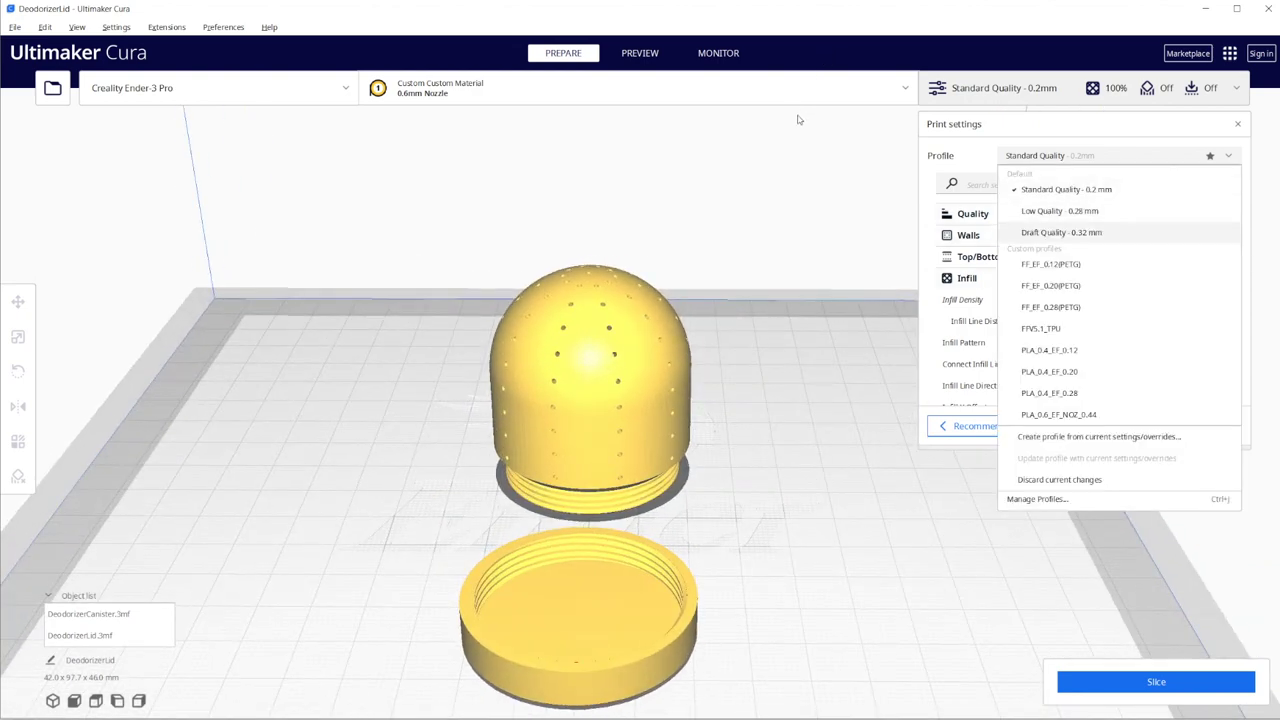
{"action": "left_click", "coordinate": [1119, 232]}
{"action": "left_click", "coordinate": [402, 182]}
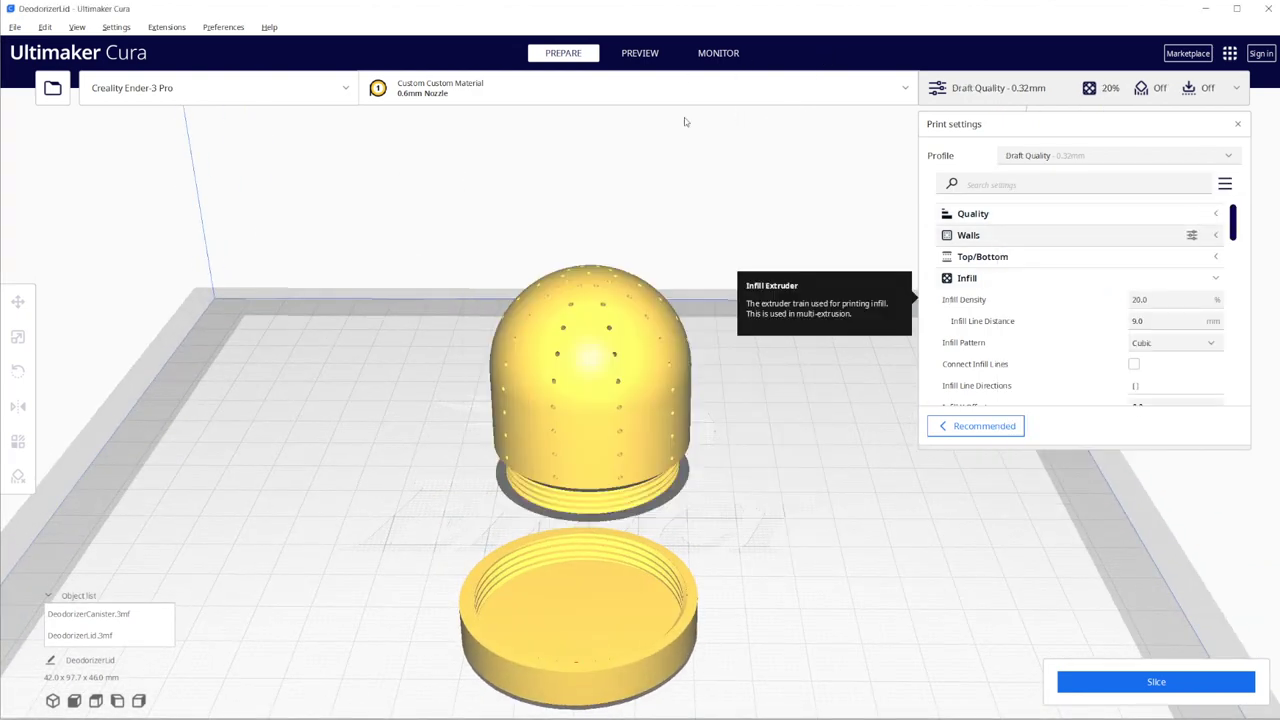
Enable Use Adaptive Layers in the print settings and review its variation, step and topography options
{"action": "scroll", "coordinate": [681, 269], "scroll_direction": "up", "scroll_amount": 2}
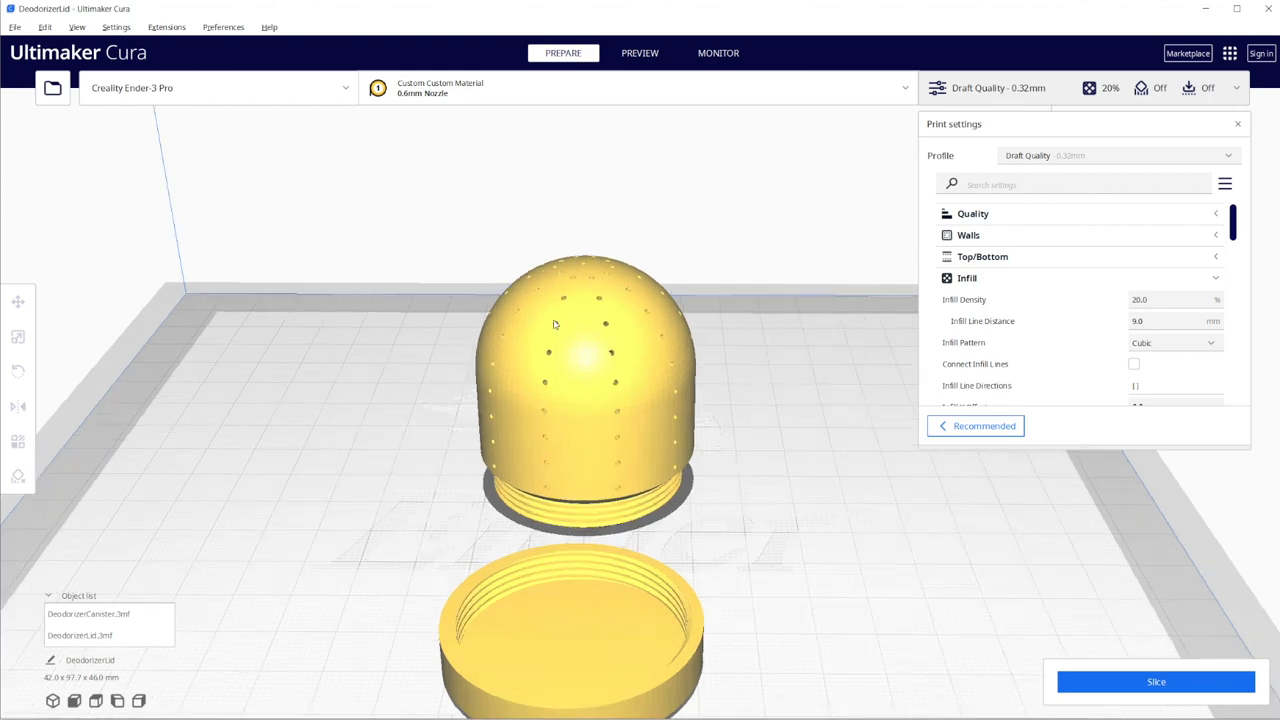
{"action": "scroll", "coordinate": [1085, 304], "scroll_direction": "down", "scroll_amount": 20}
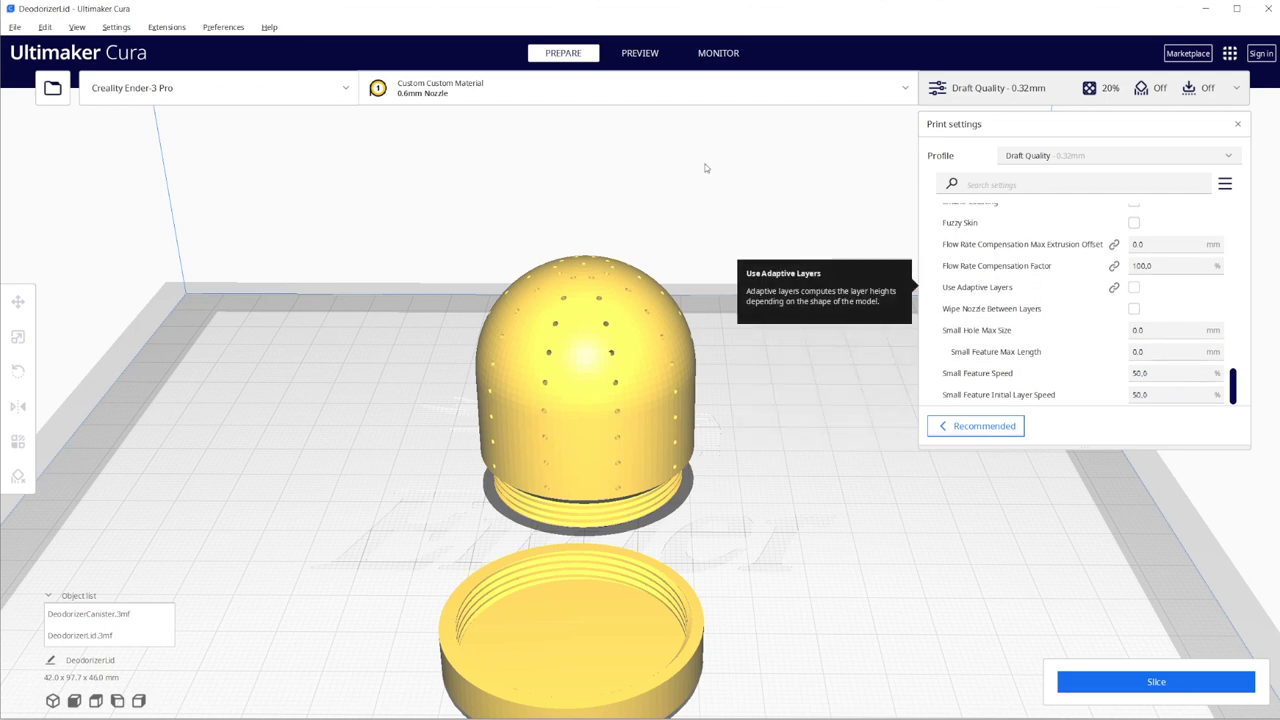
{"action": "left_click", "coordinate": [1133, 287]}
{"action": "scroll", "coordinate": [1085, 304], "scroll_direction": "down", "scroll_amount": 2}
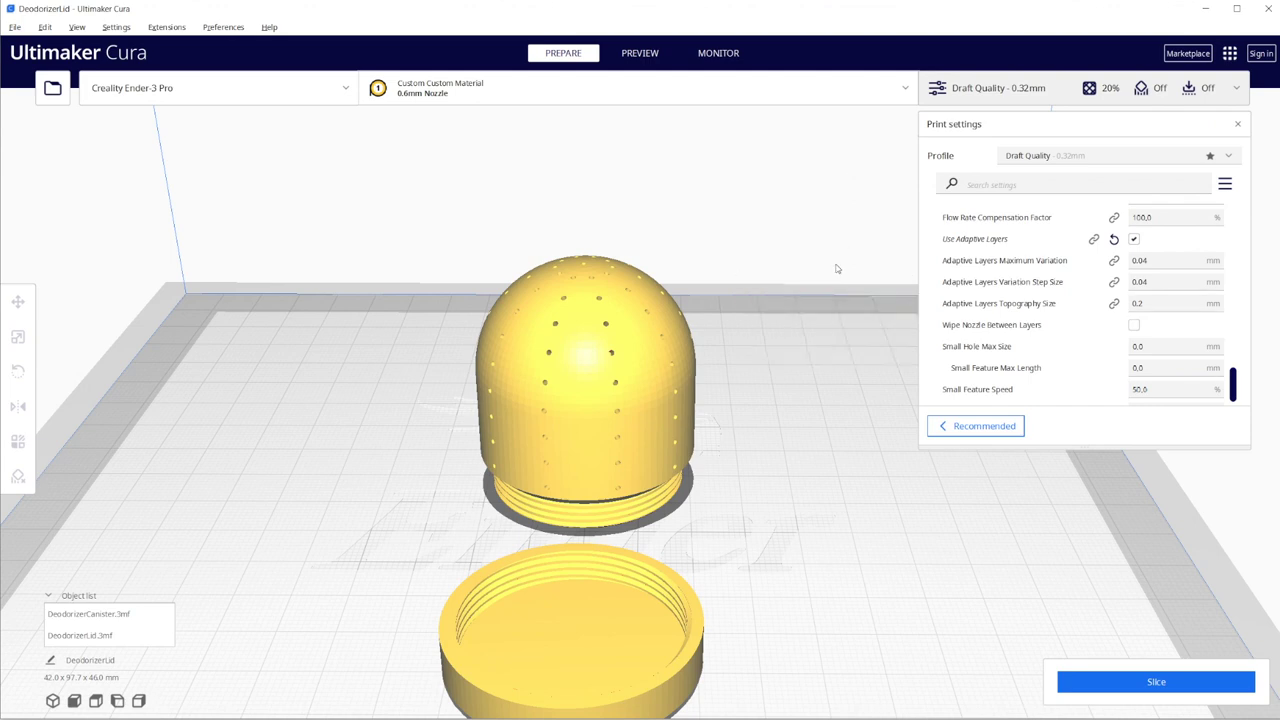
{"action": "scroll", "coordinate": [838, 199], "scroll_direction": "up", "scroll_amount": 1}
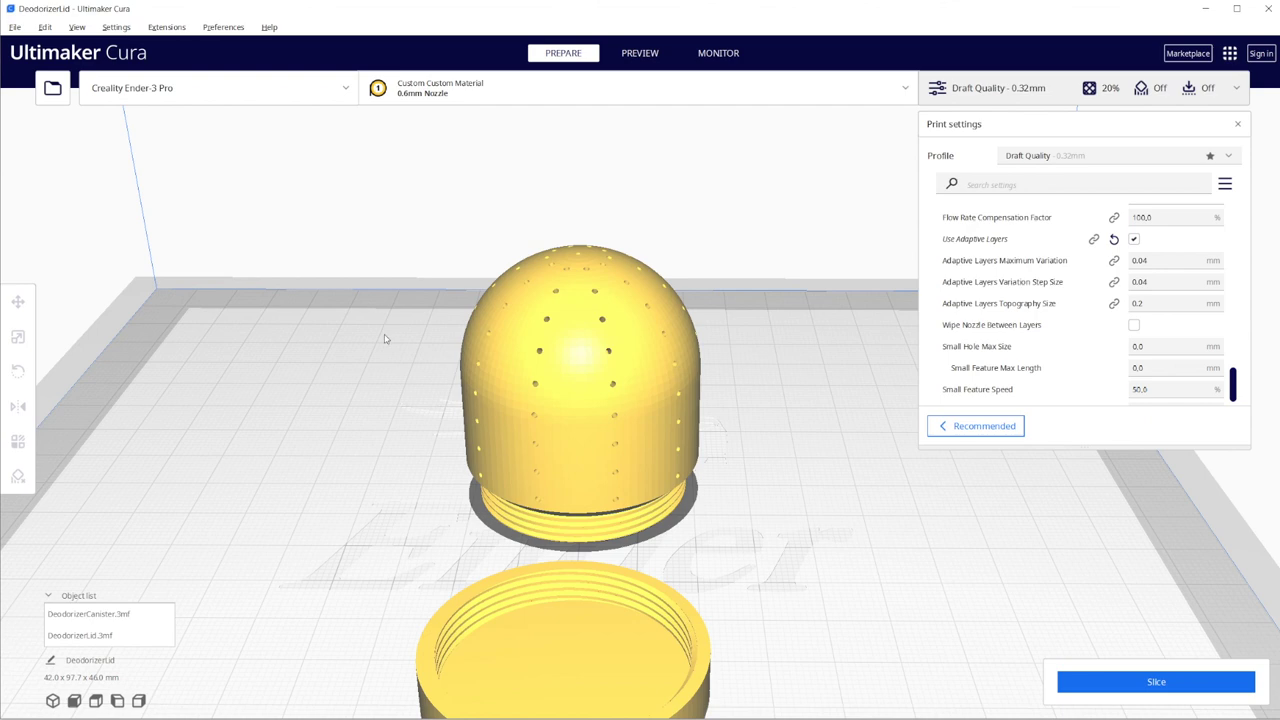
{"action": "scroll", "coordinate": [384, 339], "scroll_direction": "up", "scroll_amount": 2}
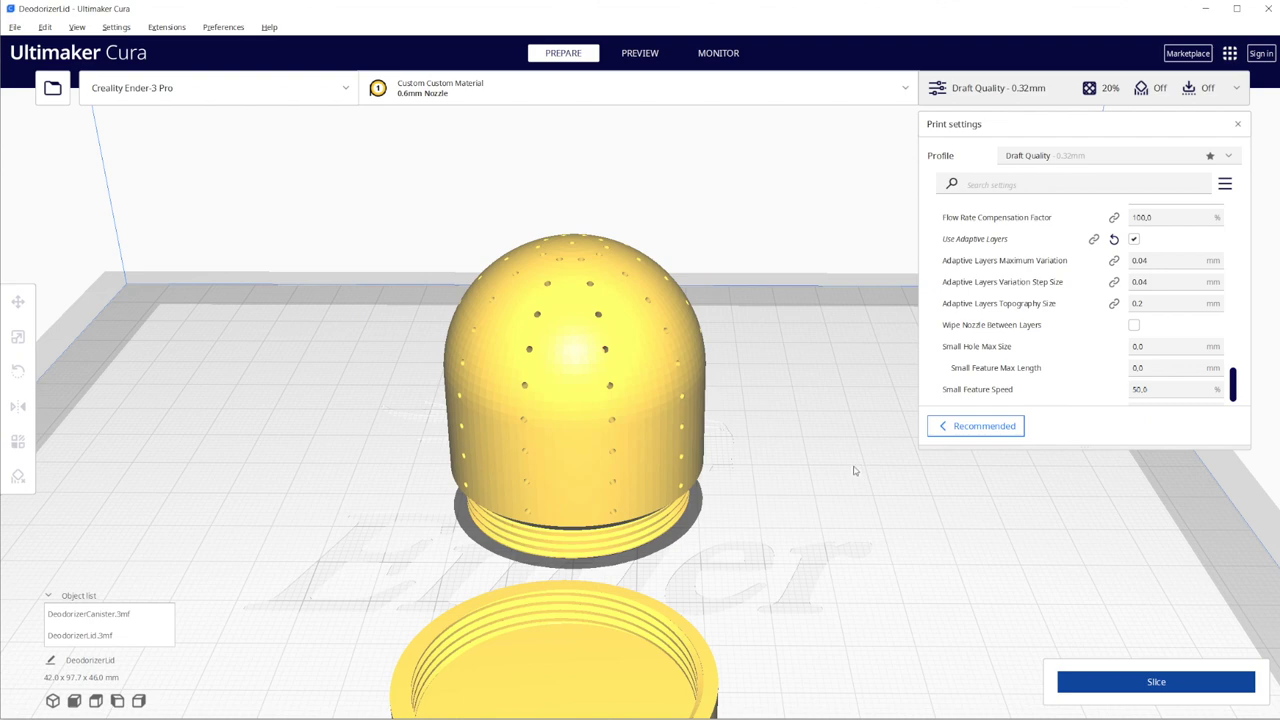
Turn off Use Adaptive Layers and slice the canister and lid
{"action": "key", "text": "ctrl+p"}
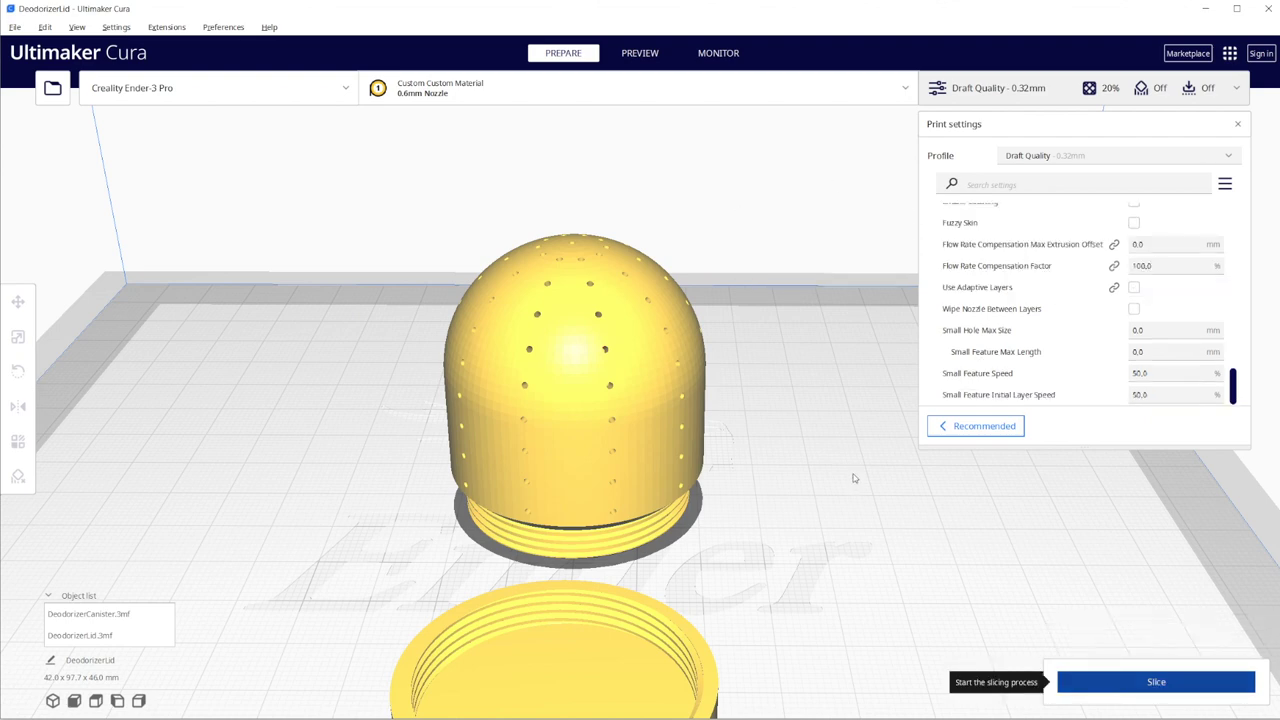
{"action": "key", "text": "ctrl+p"}
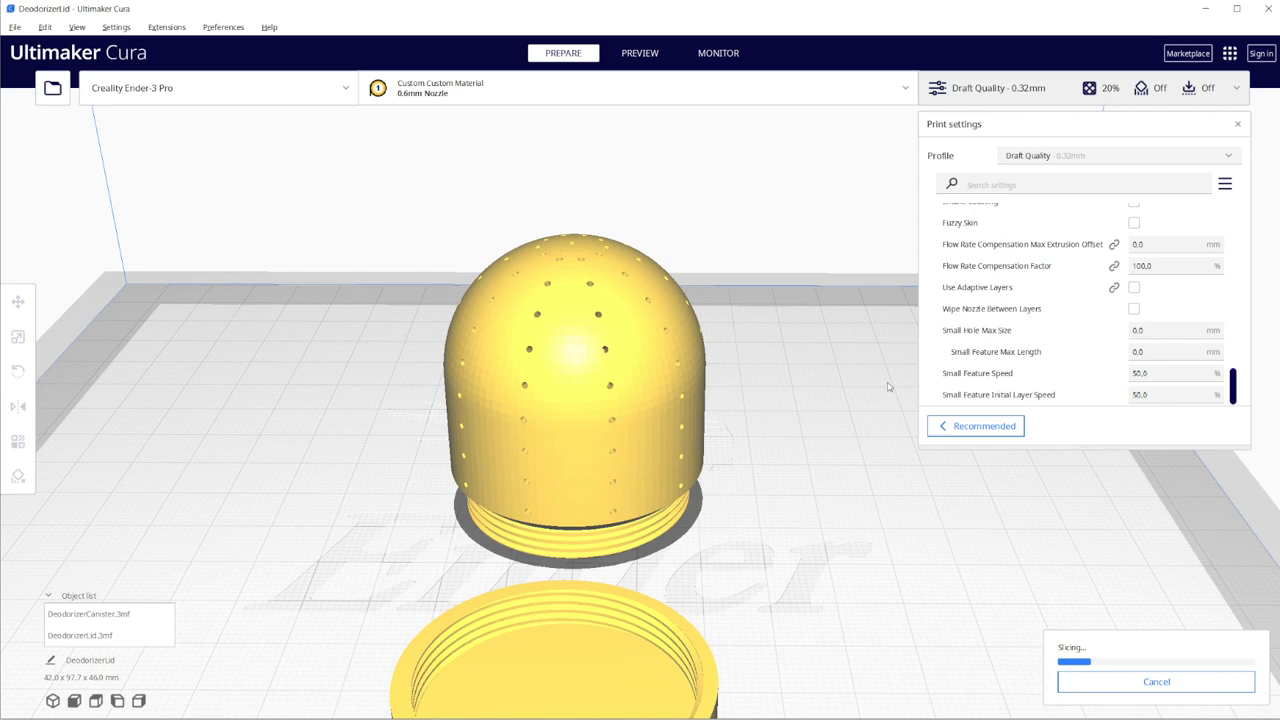